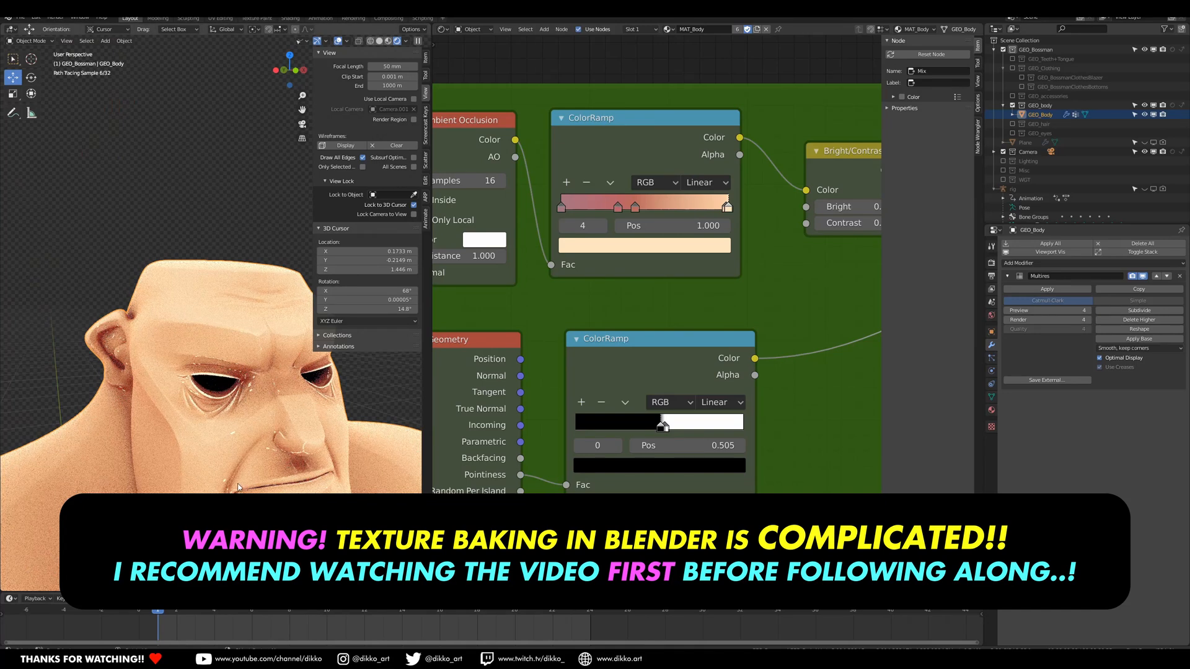
Delete the Geometry node, the lower ColorRamp and the Mix node from the OriginalBaseColour frame.
scroll(678, 331, "down", 1)
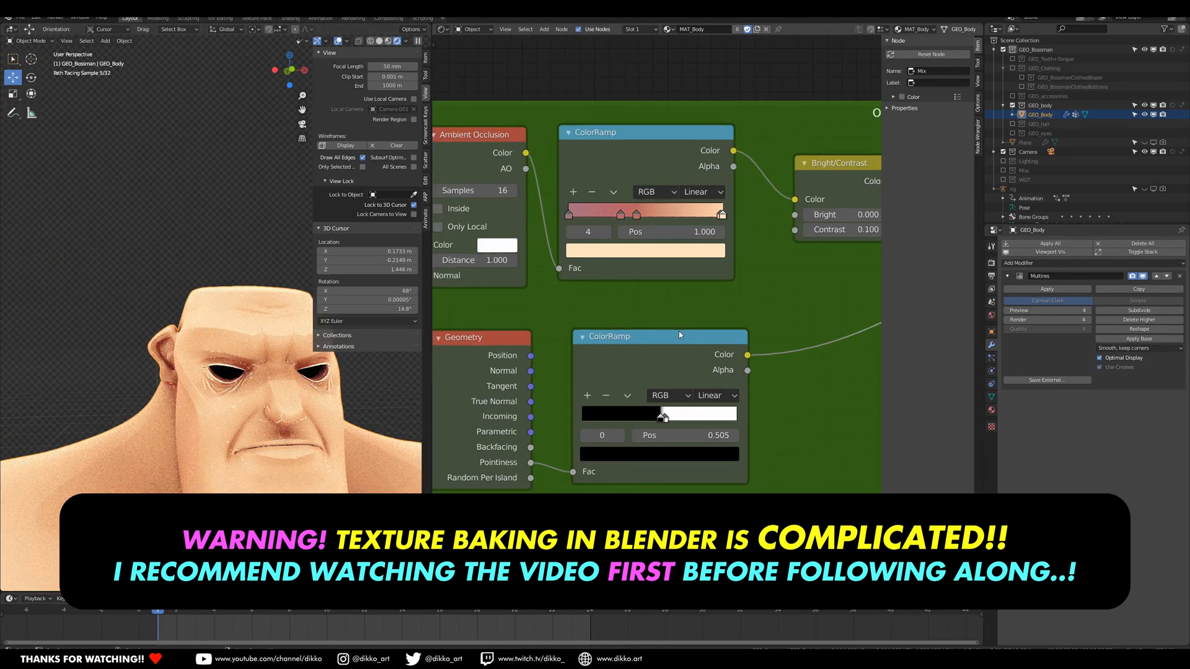
scroll(678, 331, "down", 4)
middle_click_drag(680, 259, 582, 270)
left_click_drag(783, 246, 782, 285)
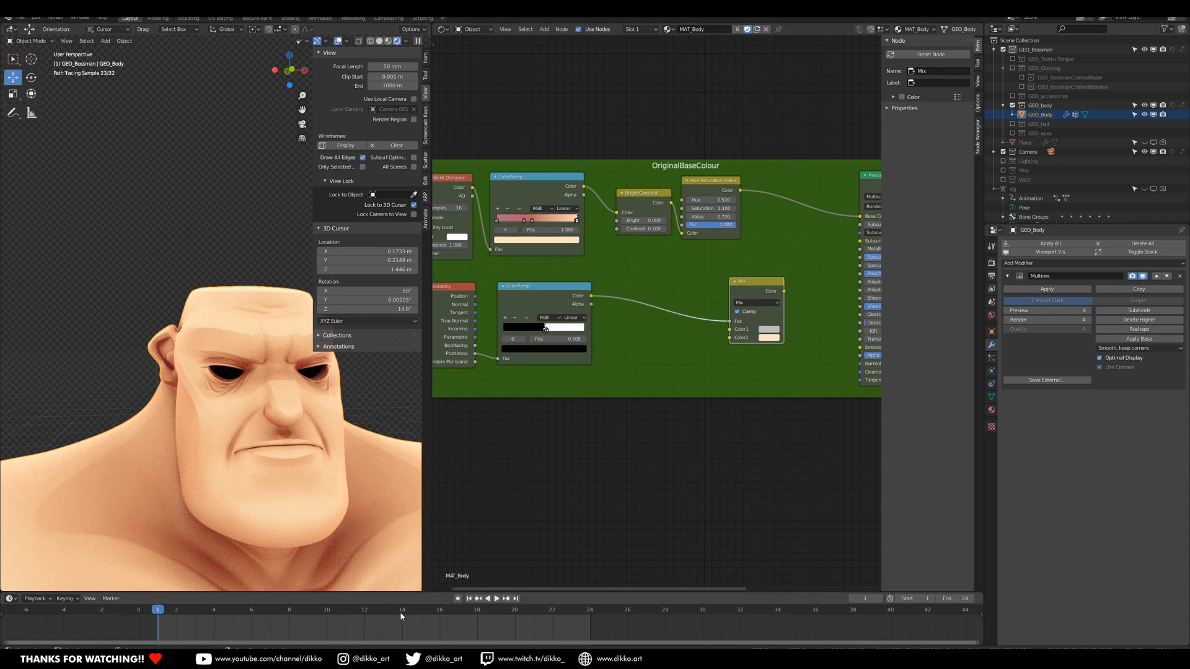
middle_click_drag(575, 335, 615, 324)
left_click(504, 273)
middle_click_drag(492, 281, 470, 290)
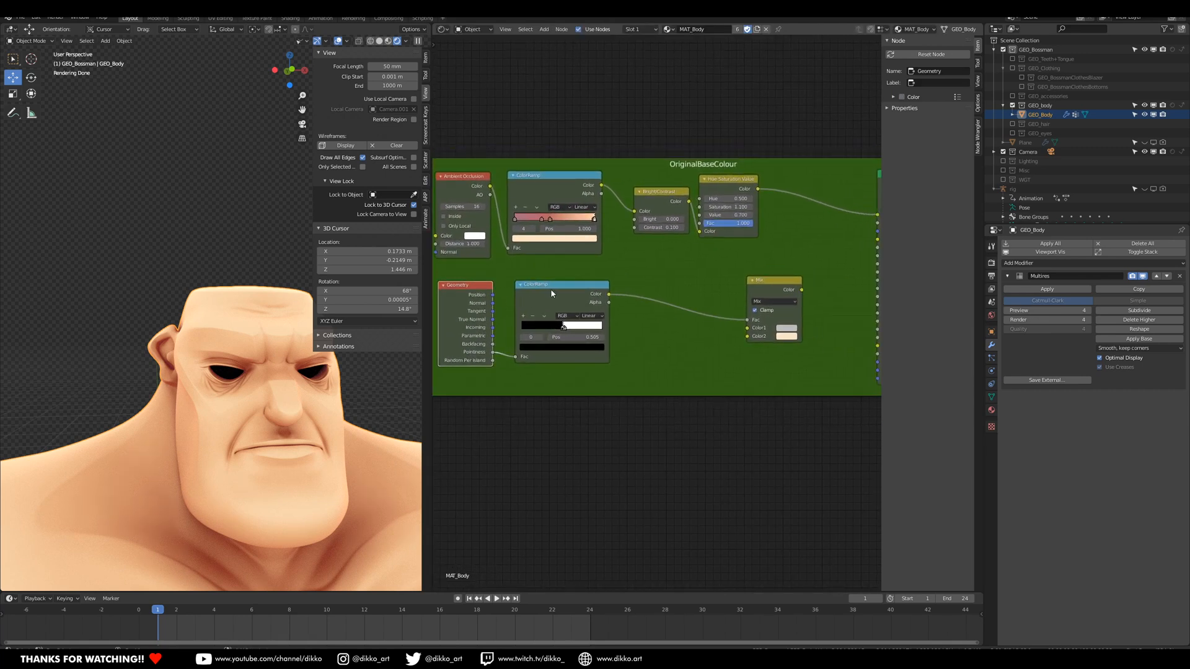
left_click(756, 288)
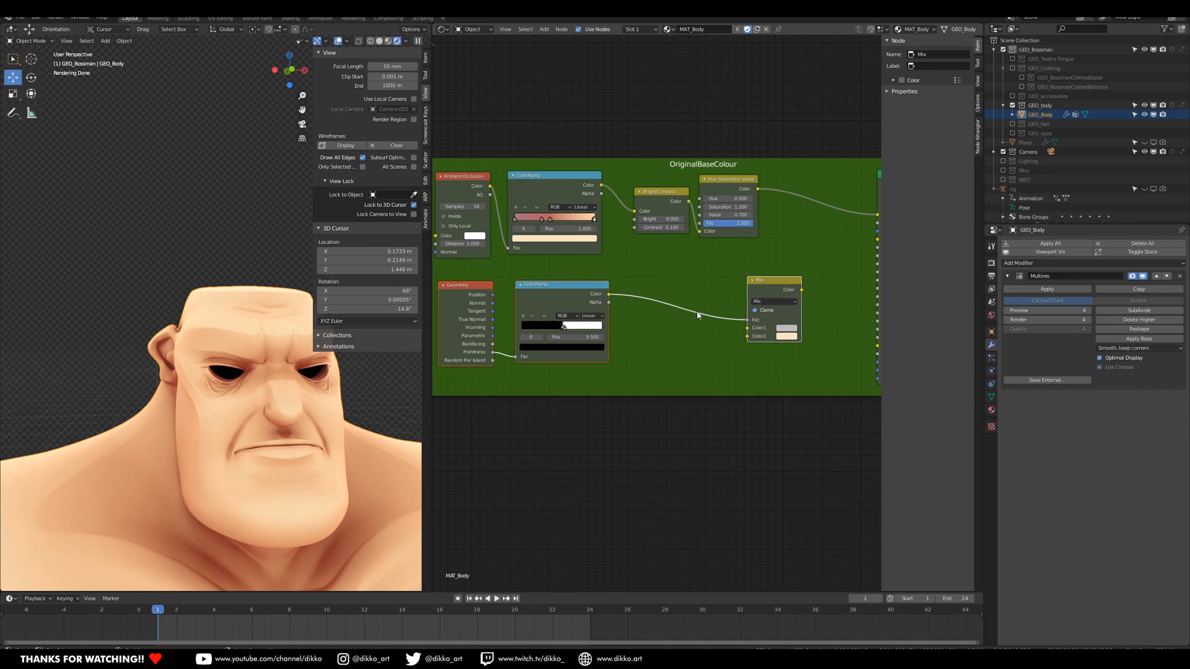
key("x")
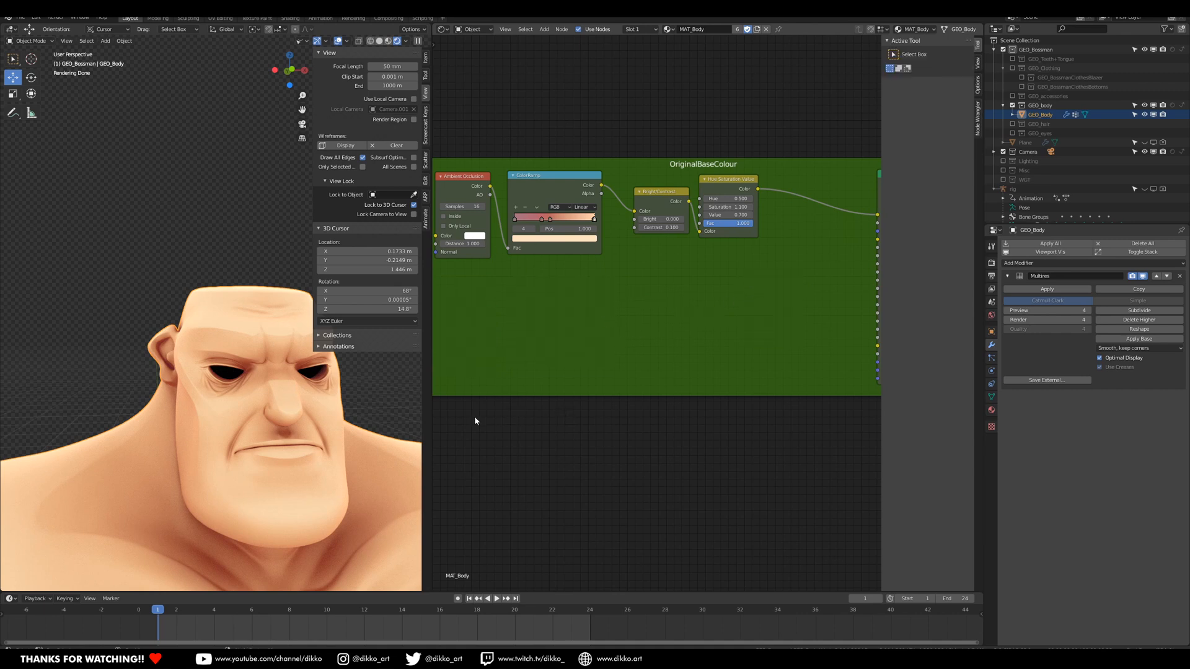
Move the Ambient Occlusion, ColorRamp, Bright/Contrast and Hue Saturation Value nodes closer to the Principled BSDF, keeping them in a compact chain.
scroll(595, 338, "down", 2)
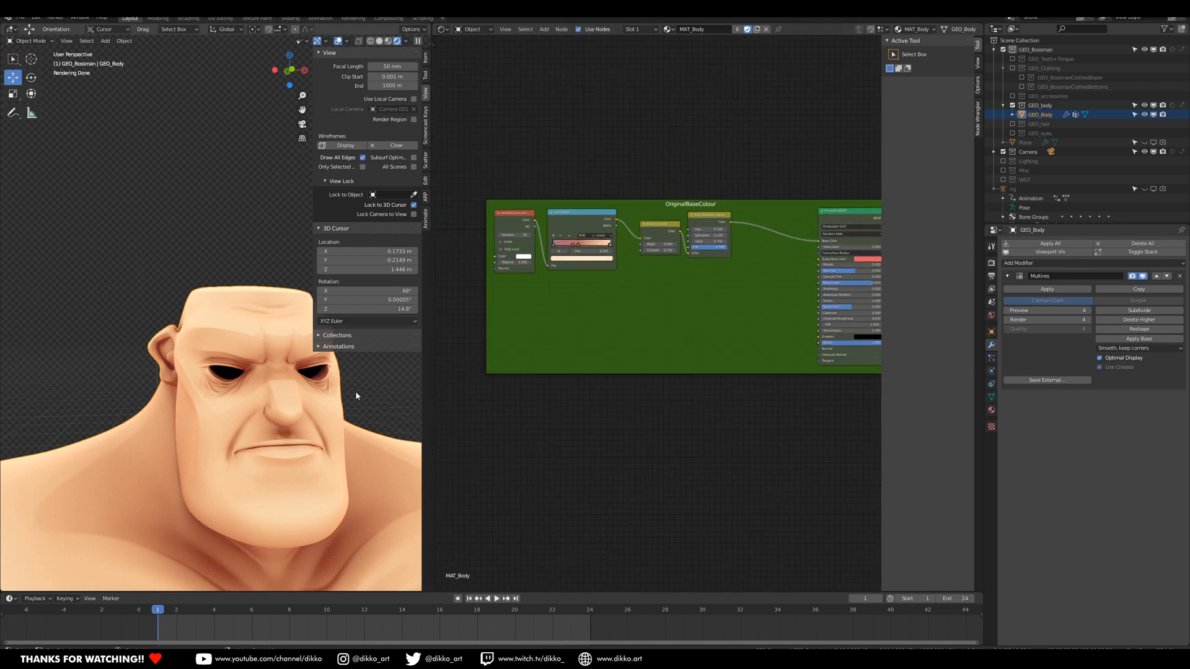
left_click_drag(514, 213, 527, 265)
left_click_drag(719, 218, 789, 238)
left_click_drag(657, 226, 721, 249)
left_click_drag(603, 213, 683, 223)
left_click_drag(541, 266, 610, 222)
middle_click_drag(689, 303, 590, 303)
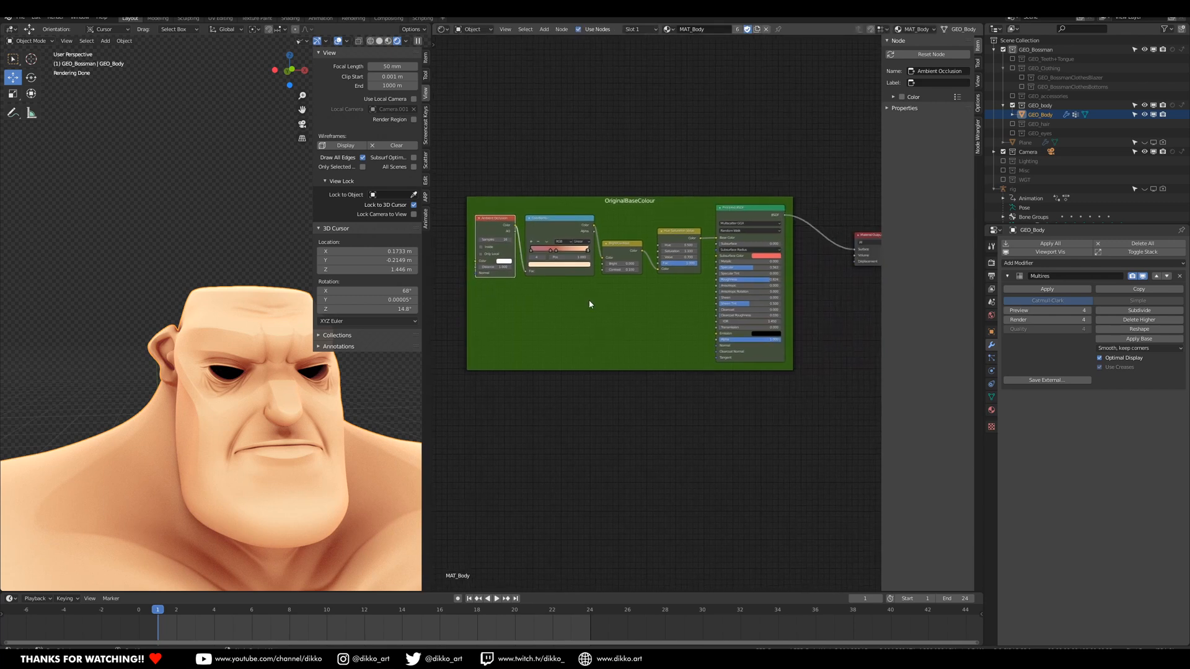
Set the Bright value of the Bright/Contrast node to -0.100 to darken the skin colour slightly.
scroll(624, 285, "up", 2)
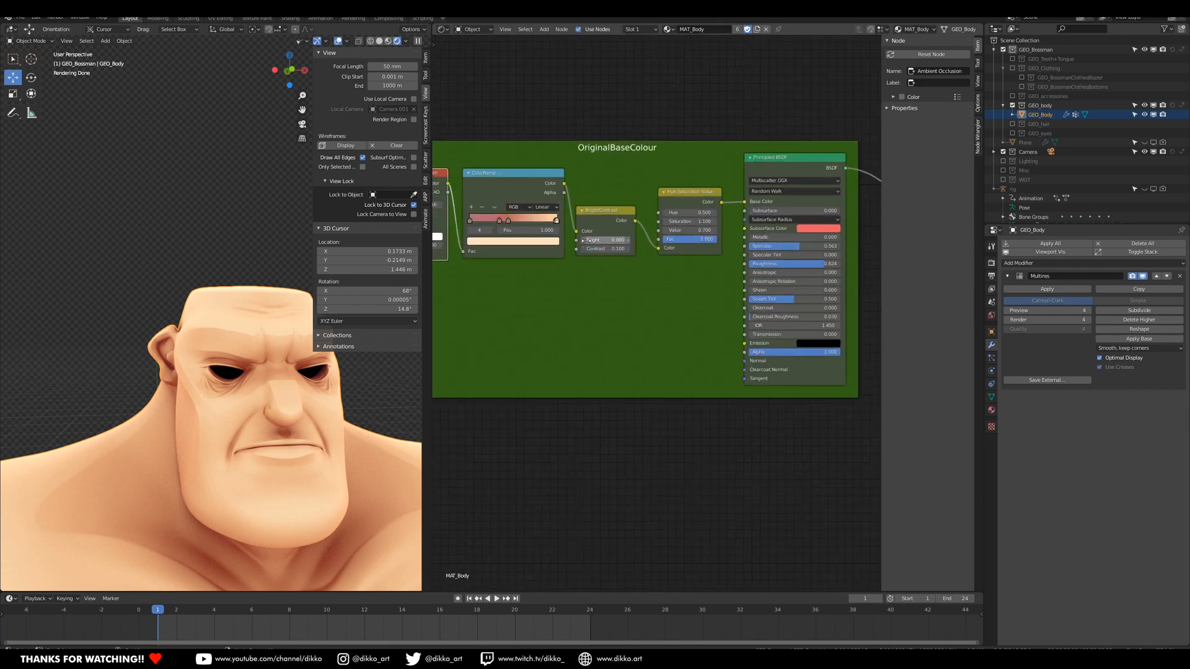
left_click_drag(578, 230, 589, 232)
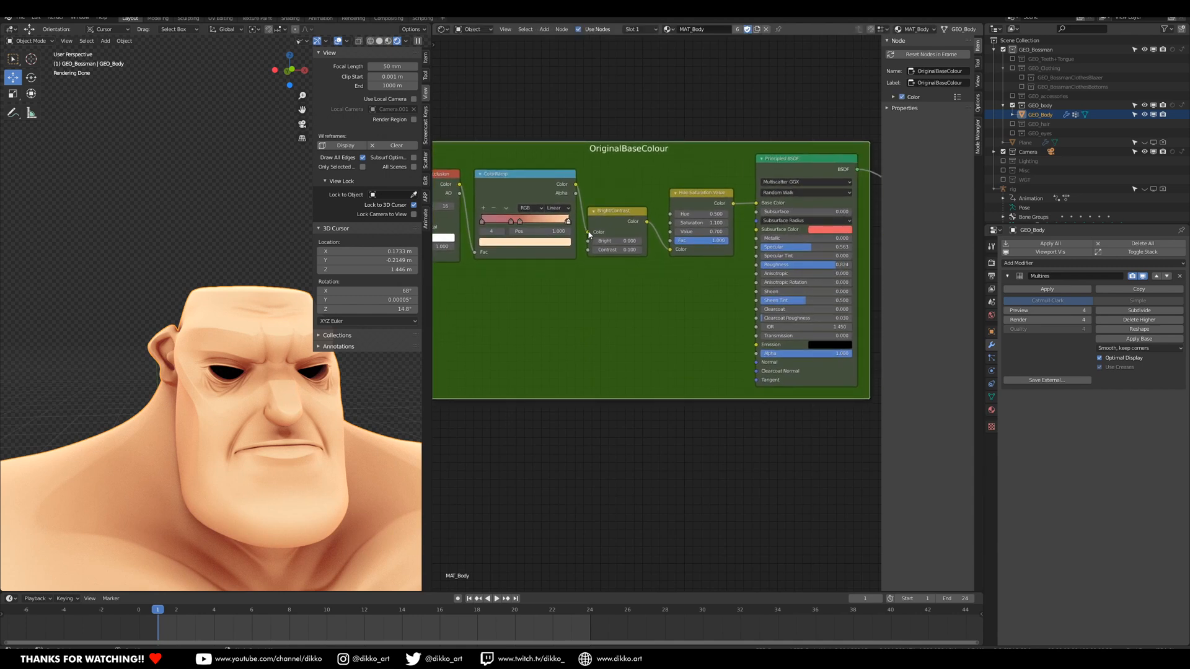
left_click(593, 241)
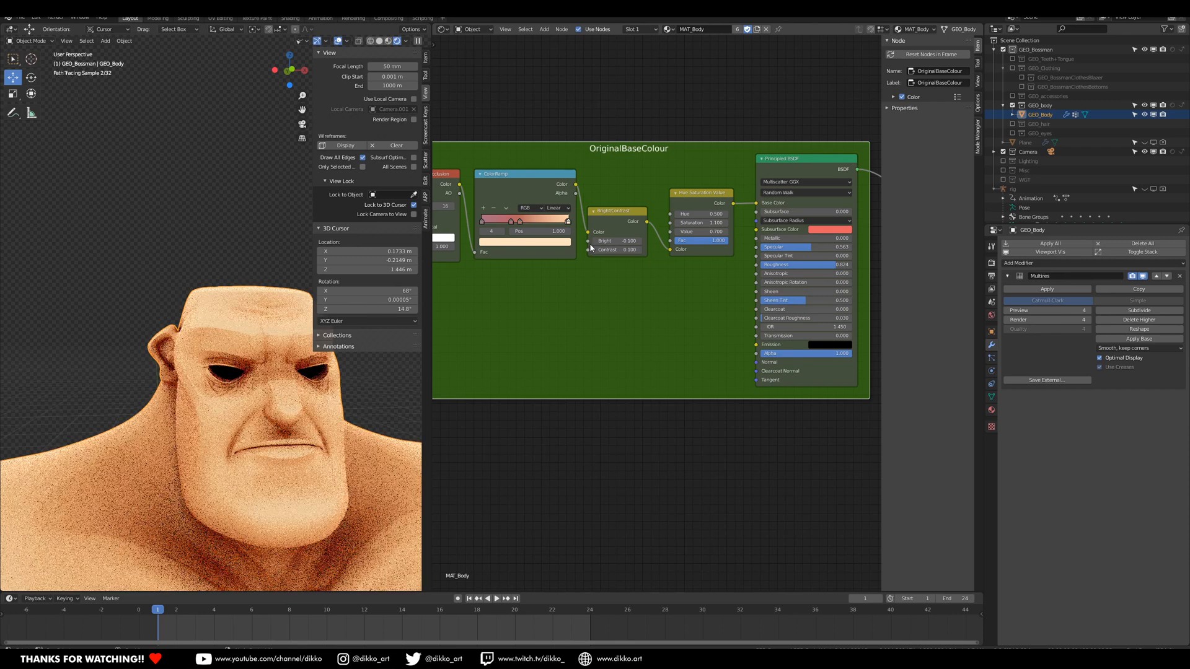
left_click(594, 241)
middle_click_drag(37, 192, 180, 388, "shift")
middle_click_drag(259, 429, 169, 299, "shift")
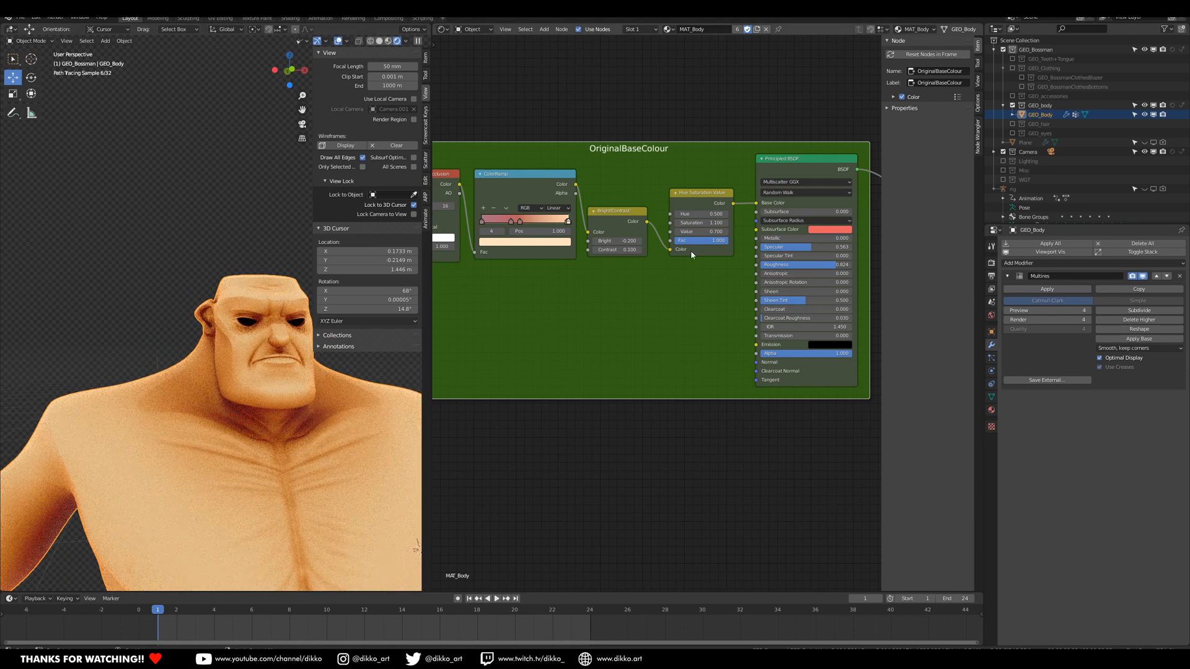
left_click(642, 241)
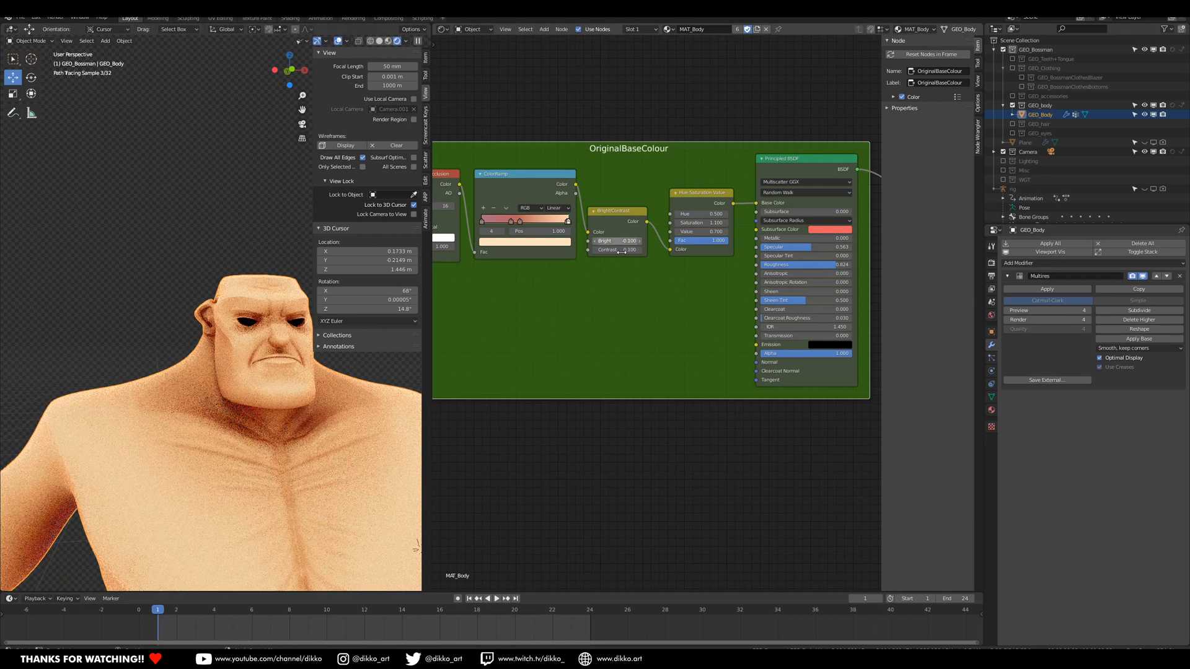
scroll(215, 416, "down", 3)
middle_click_drag(203, 429, 23, 189, "shift")
scroll(75, 238, "down", 3)
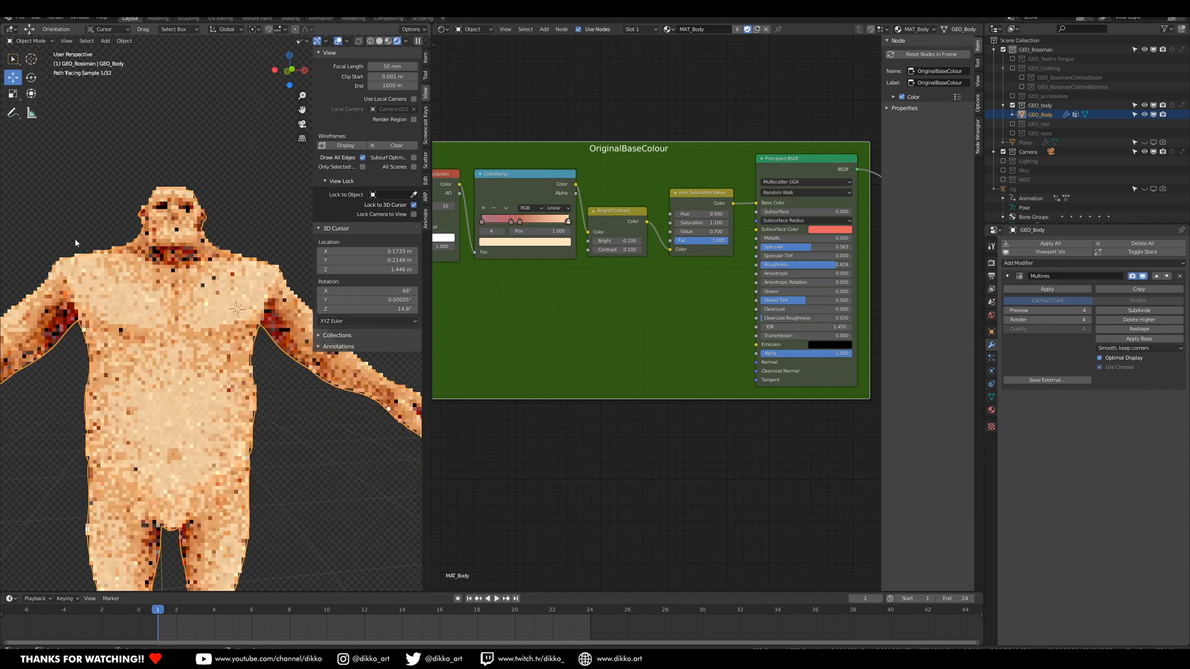
Turn off Lock to 3D Cursor for the 3D view and frame the whole body from the front.
left_click(413, 205)
middle_click_drag(260, 322, 85, 330)
middle_click_drag(146, 305, 207, 310)
mouse_move(207, 310)
middle_mouse_down("shift")
mouse_move(207, 357)
mouse_move(169, 358)
mouse_move(303, 407)
middle_mouse_up("shift")
scroll(229, 355, "down", 3)
Remove UVMap.1003 and UVMap.1002 from the body mesh, keeping only UVMap.1001.
left_click(991, 397)
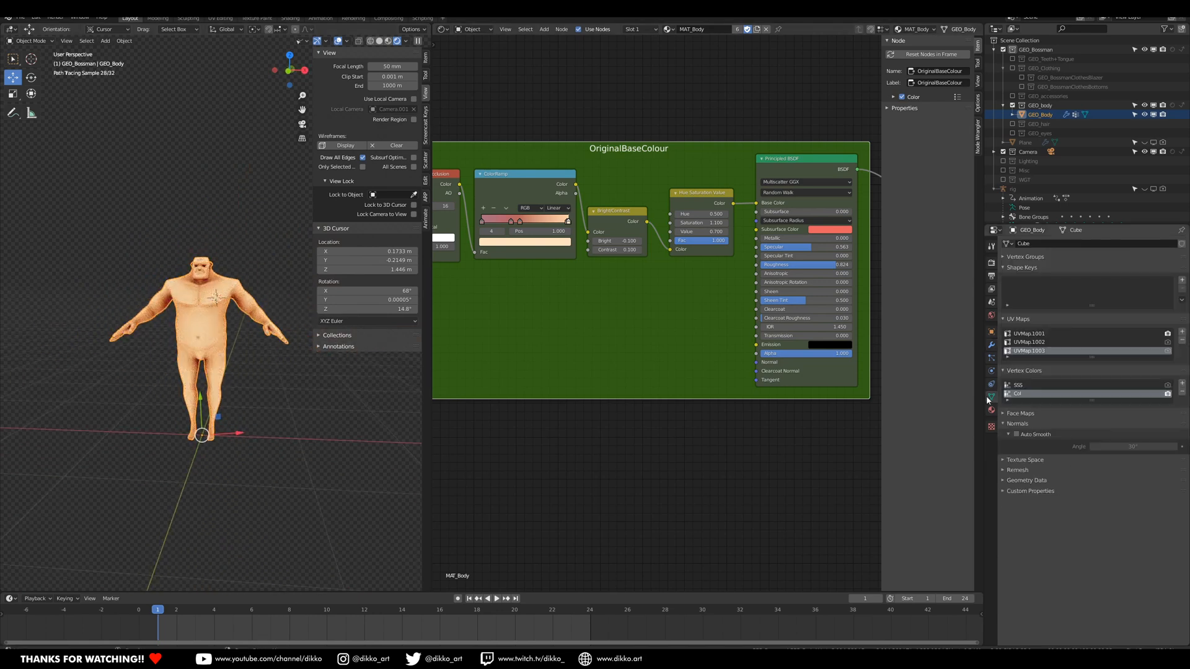
left_click(1182, 340)
left_click(1182, 340)
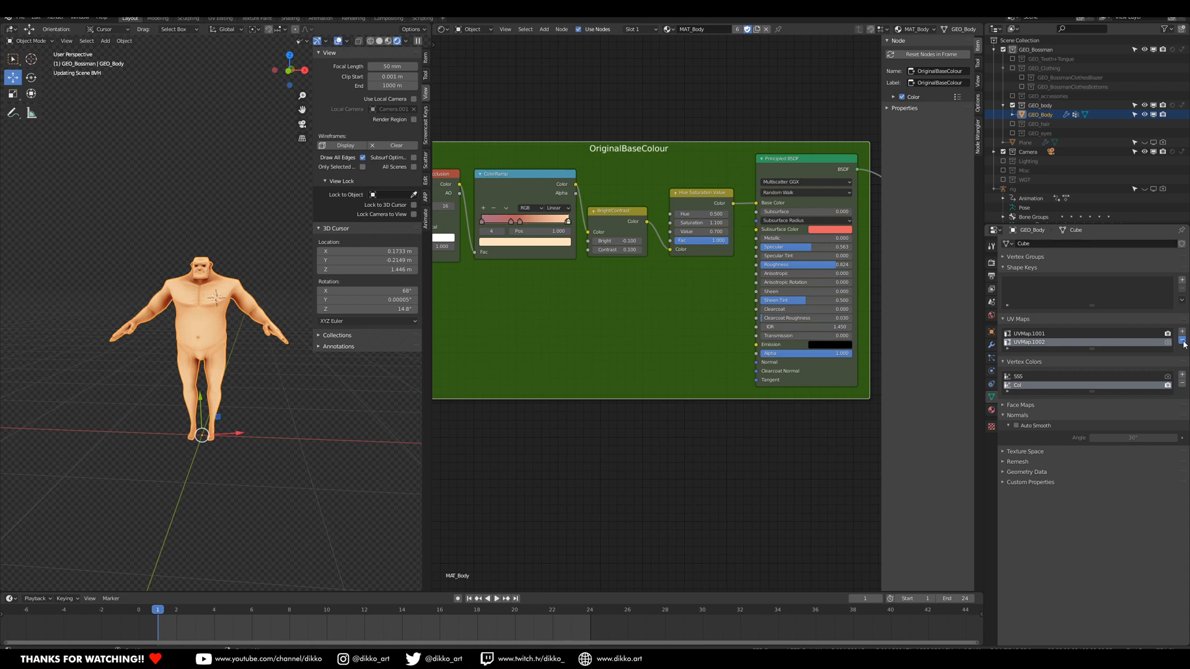
left_click(1182, 342)
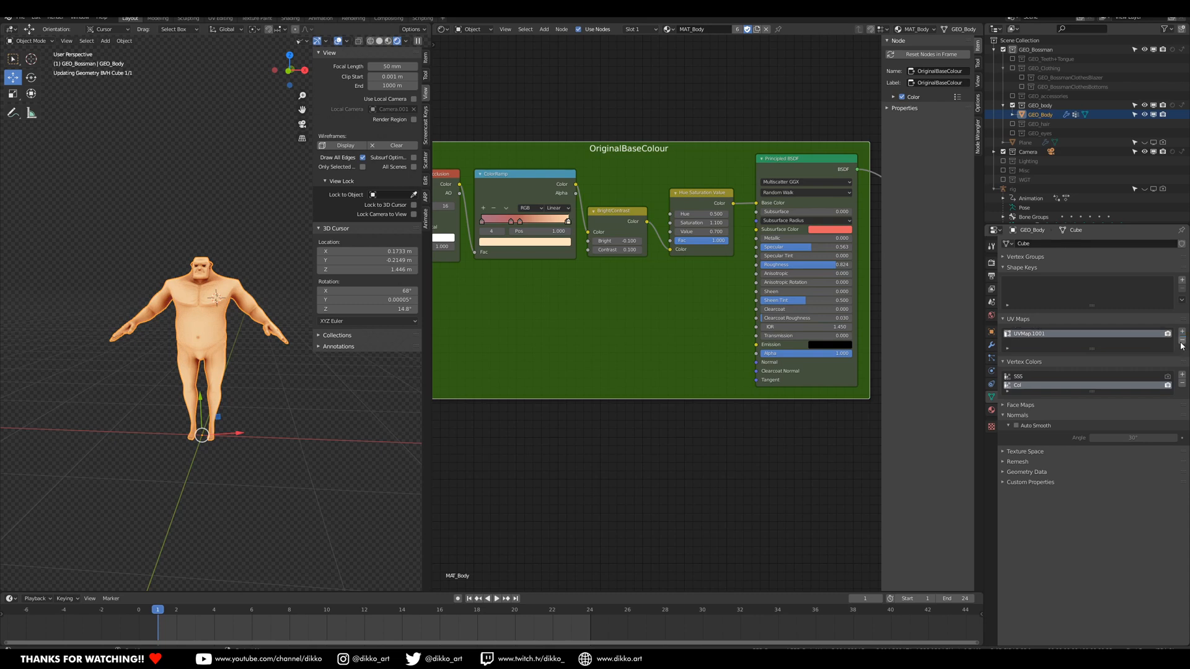
Examine the body's shading and the simplified base colour node chain of MAT_Body.
middle_click_drag(659, 446, 731, 459)
scroll(726, 455, "down", 1)
scroll(646, 411, "down", 4)
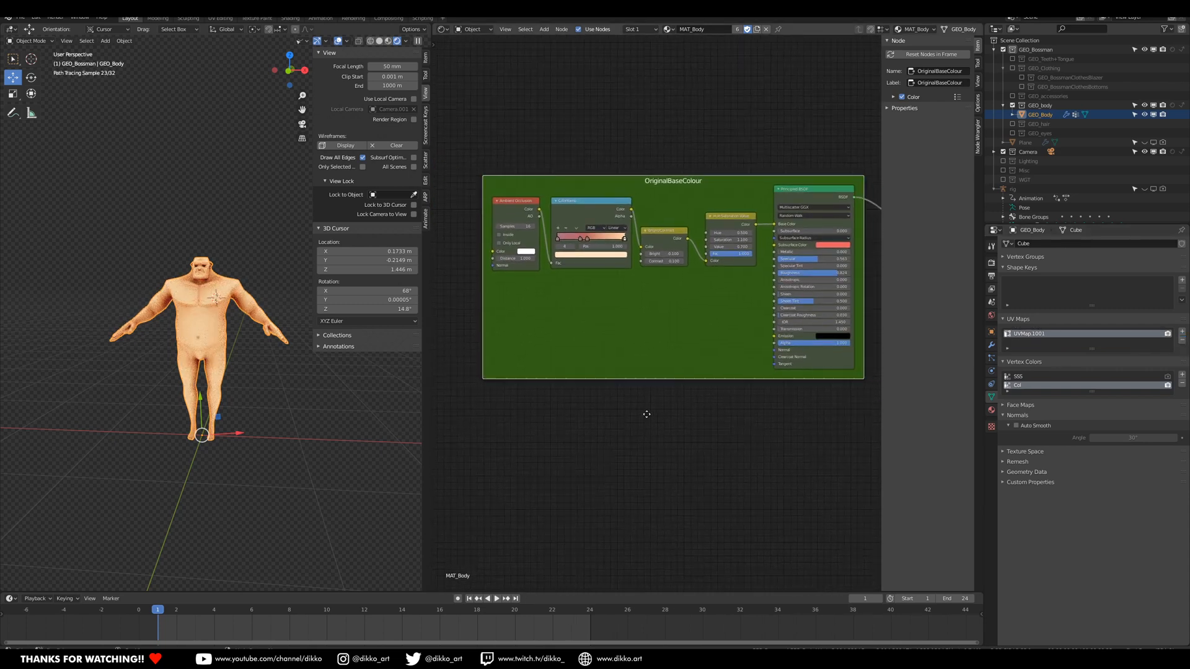
middle_click_drag(635, 372, 635, 365)
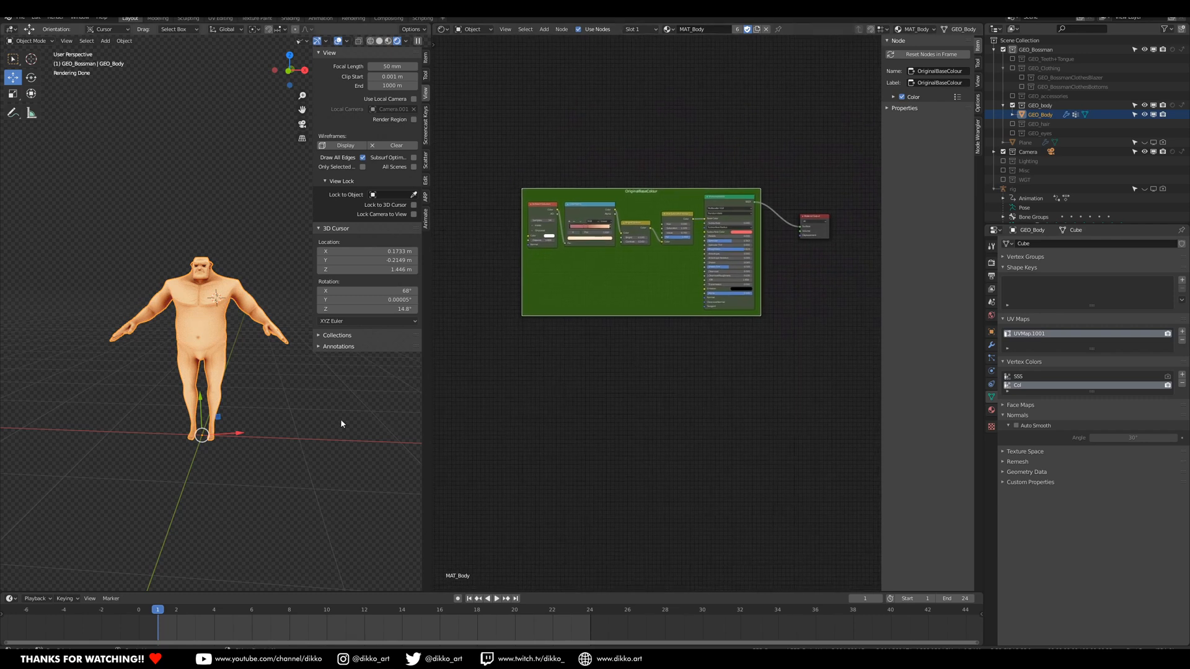
scroll(158, 311, "up", 3)
mouse_move(157, 312)
middle_mouse_down()
mouse_move(103, 332)
mouse_move(152, 327)
middle_mouse_up()
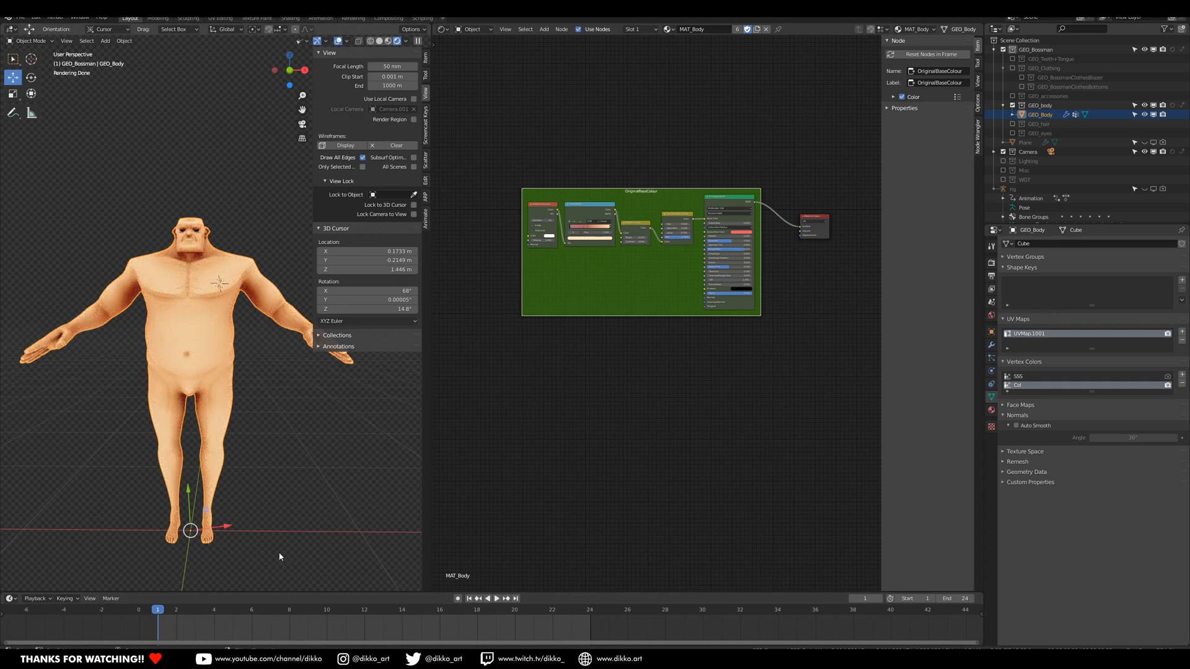
key("KP_Decimal")
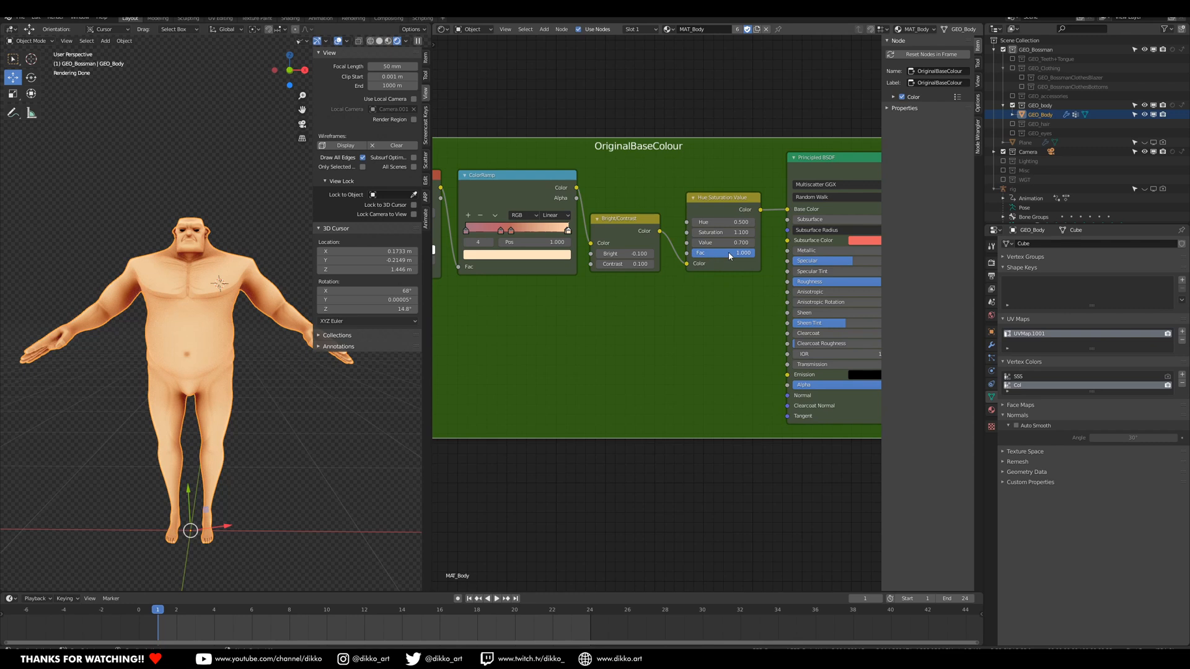
scroll(649, 378, "down", 8)
middle_click_drag(769, 441, 752, 394)
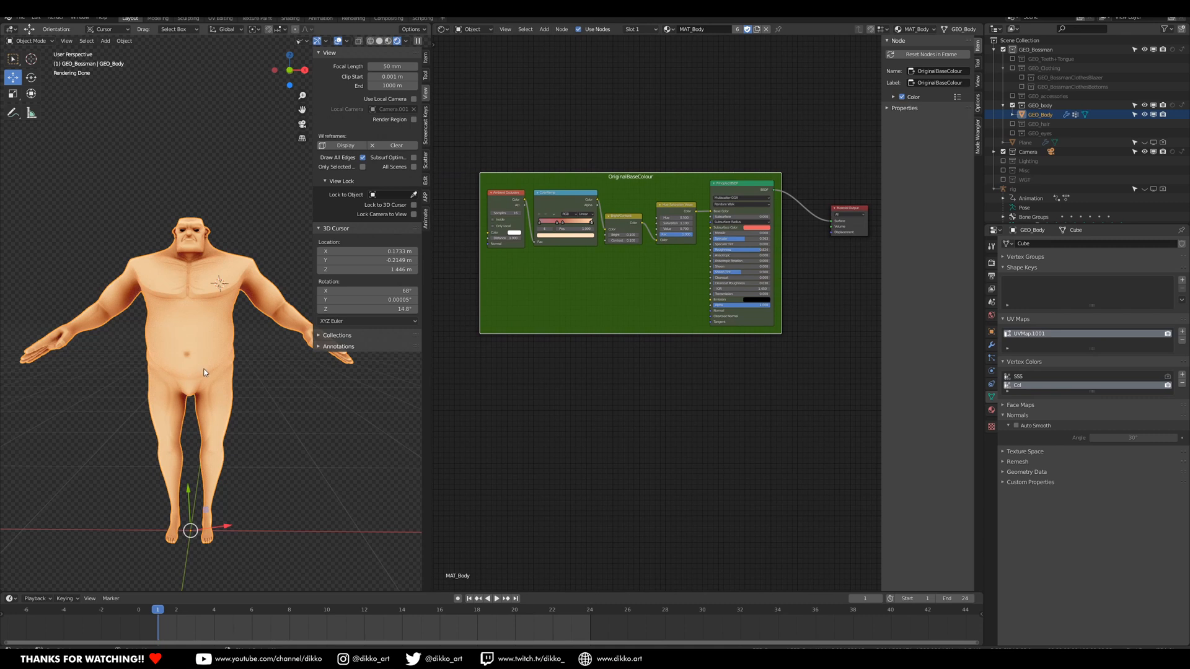
Switch the node area to the UV Editor and enter Edit Mode to display the body's complete UV layout.
left_click(442, 29)
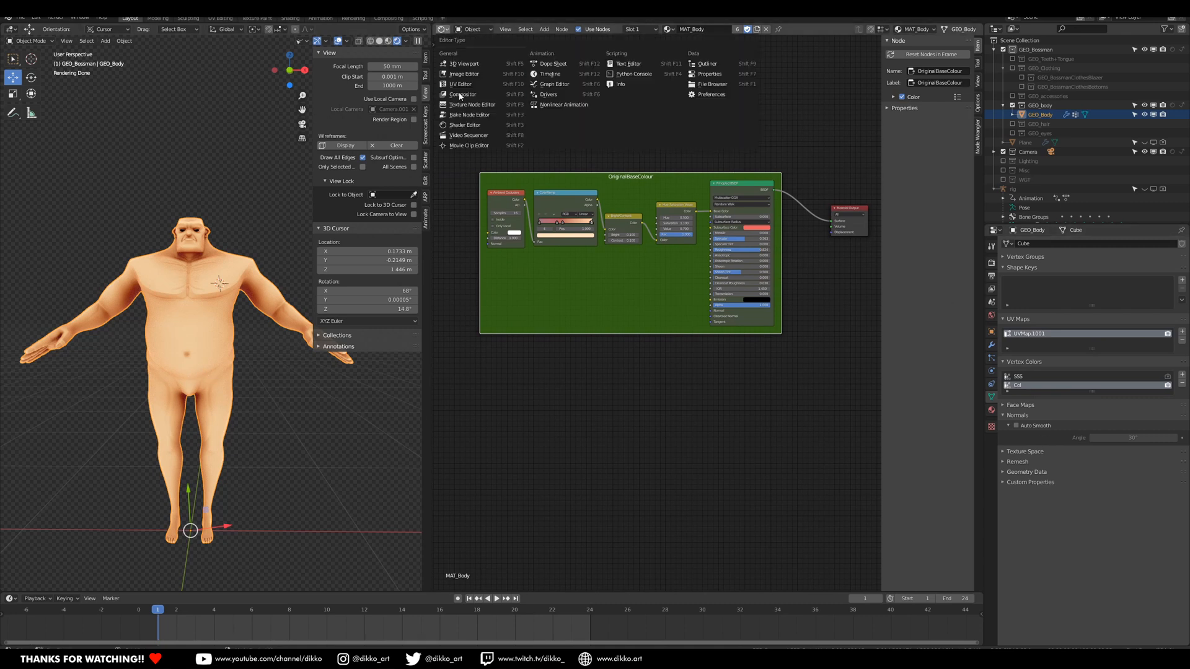
left_click(460, 84)
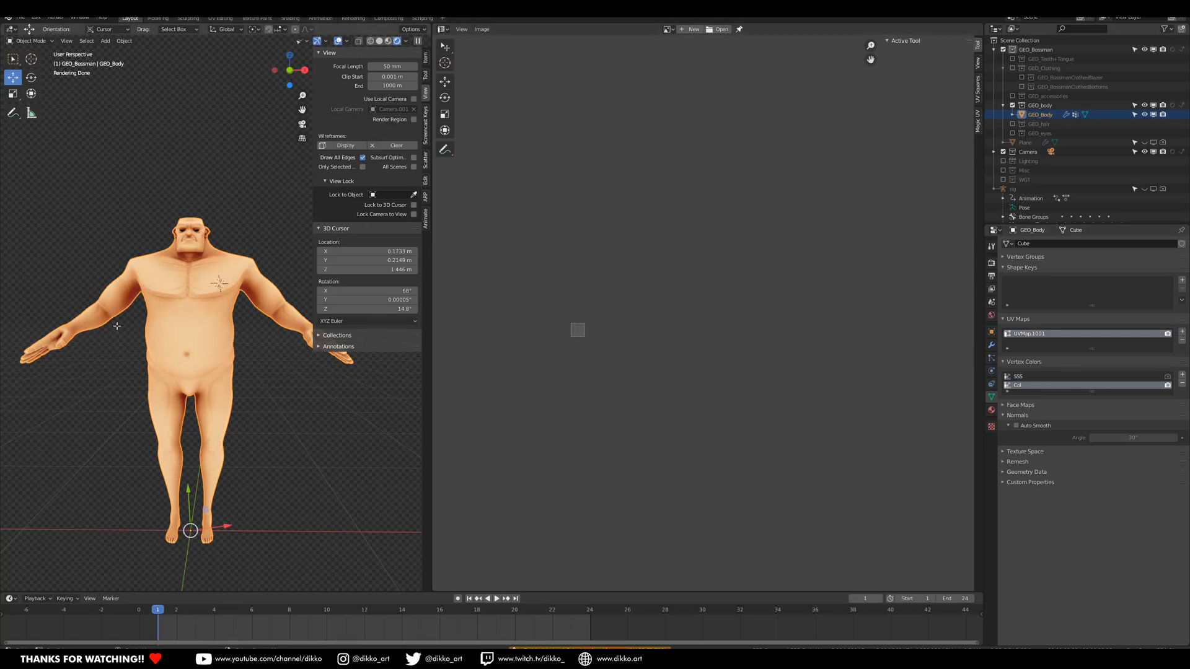
key("Tab")
scroll(711, 306, "up", 4)
middle_click_drag(520, 340, 813, 315)
scroll(707, 338, "up", 7)
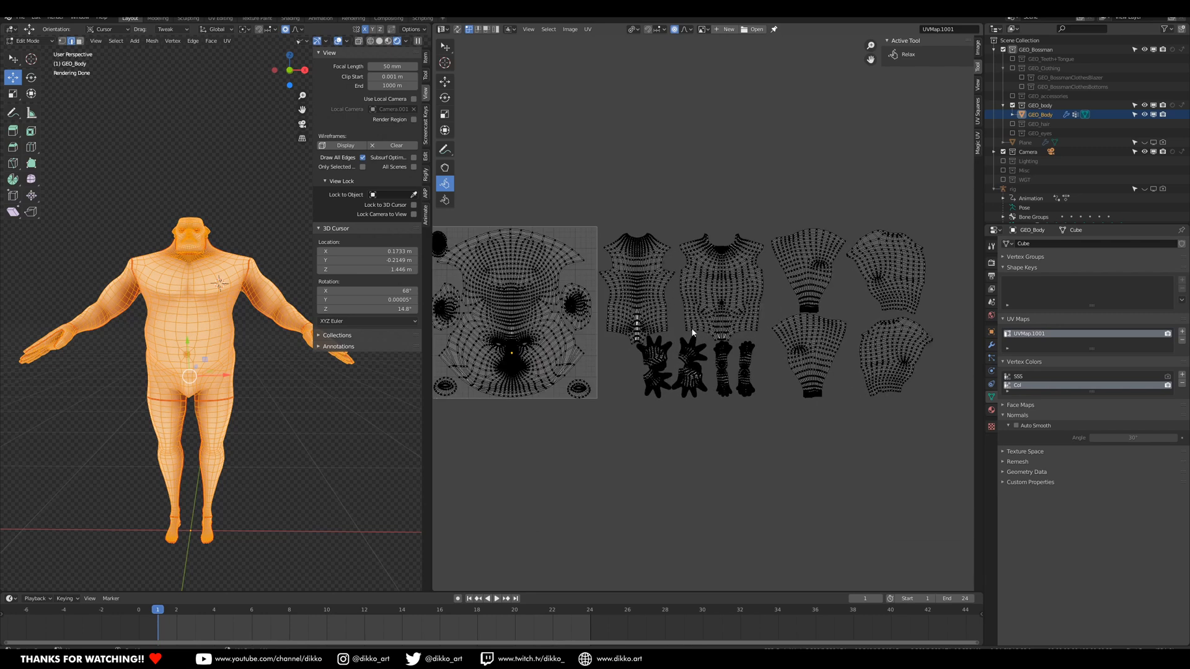
scroll(692, 333, "down", 1)
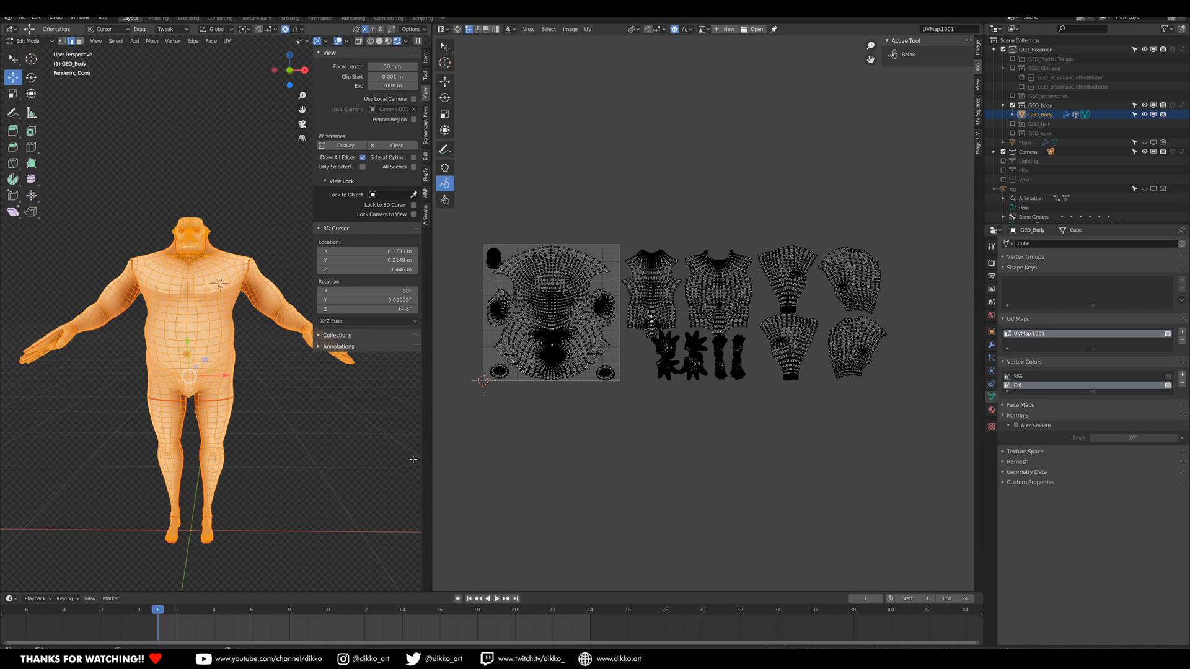
scroll(599, 395, "up", 2)
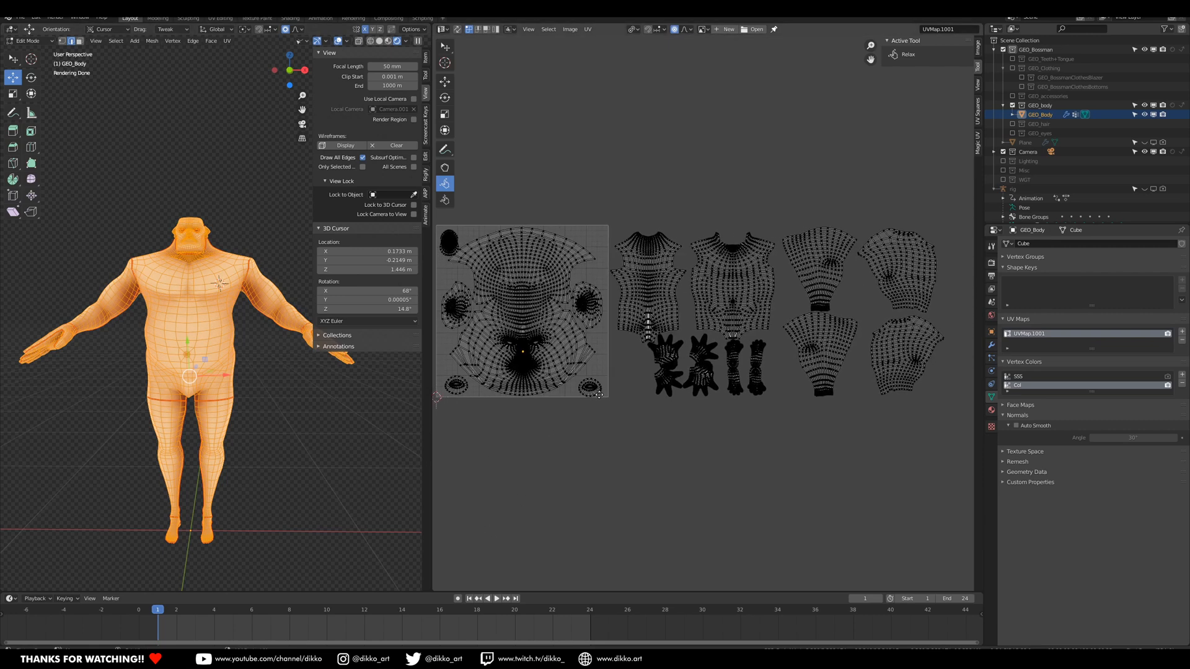
scroll(611, 388, "down", 1)
scroll(611, 385, "up", 1)
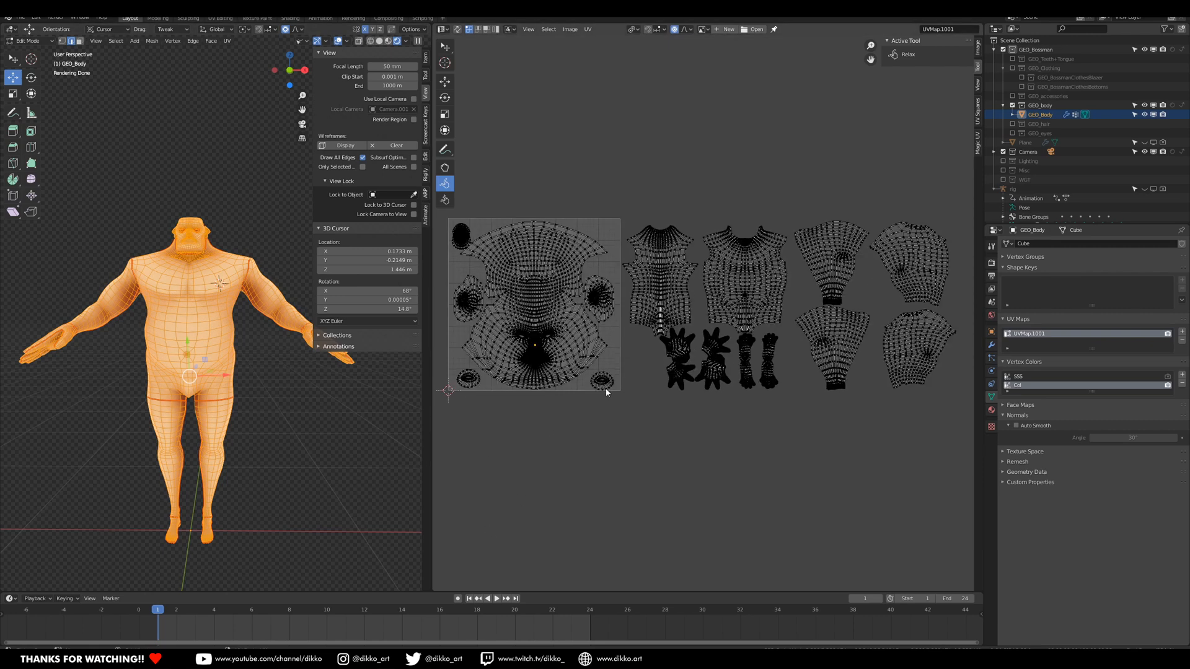
Move the small oval UV island slightly closer to the upper-left corner of the first UV tile, and deselect all UVs.
middle_click_drag(516, 263, 619, 300)
scroll(619, 300, "up", 2)
middle_click_drag(550, 274, 683, 305)
scroll(669, 299, "up", 3)
scroll(665, 308, "up", 3)
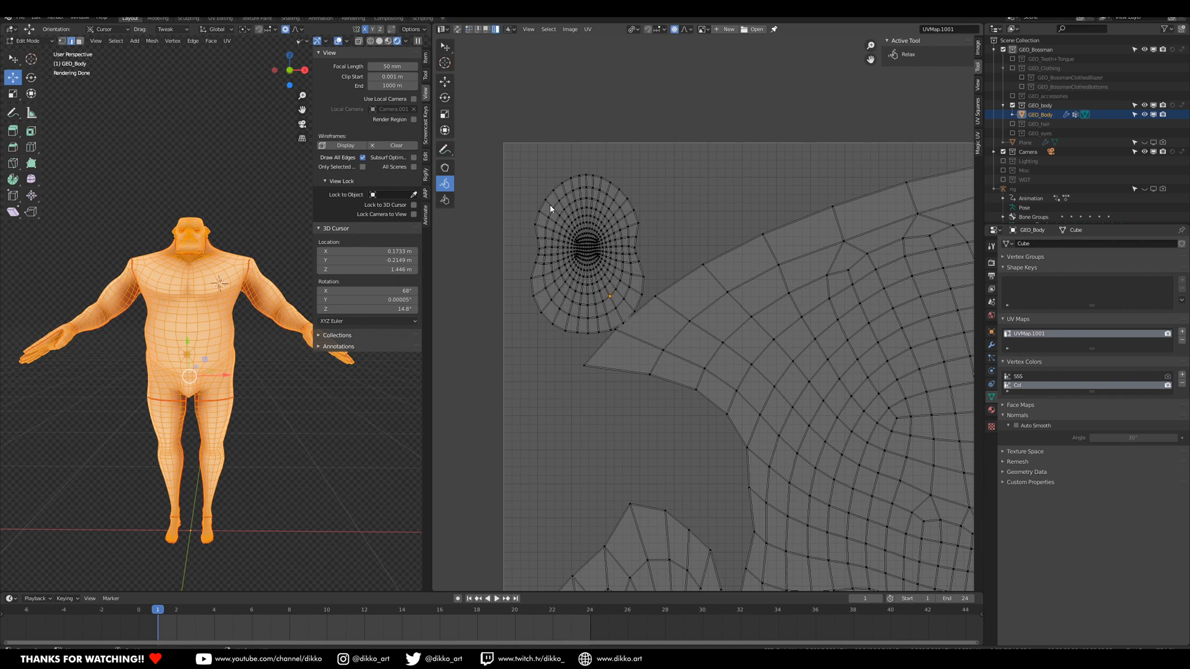
key("l")
key("g")
left_click(580, 269)
key("l")
scroll(590, 470, "down", 4)
scroll(660, 464, "down", 3)
middle_click_drag(661, 464, 447, 277)
key("alt+a")
Enlarge the body mesh's UV map list and add two new UV maps.
scroll(590, 426, "up", 2)
middle_click_drag(603, 434, 782, 456)
middle_click_drag(851, 478, 907, 486)
scroll(907, 486, "down", 3)
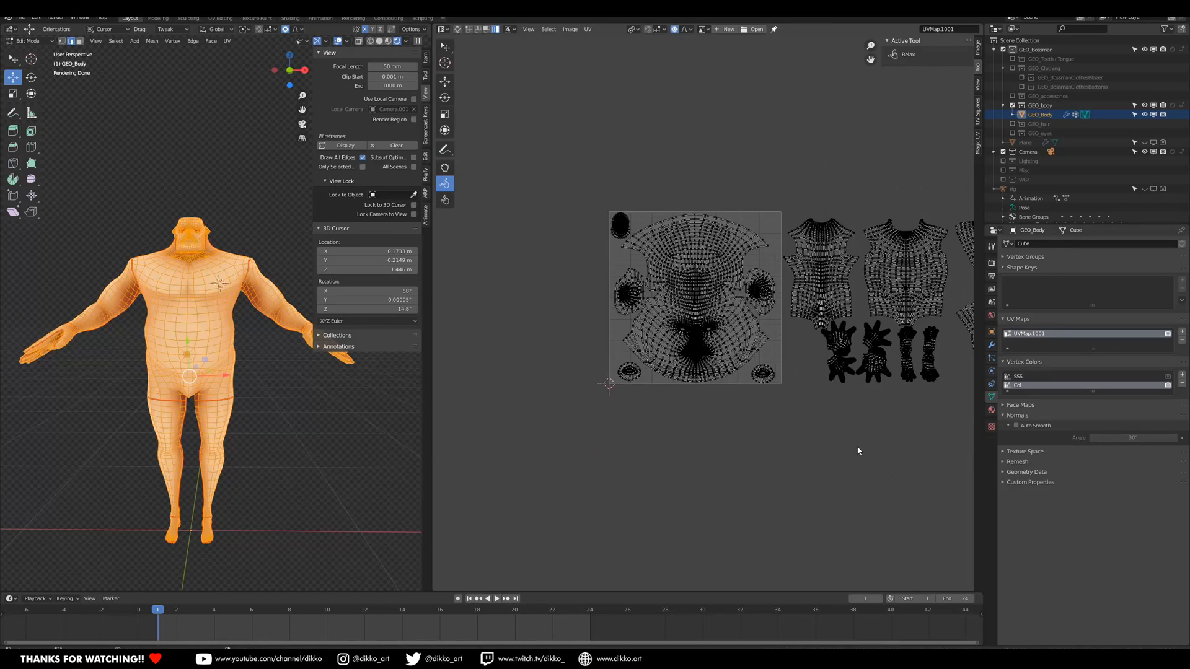
middle_click_drag(855, 452, 710, 397)
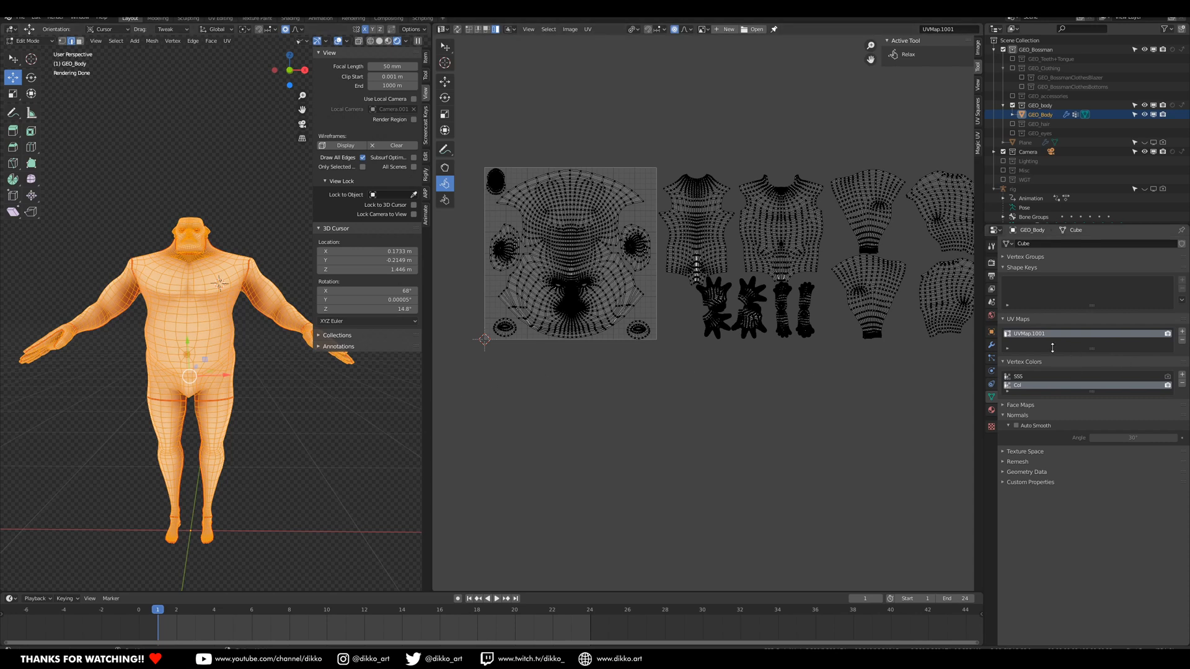
left_click_drag(1095, 350, 1093, 417)
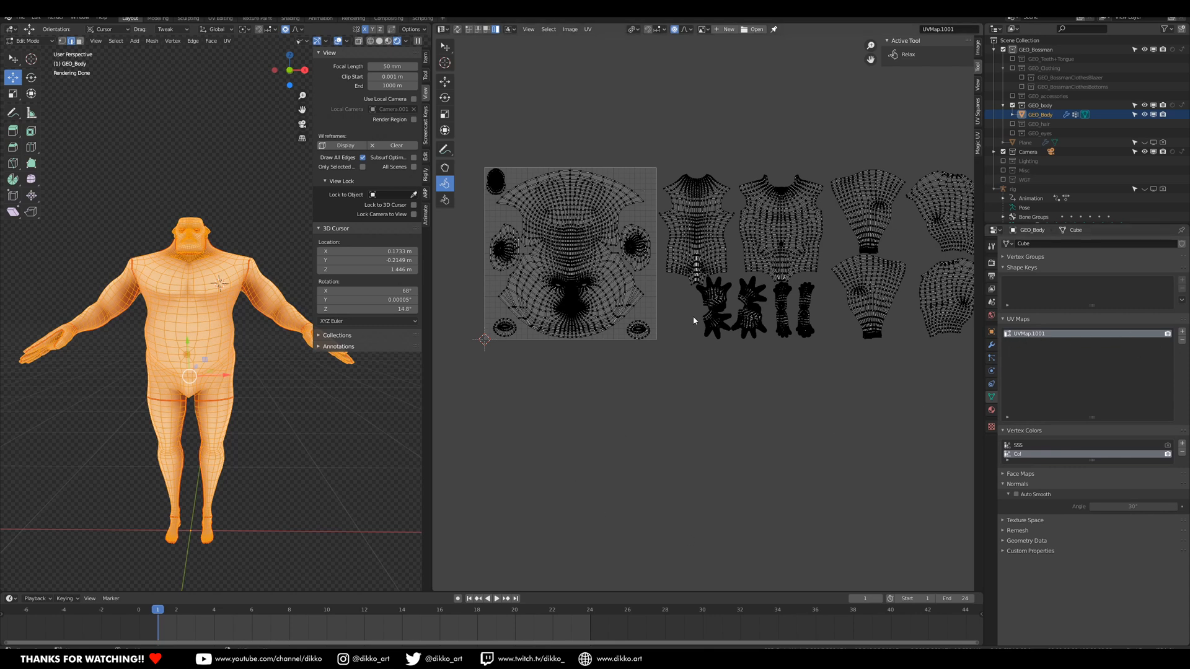
left_click(1181, 333)
left_click(1183, 334)
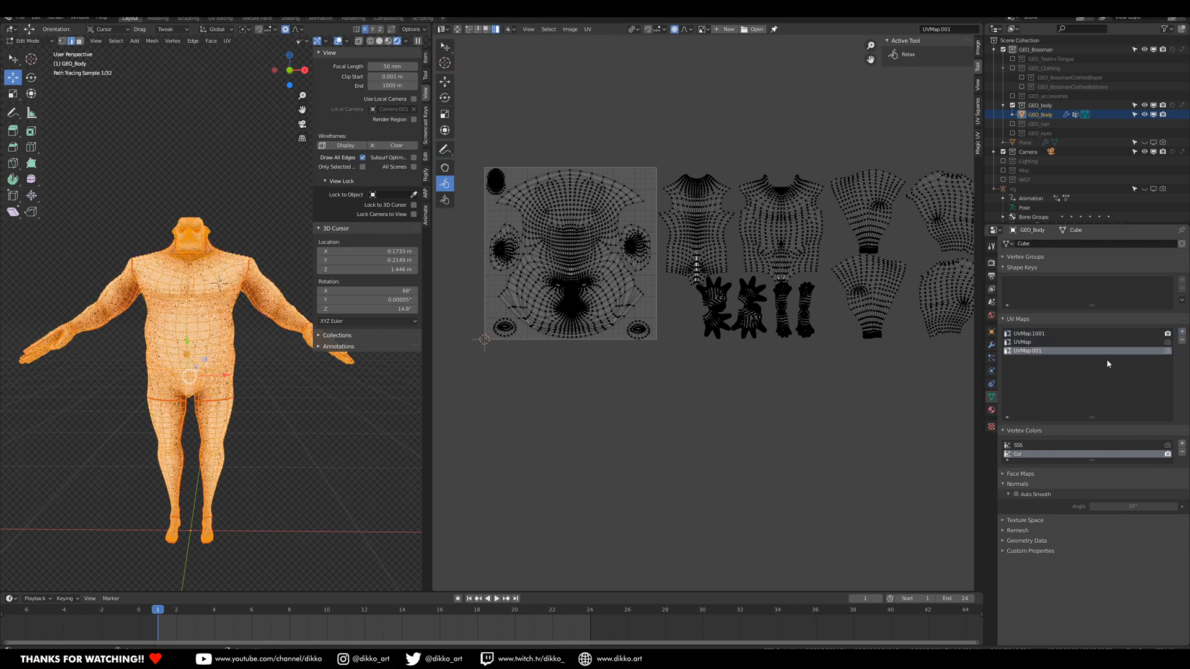
Rename the two new UV maps UVMap.1002 and UVMap.1003, and make UVMap.1002 the active one.
left_click(1033, 342)
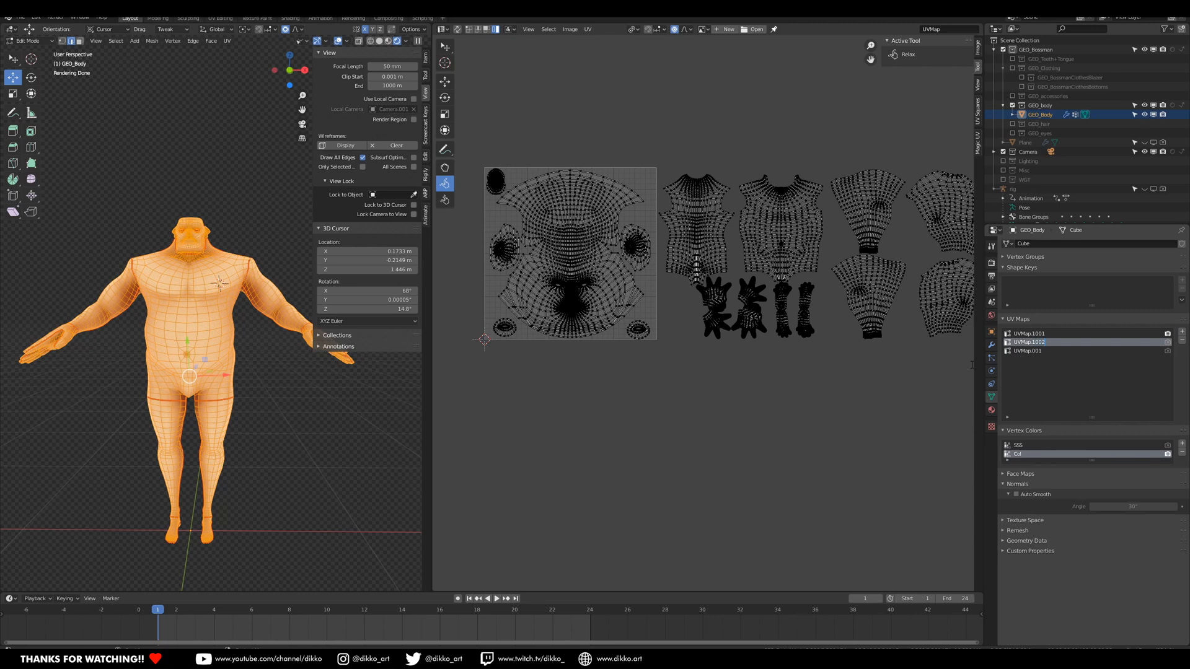
left_click(1032, 351)
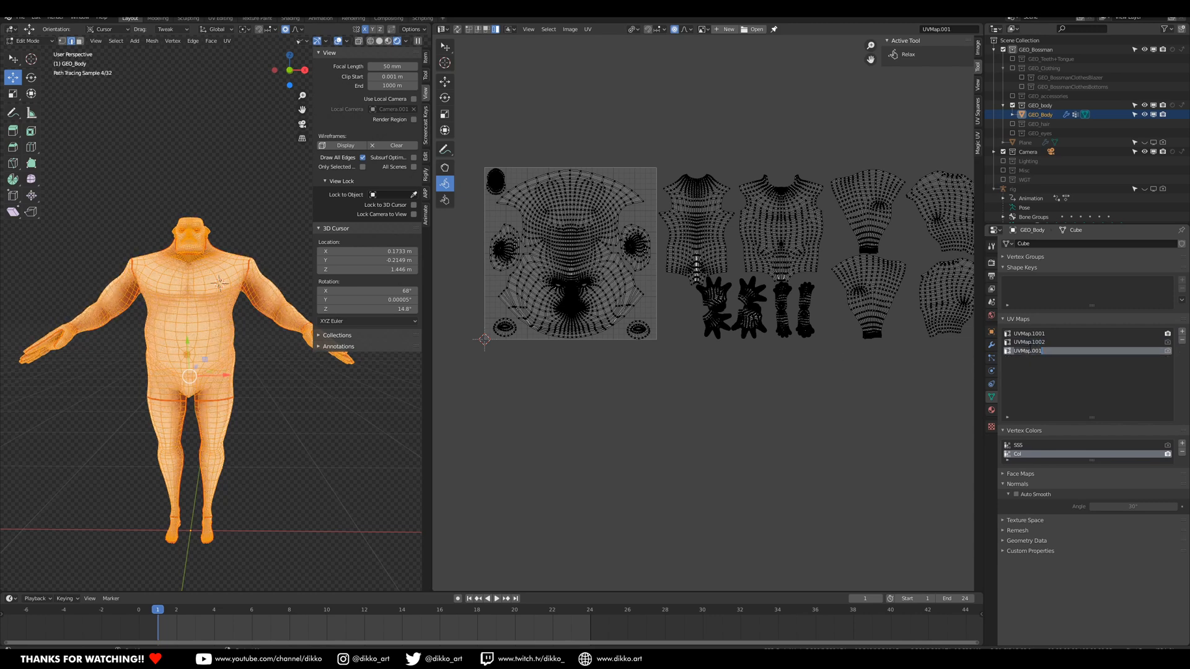
key("BackSpace")
key("BackSpace")
key("BackSpace")
type("10")
key("Return")
left_click(1021, 343)
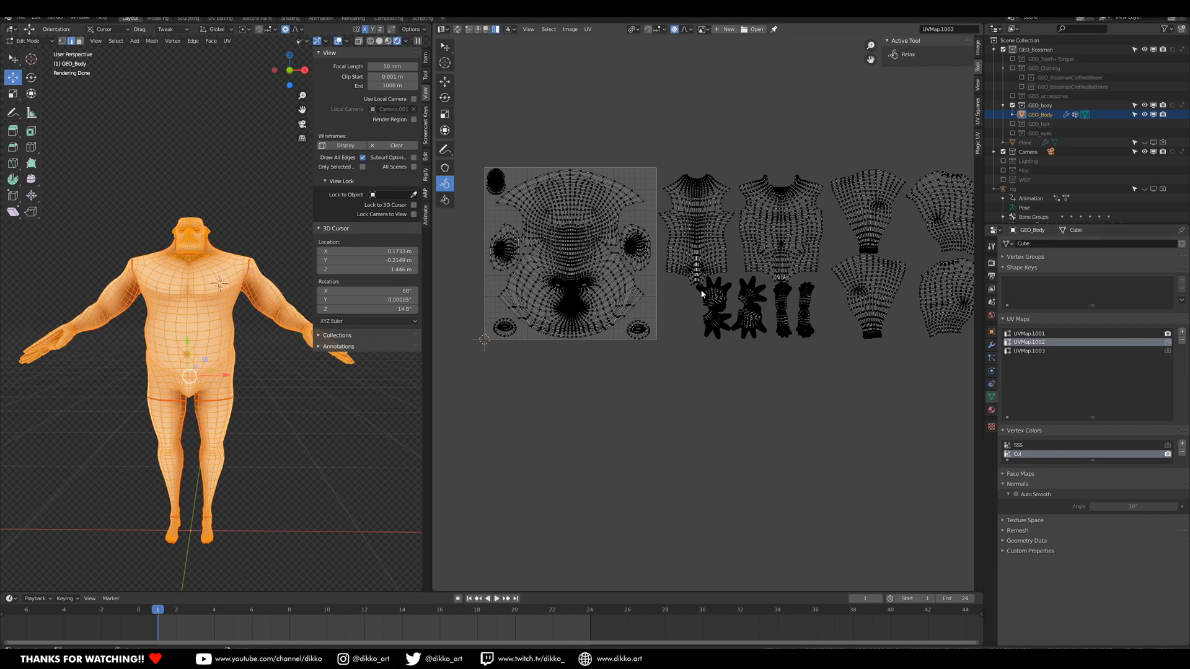
Select all UVs of UVMap.1002, turn on Screencast Keys and hide the 3D viewport's sidebar.
key("a")
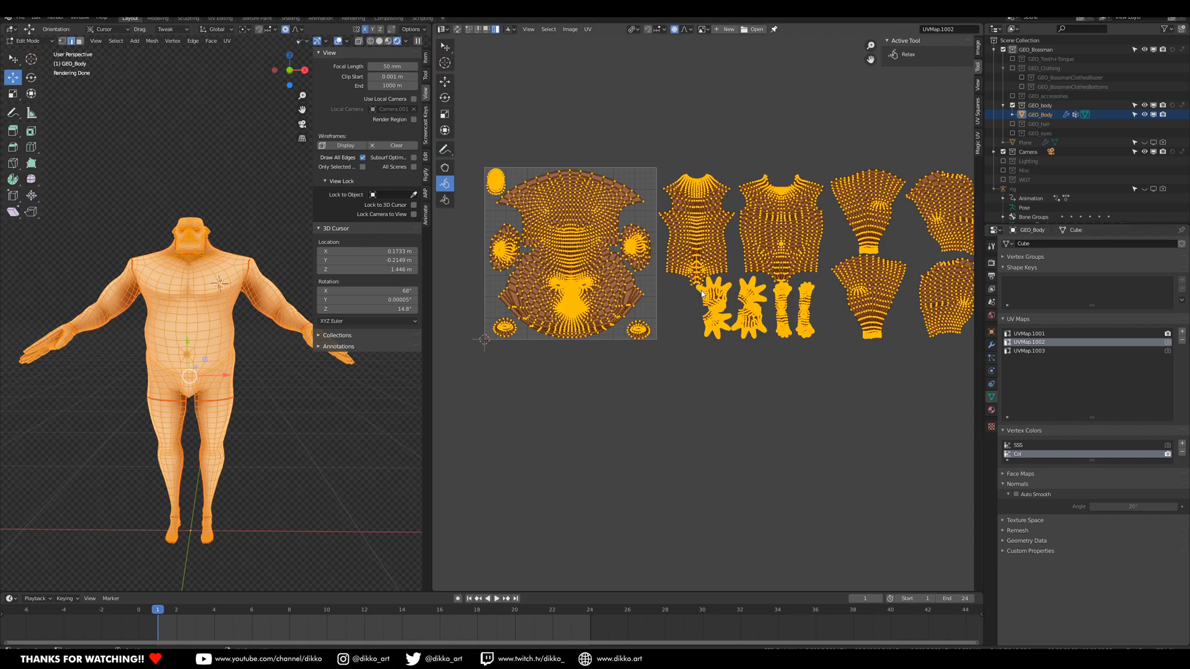
left_click(425, 126)
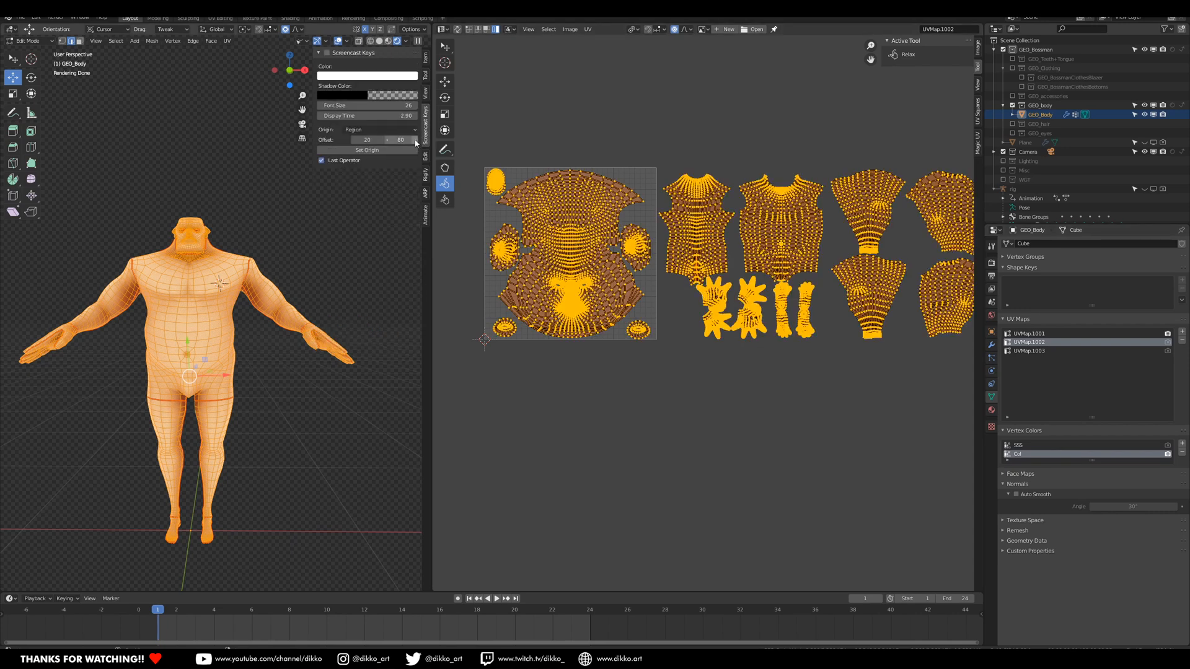
left_click(326, 54)
left_click_drag(313, 67, 469, 91)
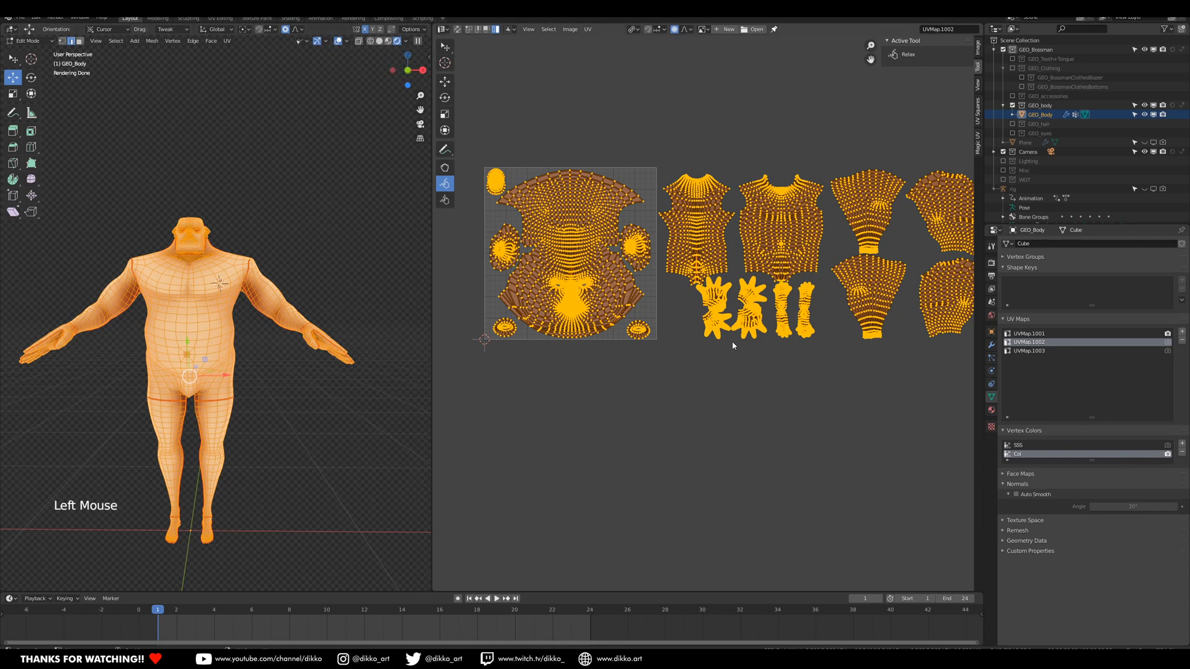
Move all UVs of UVMap.1002 by -1 along X so the torso and hand islands fill the first tile.
key("g")
key("x")
key("minus")
key("1")
key("Return")
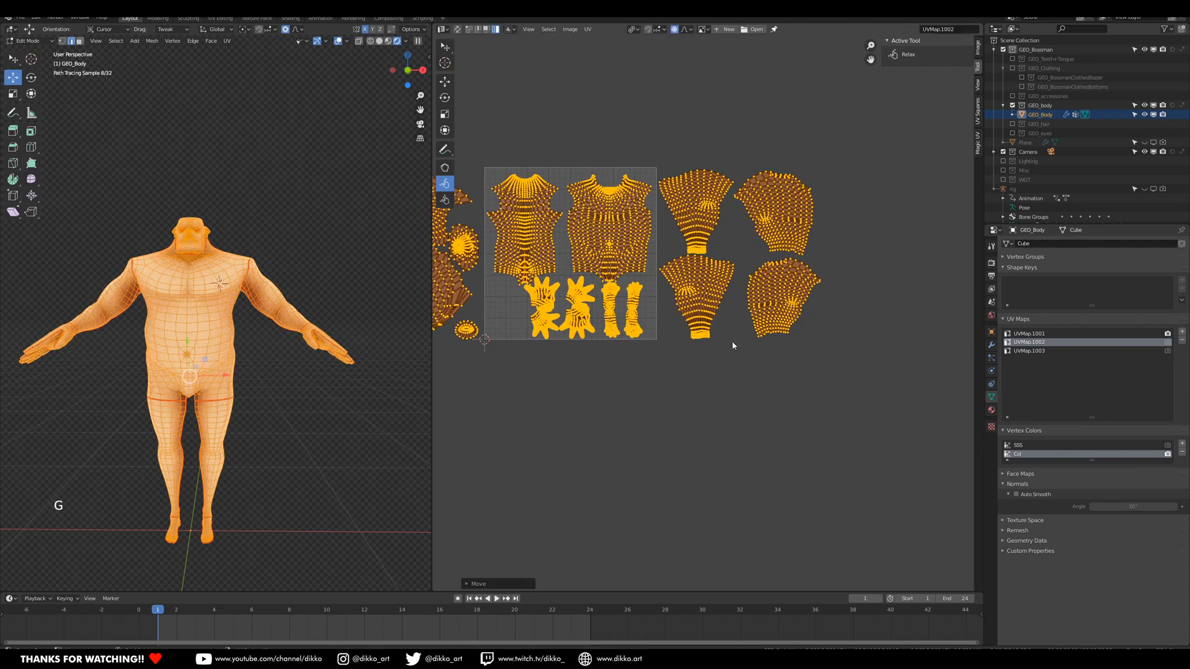
middle_click_drag(573, 173, 685, 169, "shift")
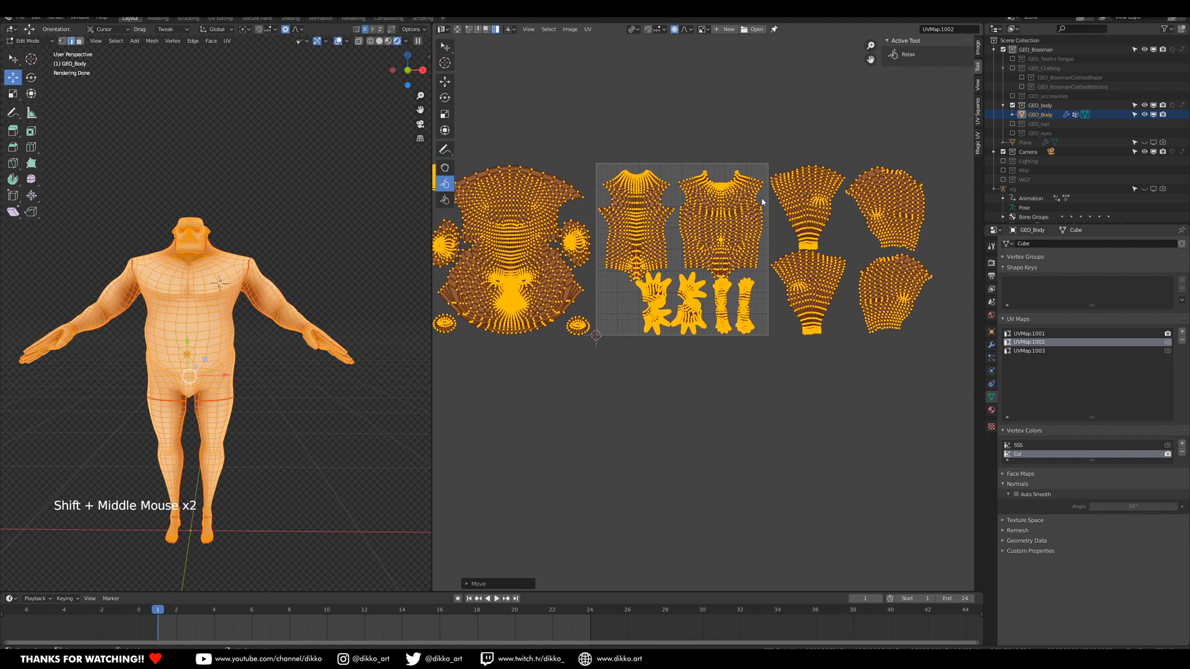
Make UVMap.1003 active and move all its UVs two tiles along negative X, placing the four fan-shaped islands in the first tile.
left_click(1031, 351)
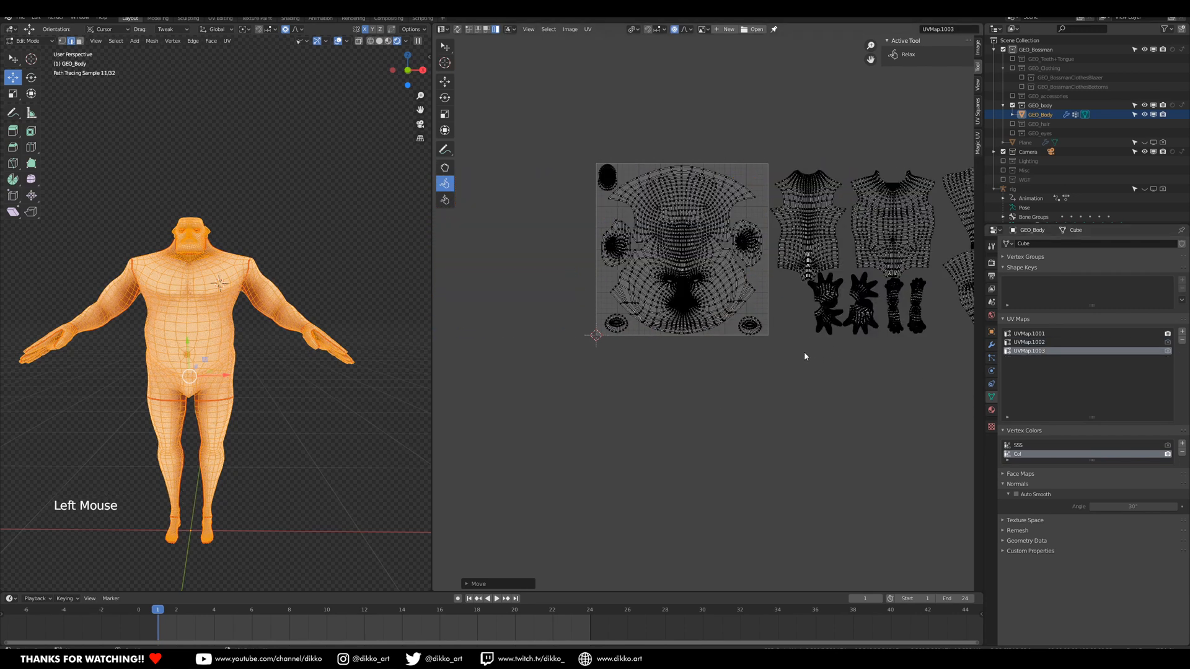
key("a")
middle_click_drag(801, 354, 715, 329, "shift")
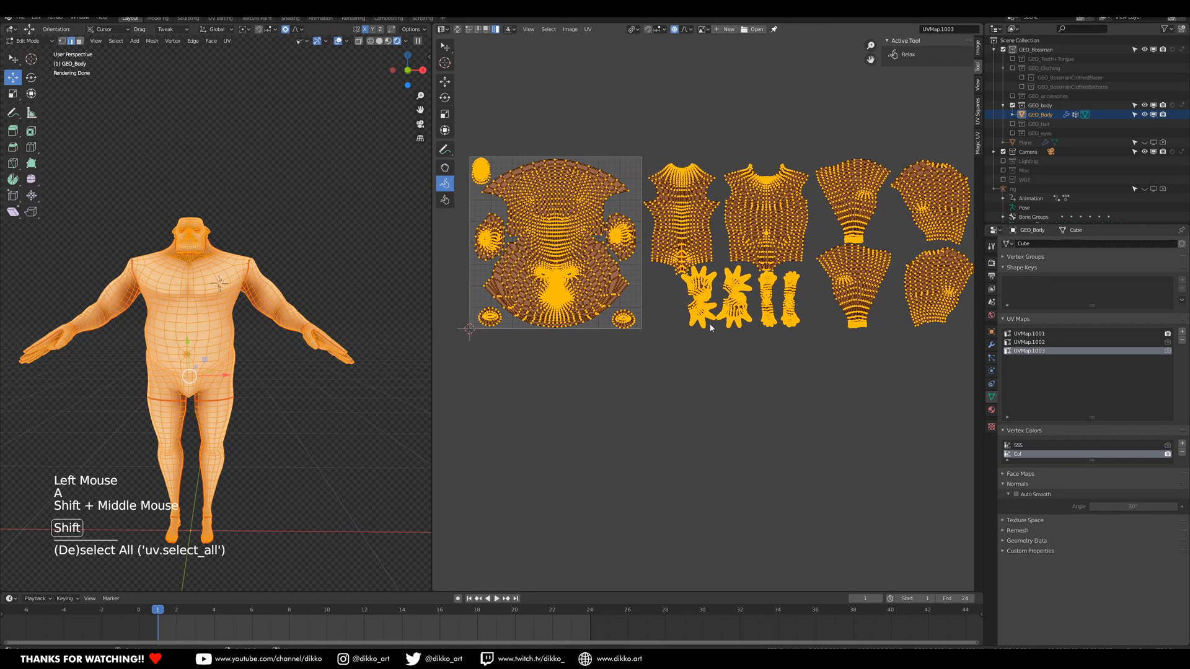
scroll(715, 329, "down", 1)
key("g")
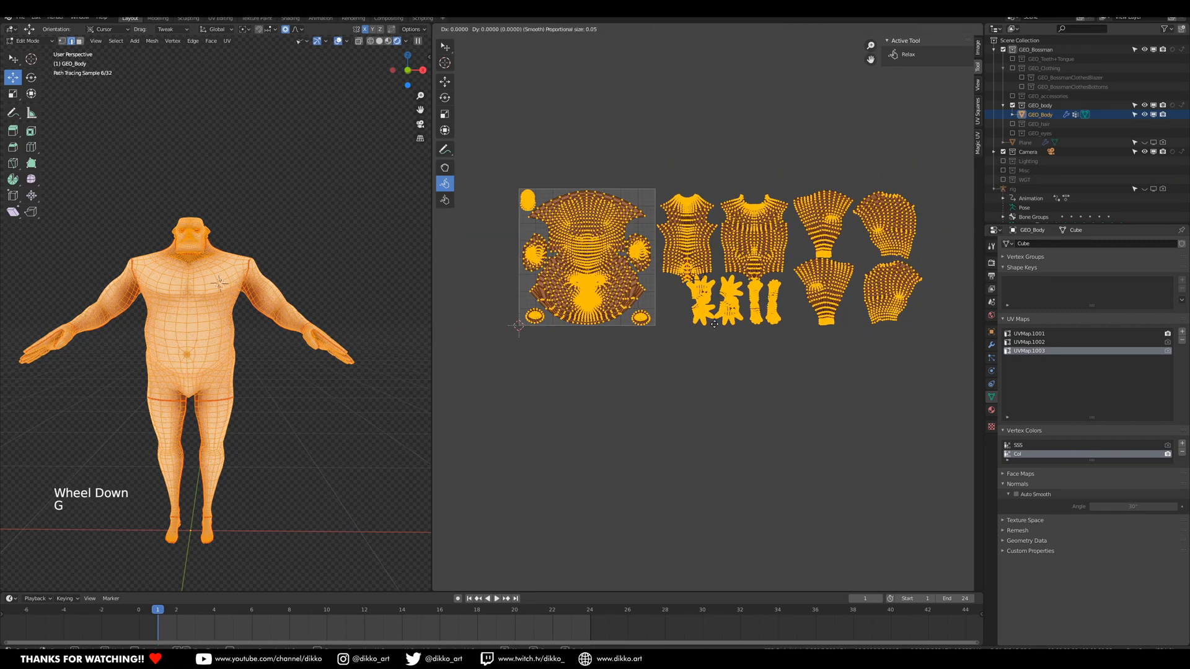
left_click(714, 327)
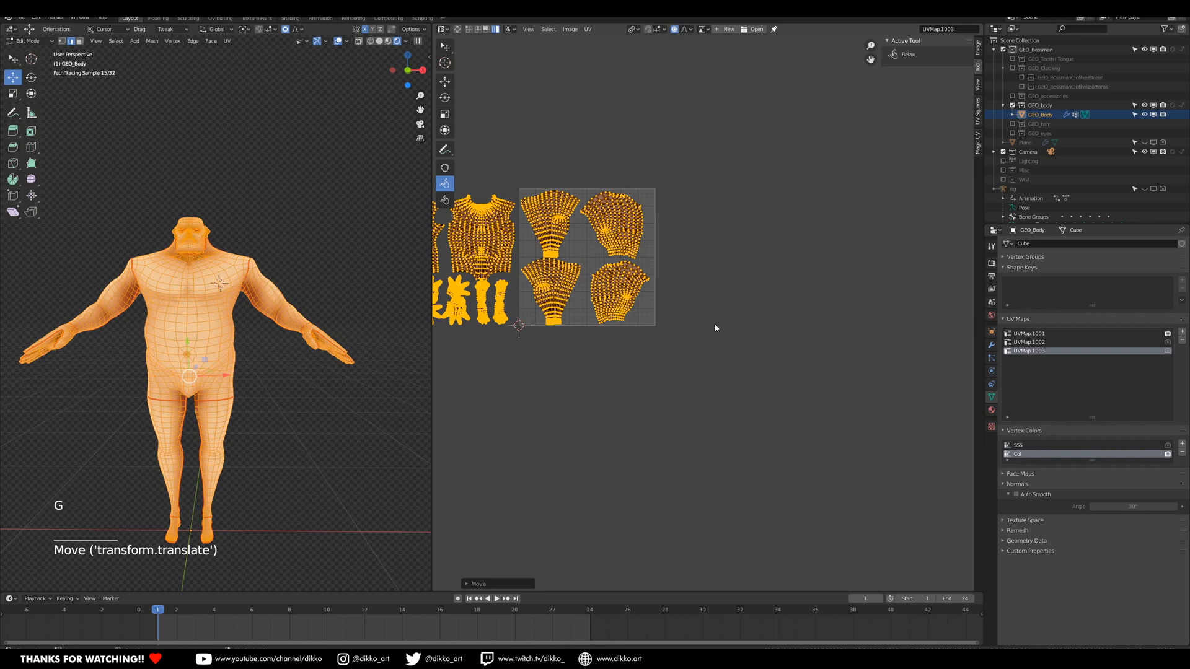
middle_click_drag(713, 322, 916, 326)
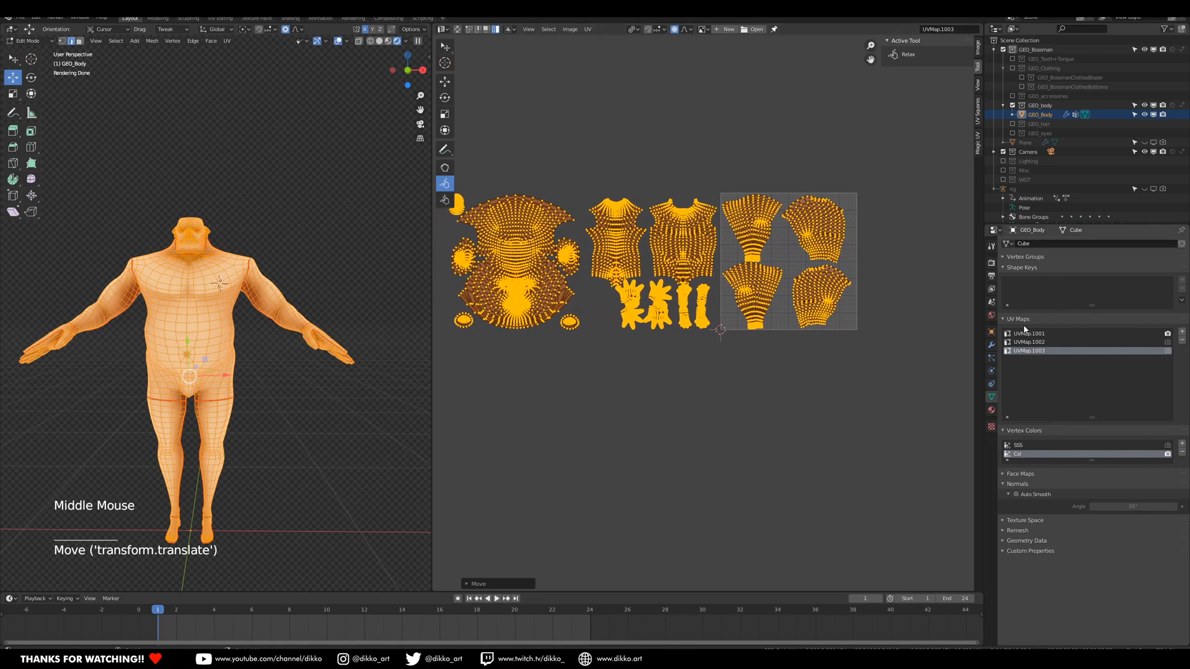
Check the layouts of UVMap.1001, UVMap.1002 and UVMap.1003 in turn, and save the file.
left_click(1029, 334)
left_click(1030, 343)
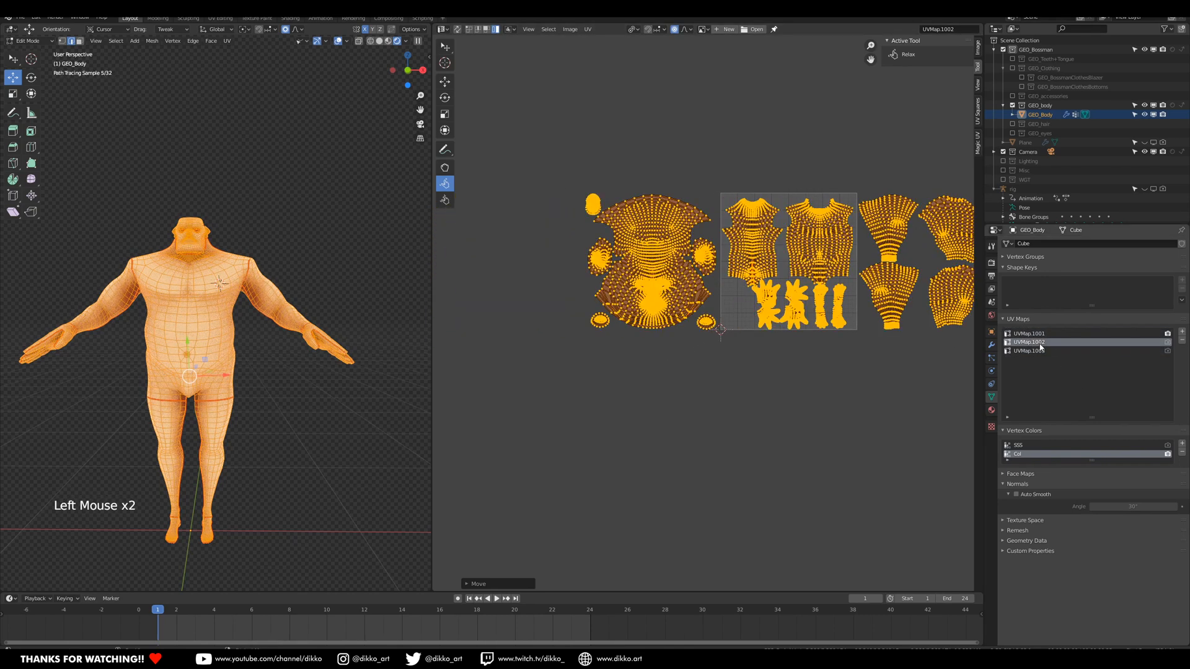
left_click(1030, 352)
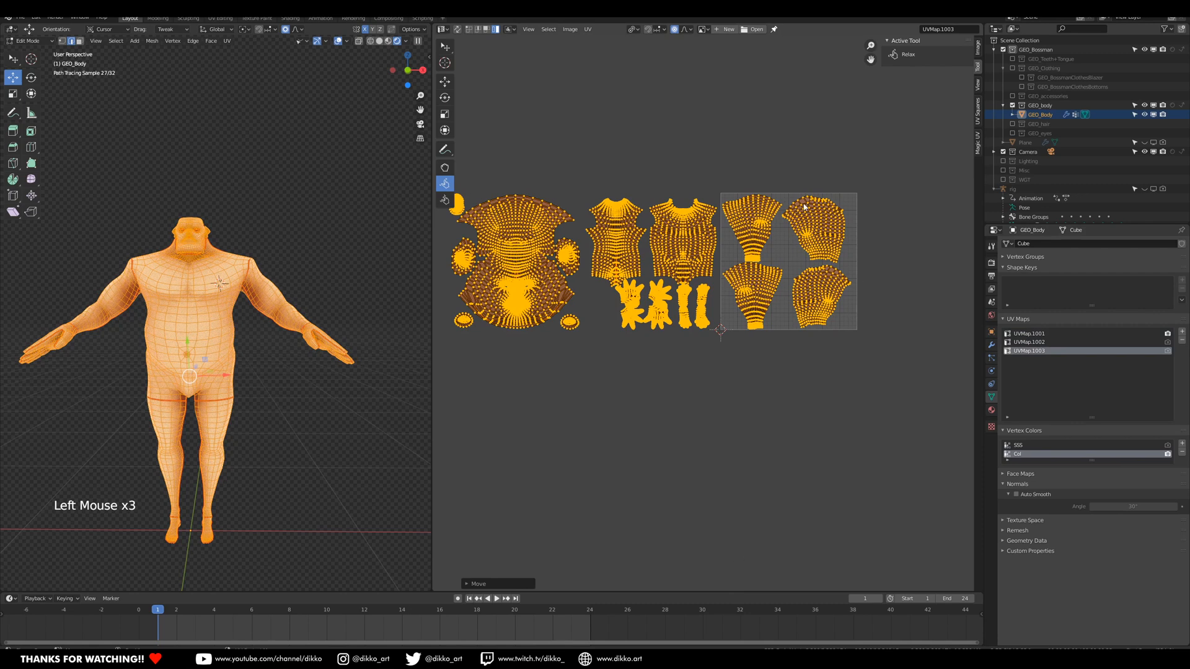
key("ctrl+s")
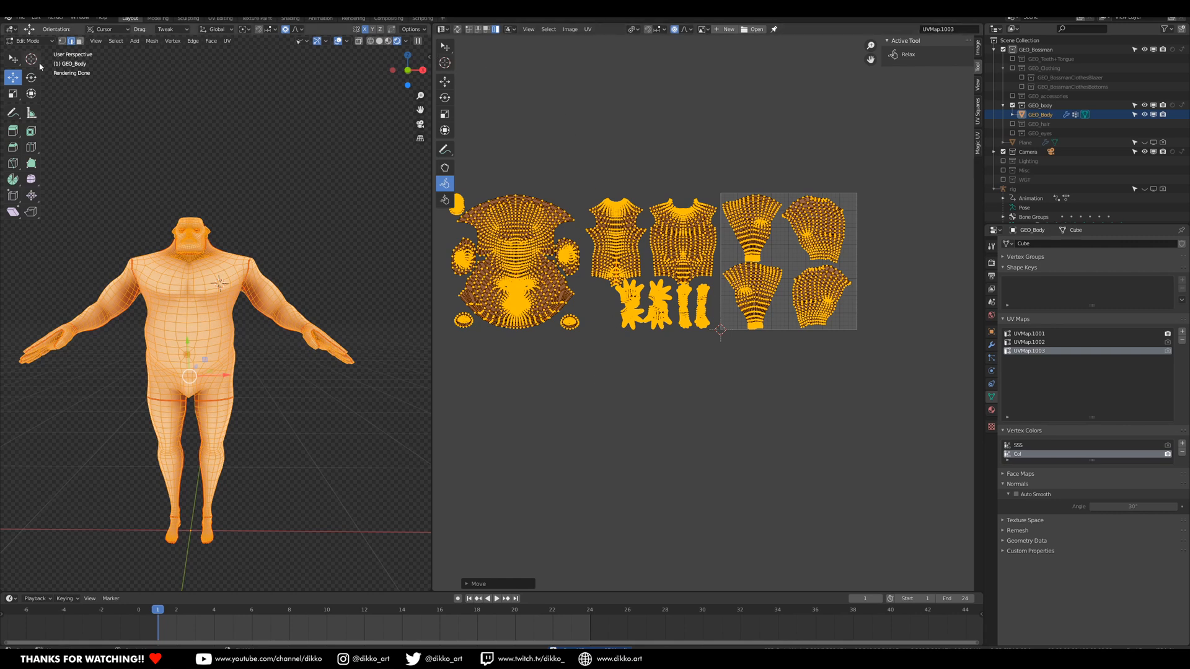
Return to Object Mode, then split the UV editor area horizontally with the Shader Editor in its lower half.
left_click(29, 41)
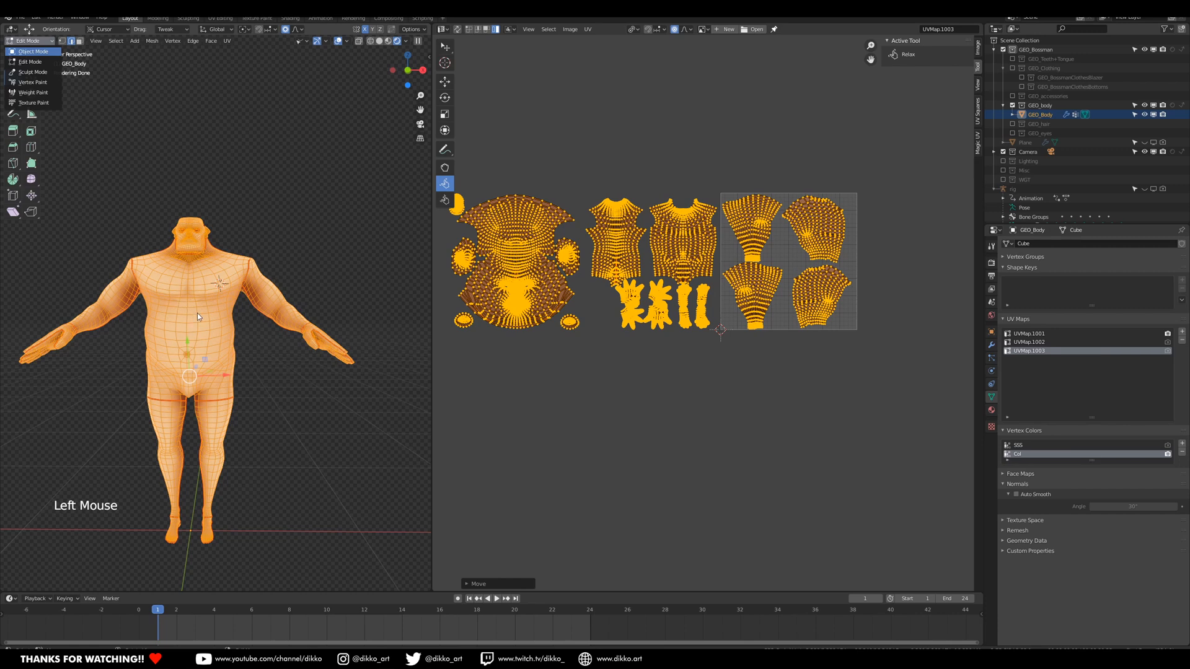
key("Tab")
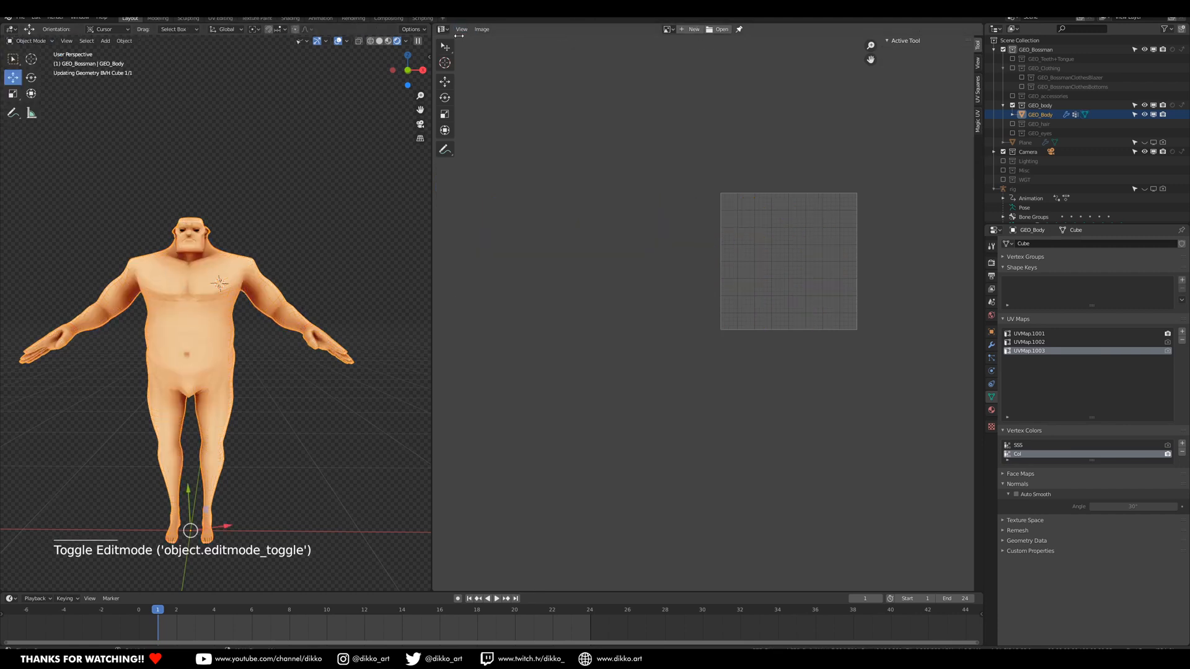
left_click(434, 588)
left_click_drag(434, 587, 437, 250)
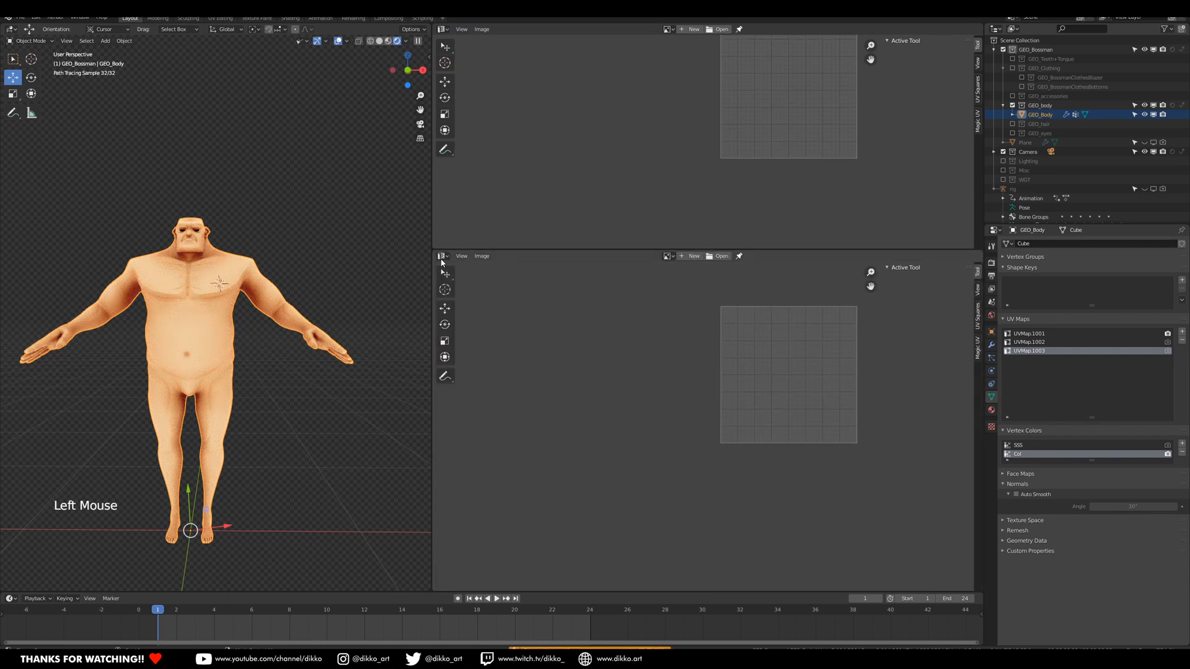
left_click(443, 256)
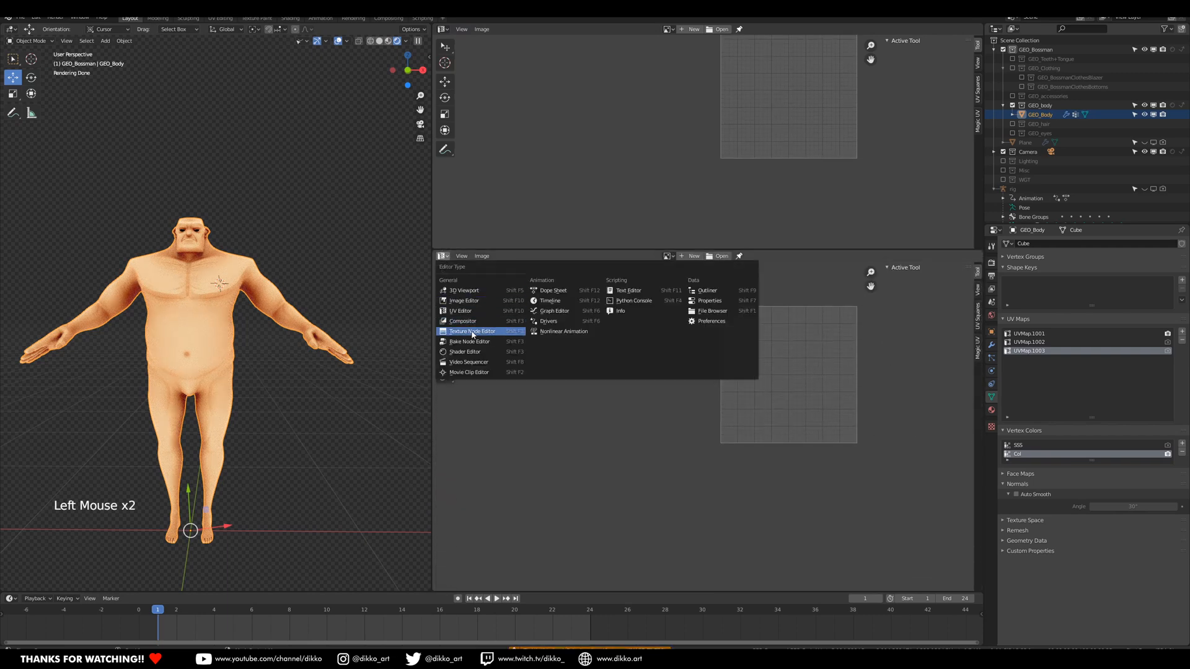
left_click(489, 351)
Move the Material Output node closer to the OriginalBaseColour frame.
mouse_move(780, 481)
middle_mouse_down()
mouse_move(757, 430)
mouse_move(765, 467)
middle_mouse_up()
left_click_drag(602, 425, 600, 422)
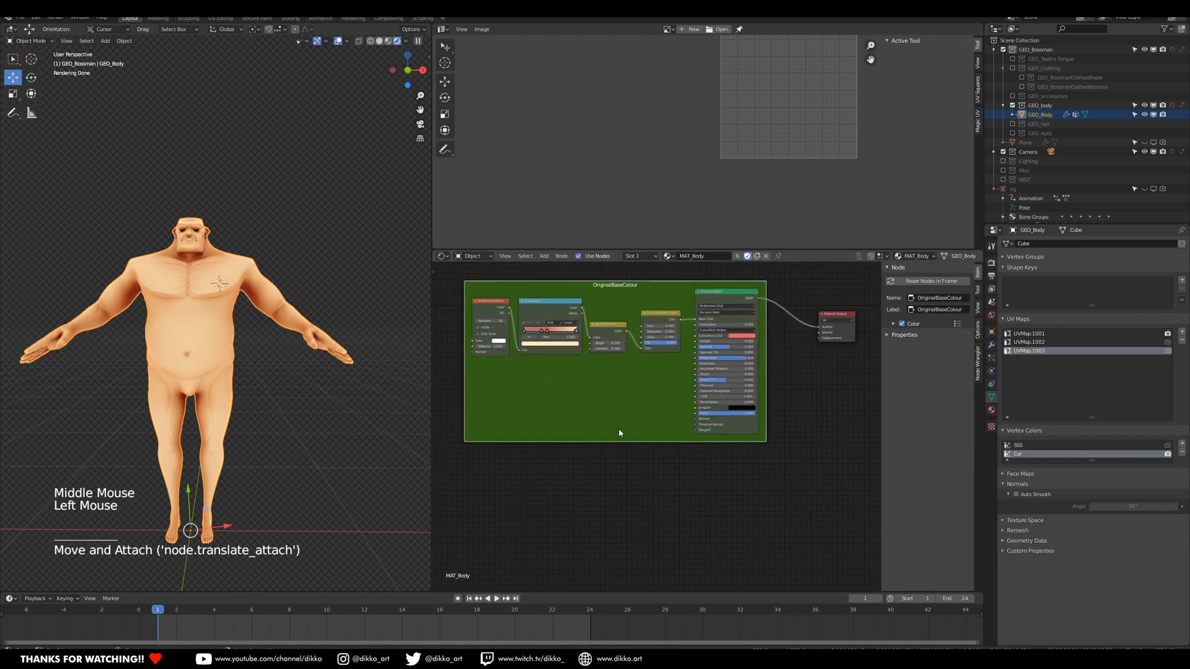
double_click(831, 318)
left_click_drag(831, 317, 808, 310)
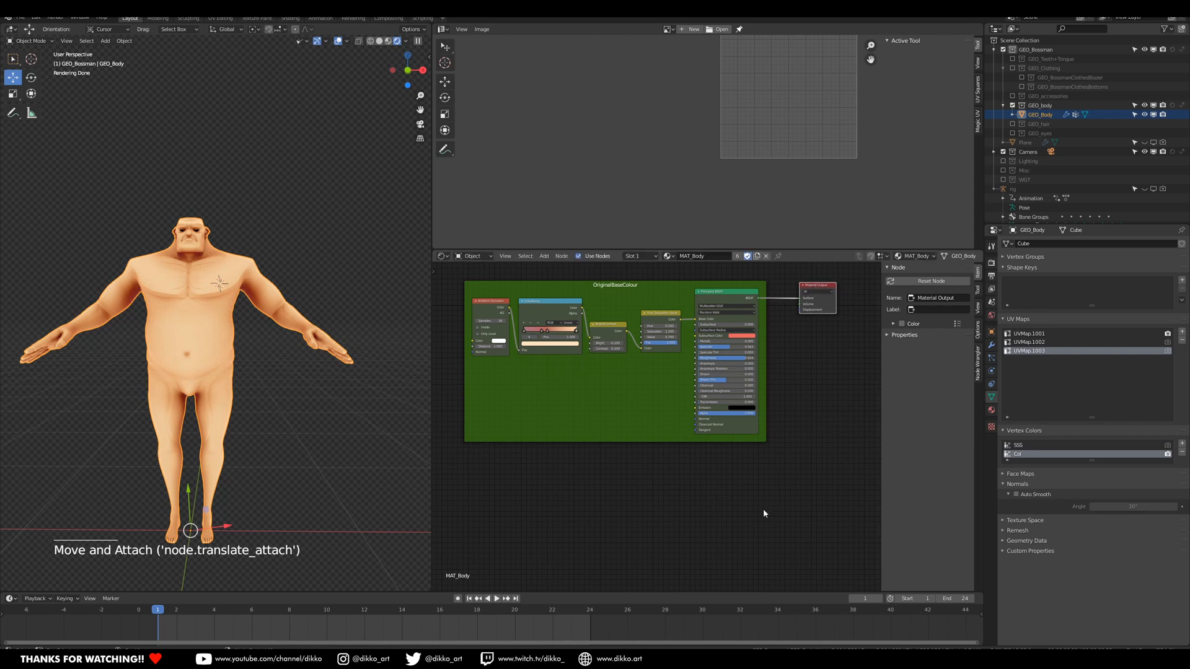
Add a UV Map node in the empty space below the OriginalBaseColour frame.
middle_click_drag(730, 523, 638, 417)
scroll(686, 486, "down", 5)
left_click(178, 335)
key("shift+a")
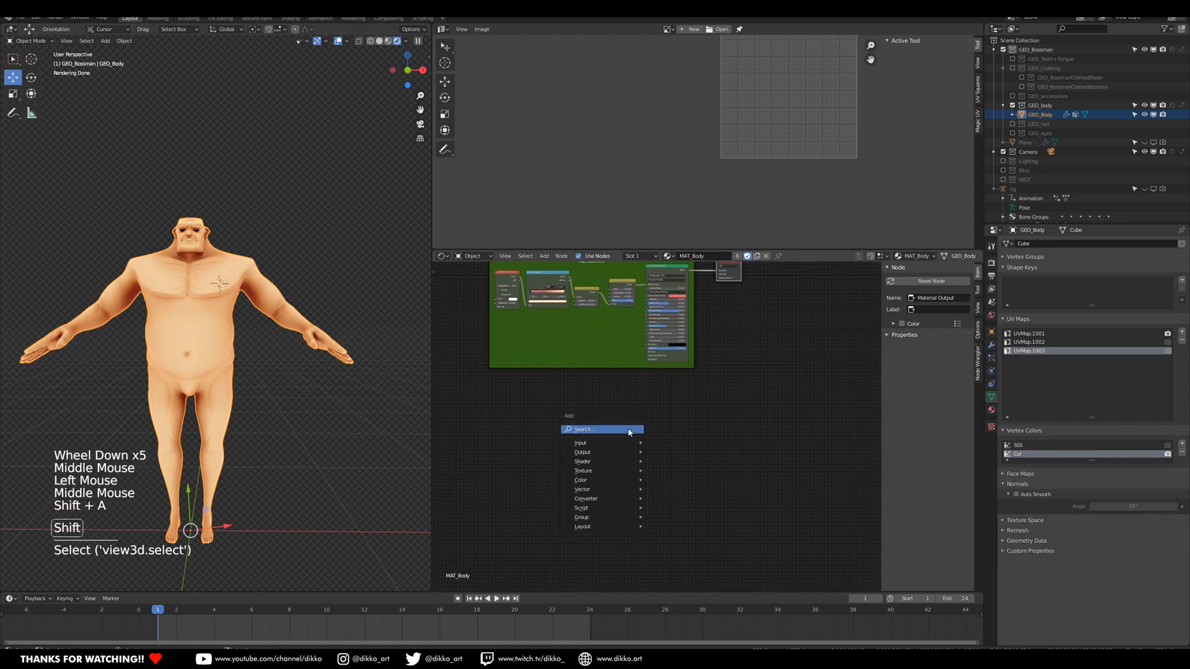
type("uv")
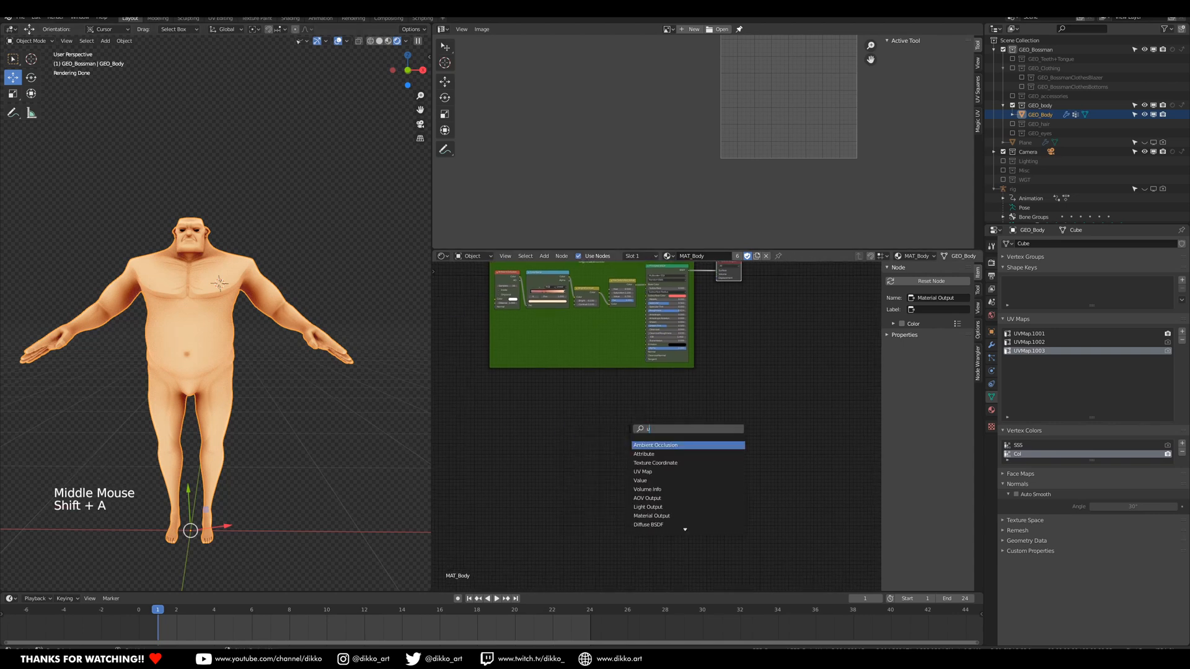
key("Return")
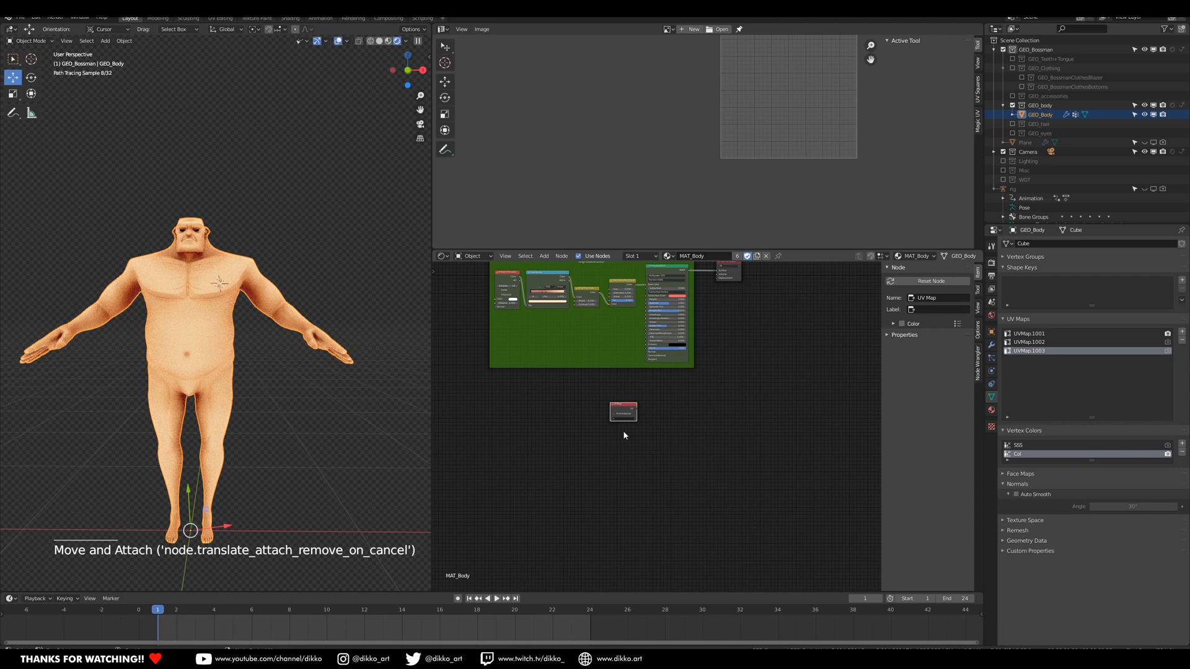
scroll(638, 415, "up", 3)
middle_click(637, 409)
scroll(625, 394, "up", 5)
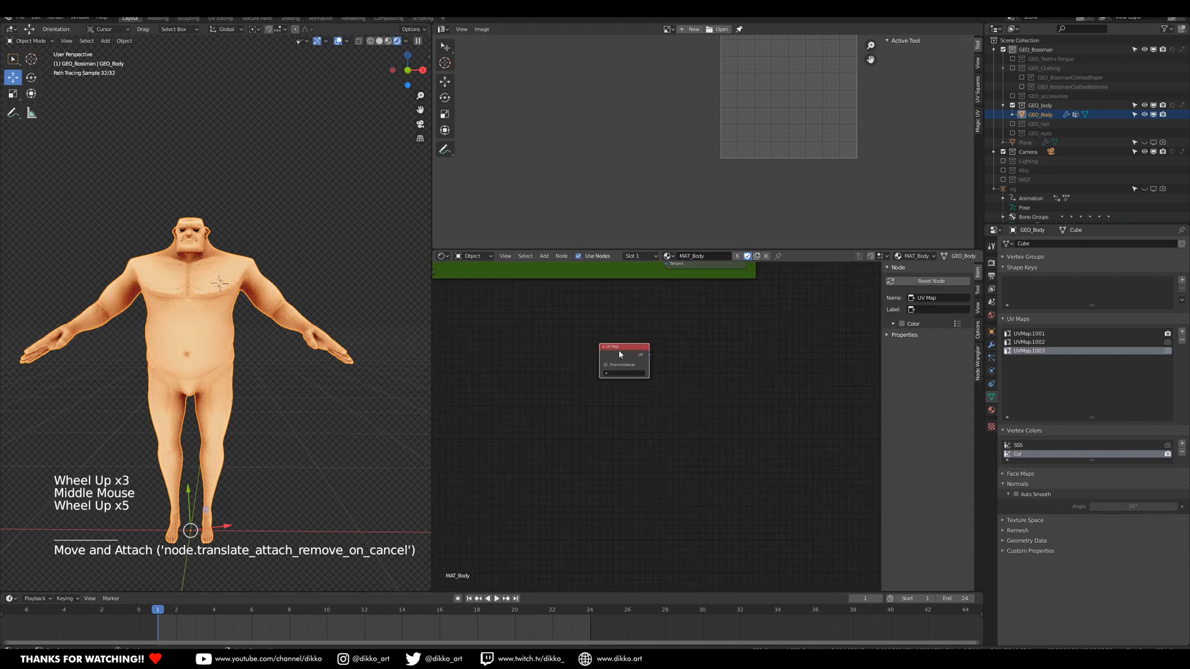
Duplicate the UV Map node twice and stack the copies beneath the original.
left_click(619, 354)
scroll(621, 362, "up", 4)
key("shift+d")
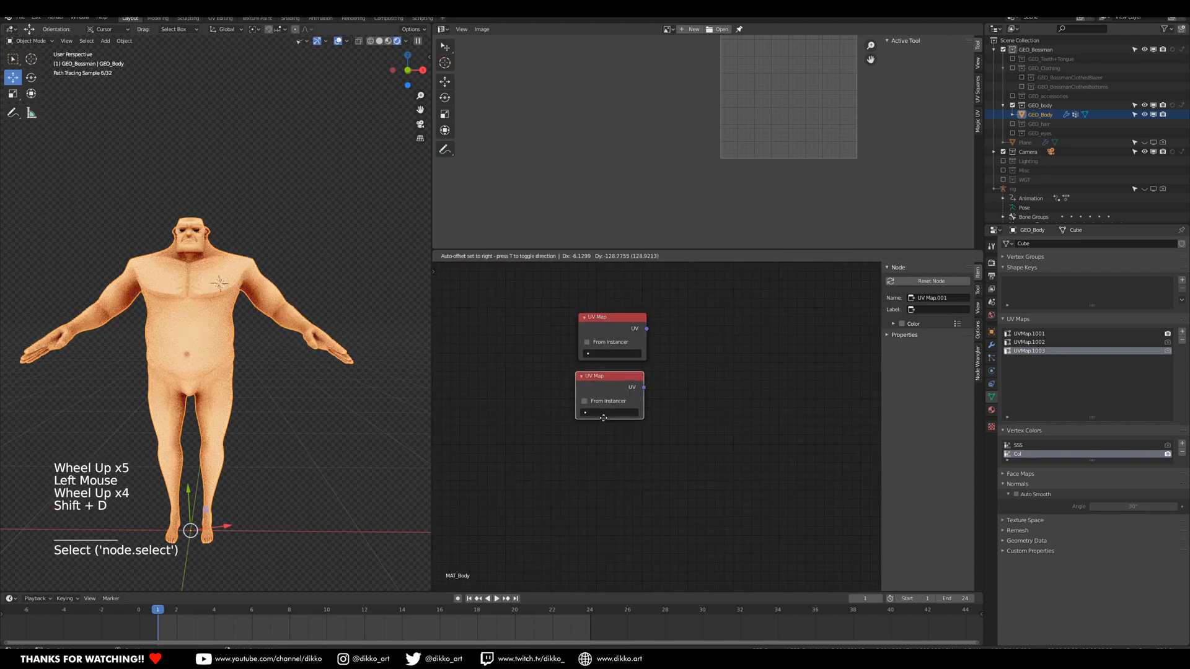
left_click(604, 421)
key("shift+d")
left_click(614, 472)
Add an Image Texture node to the right of the three UV Map nodes.
scroll(692, 439, "down", 3)
middle_click_drag(693, 439, 589, 403)
key("shift+a")
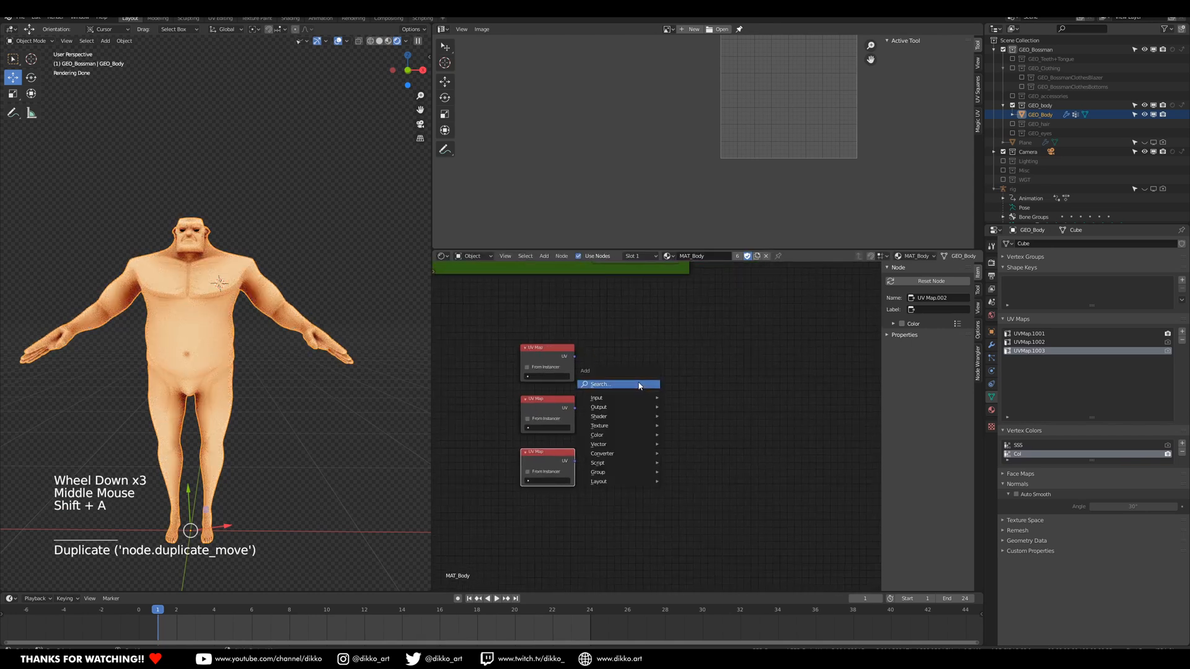
left_click(639, 386)
type("im")
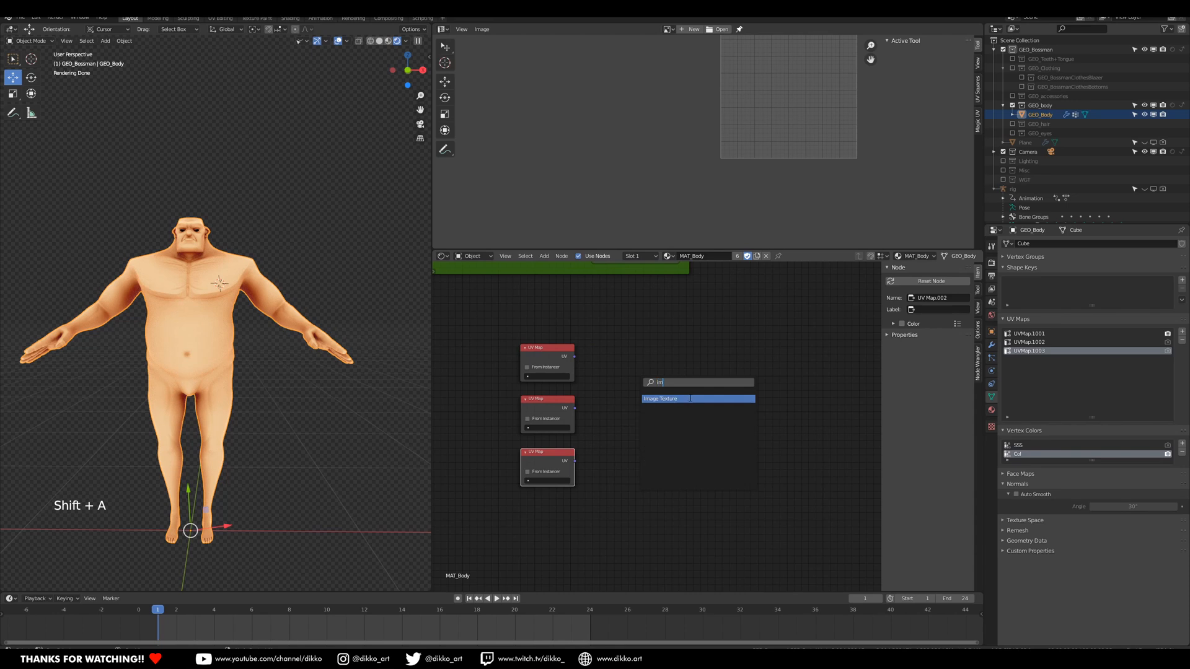
left_click(664, 400)
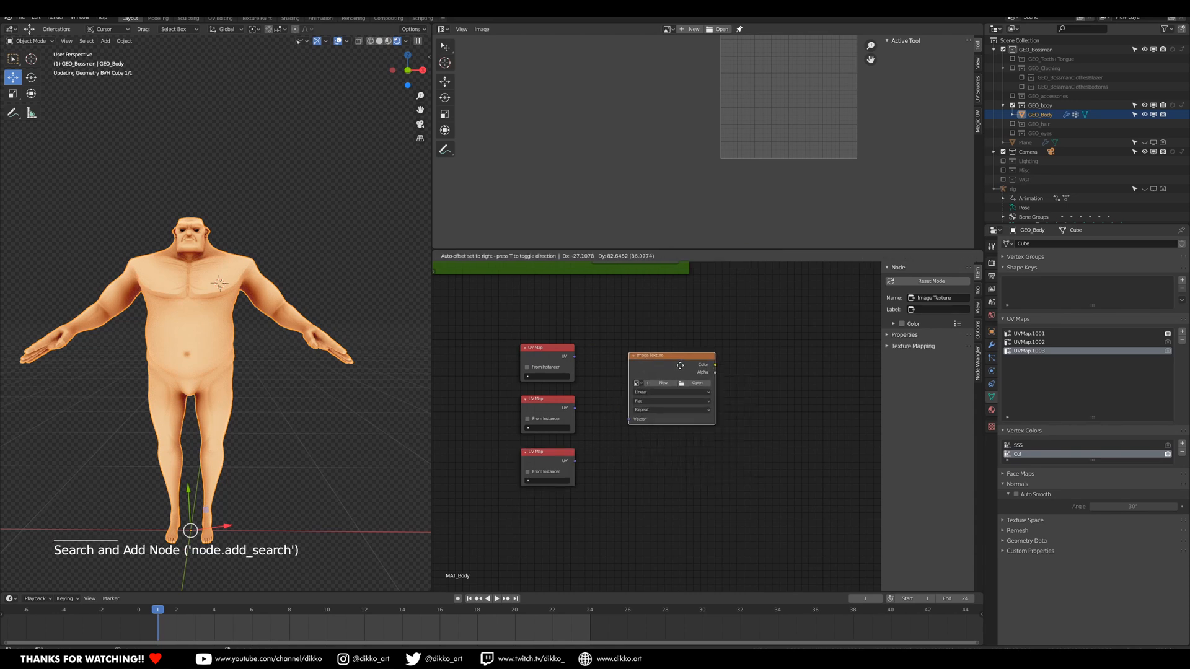
left_click(695, 324)
Duplicate the Image Texture node twice and stack the copies beneath the original.
key("shift+d")
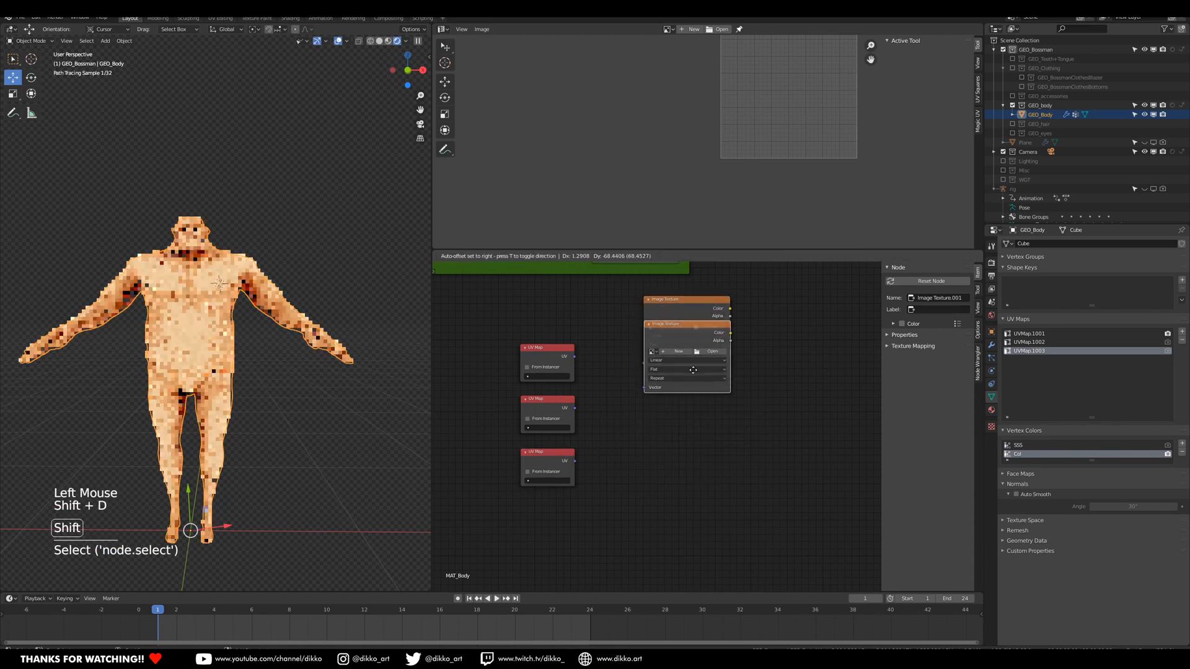
left_click(697, 411)
key("shift+d")
left_click(698, 526)
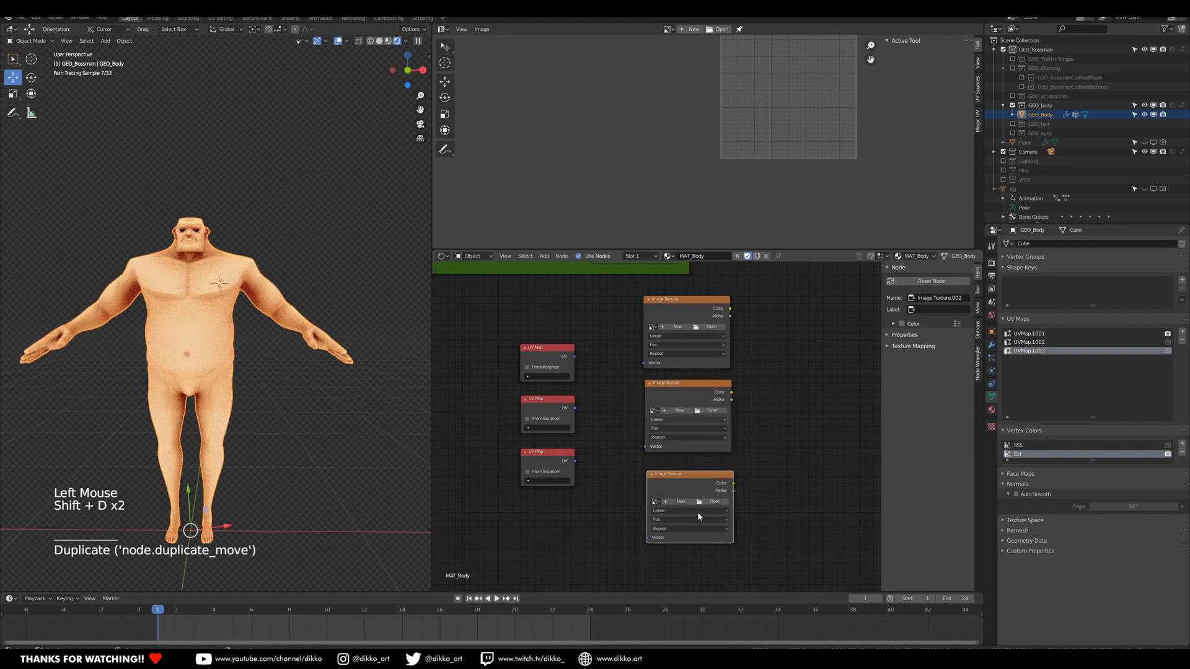
Connect each UV Map node's UV output to the Vector input of its matching Image Texture node.
left_click_drag(574, 356, 643, 363)
left_click_drag(575, 410, 645, 446)
left_click_drag(575, 461, 645, 538)
left_click_drag(574, 464, 646, 537)
Assign UVMap.1001, UVMap.1002 and UVMap.1003 to the UV Map nodes from the highest to the lowest, and save the file.
left_click(553, 379)
left_click(552, 378)
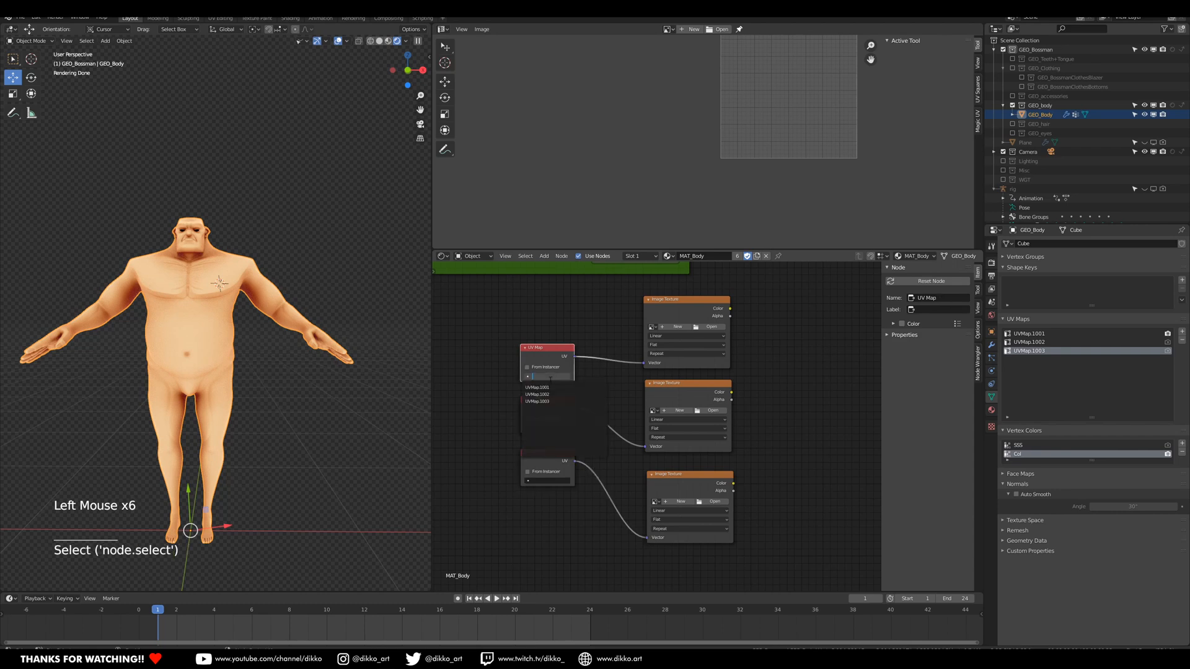
left_click(539, 388)
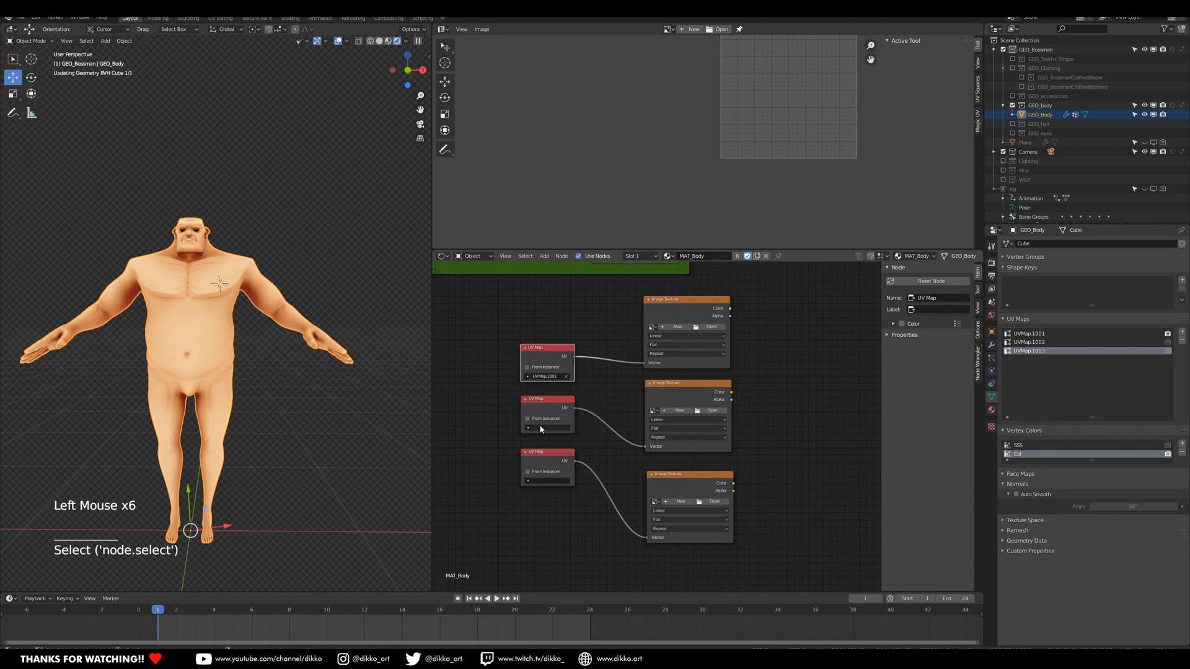
left_click(543, 428)
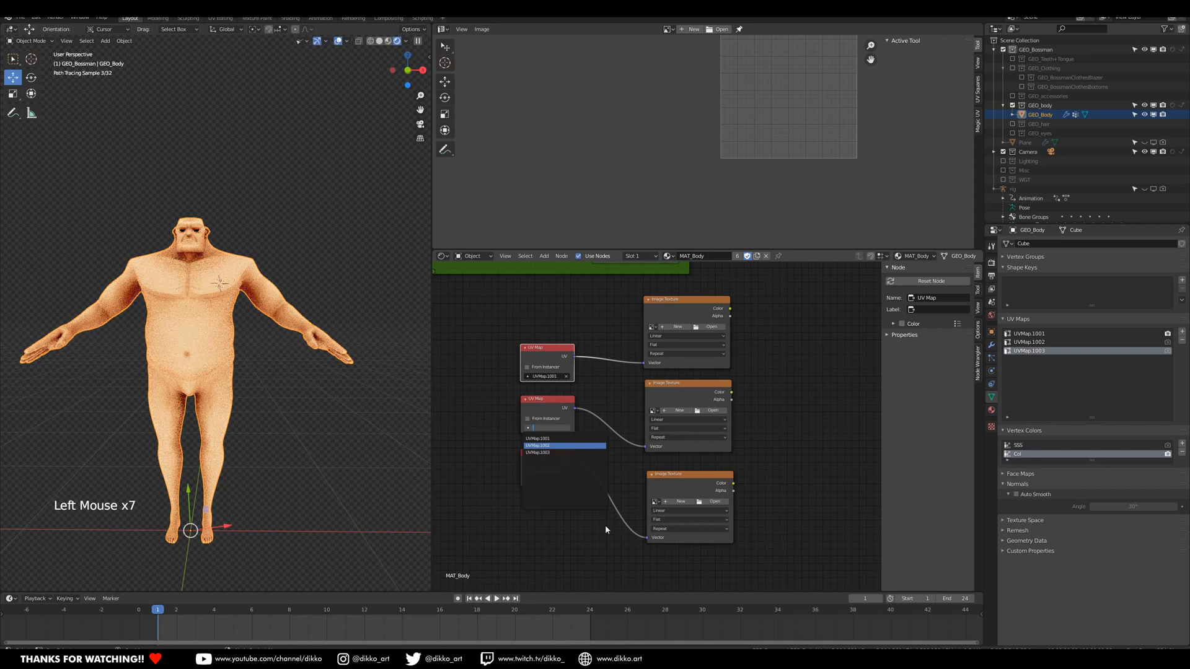
left_click(543, 480)
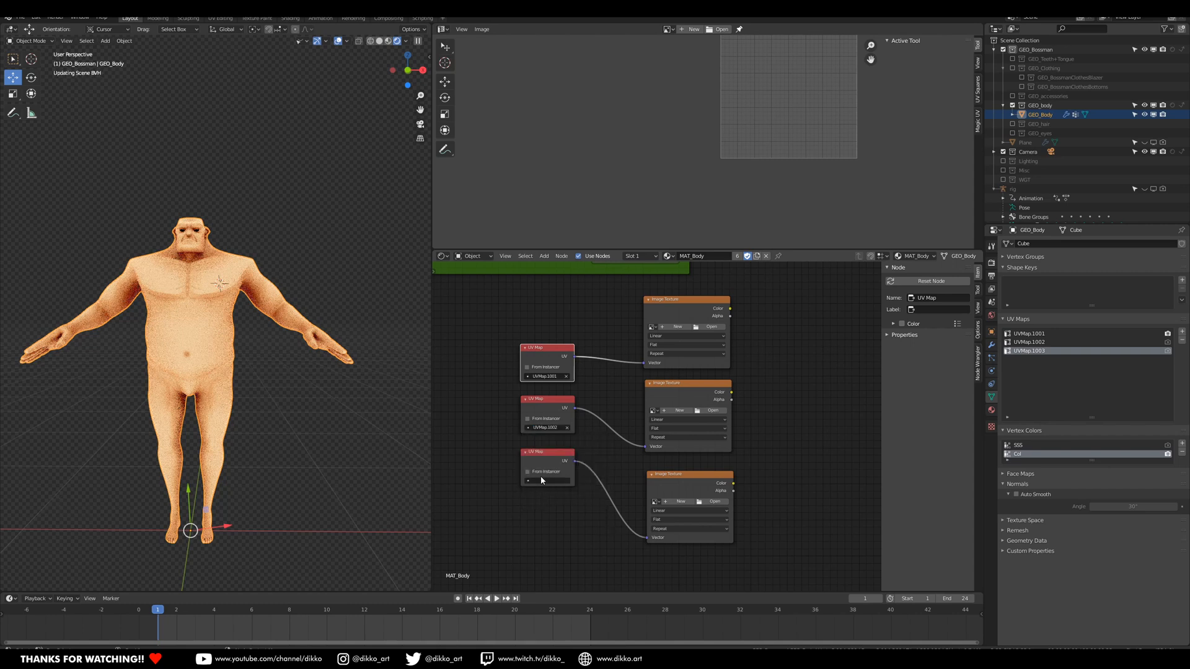
left_click(489, 573)
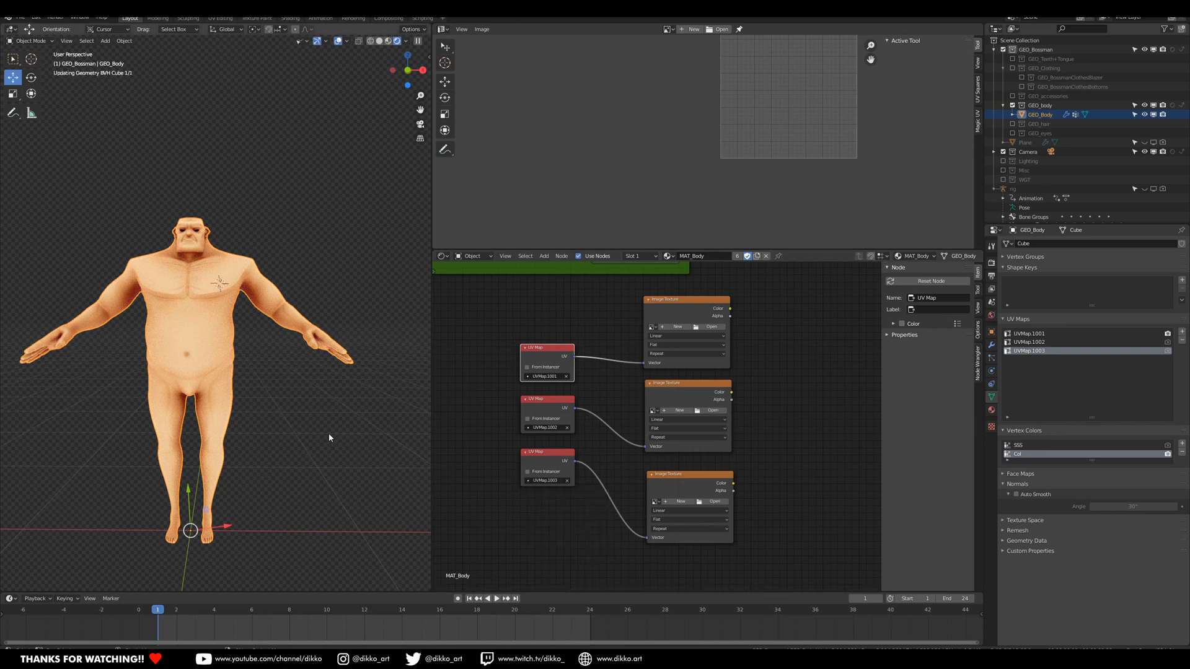
key("ctrl+s")
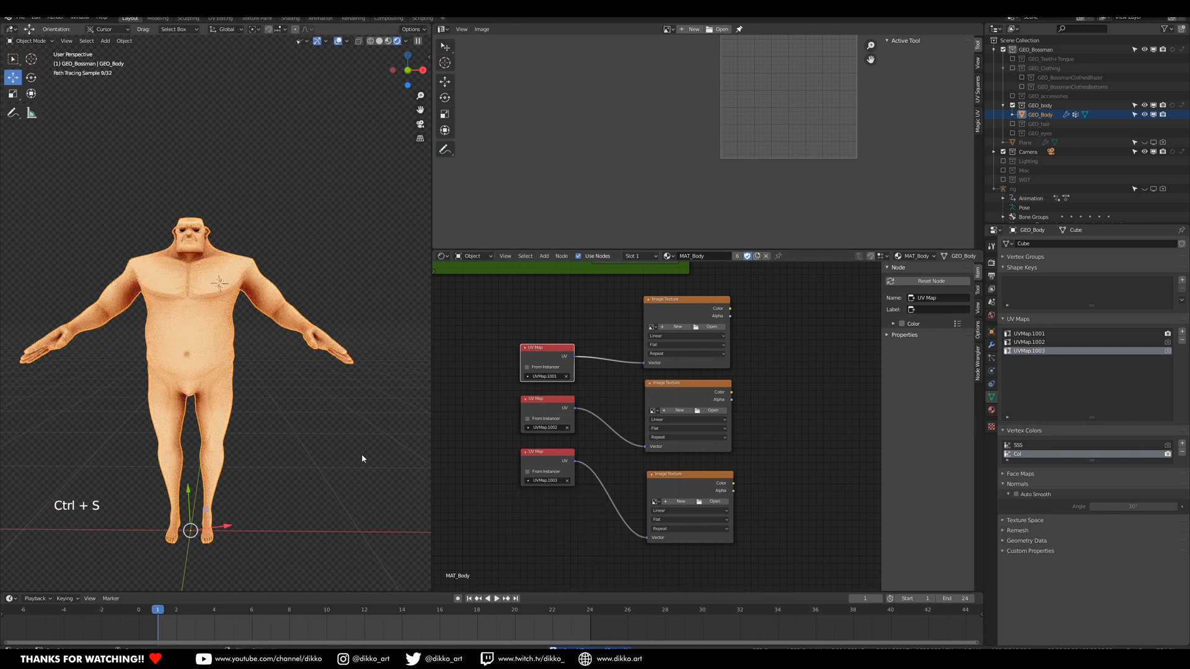
Start a new image in the UVMap.1001 branch's Image Texture node with width and height set to 2048 px.
mouse_move(704, 371)
middle_mouse_down()
mouse_move(657, 365)
mouse_move(712, 372)
middle_mouse_up()
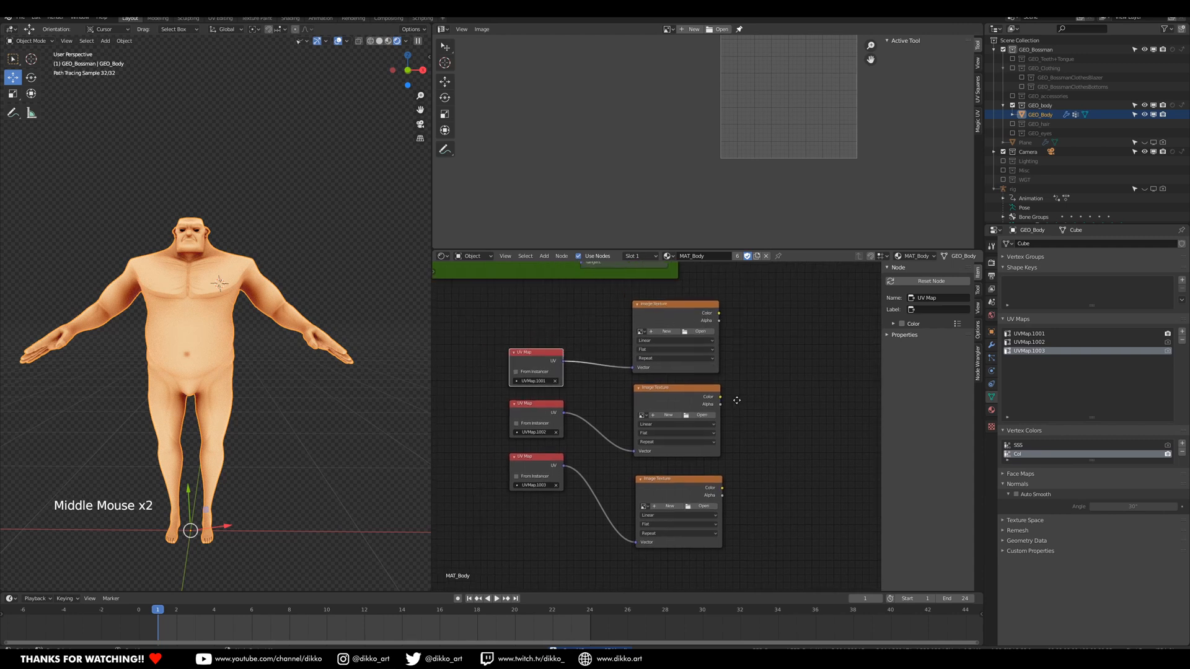
scroll(719, 375, "up", 2)
scroll(719, 371, "up", 1)
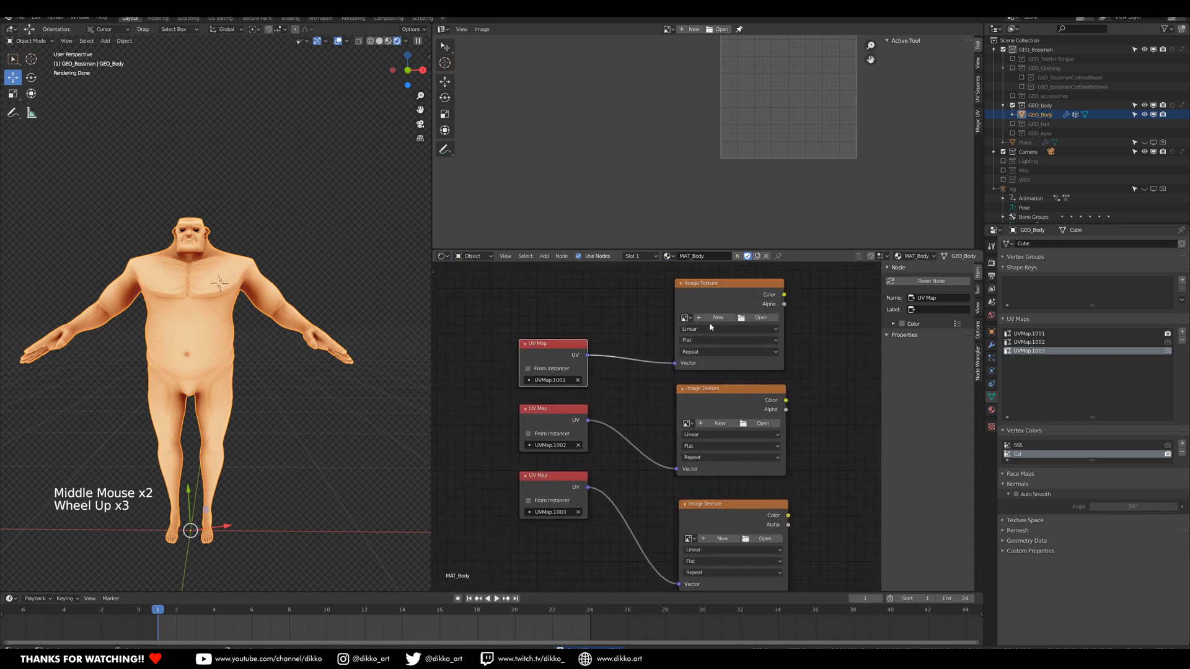
left_click(708, 318)
left_click(750, 346)
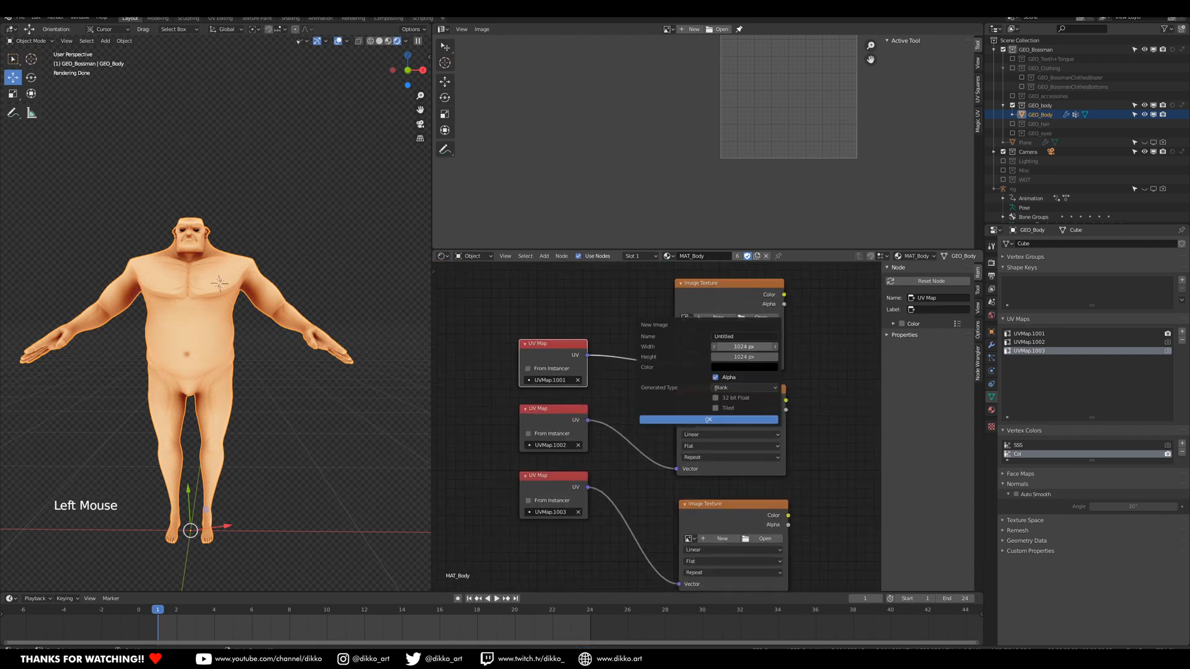
type("23")
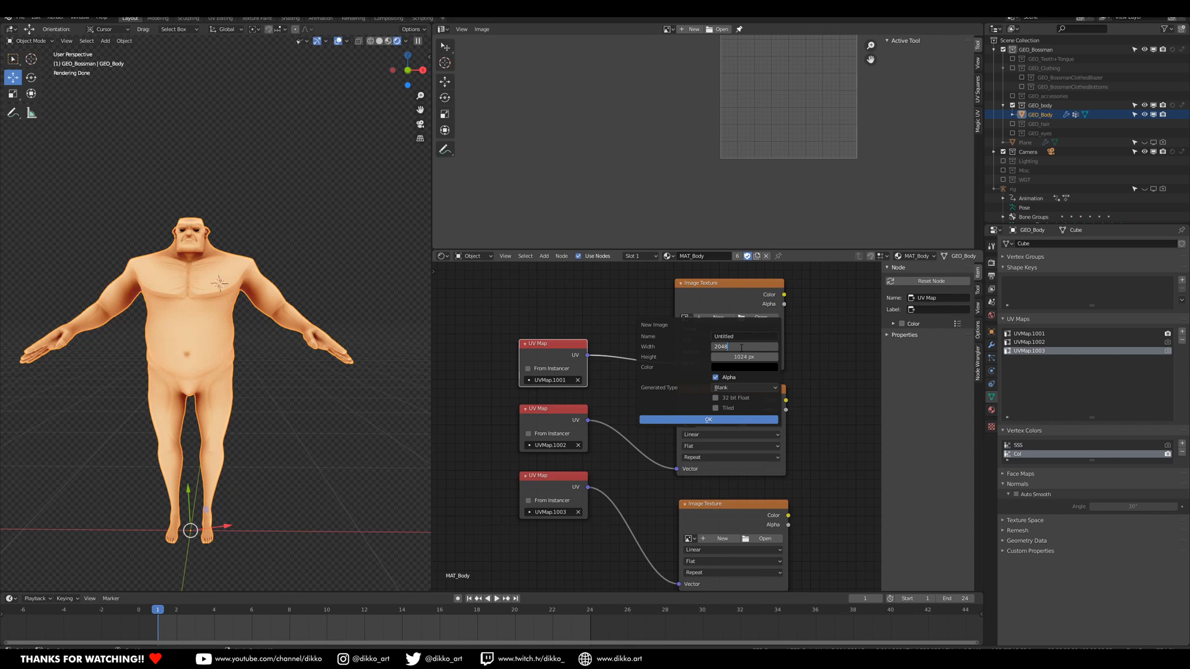
key("ctrl+a")
key("ctrl+c")
left_click(751, 358)
left_click(751, 358)
key("ctrl+v")
Name the new image TEX_BaseColor_1001 and create it.
left_click(742, 337)
type("Base")
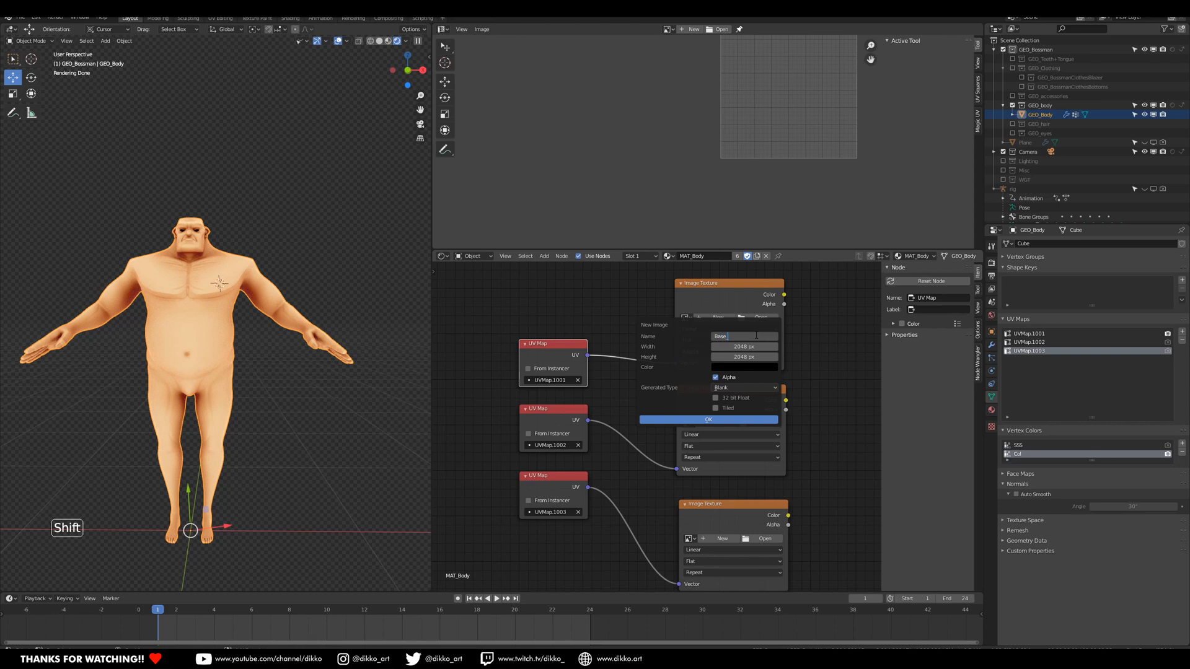
type("_Color_1001")
key("Home")
type("TEX_BM_")
left_click_drag(735, 336, 725, 336)
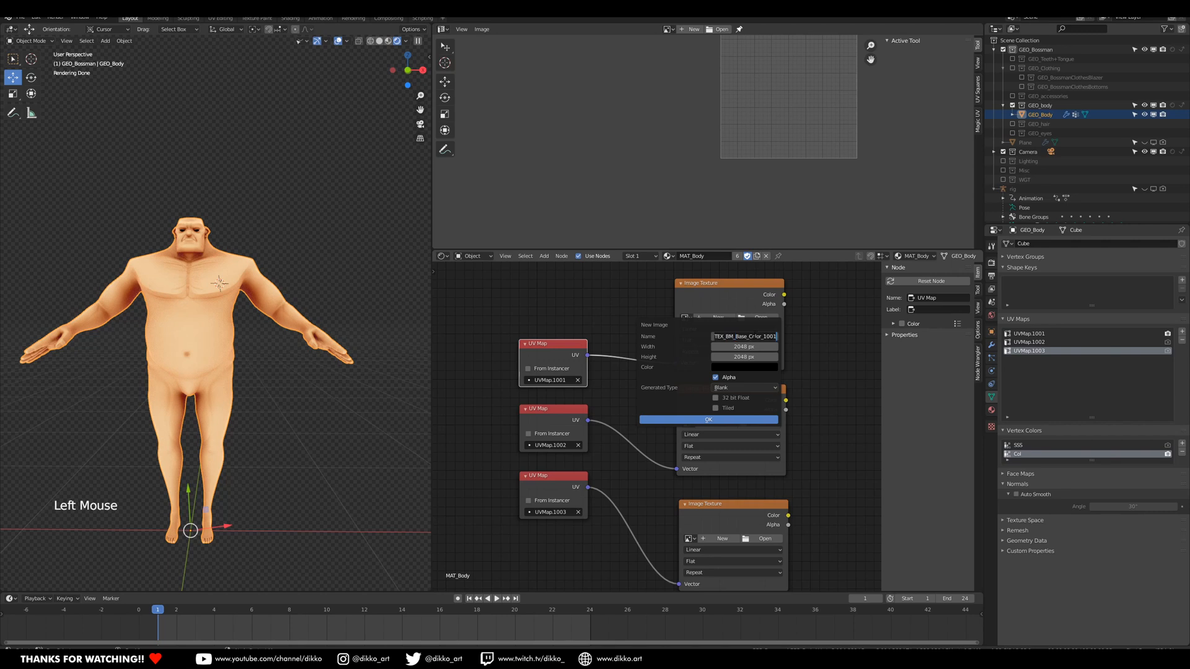
key("Delete")
key("Right")
key("Right")
key("Right")
key("Right")
key("Delete")
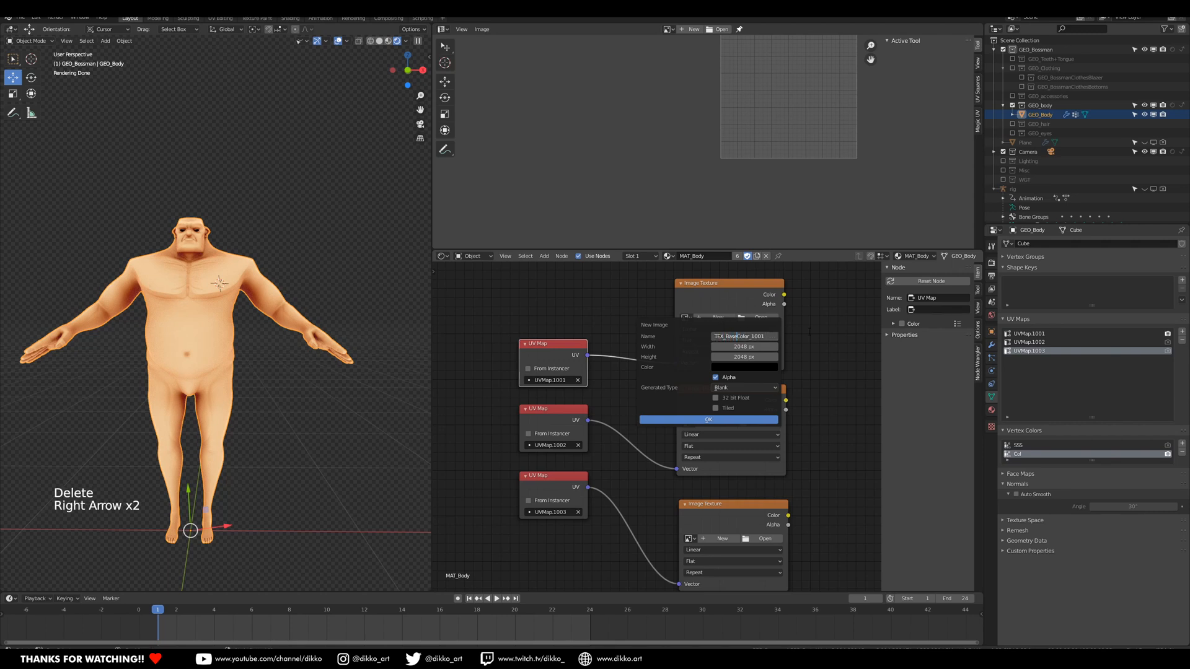
key("Return")
left_click(695, 419)
Create a new image named TEX_BaseColor_1002 in the Image Texture node fed by UVMap.1002.
scroll(700, 352, "down", 2)
middle_click_drag(724, 314, 674, 326)
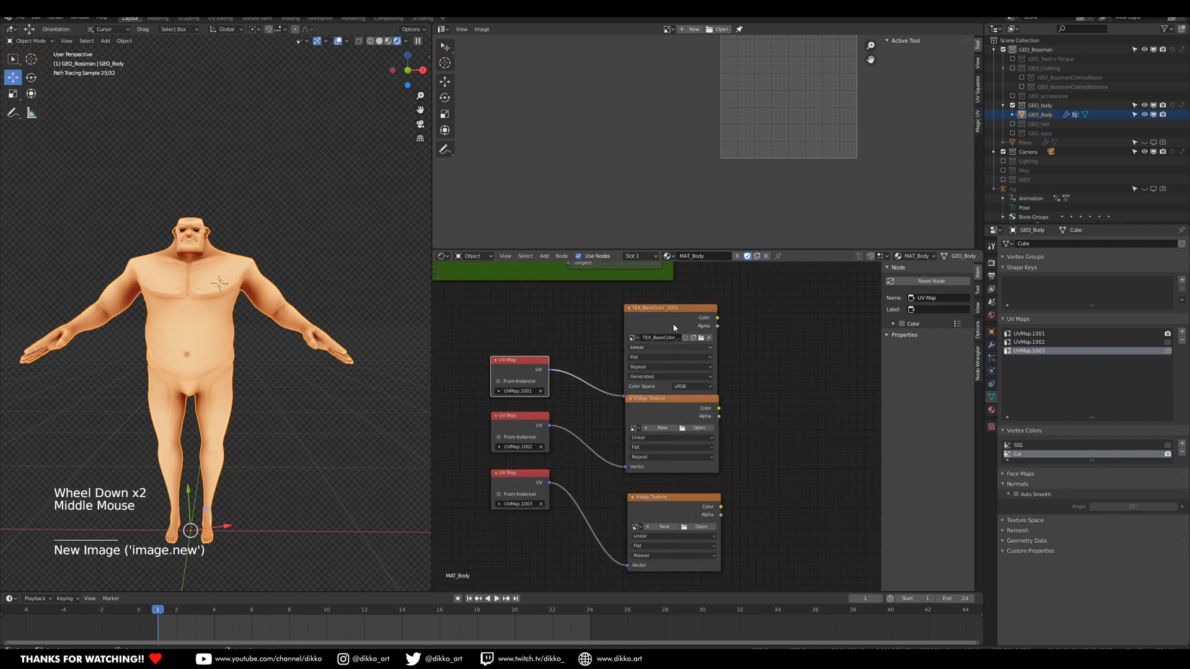
left_click_drag(674, 326, 677, 312)
left_click(661, 429)
key("ctrl+v")
left_click_drag(710, 445, 718, 445)
key("Return")
Create a new image named TEX_BaseColor_1003 in the Image Texture node fed by UVMap.1003.
left_click(657, 529)
middle_click_drag(657, 527, 676, 460)
left_click(676, 487)
left_click_drag(679, 433, 697, 449)
left_click(712, 504)
key("ctrl+v")
type("3")
key("Return")
key("Return")
Space the Image Texture nodes apart so they no longer overlap, and save the file.
middle_click_drag(710, 347, 697, 392)
left_click_drag(697, 392, 698, 398)
middle_click_drag(690, 283, 673, 323)
left_click_drag(674, 322, 680, 321)
key("ctrl+s")
Display the TEX_BaseColor_1001 image in the image editor.
middle_click_drag(669, 350, 647, 396)
left_click(482, 30)
left_click(668, 30)
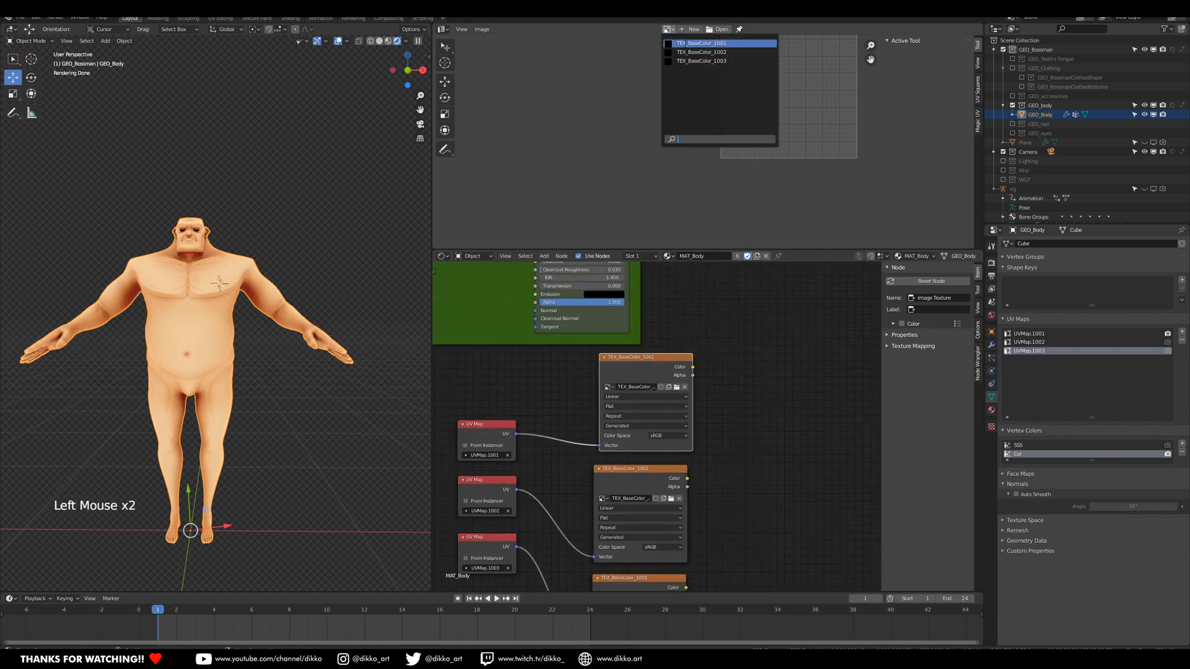
left_click(718, 43)
scroll(713, 136, "down", 10)
scroll(713, 137, "up", 1)
middle_click_drag(712, 136, 667, 136)
Begin saving TEX_BaseColor_1001 as an image file and rename the Bake_02 folder as 04_Bakes.
left_click(481, 29)
left_click(496, 127)
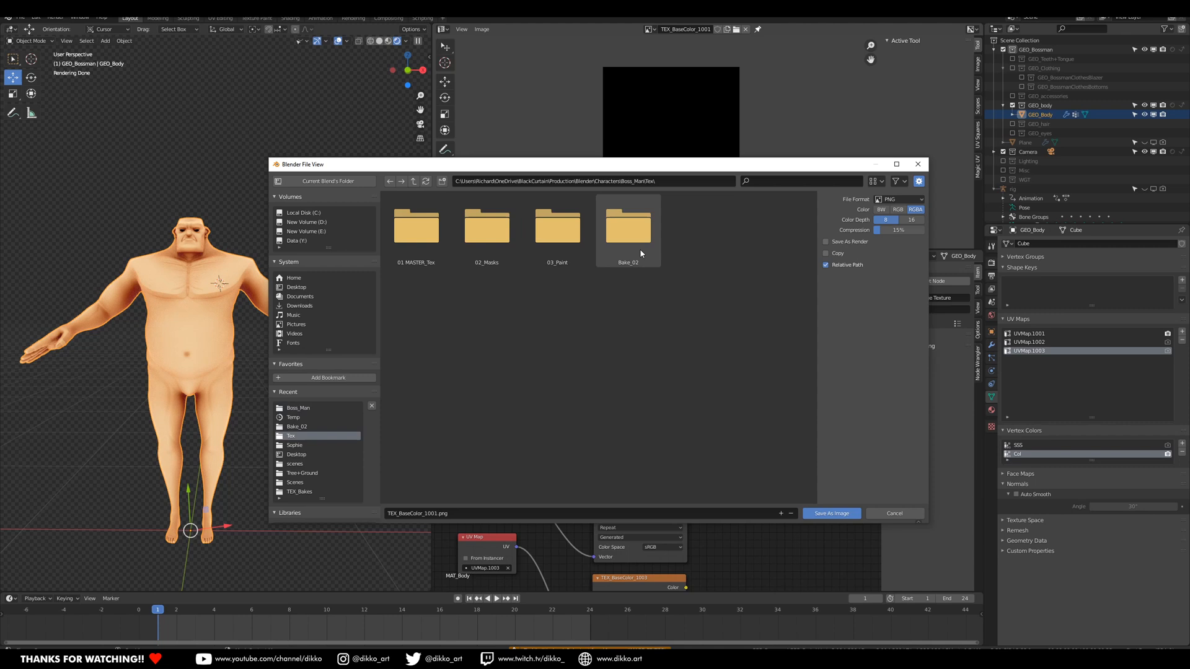
right_click(622, 246)
left_click(632, 309)
key("BackSpace")
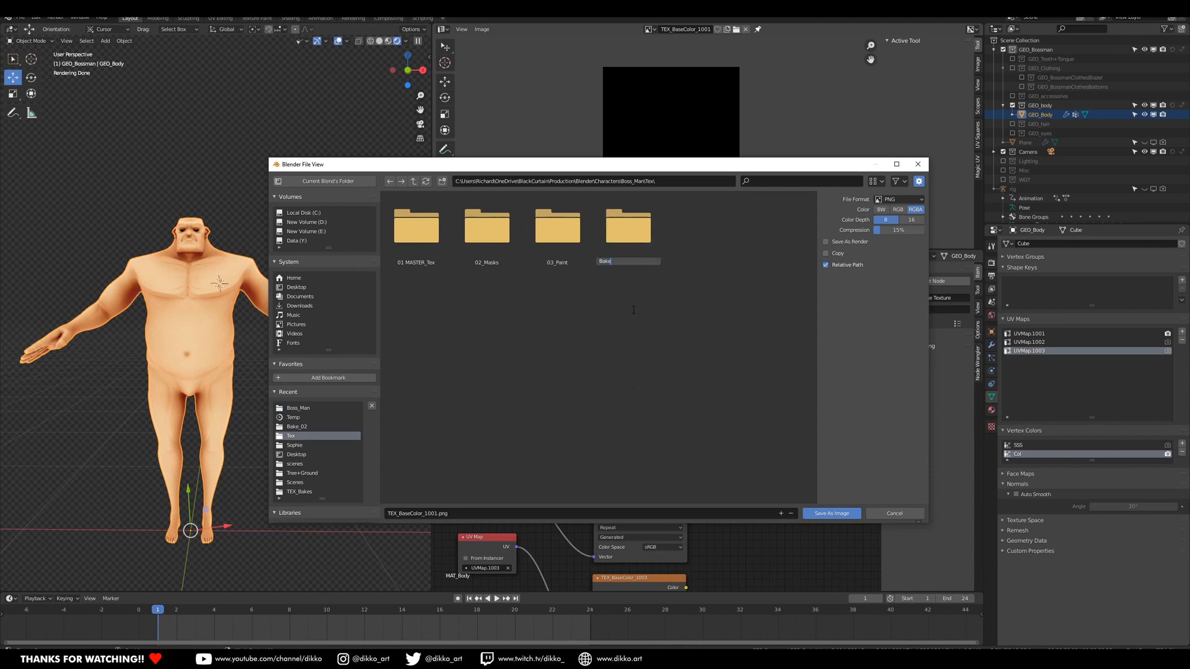
key("Return")
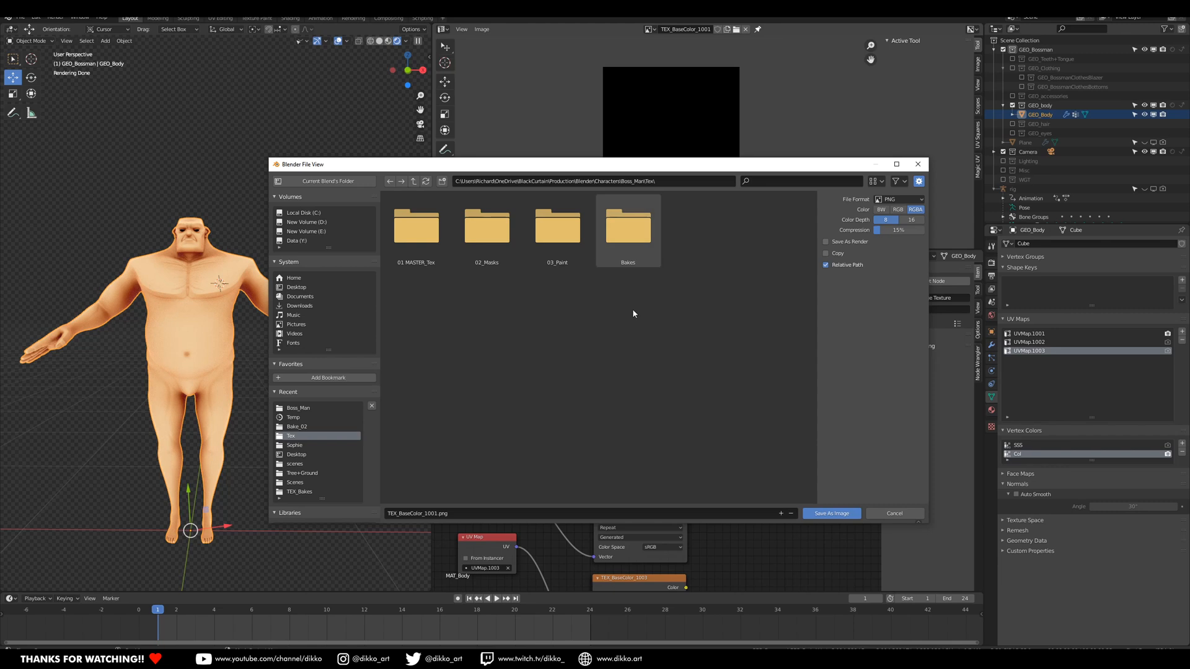
right_click(628, 265)
left_click(629, 264)
key("Left")
type("04_")
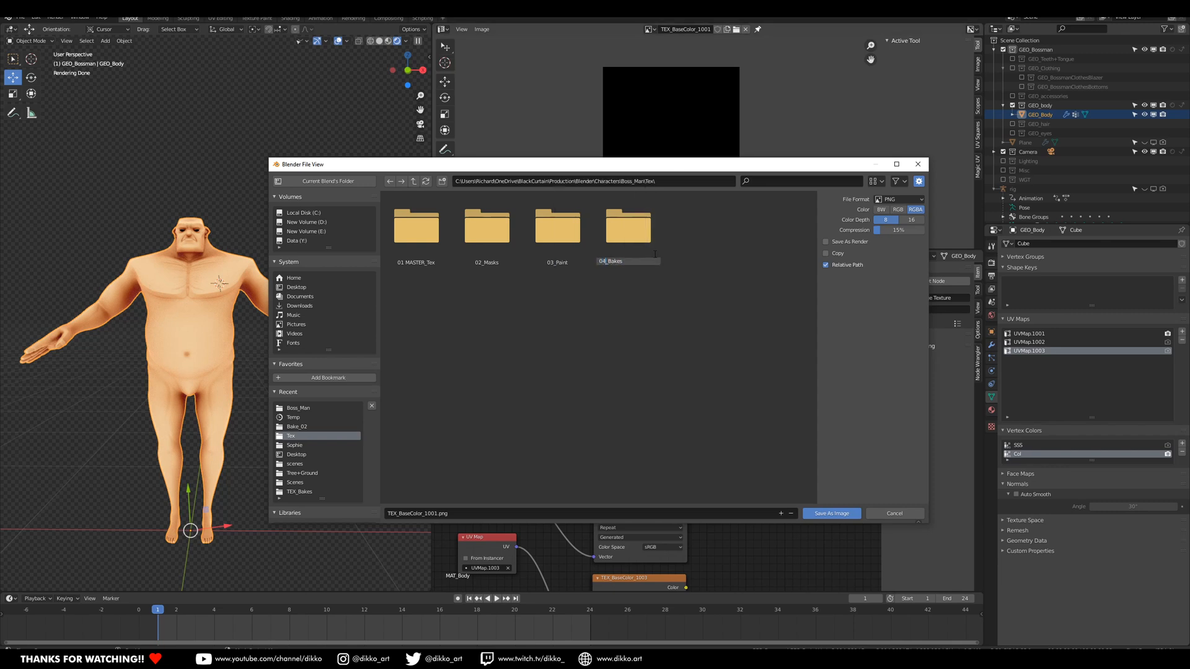
key("Return")
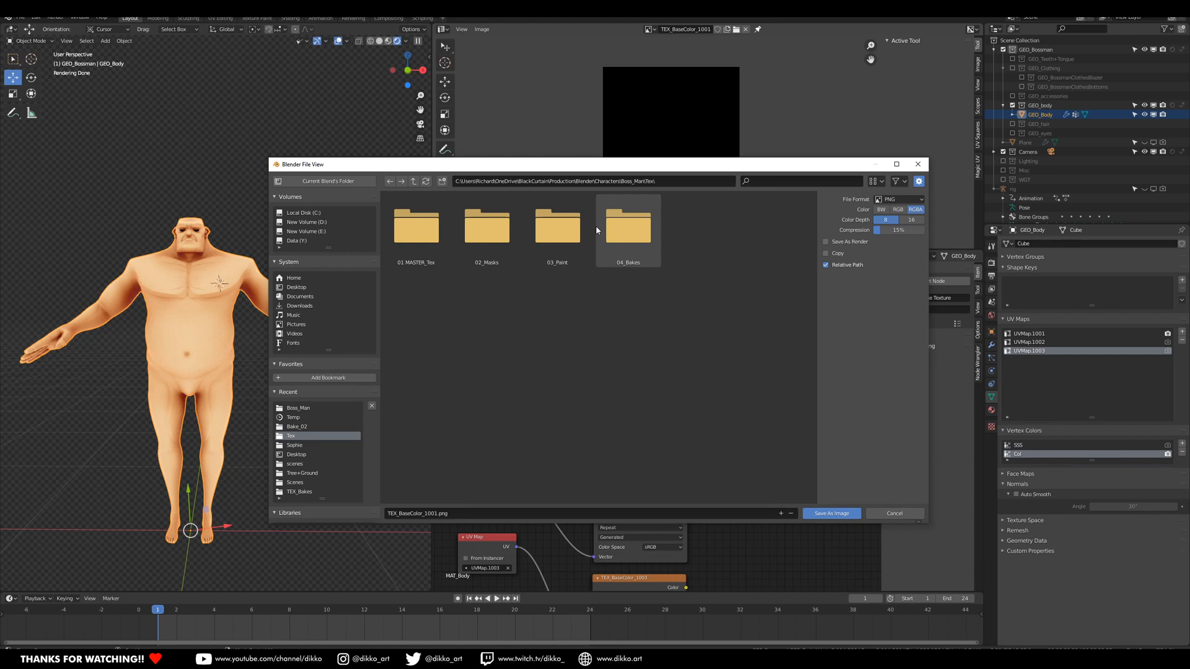
Set the Cycles render samples to 16 and switch the integrator to Path Tracing.
left_click(992, 264)
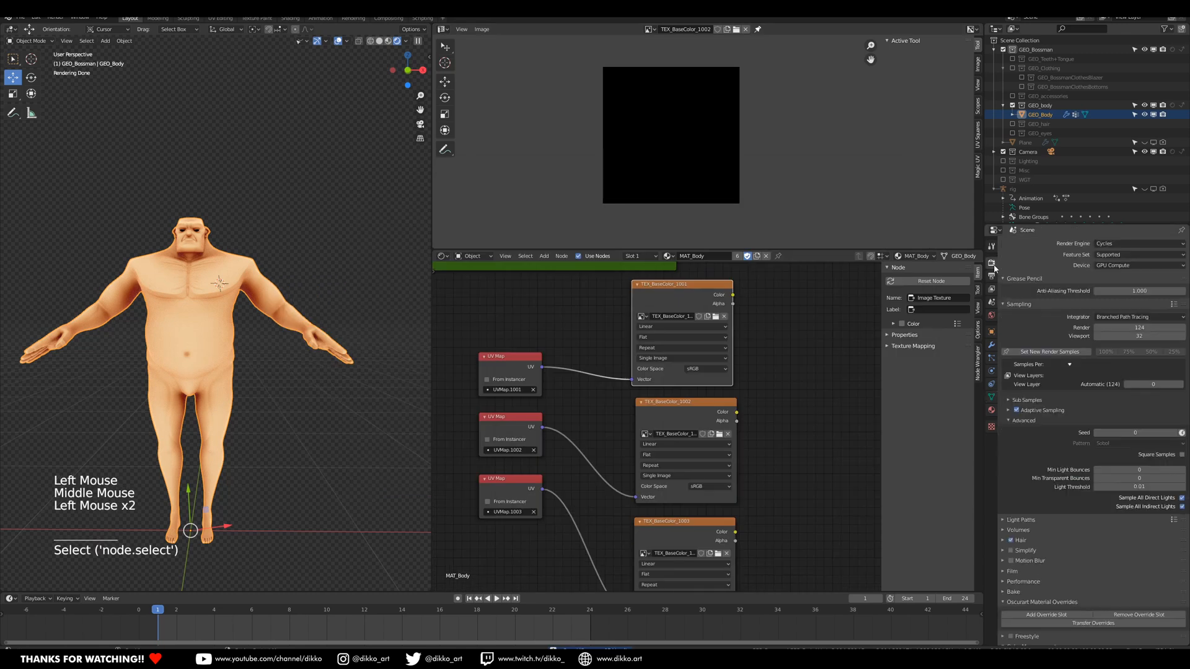
left_click(1113, 328)
type("16")
key("Return")
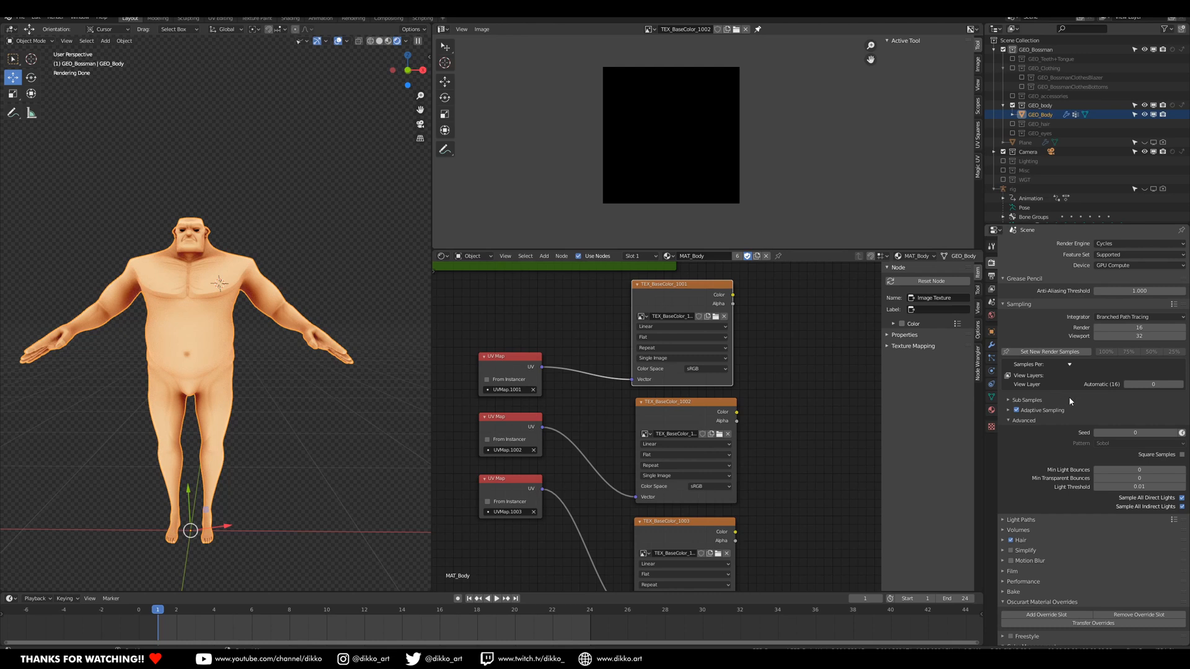
left_click(1125, 317)
left_click(1125, 317)
left_click(1124, 337)
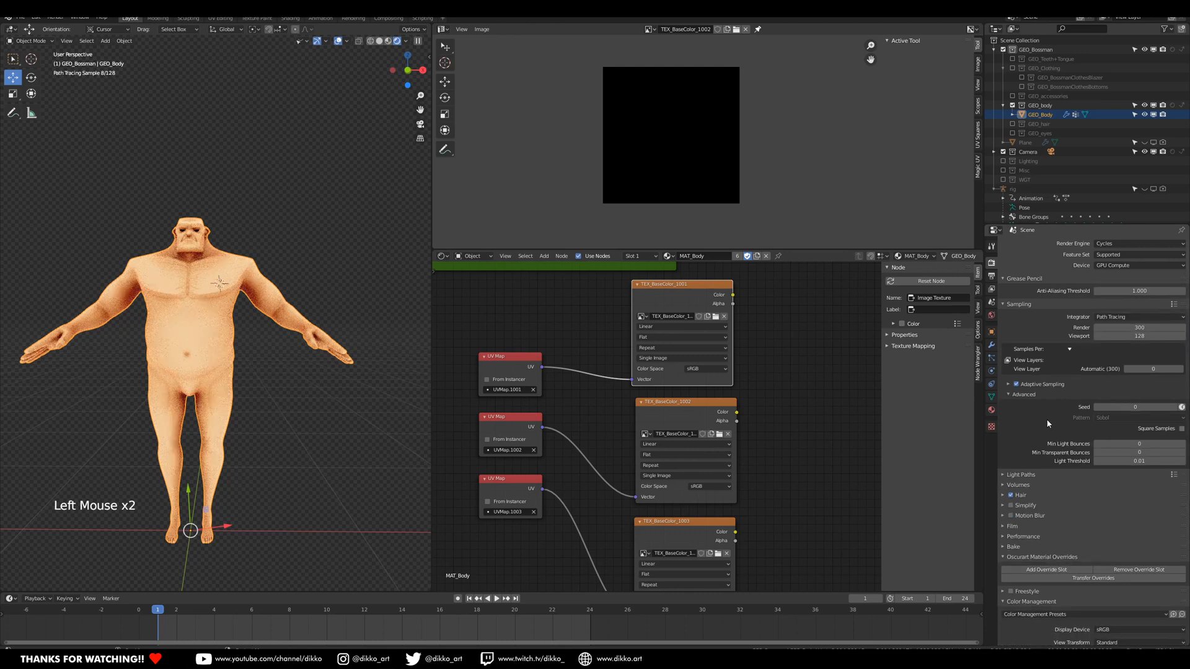
Set the render samples of the Path Tracing integrator to 16 and save the file.
left_click(1111, 319)
left_click(1110, 319)
left_click(1119, 326)
type("16")
key("Return")
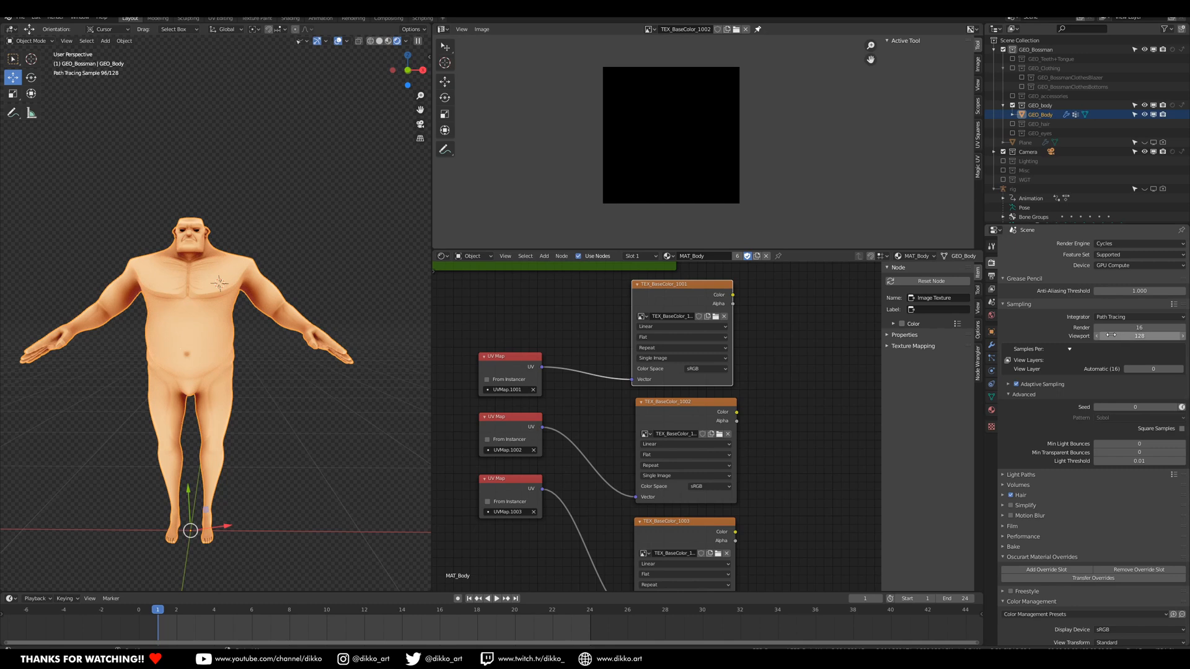
key("ctrl+s")
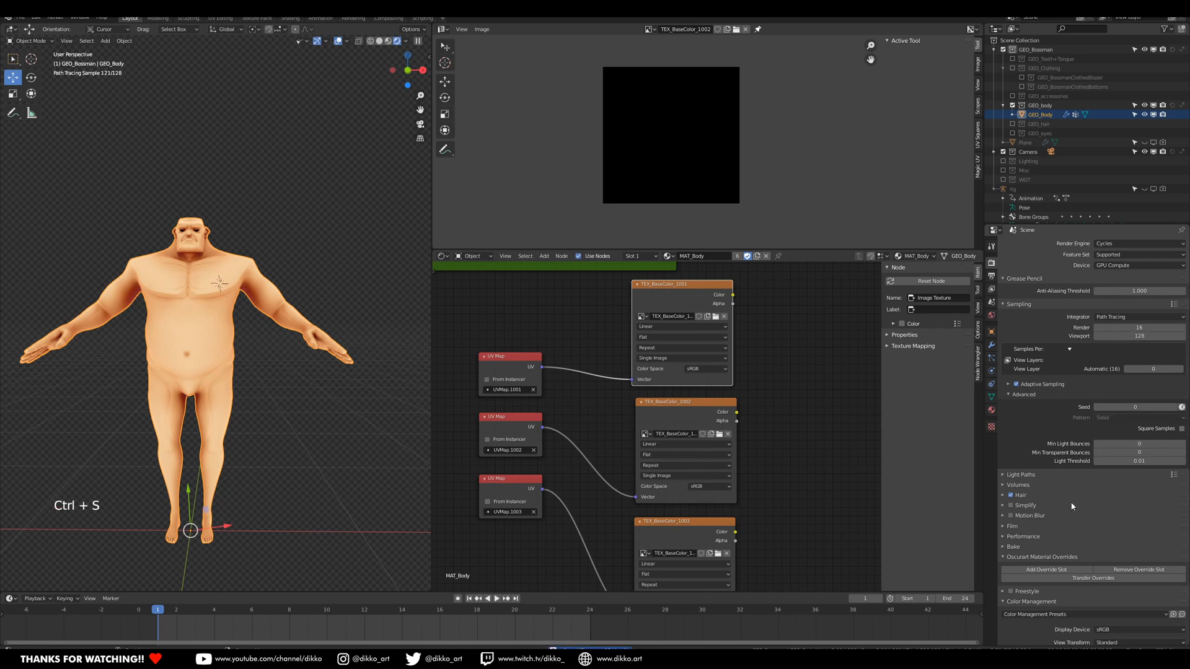
Expand the Bake settings and set the bake type to Diffuse.
scroll(1072, 506, "down", 4)
scroll(1035, 619, "down", 2)
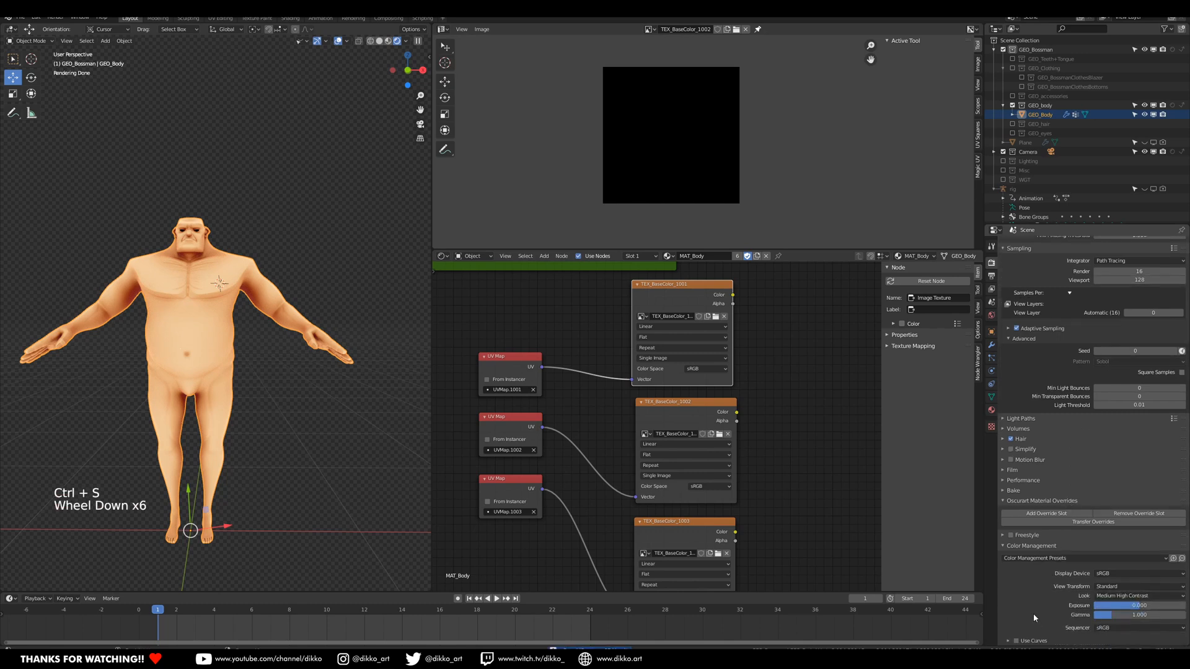
left_click(1002, 501)
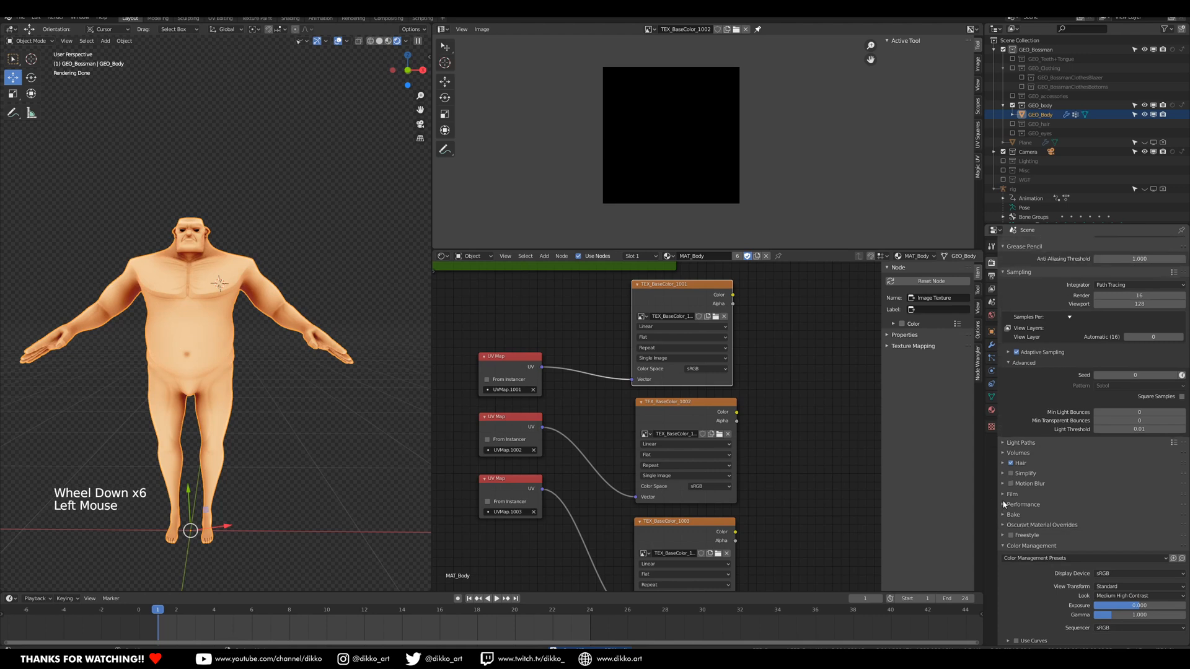
left_click(1003, 545)
left_click(1012, 547)
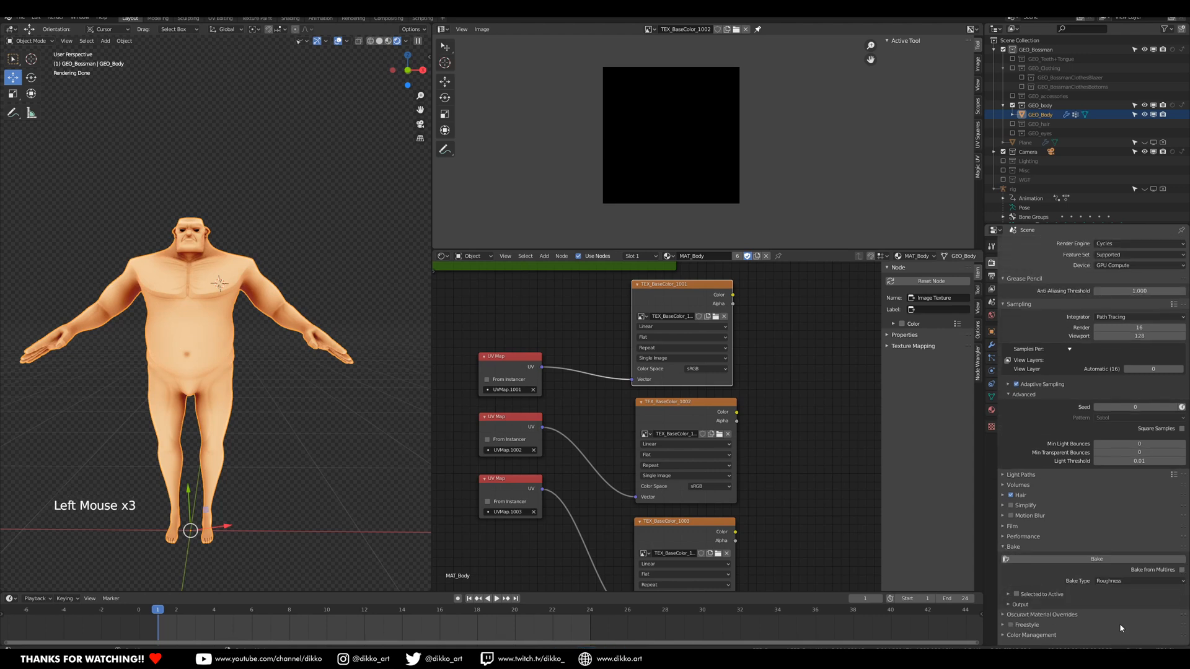
left_click(1108, 581)
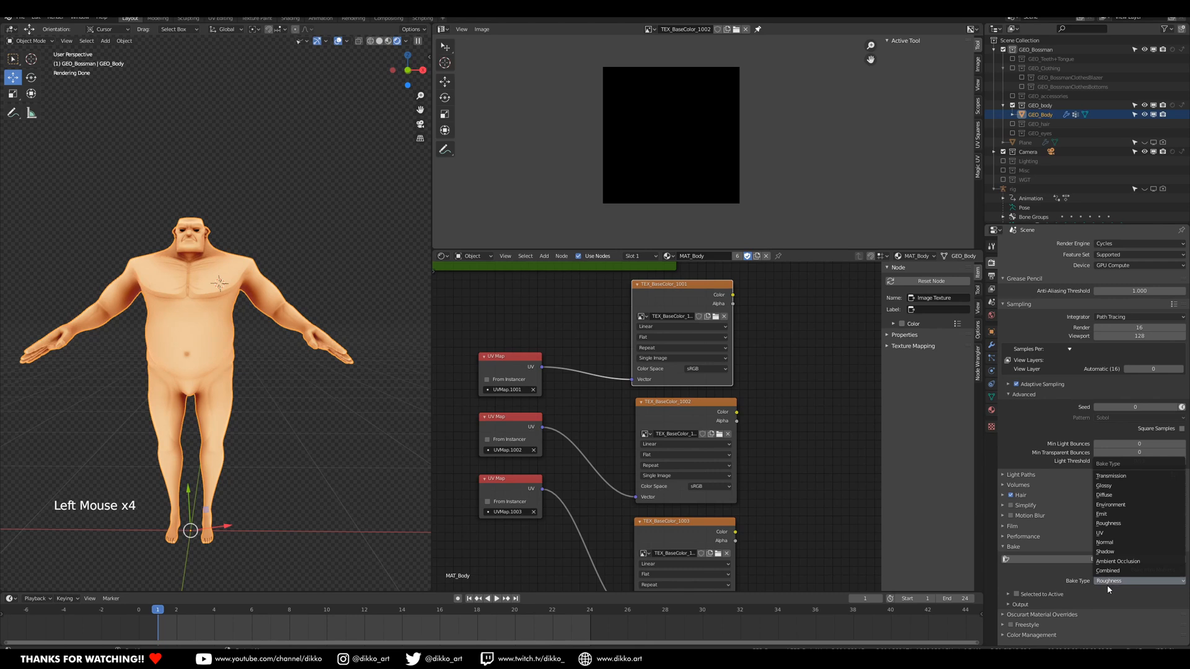
left_click(1114, 499)
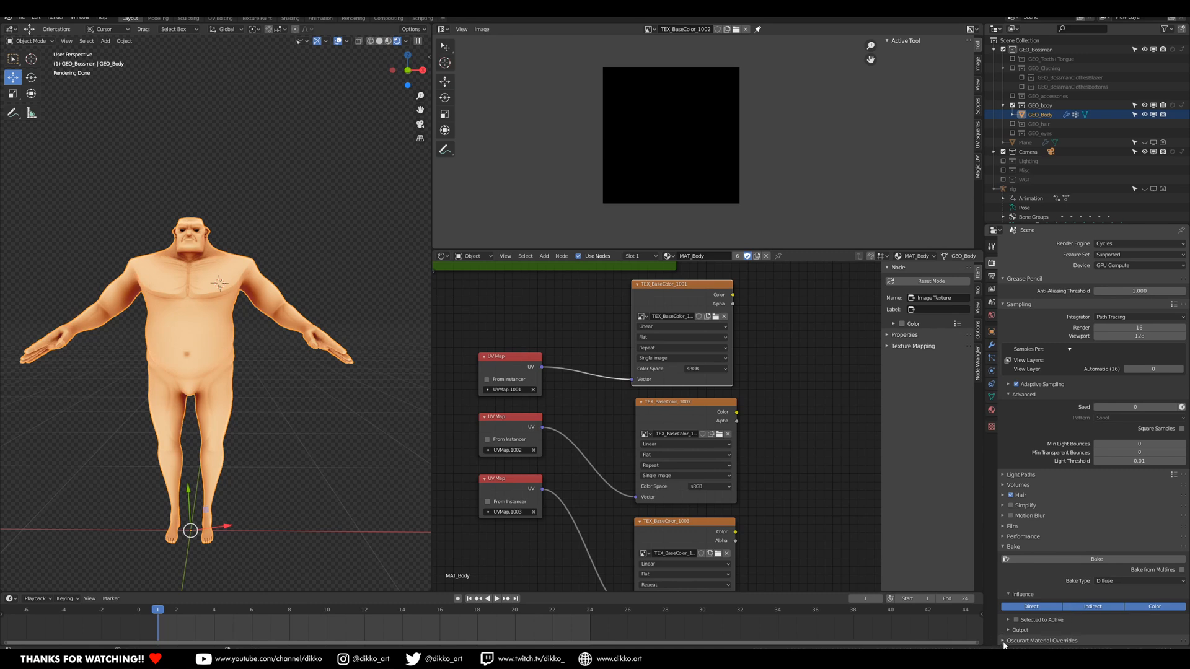
scroll(1068, 633, "down", 3)
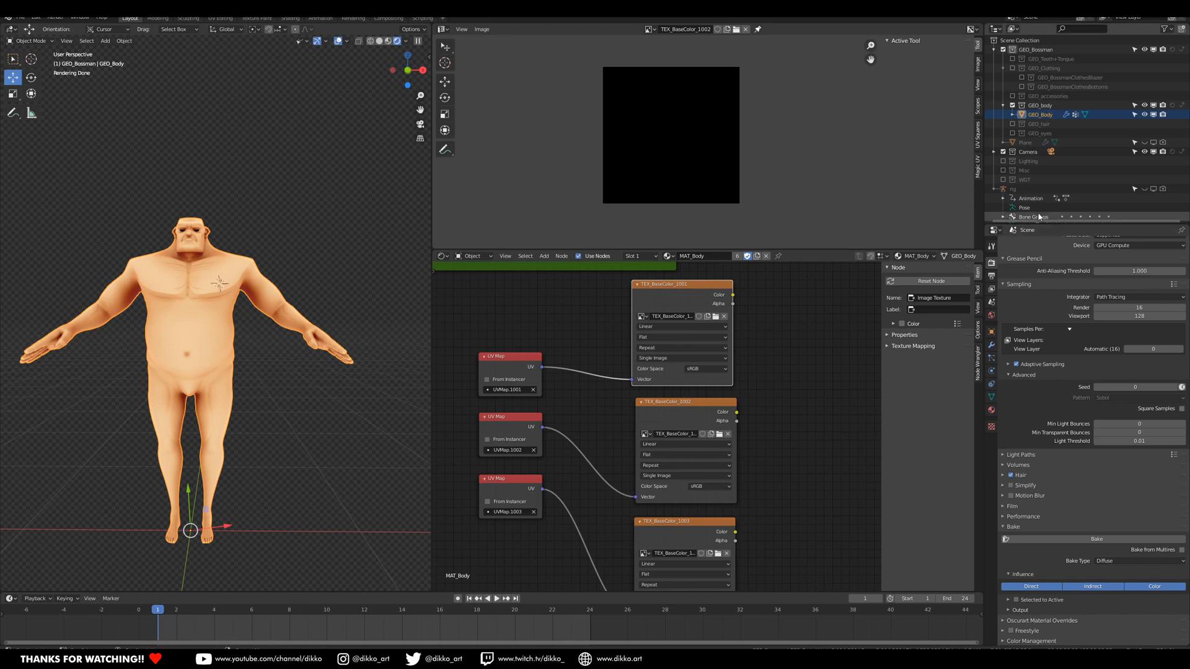
Split the Properties editor in two and show the body's mesh data in the new one.
left_click_drag(985, 225, 1005, 451)
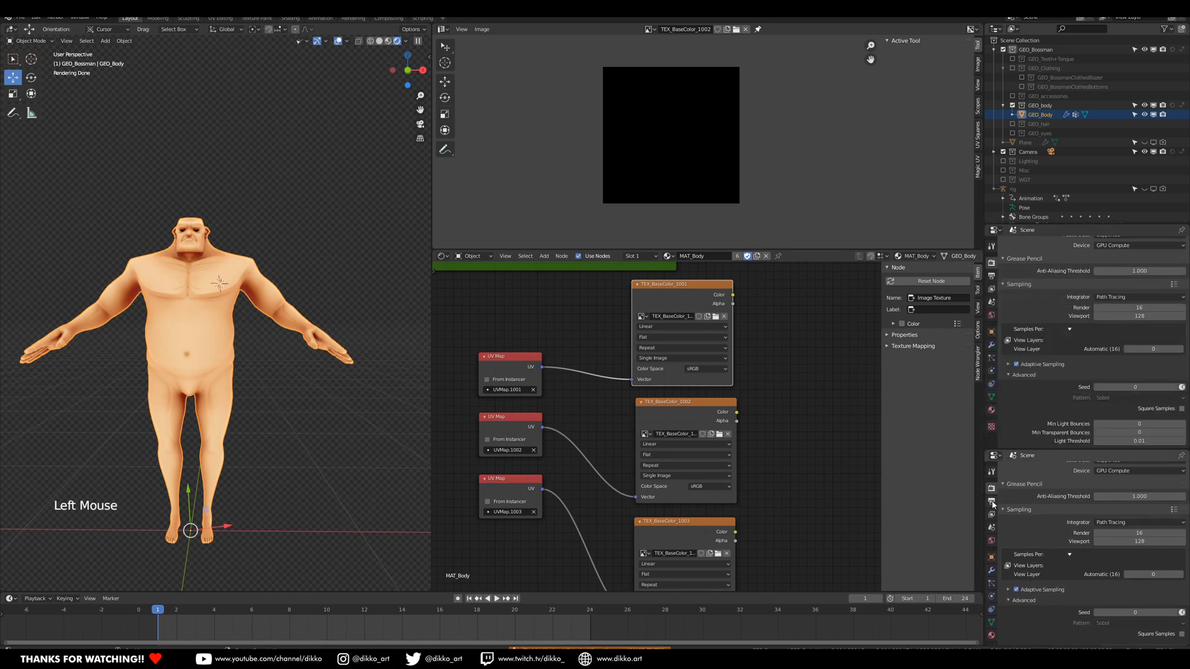
left_click(992, 620)
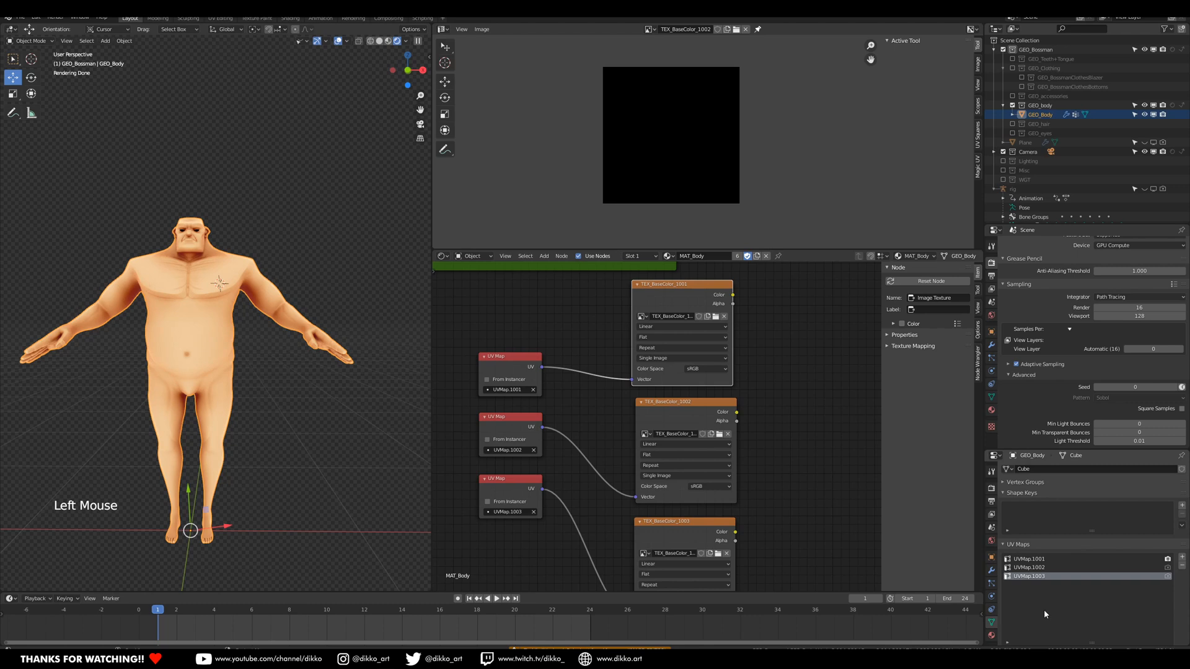
Make UVMap.1001 the active UV map, save the file, and select the UVMap.1001 node with its TEX_BaseColor_1001 node.
left_click(1028, 561)
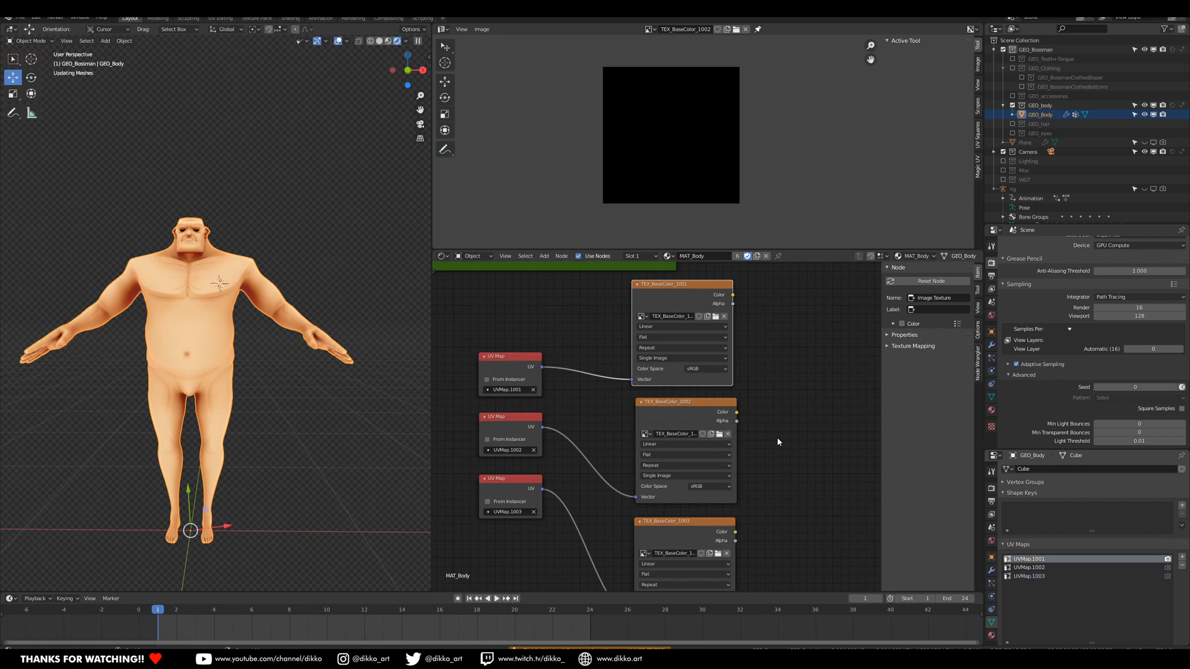
key("ctrl+s")
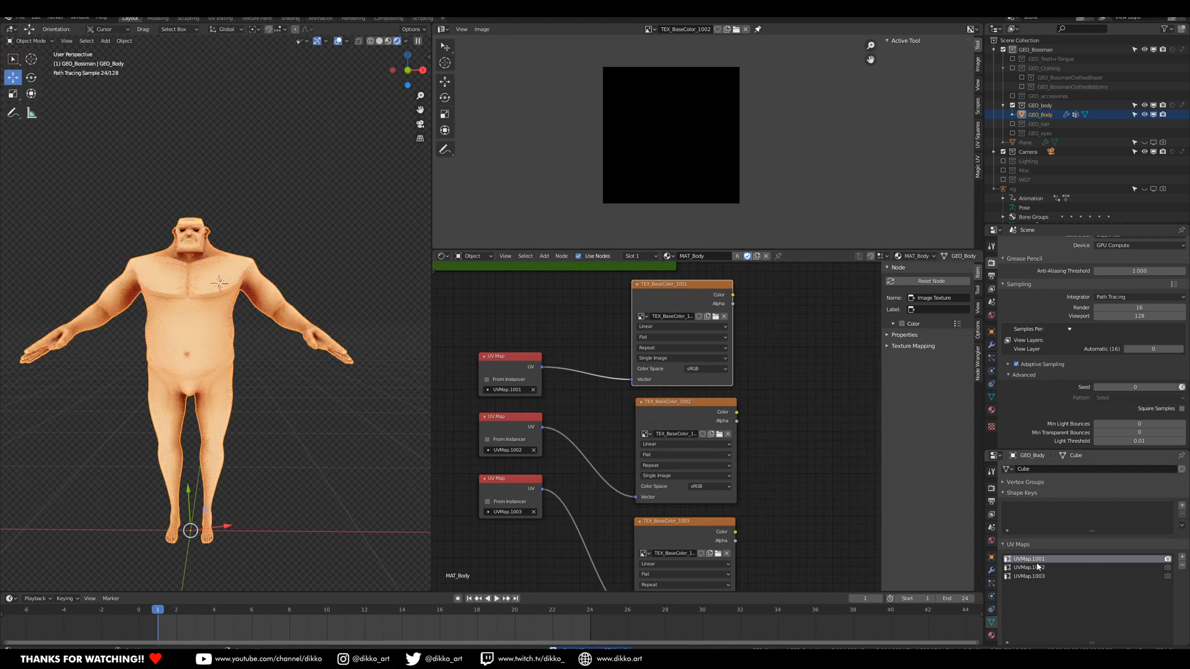
left_click_drag(501, 313, 744, 398)
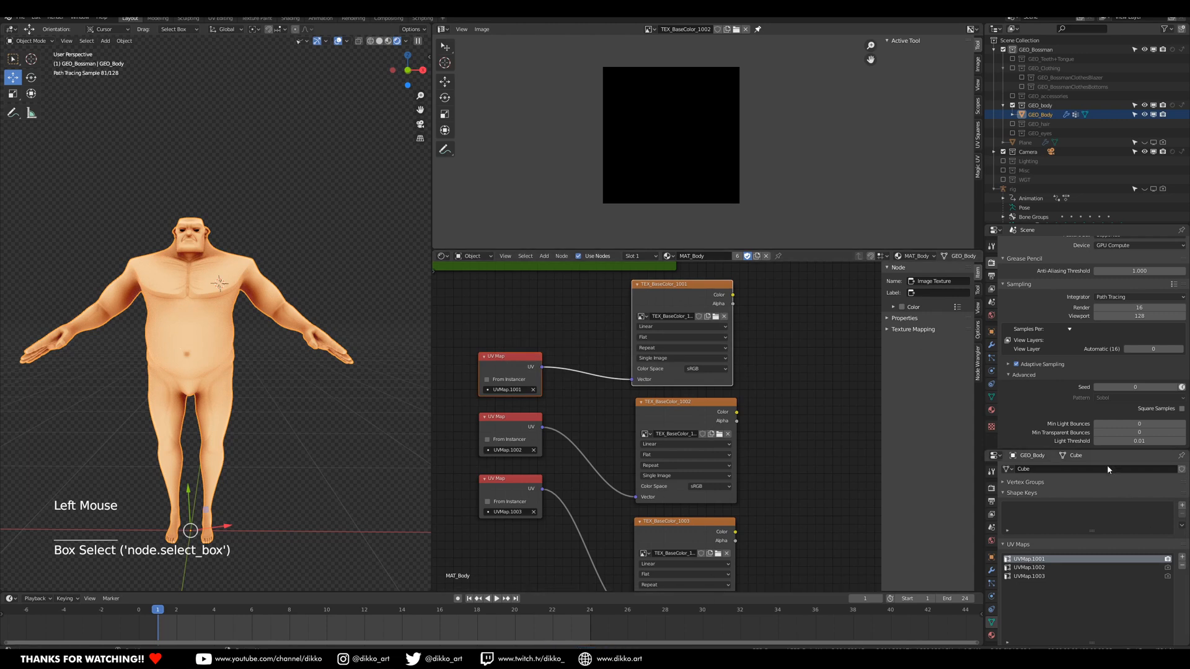
Examine the tile sizes in the Performance settings and the Diffuse options in the Bake settings.
scroll(1077, 393, "down", 5)
scroll(1075, 397, "down", 5)
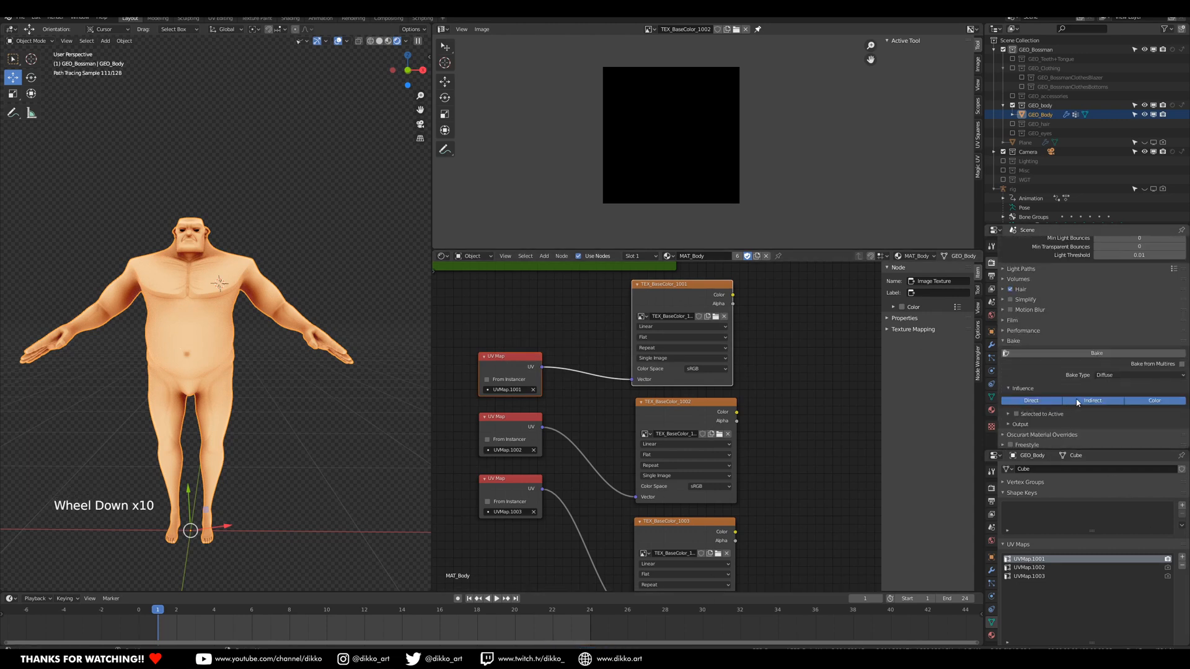
scroll(1060, 354, "up", 1)
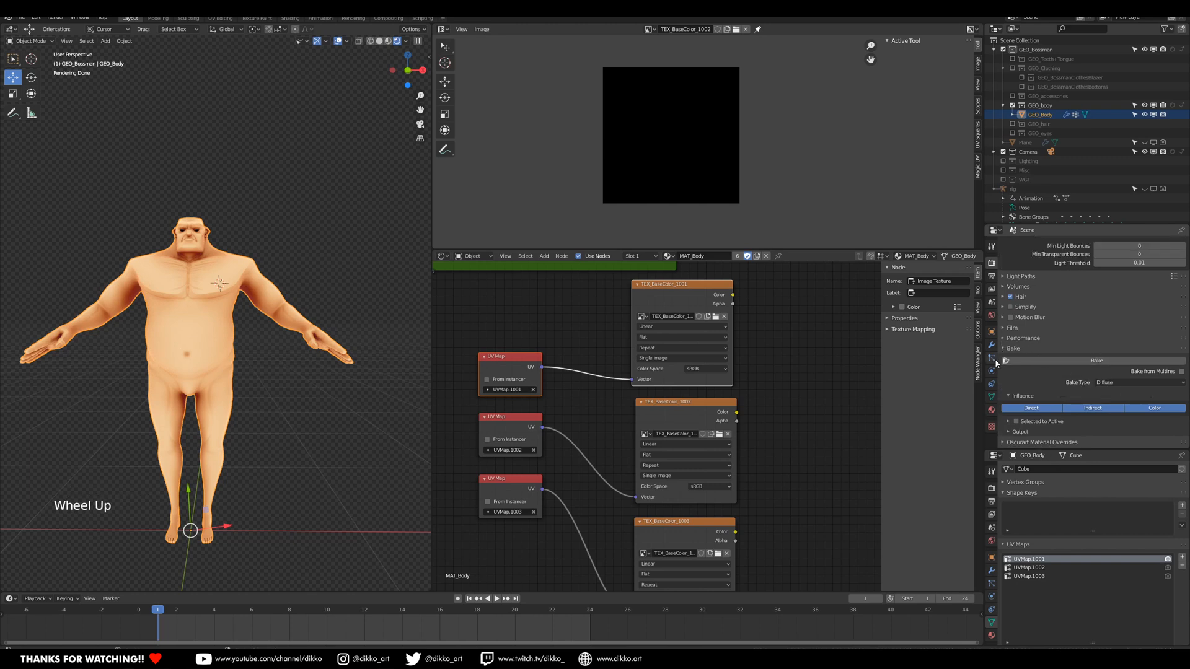
left_click(1006, 340)
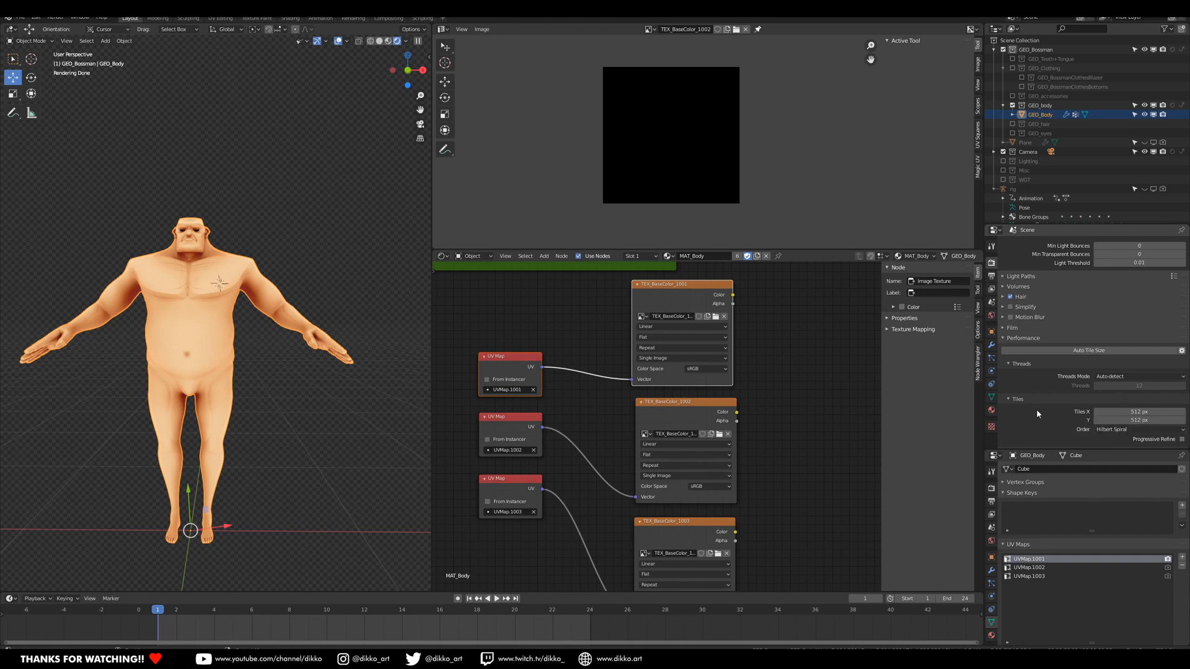
scroll(1054, 415, "down", 7)
scroll(1053, 417, "up", 2)
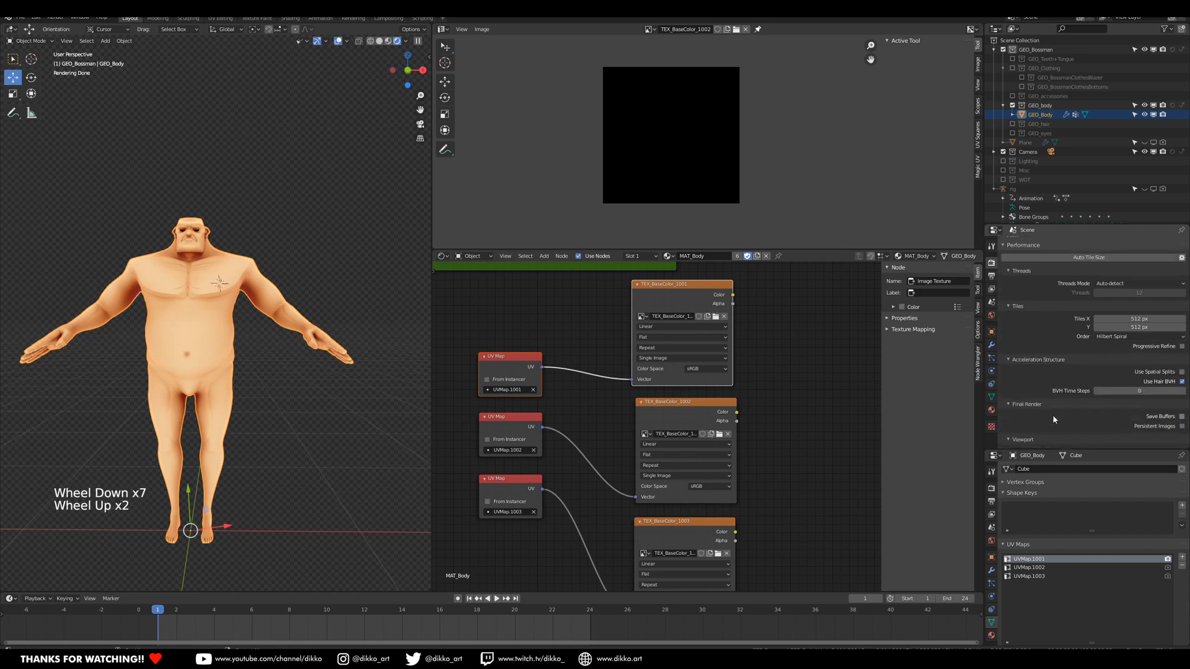
scroll(1052, 415, "up", 1)
scroll(1066, 416, "down", 4)
scroll(1078, 401, "down", 7)
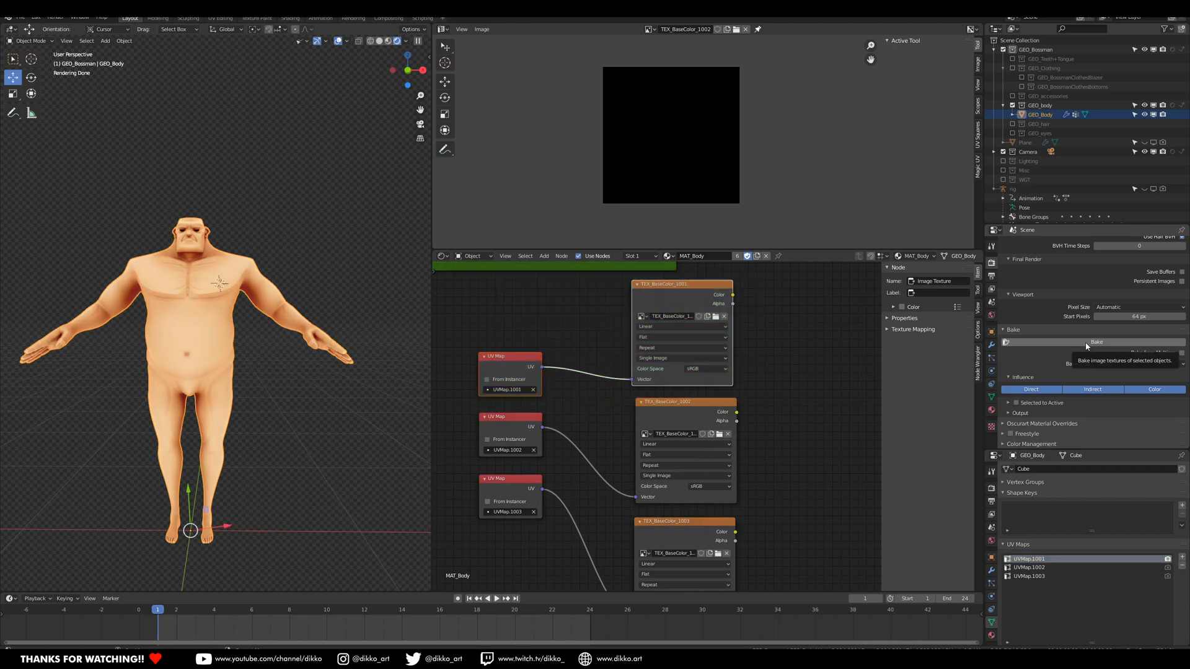
Bake the body's diffuse color into TEX_BaseColor_1001 and compare the baked face texture with the model.
left_click(1086, 343)
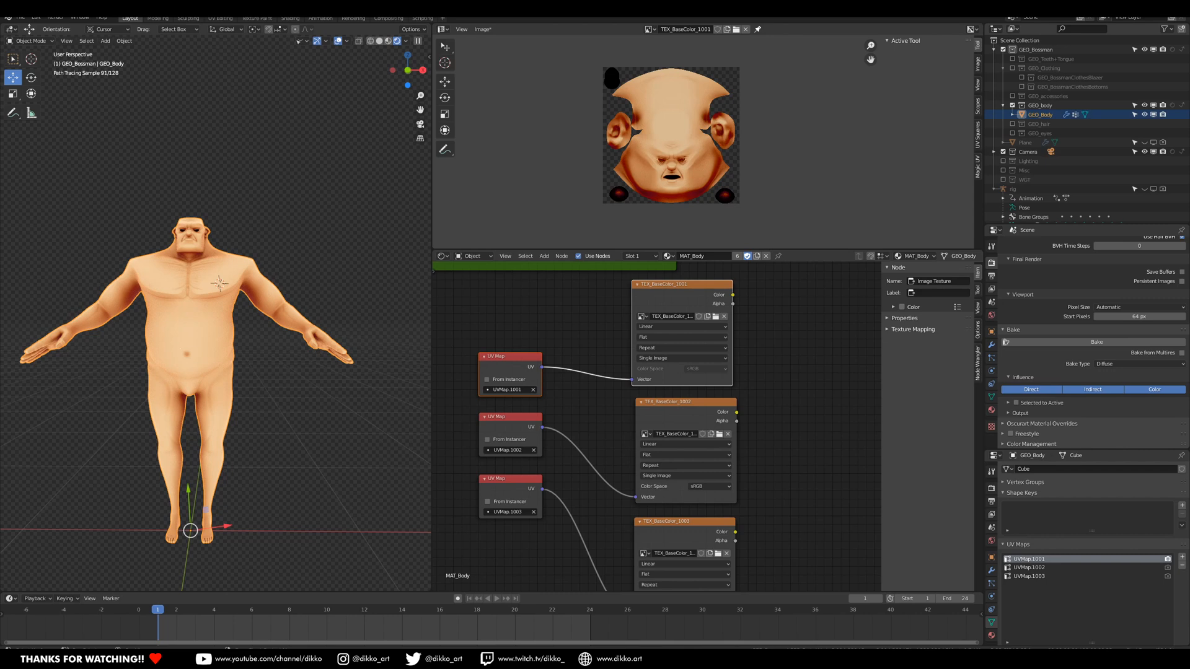
scroll(613, 149, "up", 3)
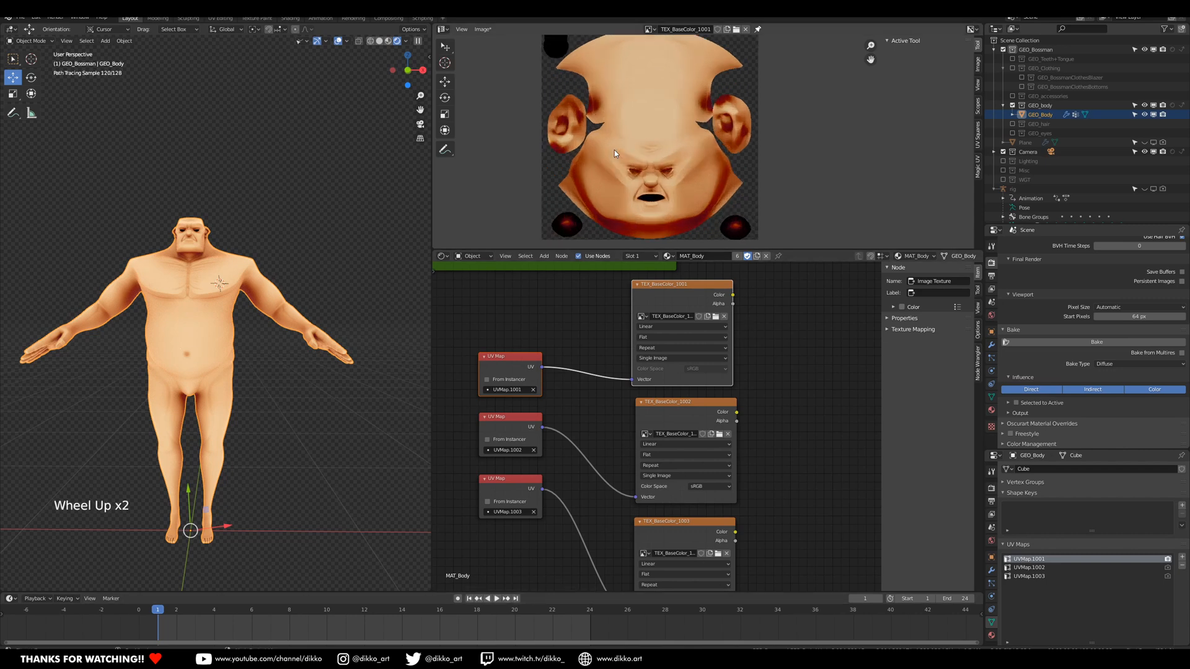
scroll(613, 146, "up", 3)
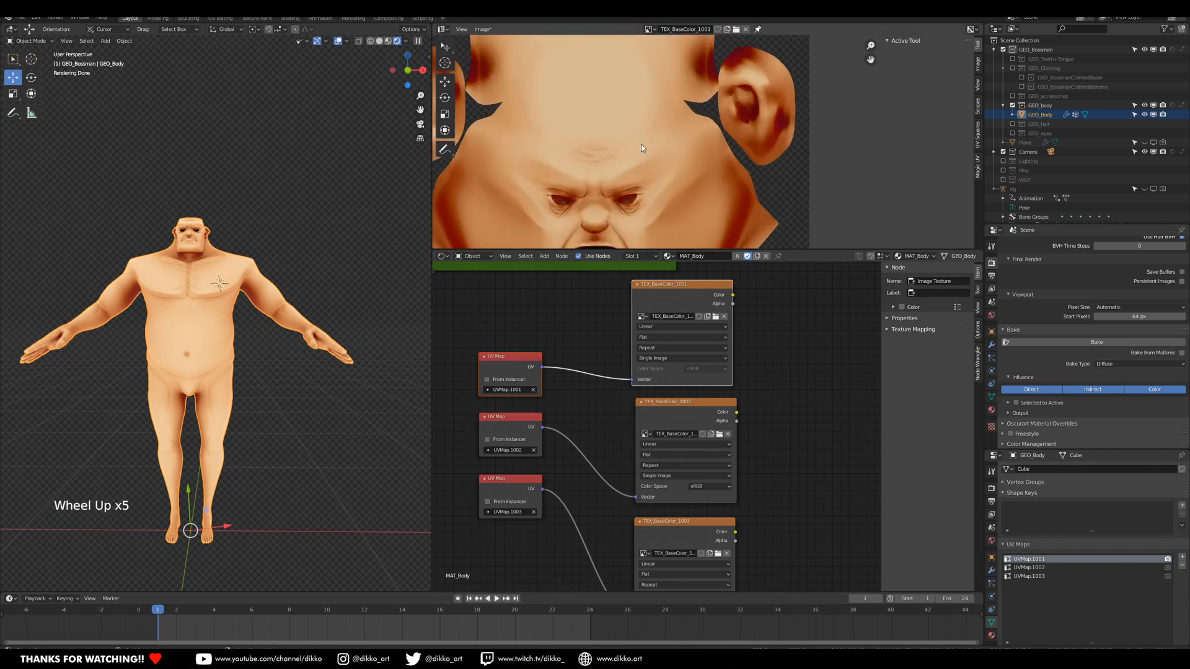
middle_click_drag(594, 147, 682, 115)
scroll(682, 114, "down", 1)
scroll(682, 115, "up", 3)
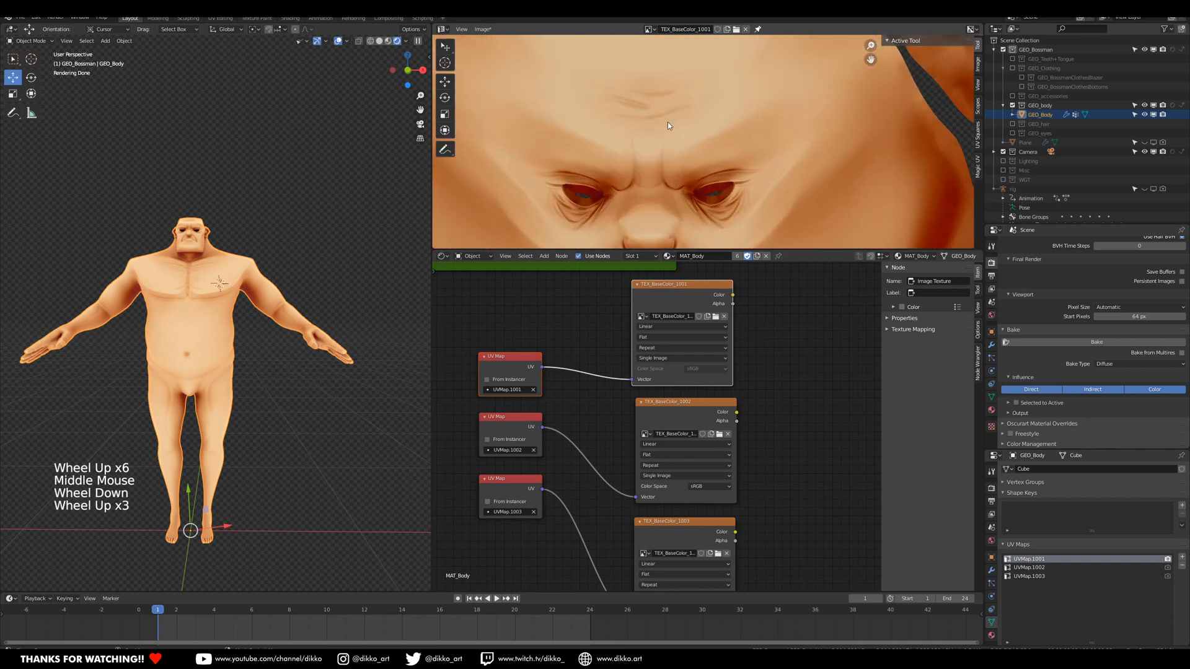
scroll(668, 122, "up", 1)
scroll(657, 127, "down", 4)
middle_click_drag(656, 128, 683, 84)
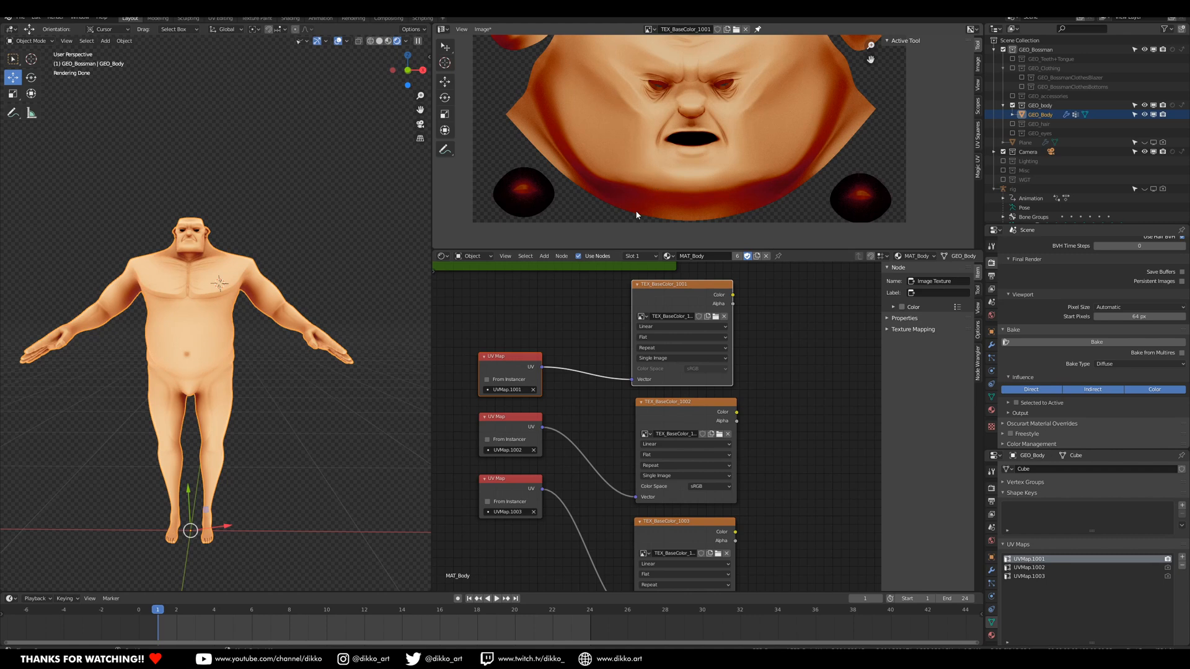
scroll(163, 255, "up", 3)
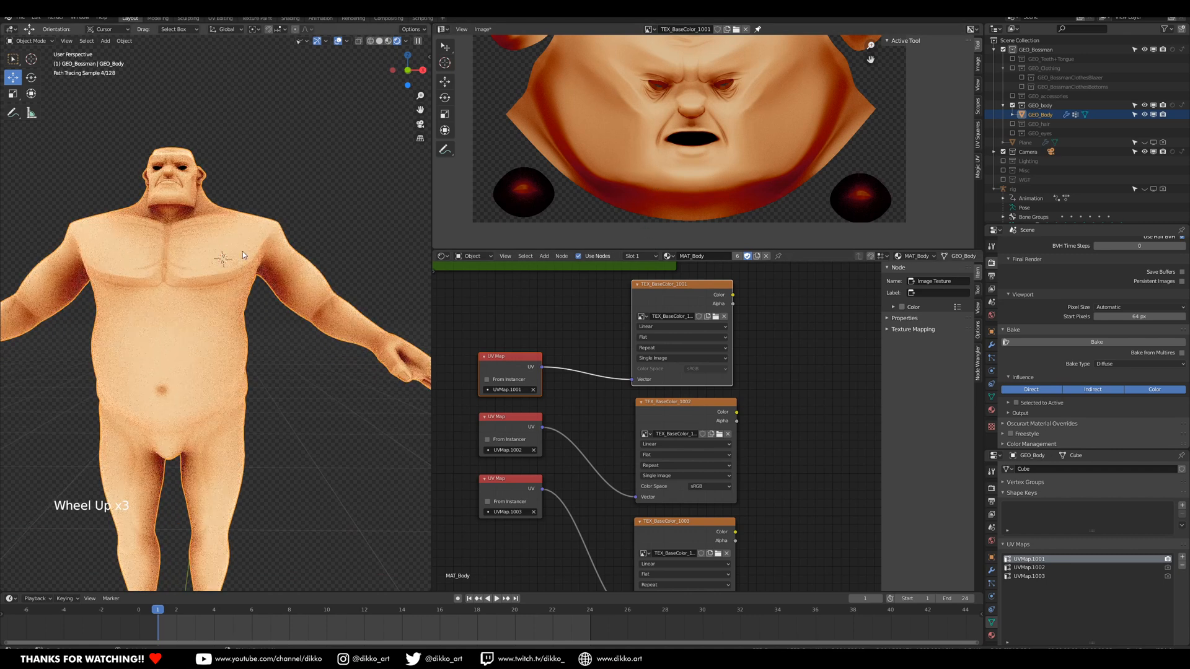
scroll(699, 150, "down", 3)
middle_click_drag(711, 146, 707, 173)
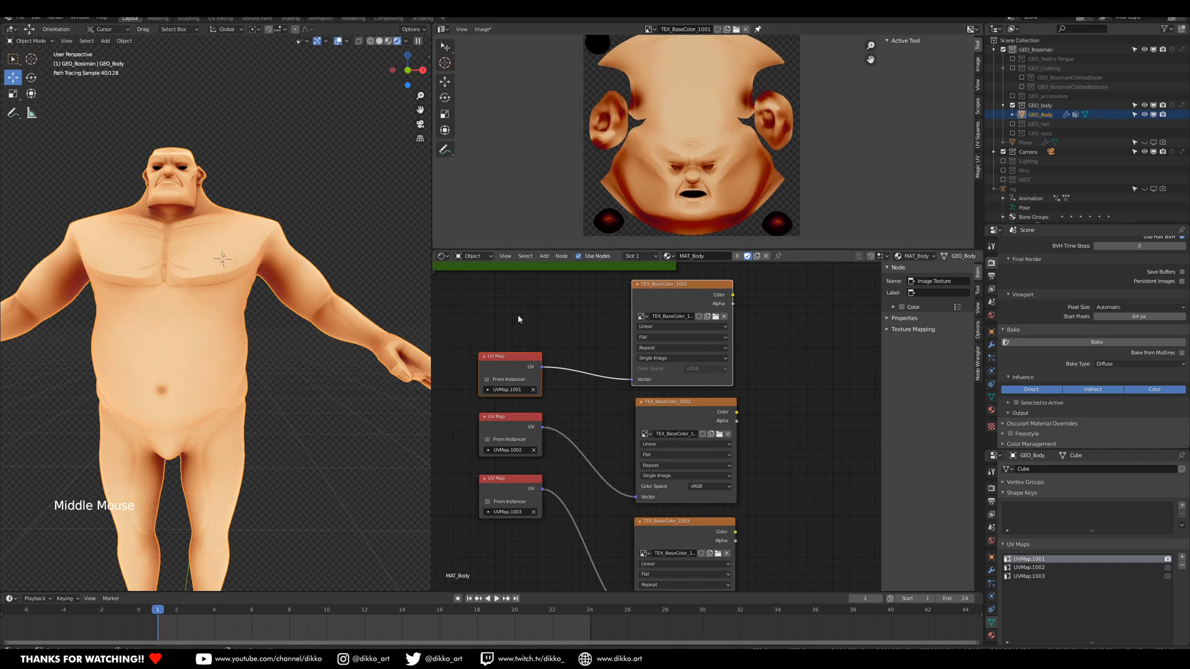
In the OriginalBaseColour frame, set the Hue Saturation Value node's Saturation to 0.9 and raise its Value to brighten the skin.
middle_click_drag(518, 314, 621, 398)
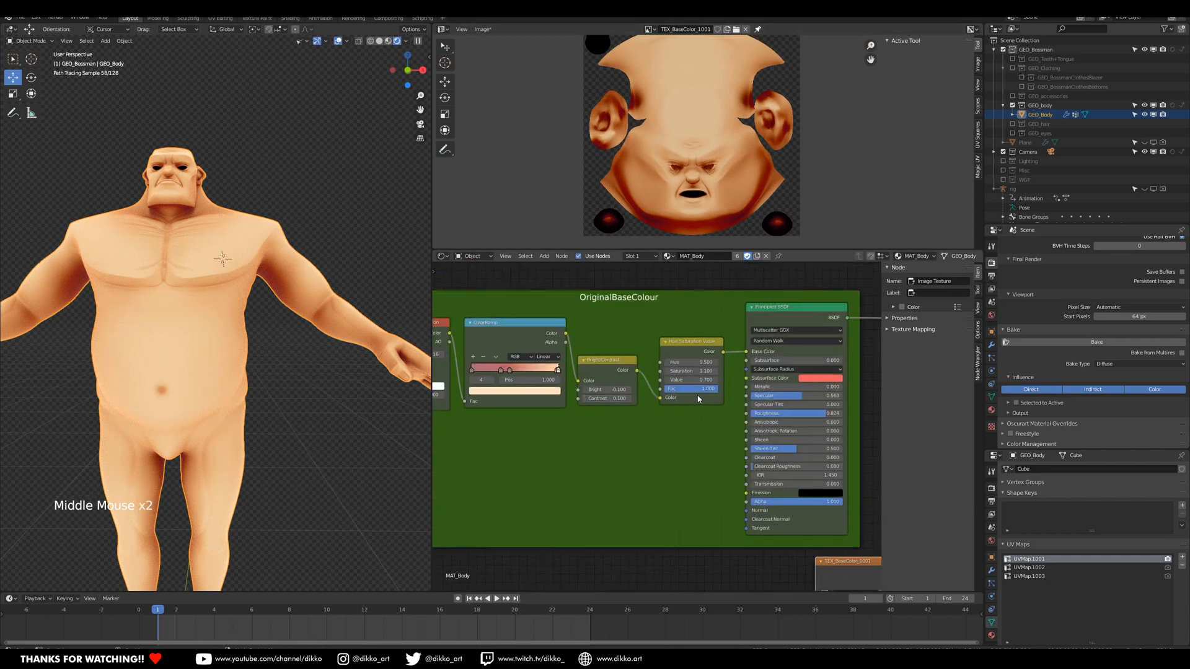
mouse_move(660, 397)
left_mouse_down()
mouse_move(710, 345)
mouse_move(660, 397)
left_mouse_up()
left_click_drag(723, 351, 693, 381)
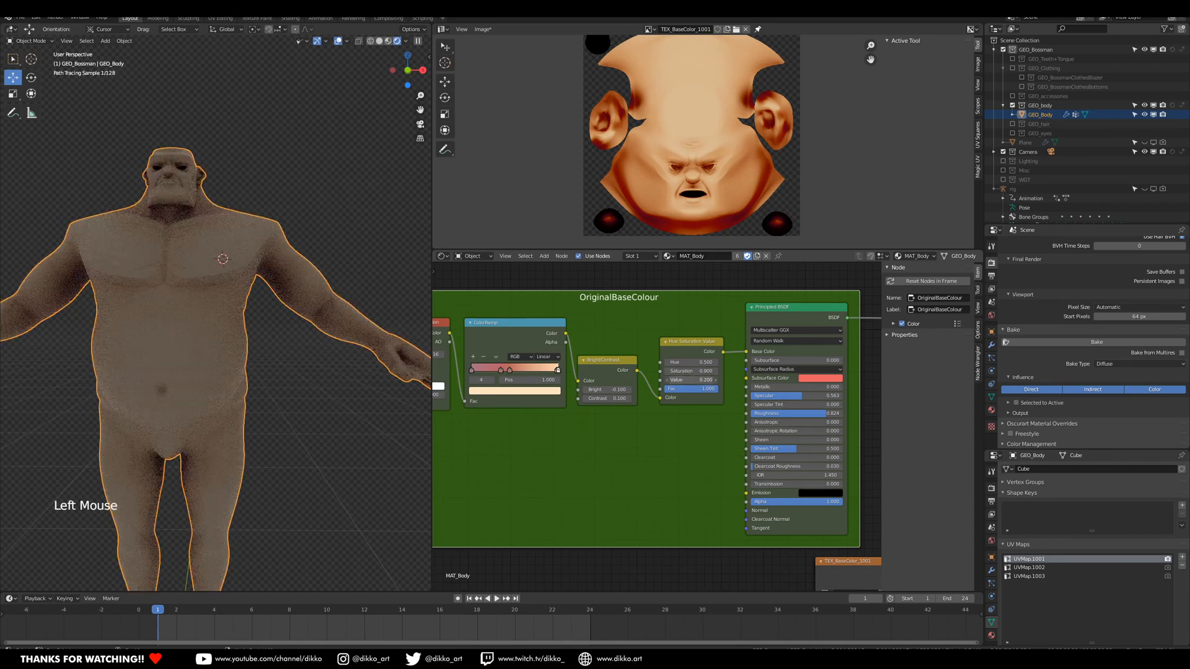
left_click(669, 382)
middle_click_drag(347, 384, 245, 394)
left_click(717, 380)
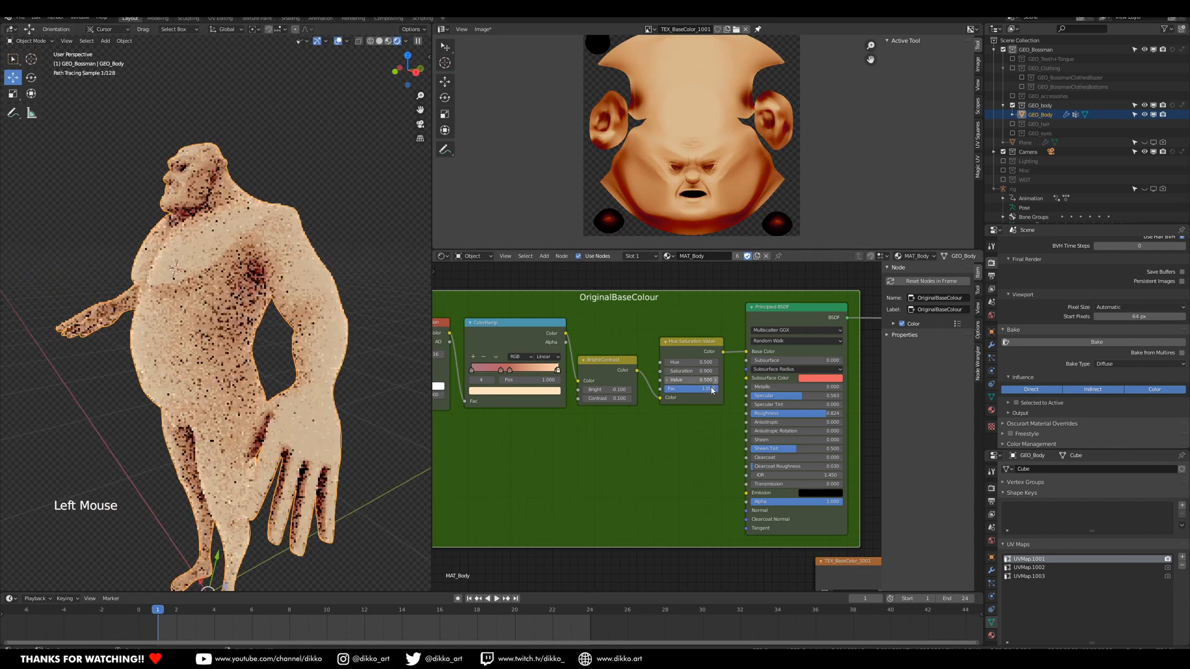
left_click_drag(709, 389, 715, 390)
middle_click_drag(297, 389, 403, 385)
scroll(652, 425, "down", 7)
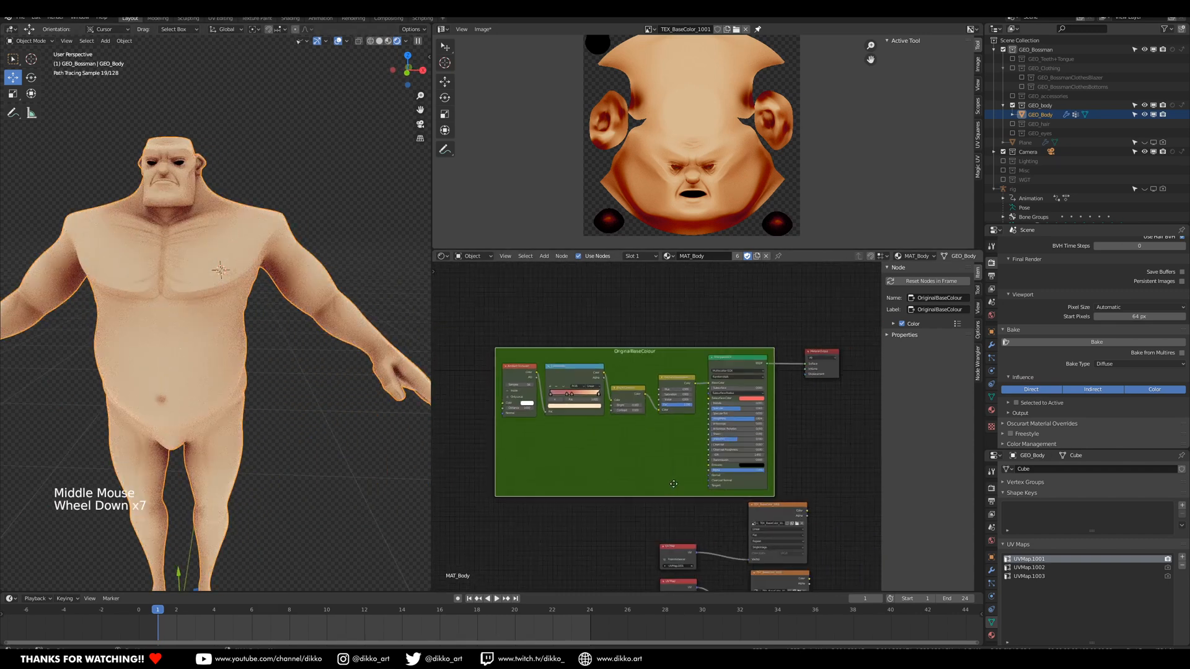
Select the UVMap.1001 and TEX_BaseColor_1001 nodes, rebake the diffuse color, and inspect the face in the baked image.
middle_click_drag(673, 486, 602, 316)
scroll(626, 332, "up", 2)
left_click(707, 346)
left_click_drag(595, 374, 699, 397)
left_click(1097, 342)
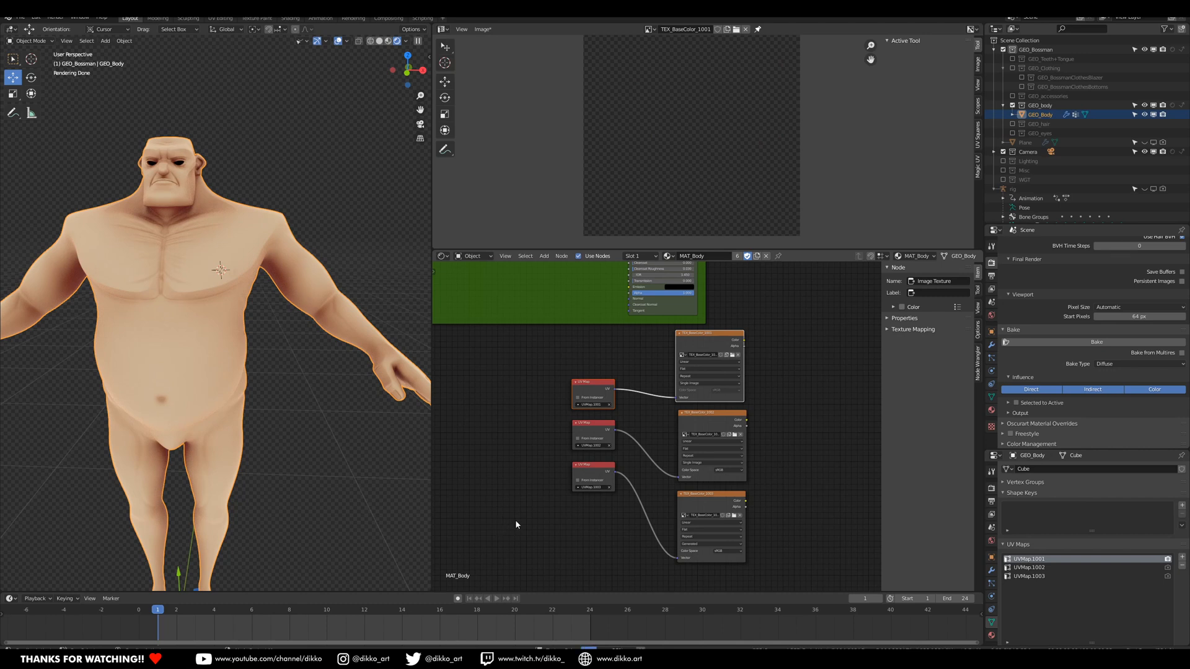
mouse_move(600, 649)
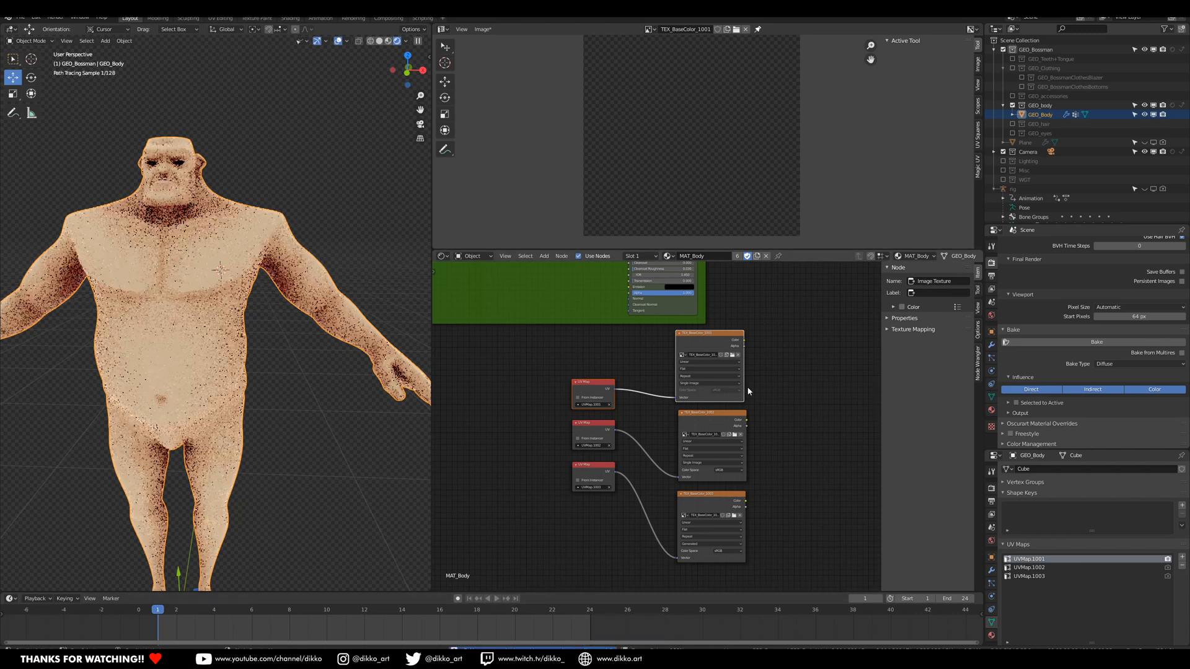
scroll(713, 153, "up", 3)
middle_click_drag(713, 153, 674, 127)
scroll(741, 100, "down", 1)
scroll(742, 102, "up", 5)
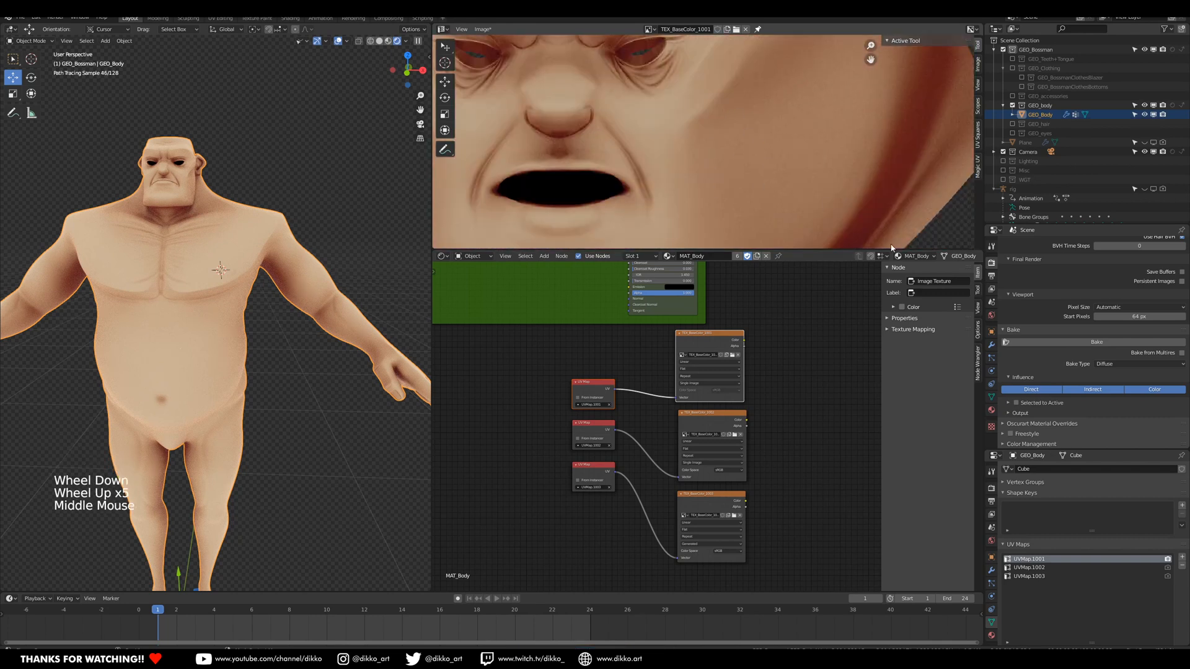
In the Color Management settings, choose the Standard view transform and set the Look to None.
scroll(1028, 444, "down", 1)
scroll(1029, 445, "down", 2)
left_click(1002, 445)
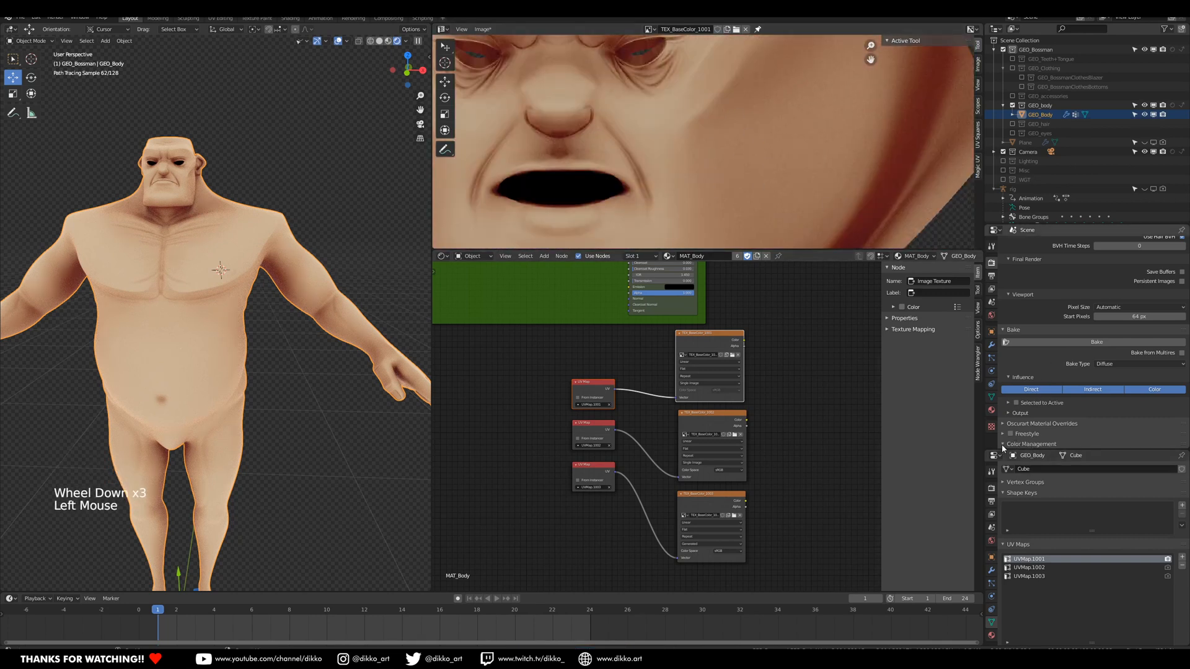
scroll(1007, 446, "down", 3)
scroll(1006, 441, "down", 1)
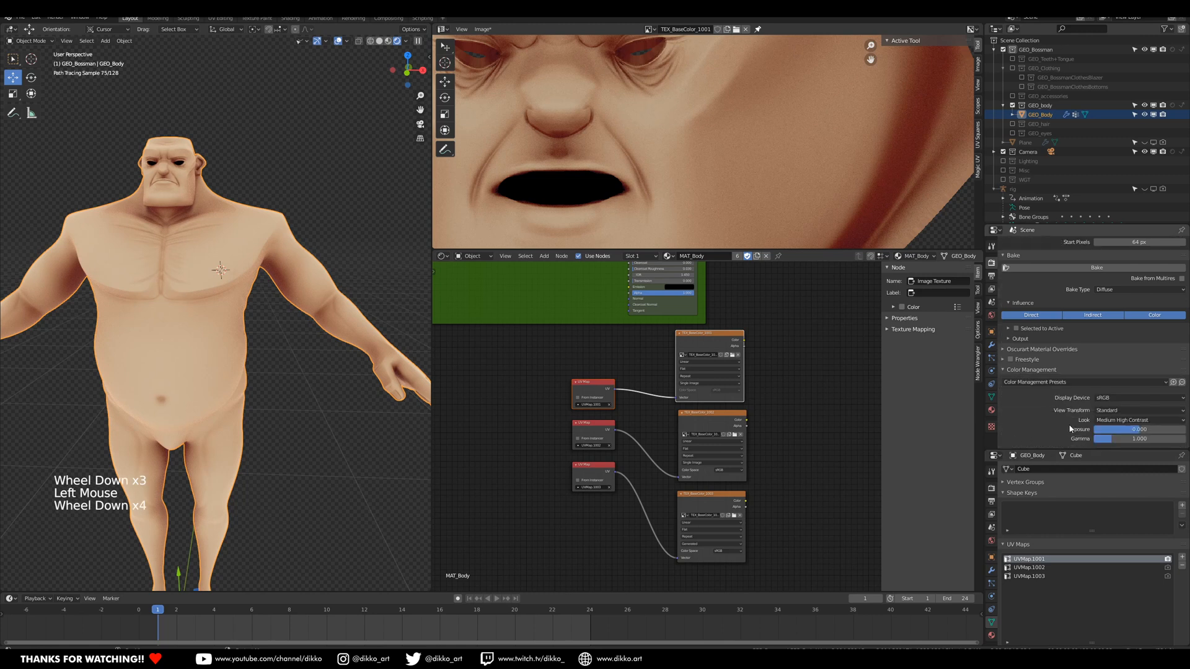
left_click(1153, 410)
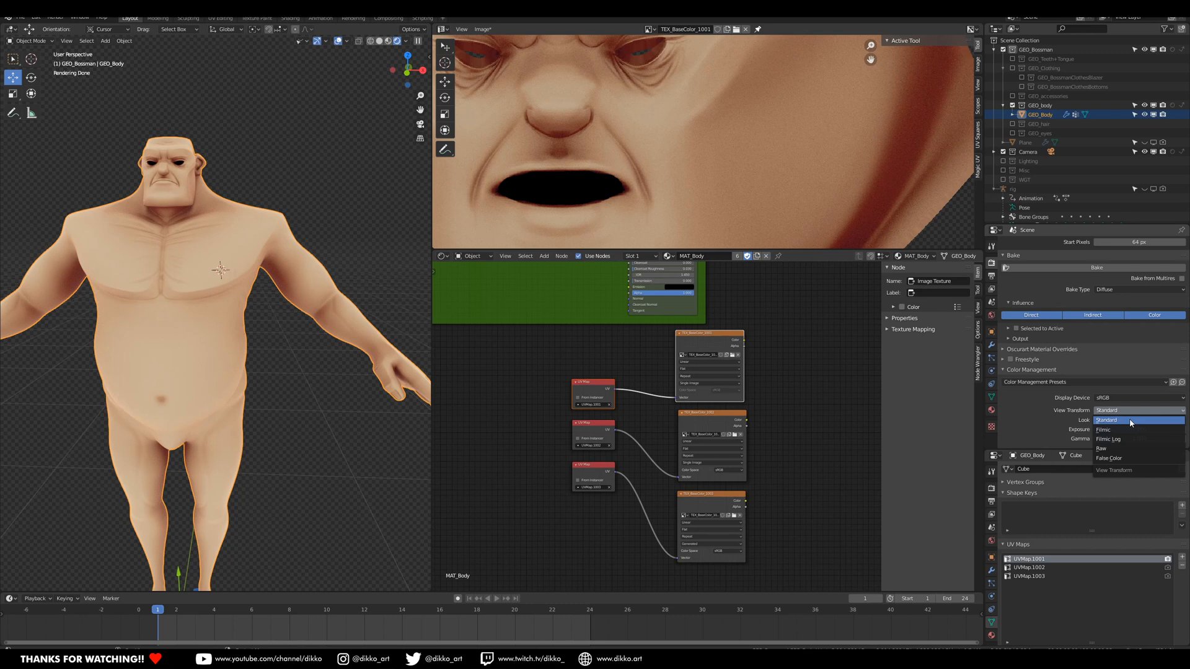
left_click(1130, 423)
left_click(1131, 420)
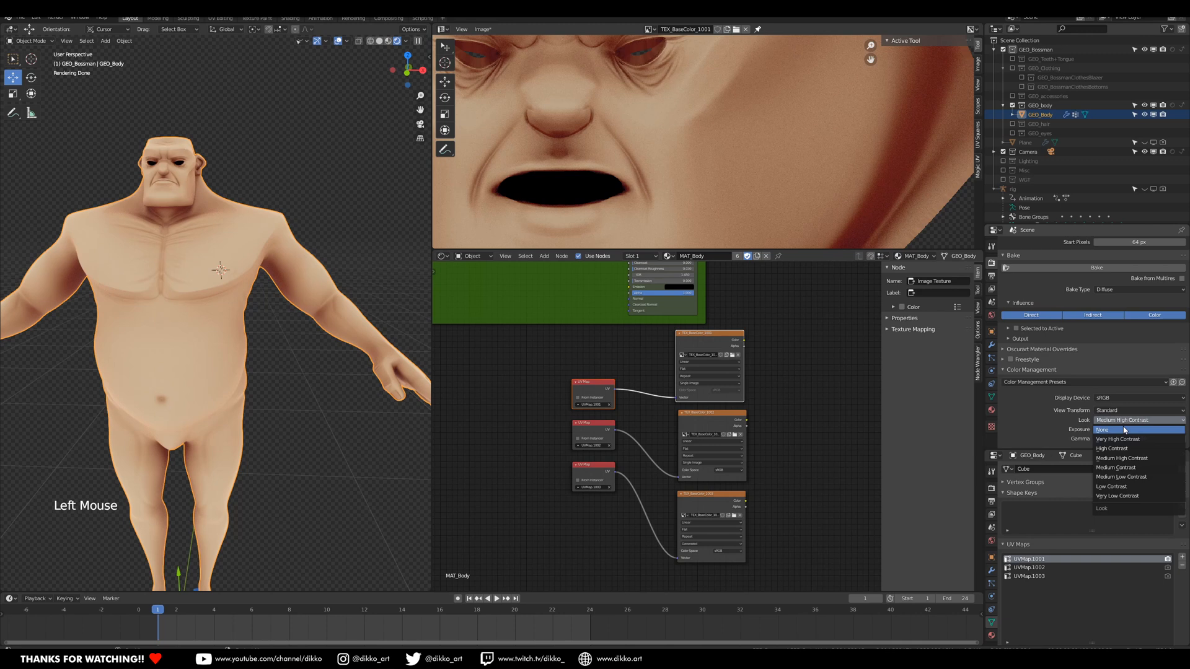
left_click(1123, 430)
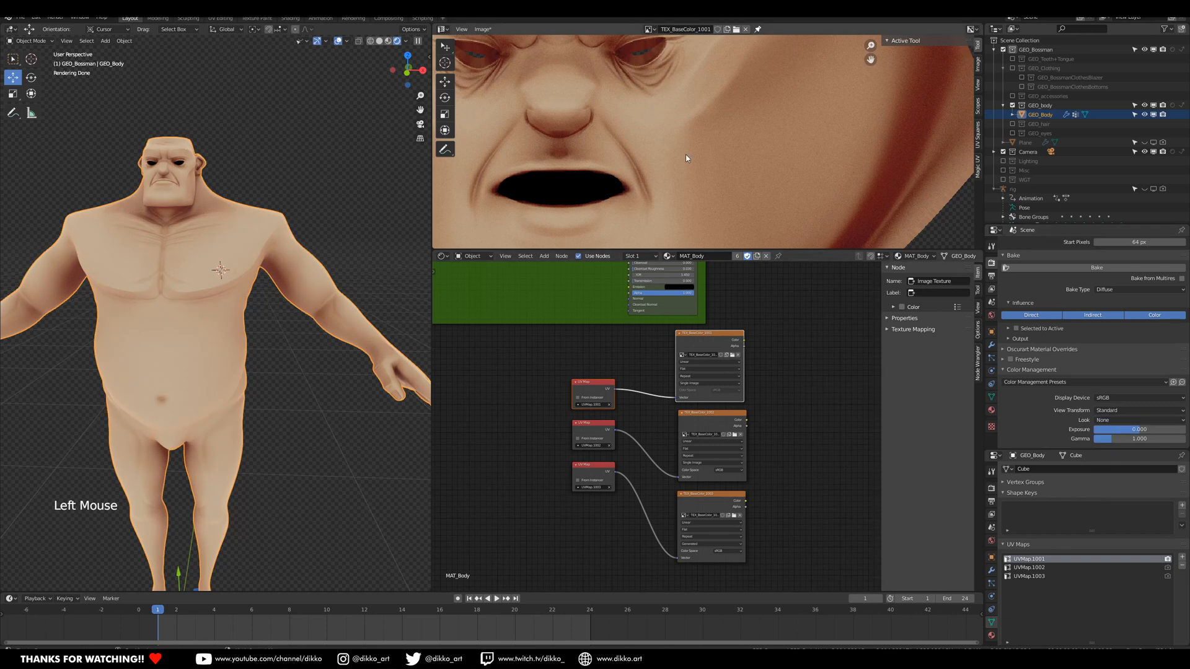
Examine the combined bake of the head in TEX_BaseColor_1001, checking the ears, eyes, nose and mouth up close.
middle_click_drag(671, 389, 708, 534)
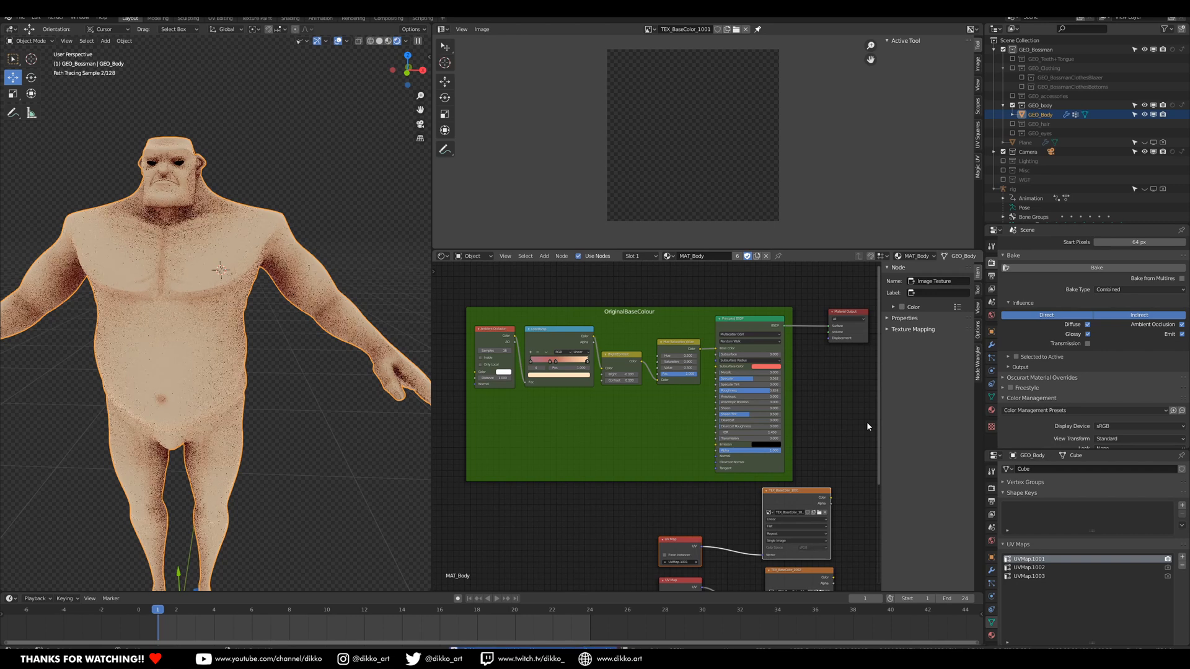
scroll(671, 206, "up", 3)
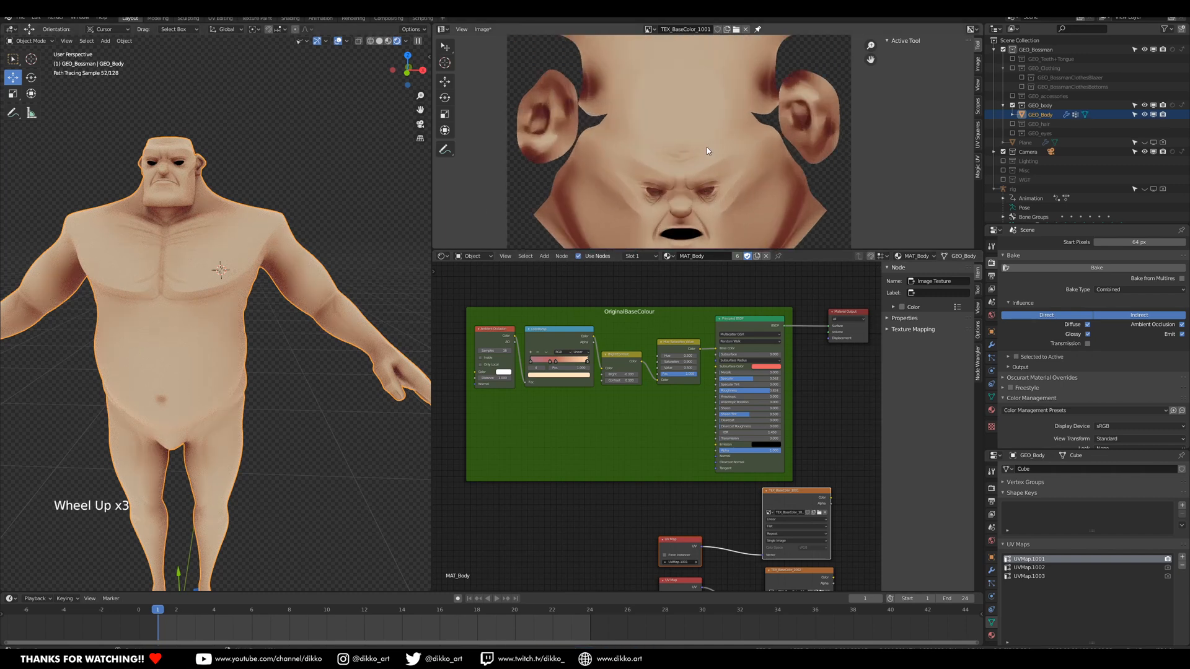
scroll(712, 147, "up", 3)
scroll(778, 148, "down", 1)
middle_click_drag(718, 190, 723, 239)
scroll(668, 94, "up", 4)
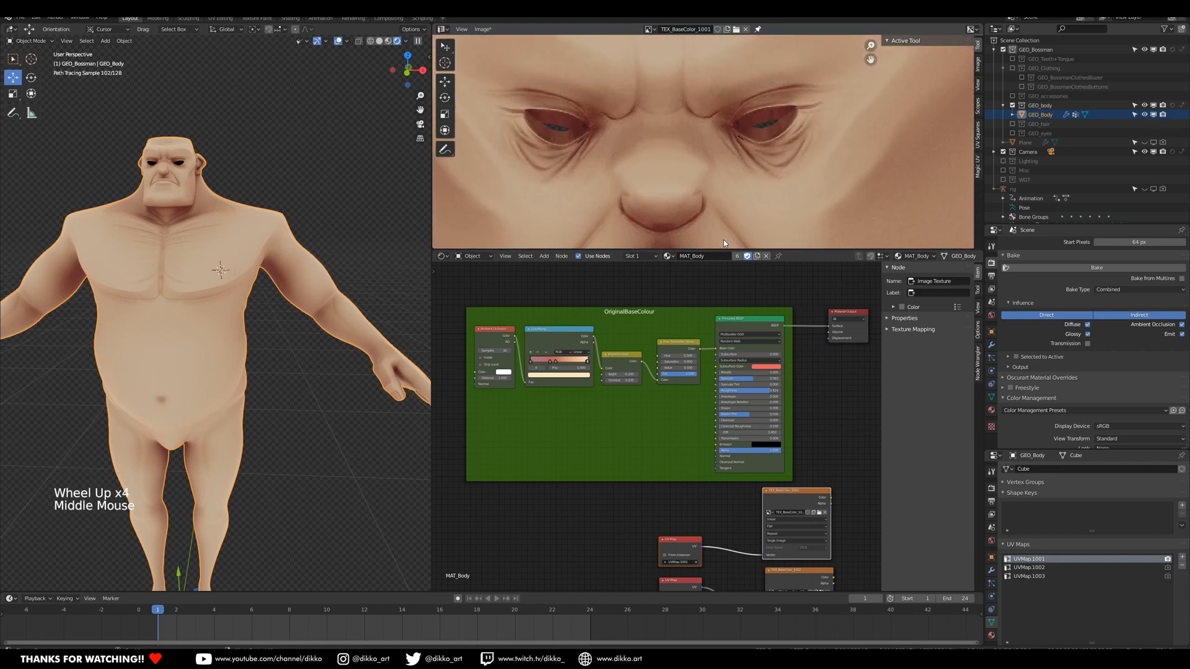
scroll(673, 171, "down", 3)
scroll(673, 171, "up", 2)
scroll(673, 171, "down", 2)
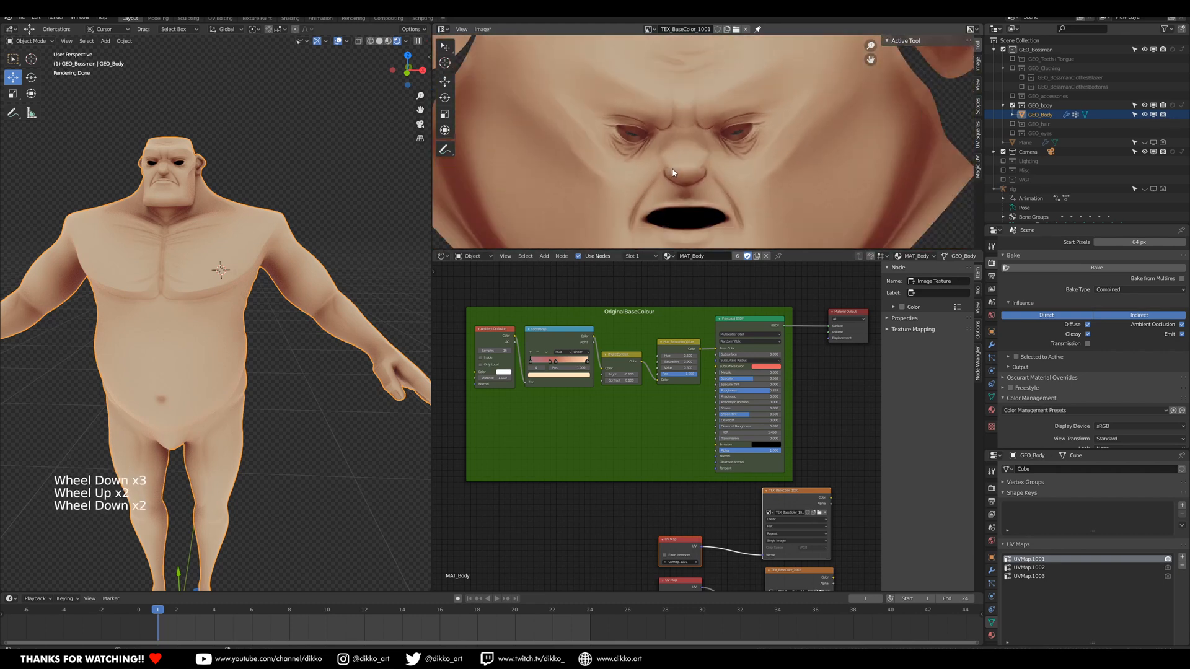
scroll(663, 183, "down", 5)
Save the baked head image as TEX_BaseColor_1001.png in the 04_Bakes folder, overwriting the existing file.
left_click(482, 29)
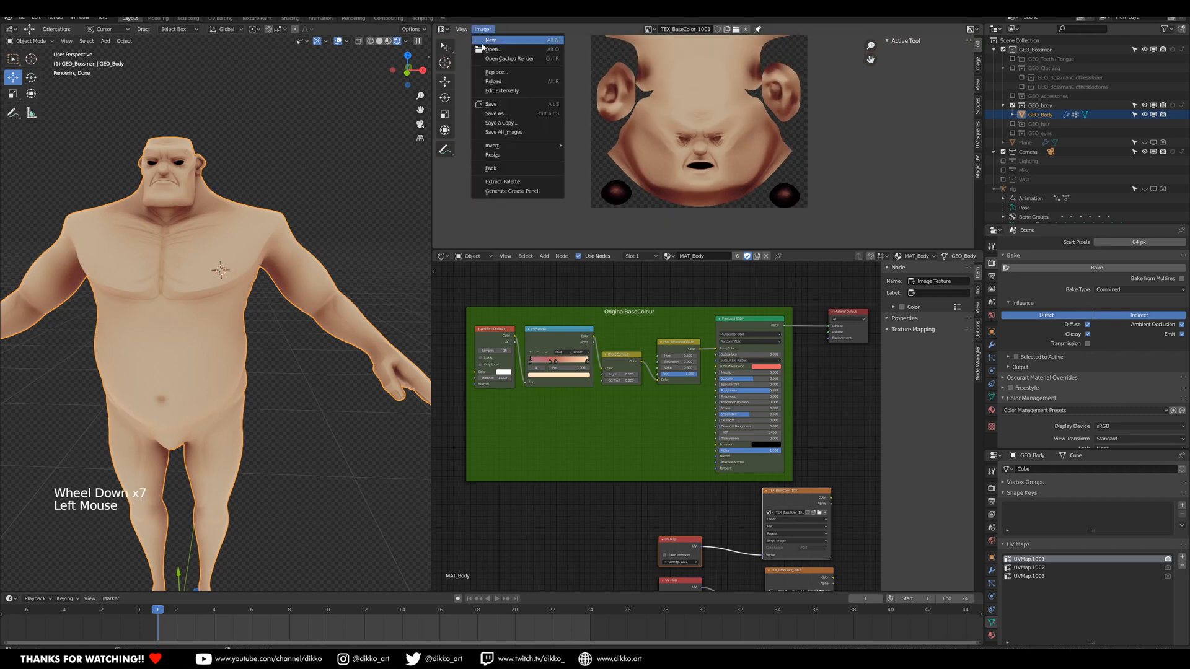
left_click(496, 114)
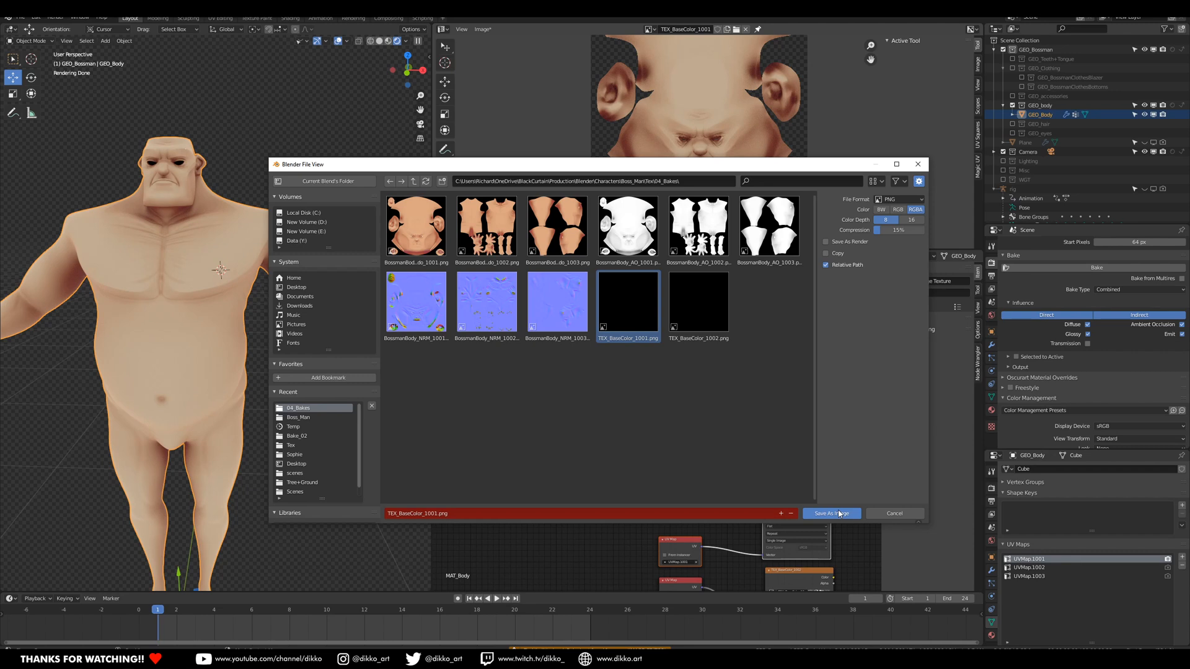
left_click(832, 513)
Select the UVMap.1002 and TEX_BaseColor_1002 nodes, activate UVMap.1002, and run the combined bake for the torso, hands and feet.
scroll(592, 385, "up", 3)
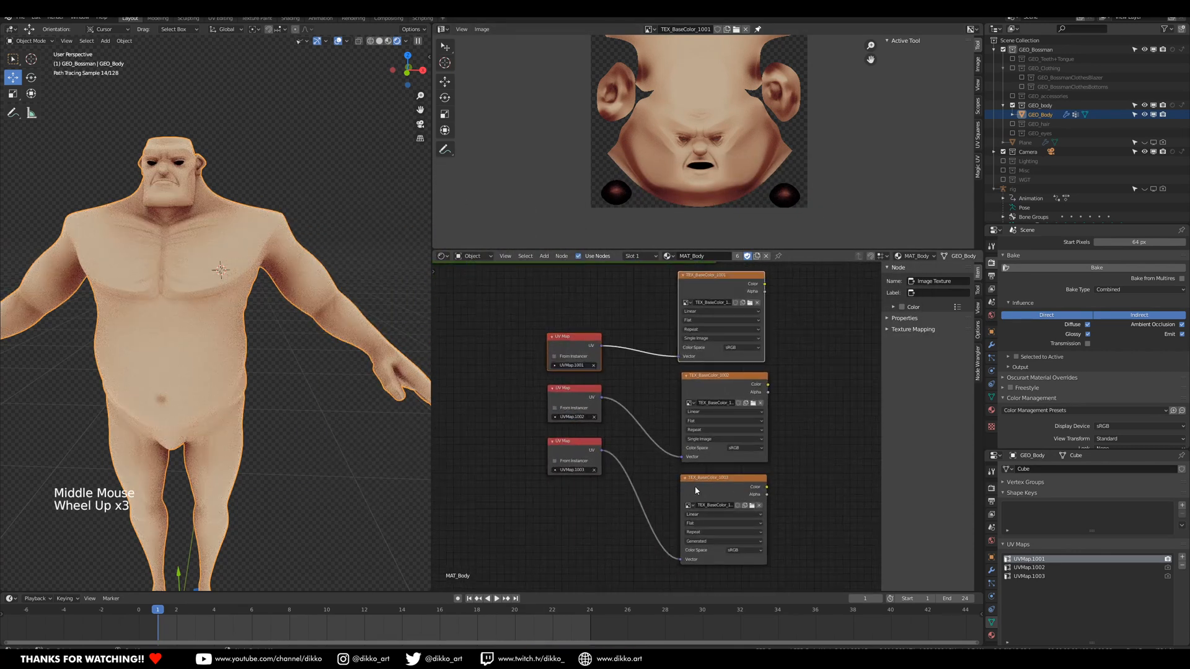
left_click_drag(507, 384, 803, 421)
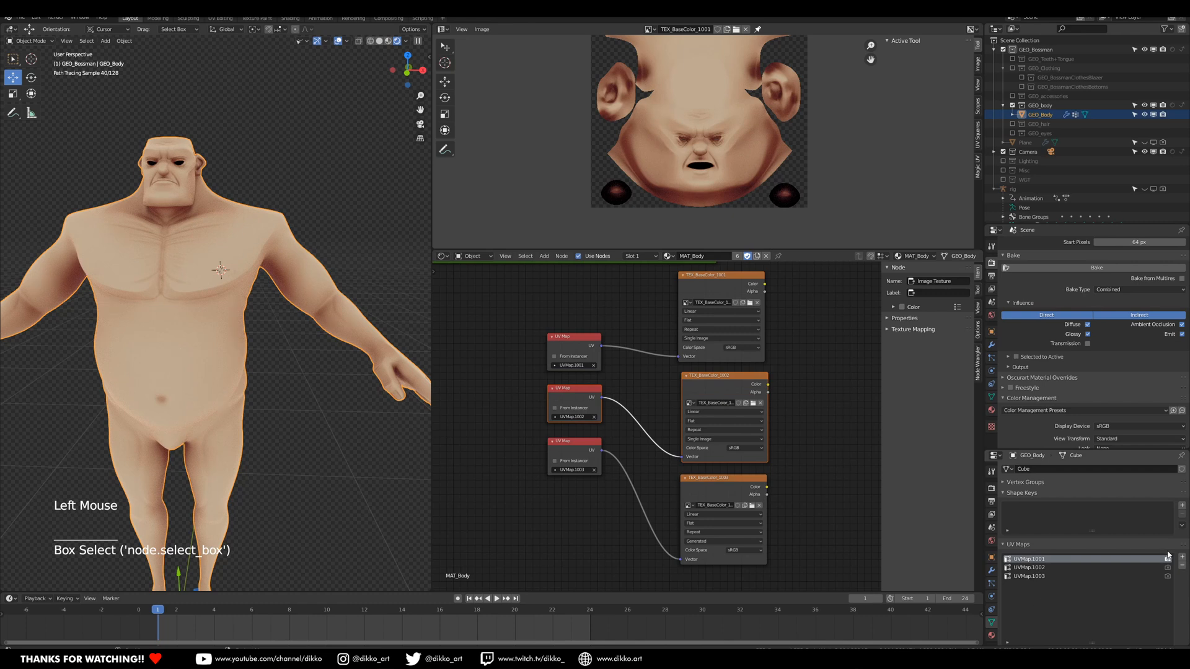
left_click(1039, 568)
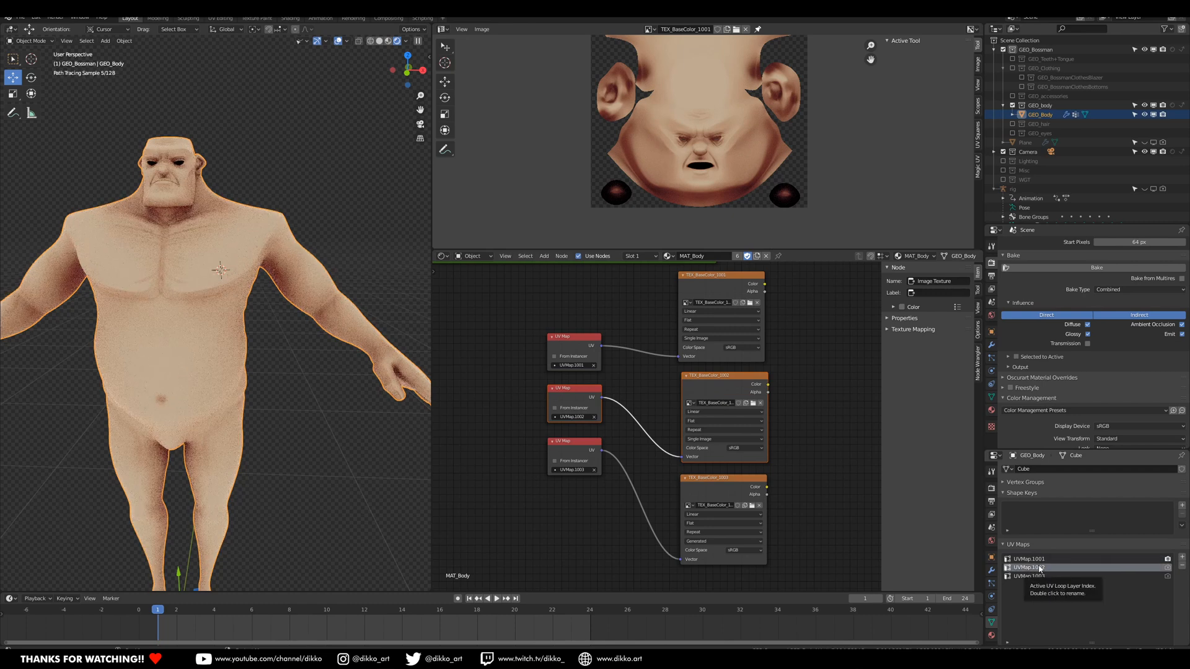
left_click(1066, 272)
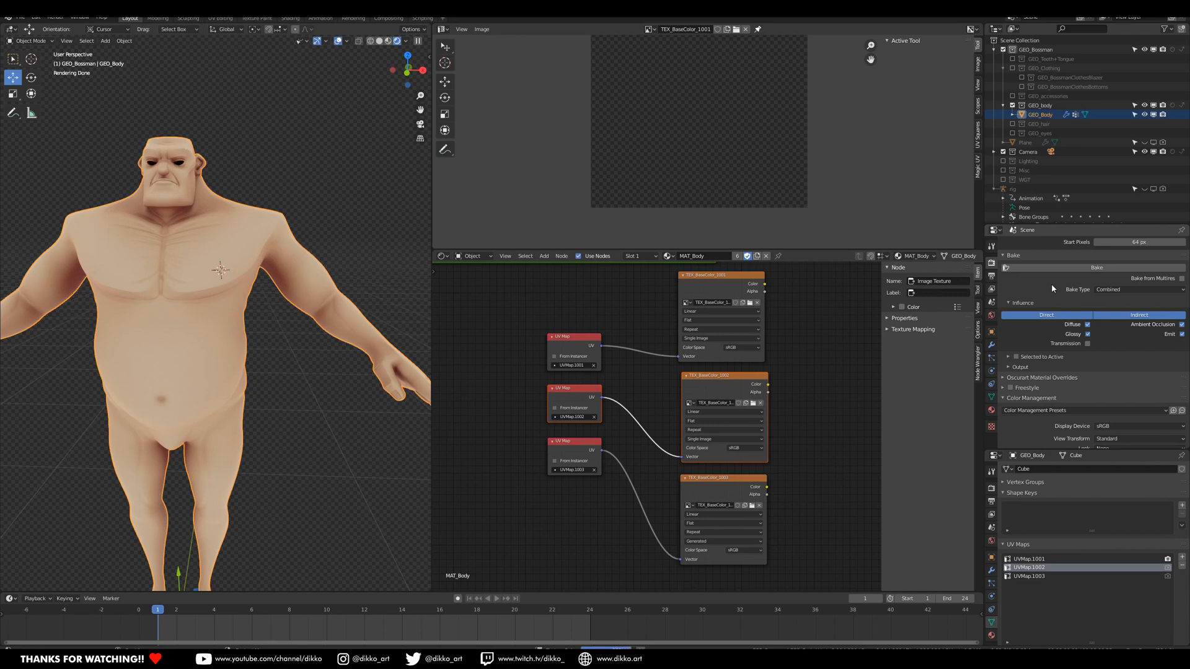
scroll(649, 118, "up", 3)
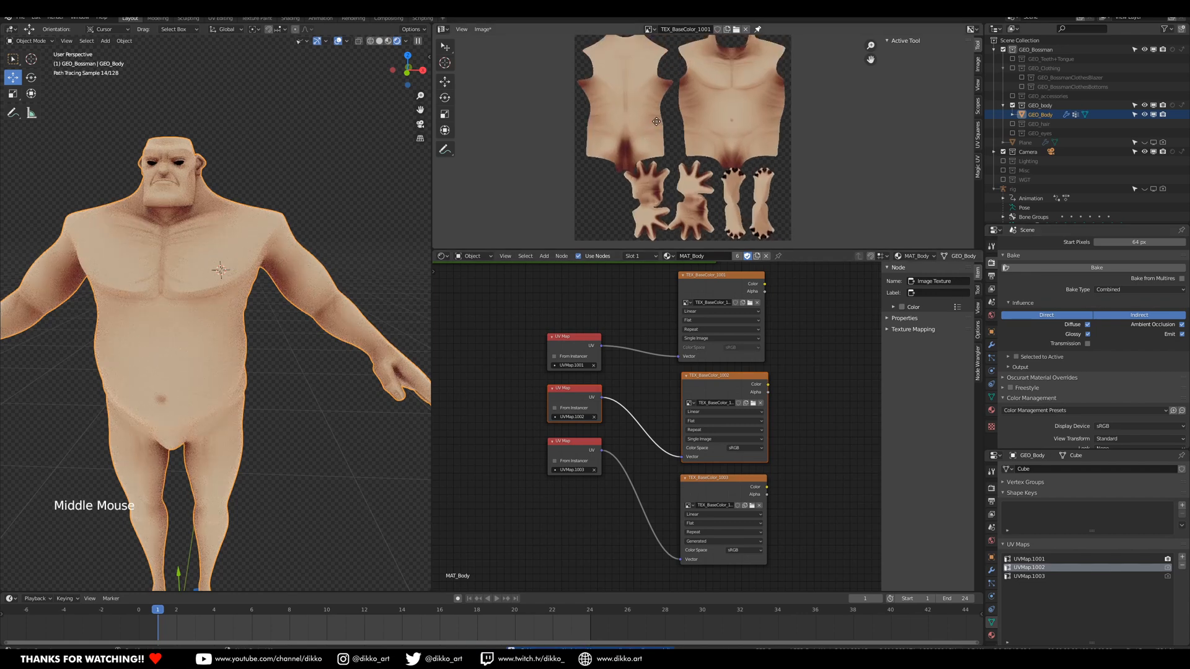
scroll(649, 114, "up", 1)
middle_click_drag(649, 114, 668, 192)
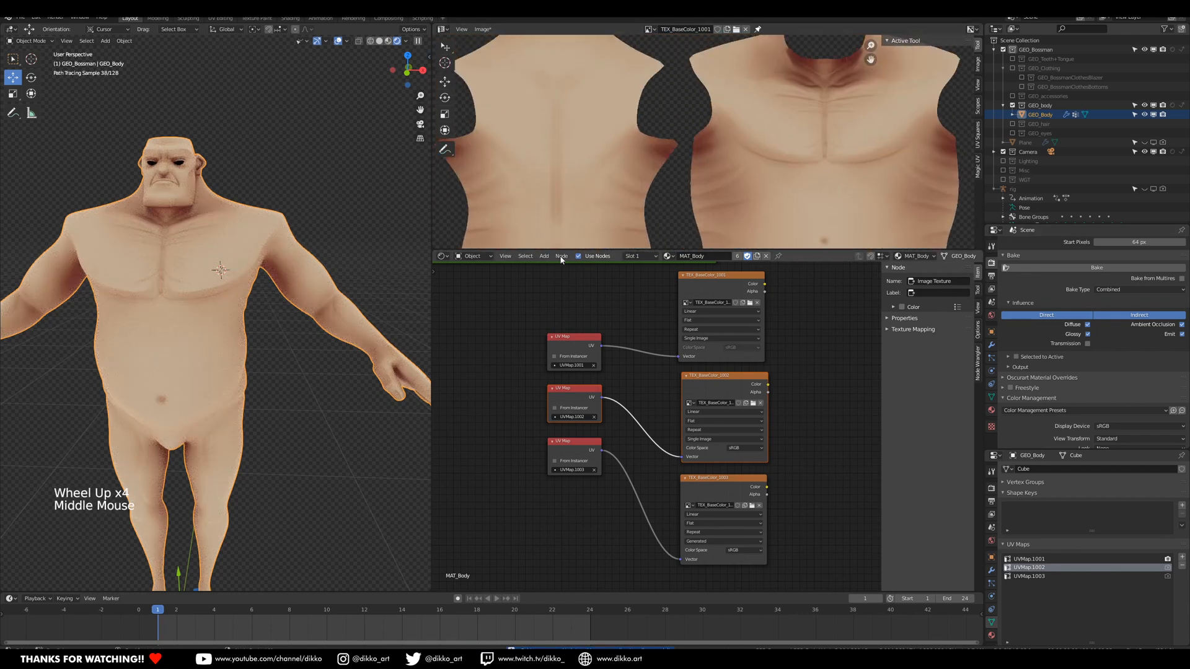
Save the baked torso image over TEX_BaseColor_1002.png in the 04_Bakes folder.
left_click(496, 28)
left_click(524, 113)
left_click(698, 304)
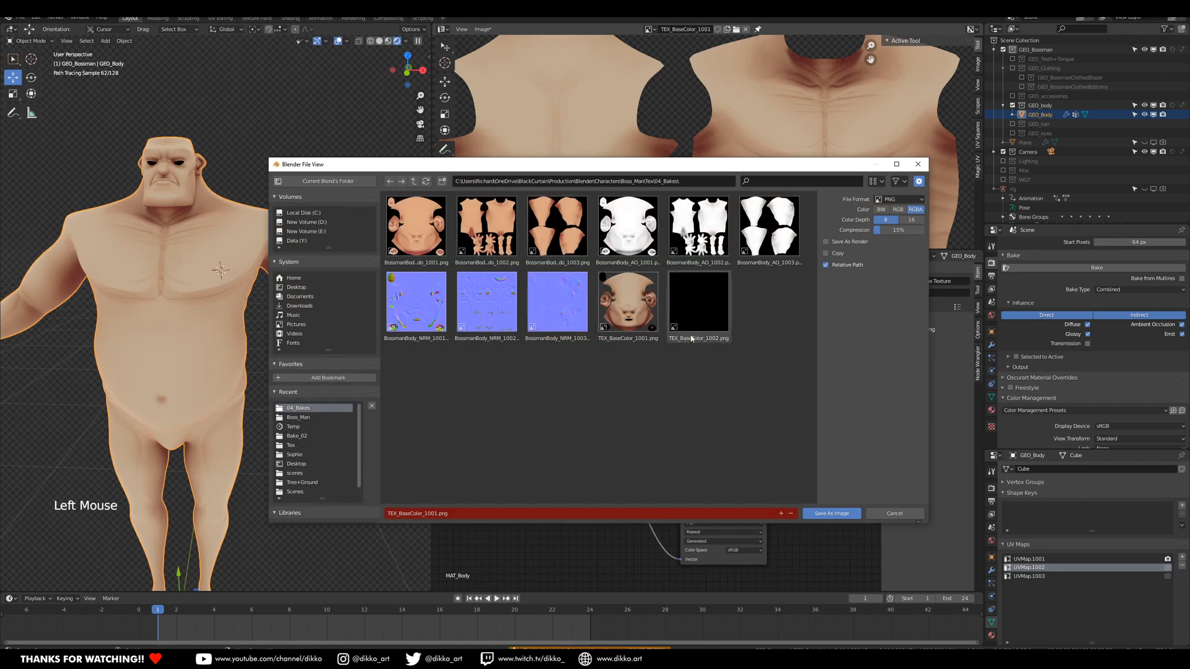
left_click(853, 515)
Move the UVMap.1003 node and its TEX_BaseColor_1003 node slightly down together, and make UVMap.1003 the active UV map.
middle_click_drag(605, 499, 562, 394)
left_click_drag(486, 345, 565, 376)
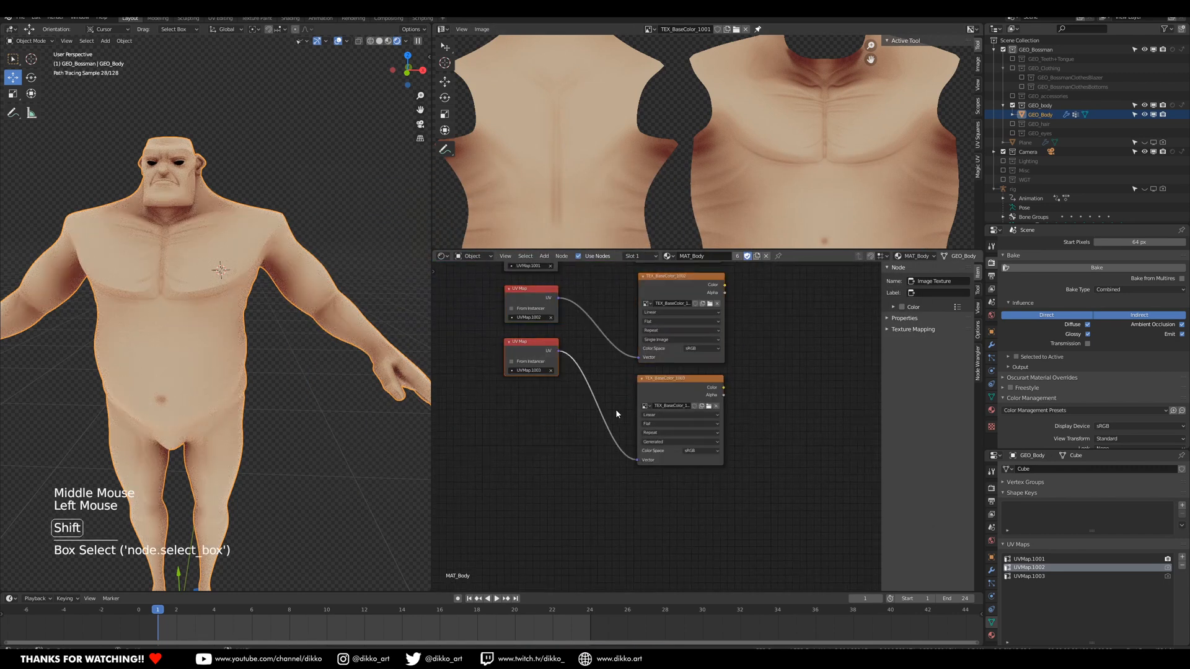
left_click_drag(616, 411, 679, 447, "shift")
left_click_drag(534, 347, 535, 377)
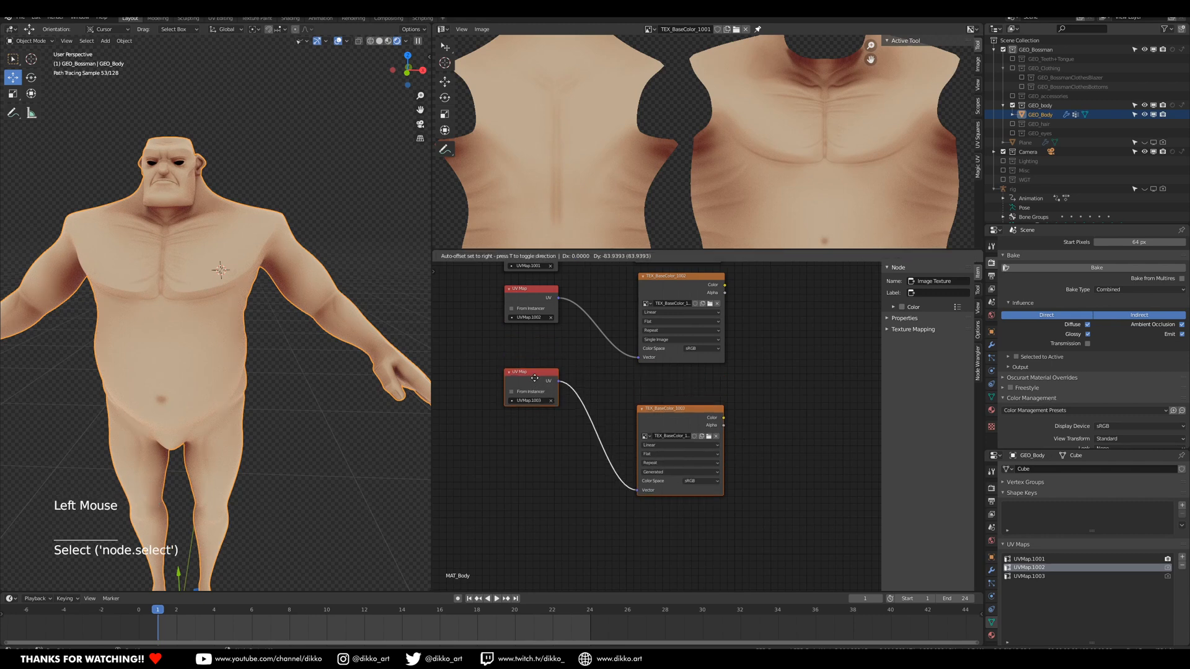
left_click(1025, 577)
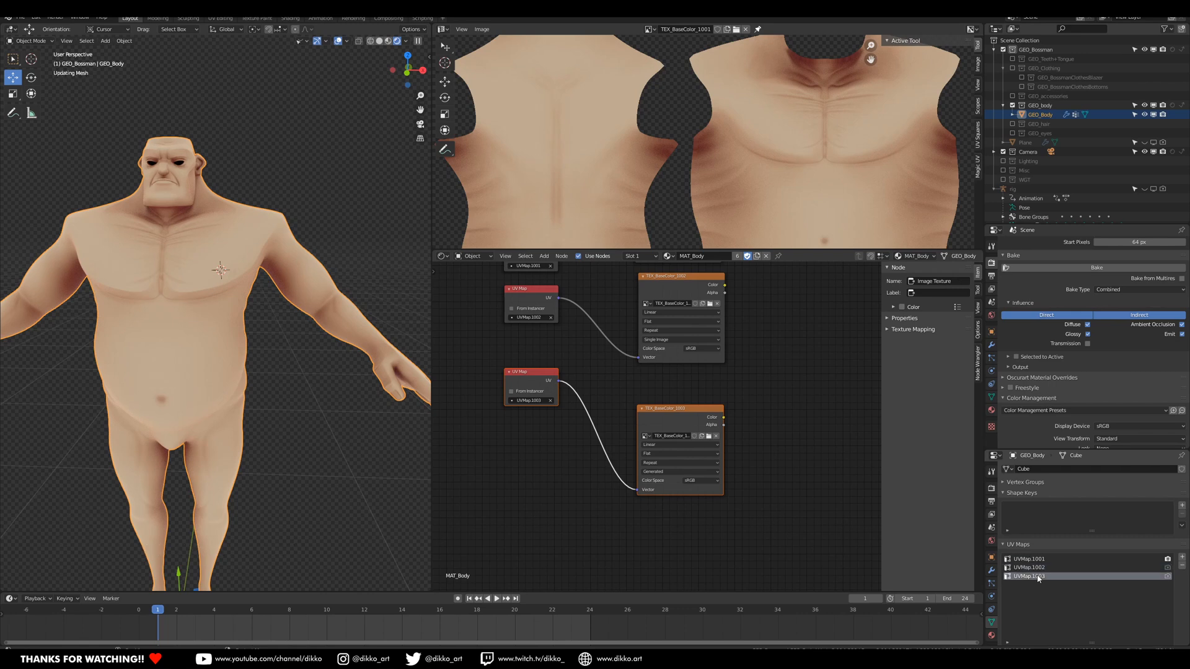
Run the combined bake for the UVMap.1003 tile and widen the TEX_BaseColor_1003 image node slightly.
left_click(1046, 271)
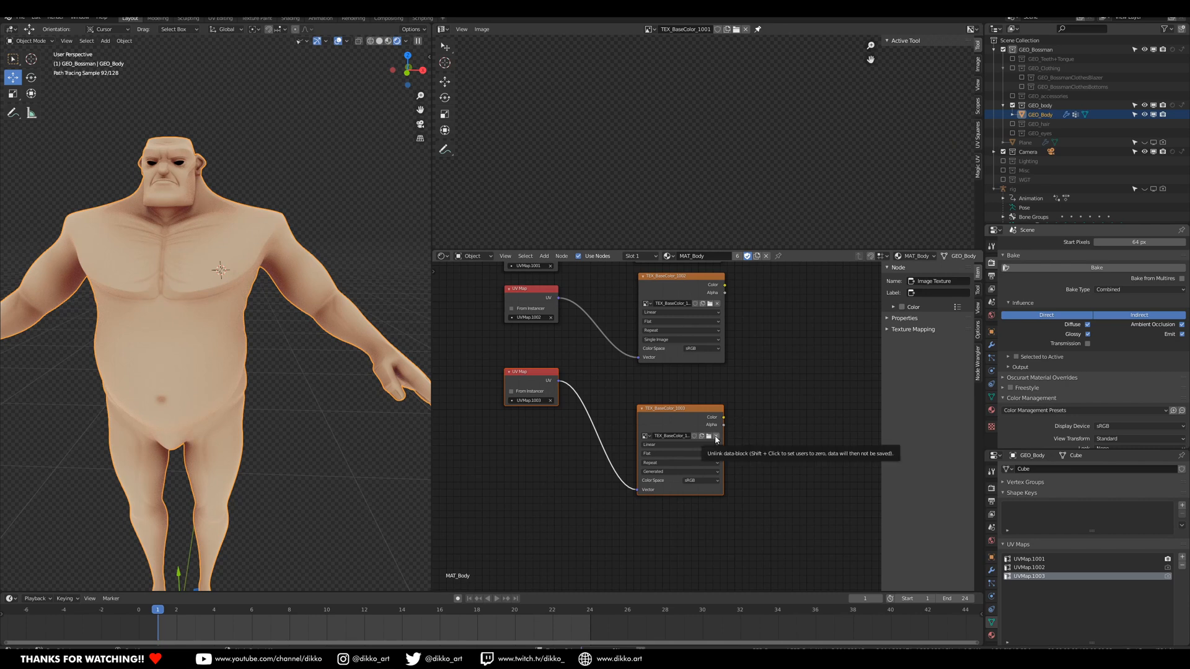
left_click(737, 448)
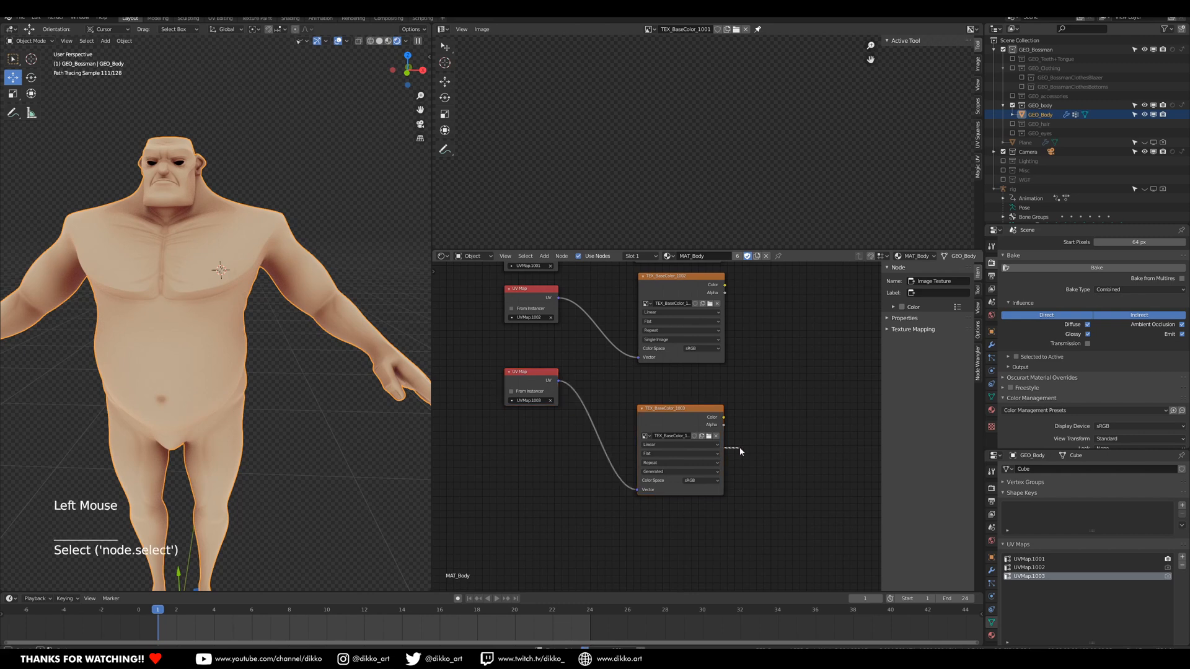
mouse_move(724, 453)
left_mouse_down()
mouse_move(755, 454)
mouse_move(742, 454)
left_mouse_up()
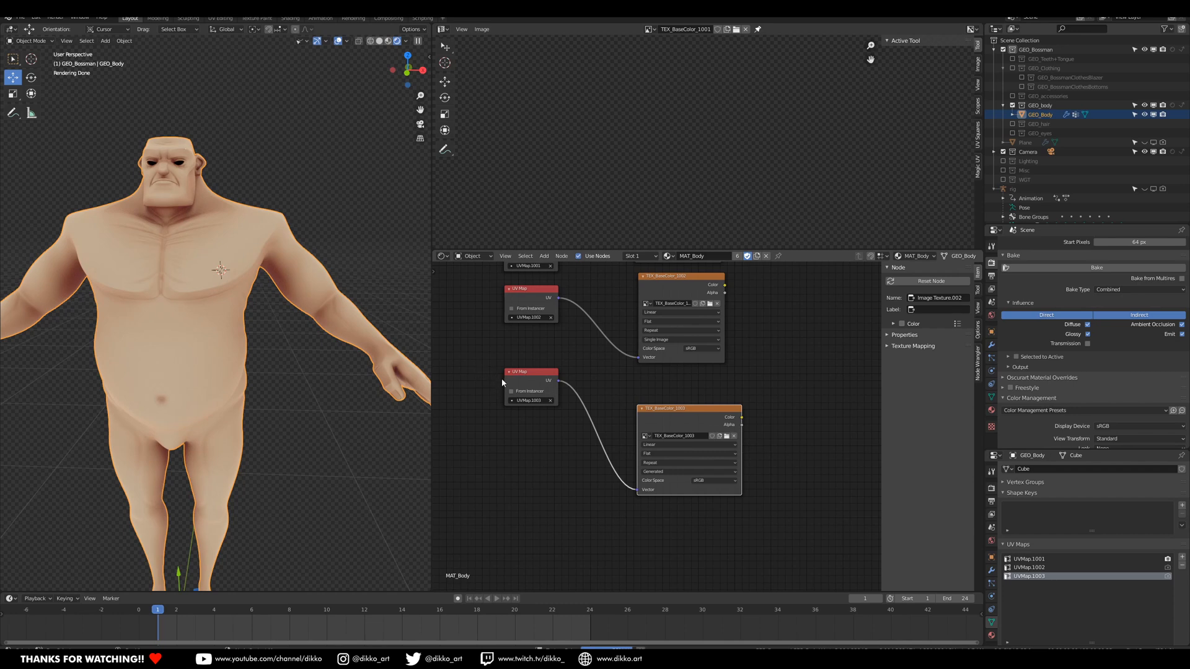
Save the baked limb image as TEX_BaseColor_1003.png in the 04_Bakes folder.
scroll(638, 140, "down", 2)
scroll(637, 140, "down", 1)
middle_click_drag(638, 140, 702, 40)
scroll(648, 134, "down", 1)
left_click(483, 29)
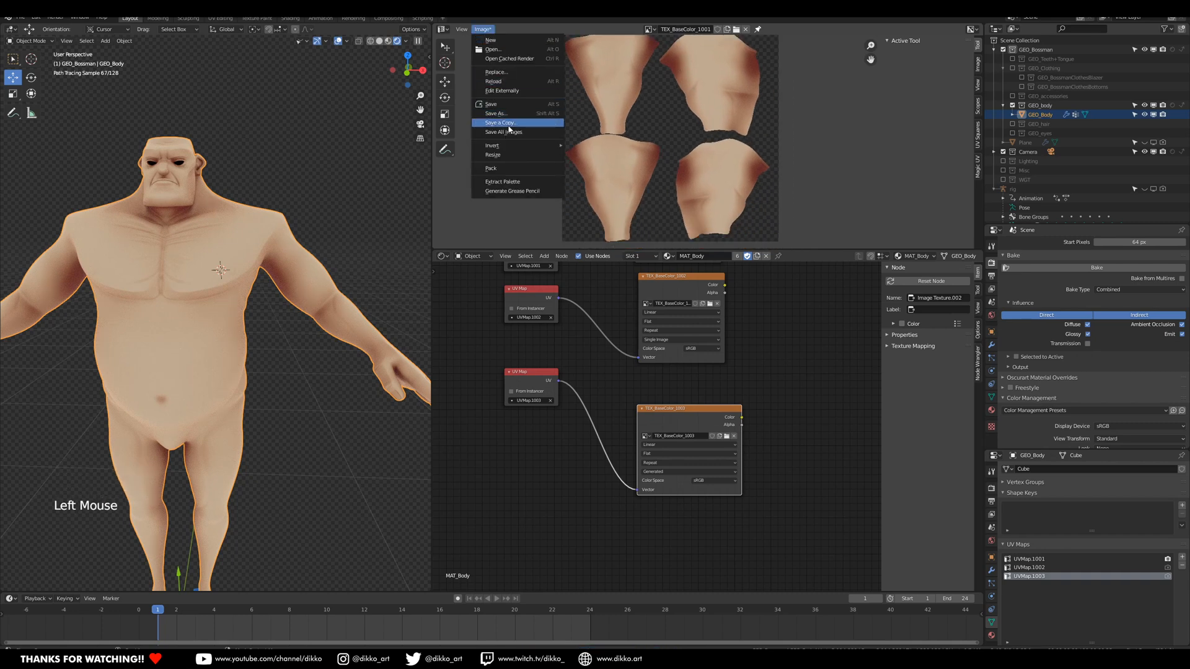
left_click(495, 113)
left_click(437, 515)
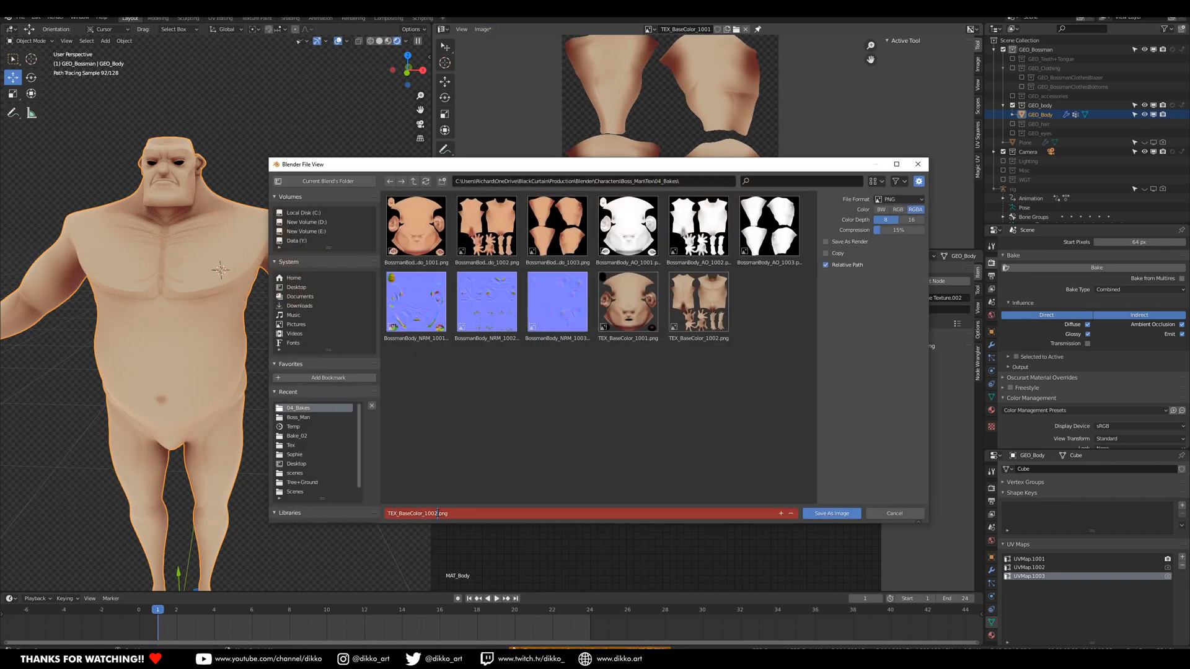
key("BackSpace")
type("3")
left_click(838, 514)
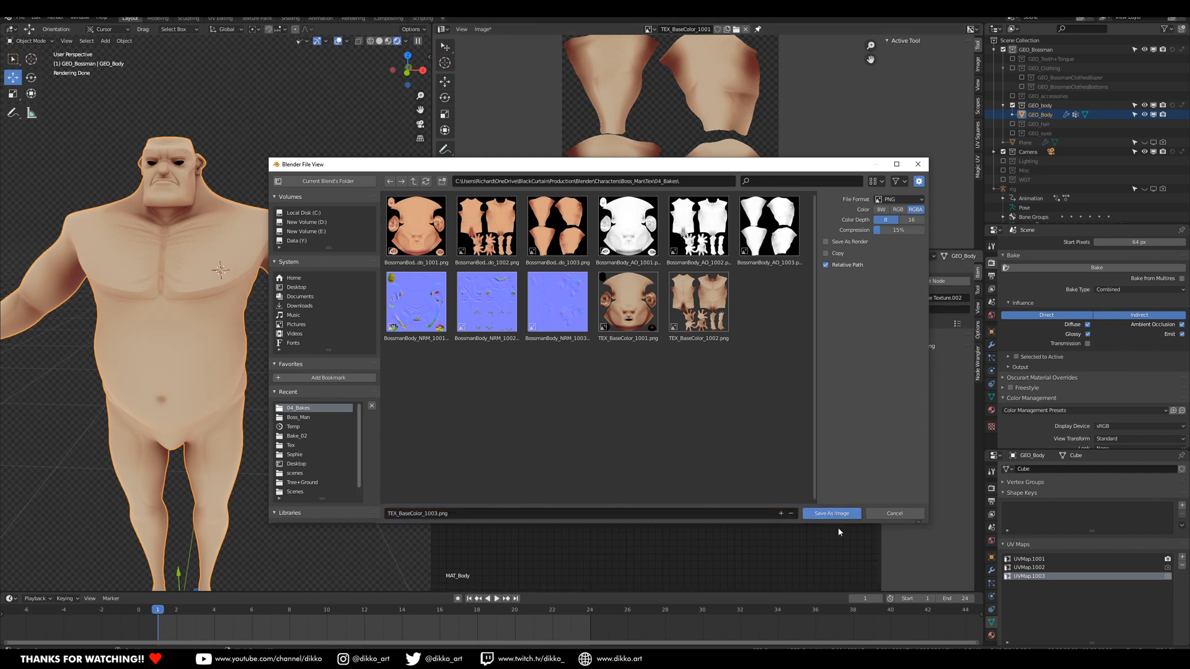
left_click(834, 515)
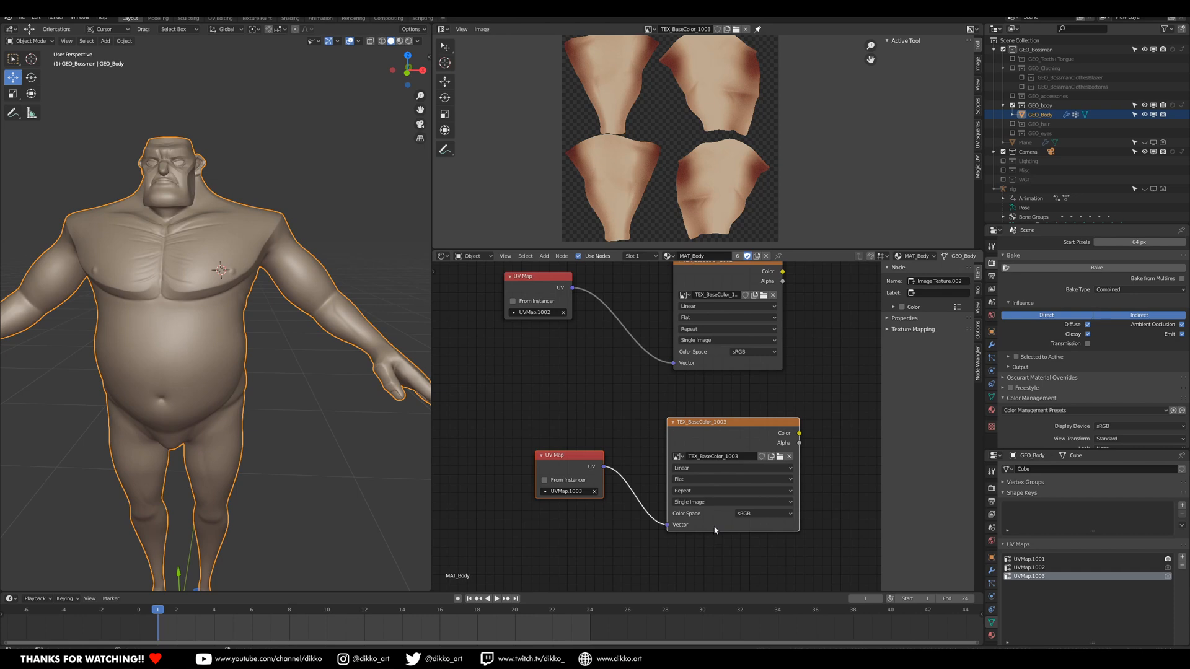
Shift the UVMap.1003 node and its TEX_BaseColor_1003 node slightly together, and set the bake type to Normal.
left_click_drag(539, 389, 762, 531)
left_click_drag(723, 442, 709, 431)
left_click(669, 560)
left_click(1134, 290)
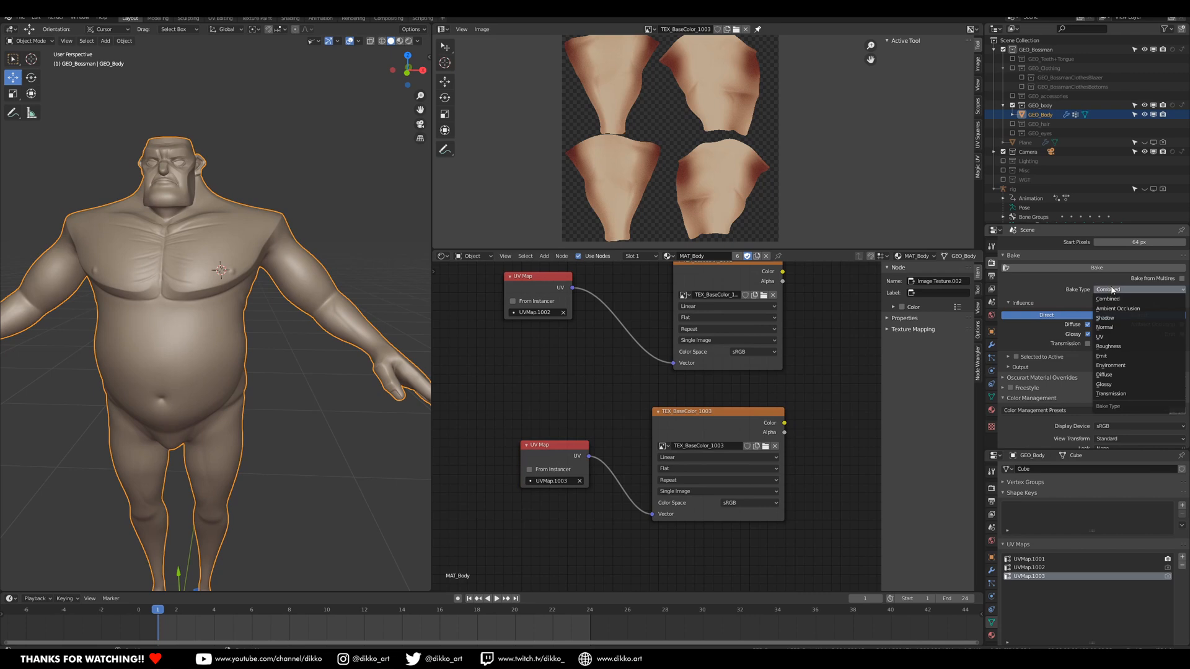
left_click(1127, 328)
Reposition the UVMap.1001 node beside its image node.
middle_click_drag(563, 325, 570, 503)
left_click_drag(545, 412, 570, 385)
left_click_drag(549, 346, 586, 362)
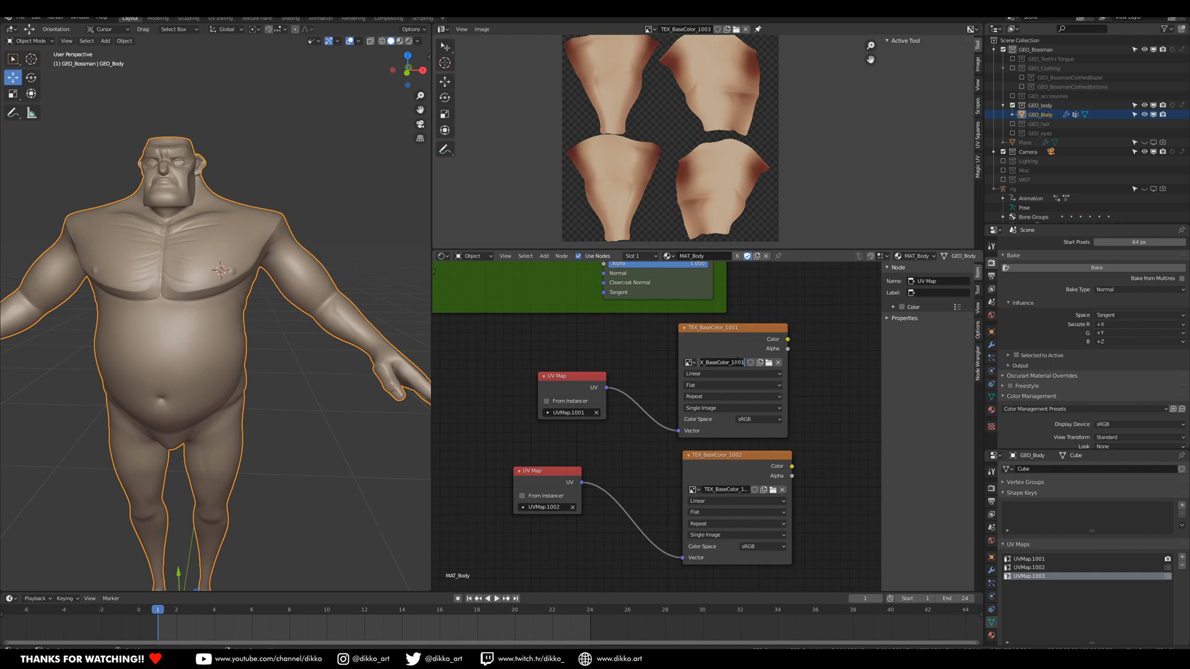
Create a new blank 2048 × 2048 px image named TEX_BaseNRM_1001 in the image node linked to UVMap.1001.
key("Return")
left_click(759, 364)
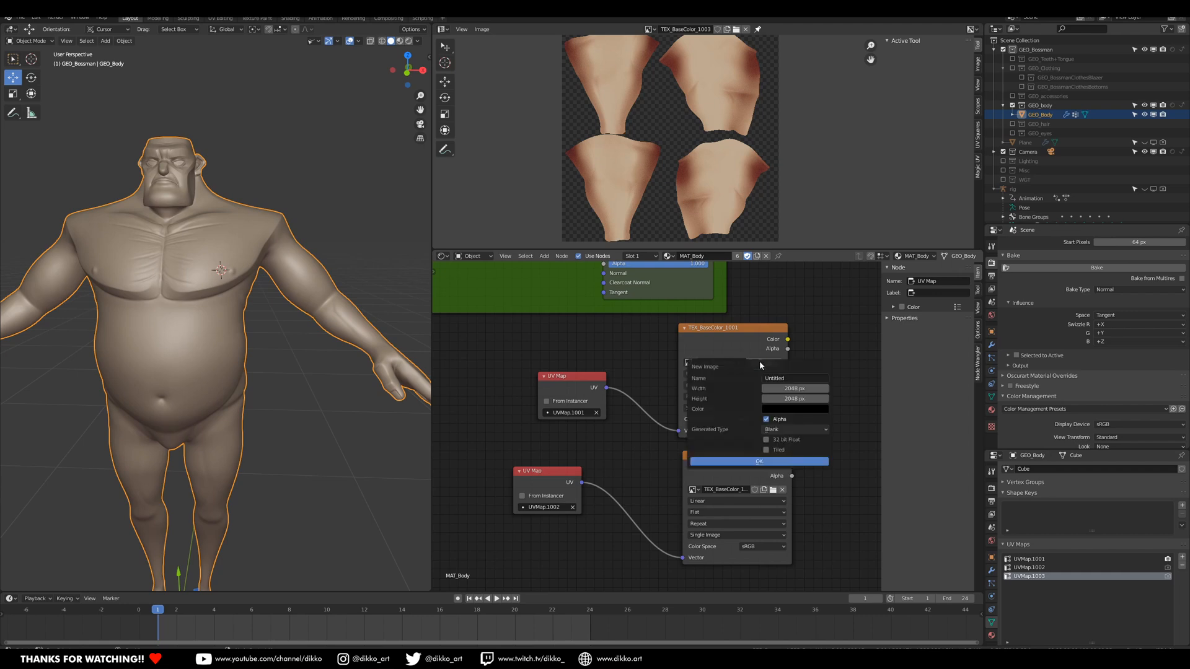
left_click(797, 378)
type("TEX_BaseColor_1001")
key("BackSpace")
key("BackSpace")
key("BackSpace")
key("BackSpace")
key("BackSpace")
type("NRM")
key("Return")
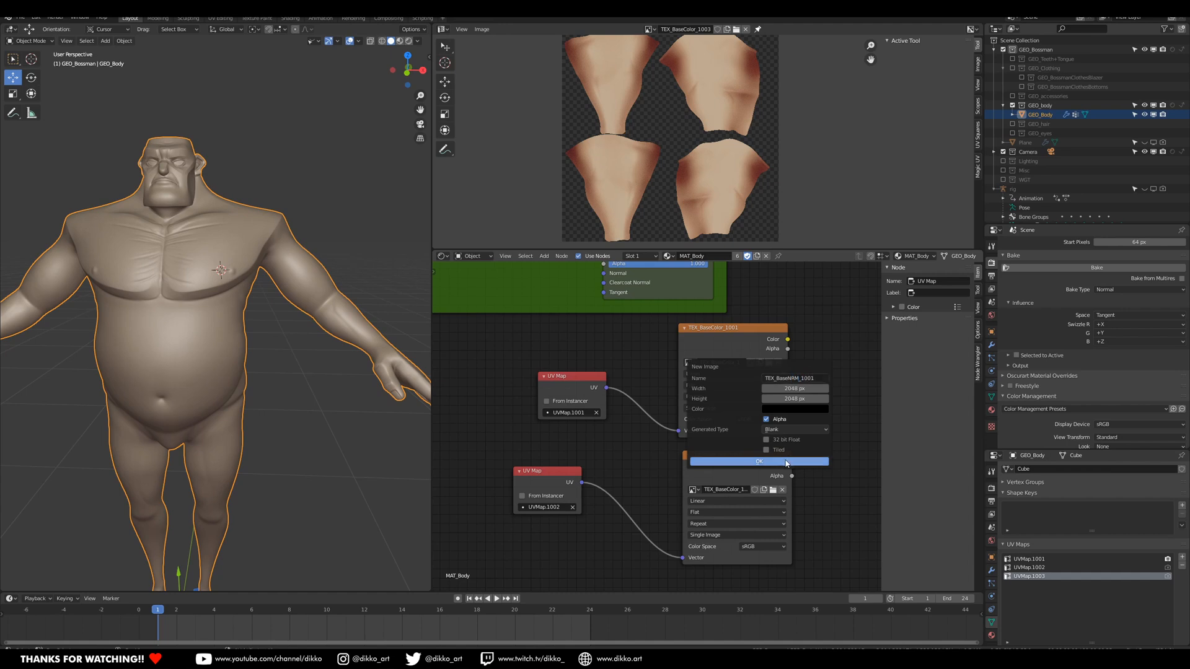
left_click(785, 463)
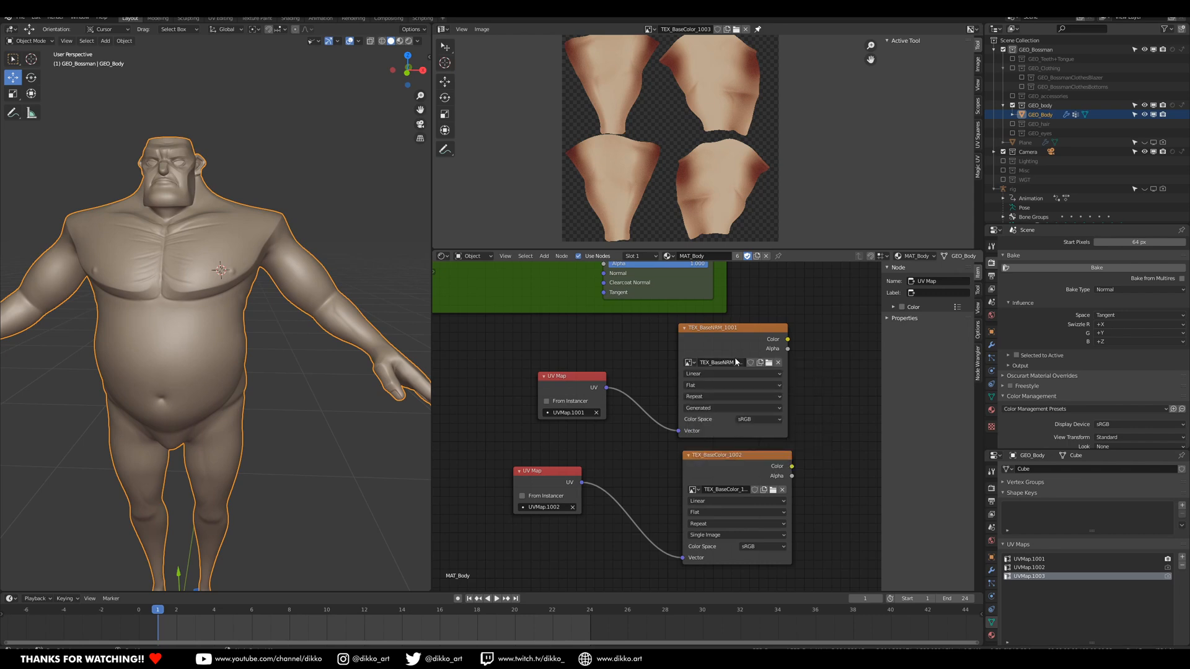
Create new images TEX_BaseNRM_1002 and TEX_BaseNRM_1003 in the image nodes linked to UVMap.1002 and UVMap.1003.
left_click(763, 489)
key("Return")
left_click(779, 589)
middle_click_drag(778, 541, 788, 361)
left_click(776, 463)
double_click(833, 481)
left_click(775, 564)
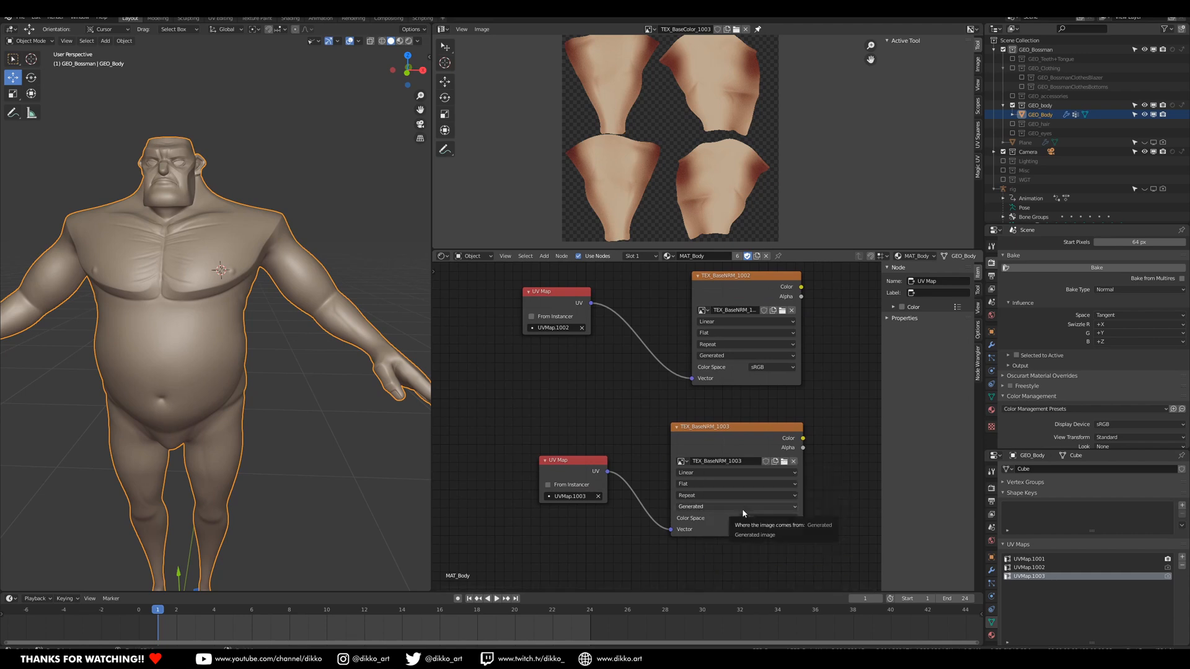
Display the blank TEX_BaseNRM_1001 image and save it as TEX_BaseNRM_1001.png in the 04_Bakes folder.
left_click(649, 30)
left_click(716, 70)
left_click(482, 30)
left_click(496, 115)
left_click(832, 513)
Display the blank TEX_BaseNRM_1002 image and save it as TEX_BaseNRM_1002.png in the 04_Bakes folder.
left_click(649, 29)
left_click(688, 79)
left_click(484, 30)
left_click(496, 115)
left_click(832, 513)
Display the blank TEX_BaseNRM_1003 image and save it as TEX_BaseNRM_1003.png in the 04_Bakes folder.
left_click(650, 29)
left_click(688, 87)
left_click(484, 29)
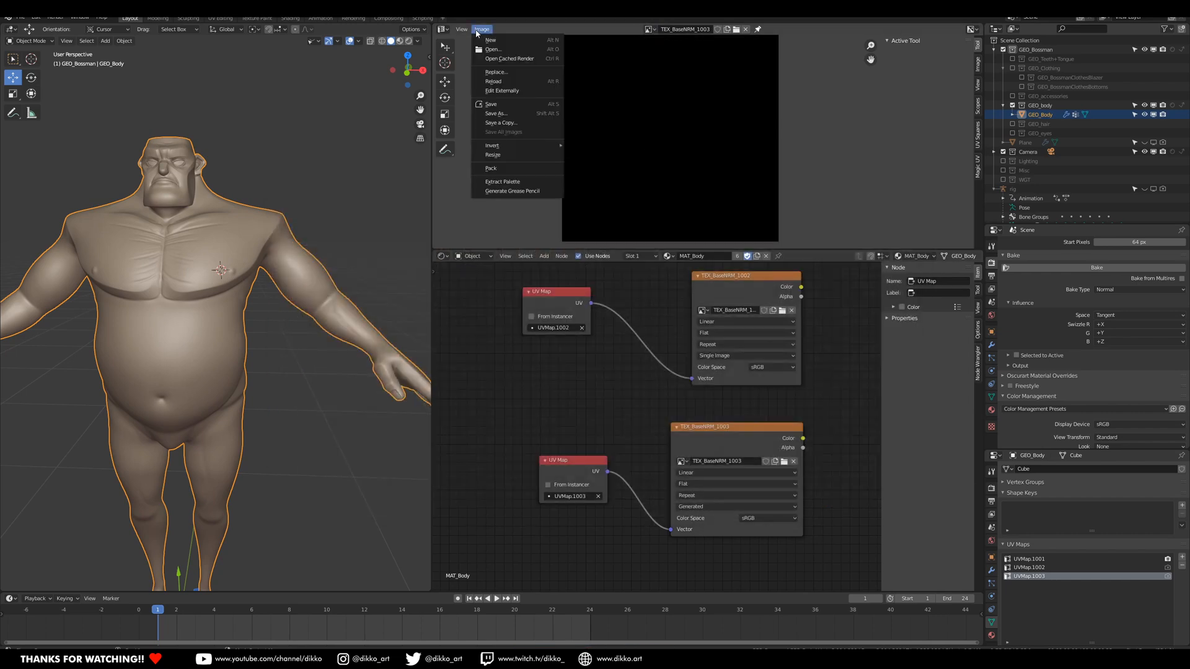
left_click(495, 115)
left_click(832, 514)
Rearrange the UV map nodes and their normal image nodes into three neatly aligned pairs.
left_click_drag(542, 449, 571, 472)
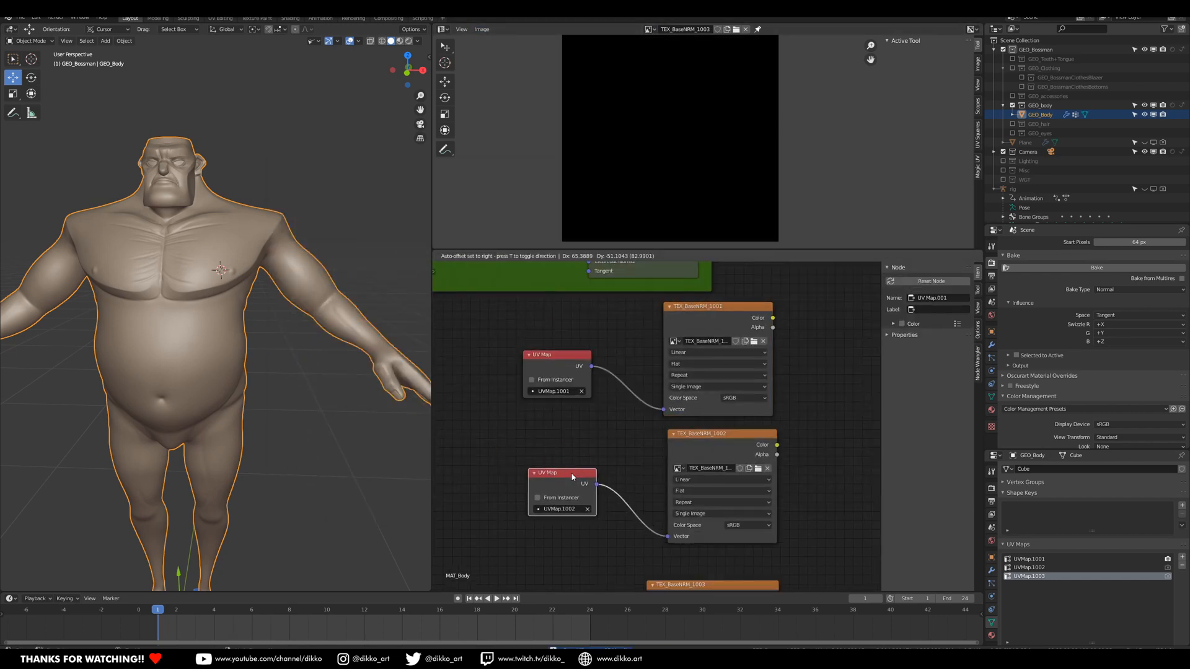
scroll(571, 473, "down", 1)
middle_click_drag(571, 473, 546, 313)
left_click_drag(676, 409, 689, 406)
left_click_drag(624, 452, 637, 453)
left_click_drag(738, 475, 730, 475)
left_click_drag(713, 418, 705, 419)
left_click_drag(527, 439, 549, 460)
Make UVMap.1001 the active UV map and try to bake the head's normal map.
middle_click_drag(595, 335, 626, 548)
left_click(1024, 561)
scroll(1107, 409, "down", 3)
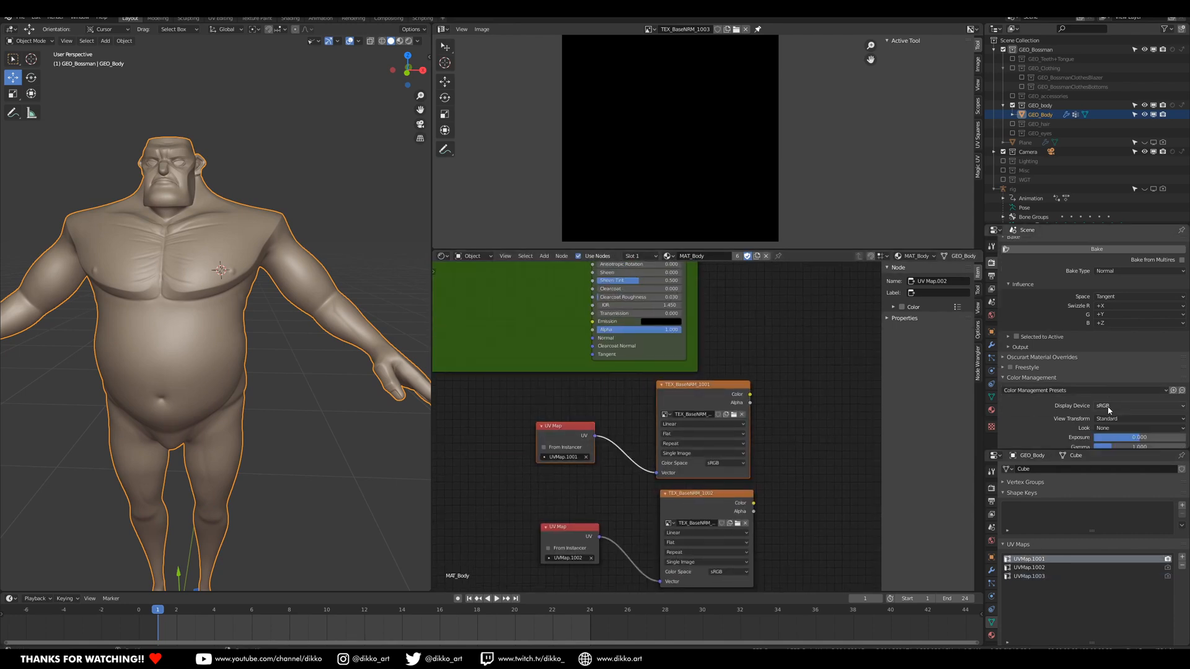
scroll(1084, 411, "up", 2)
left_click(1041, 259)
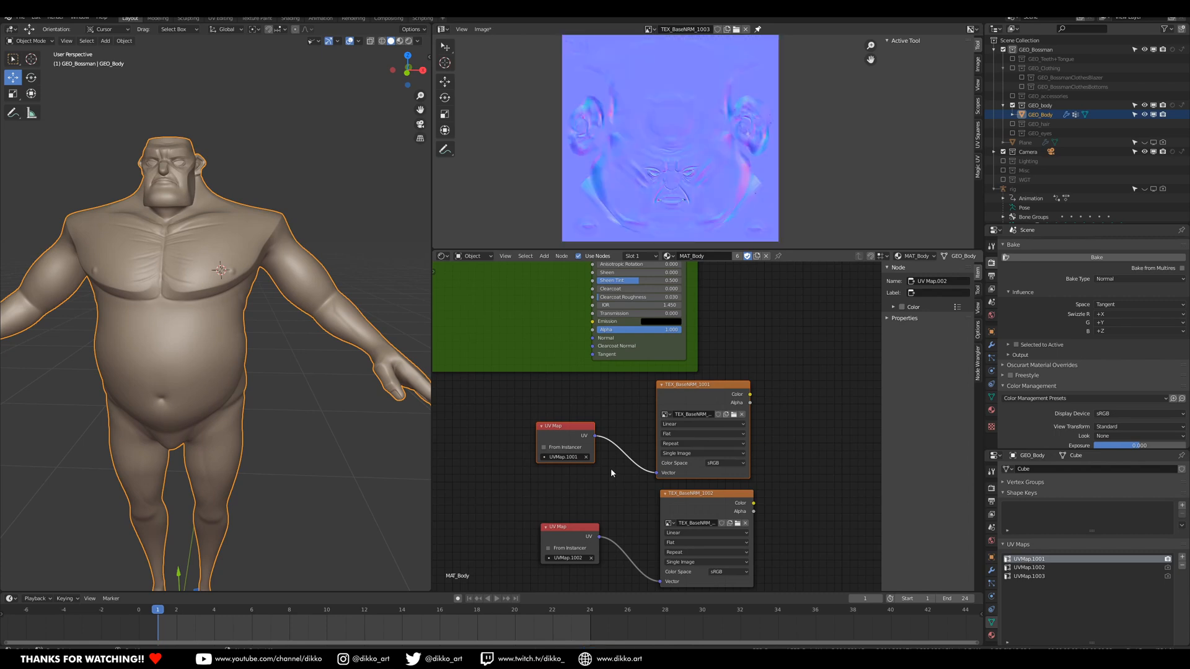
Examine the baked head normal map up close around the eyes and face.
scroll(580, 107, "up", 6)
middle_click_drag(581, 106, 657, 134)
scroll(583, 114, "down", 3)
scroll(812, 108, "up", 3)
middle_click_drag(811, 108, 697, 139)
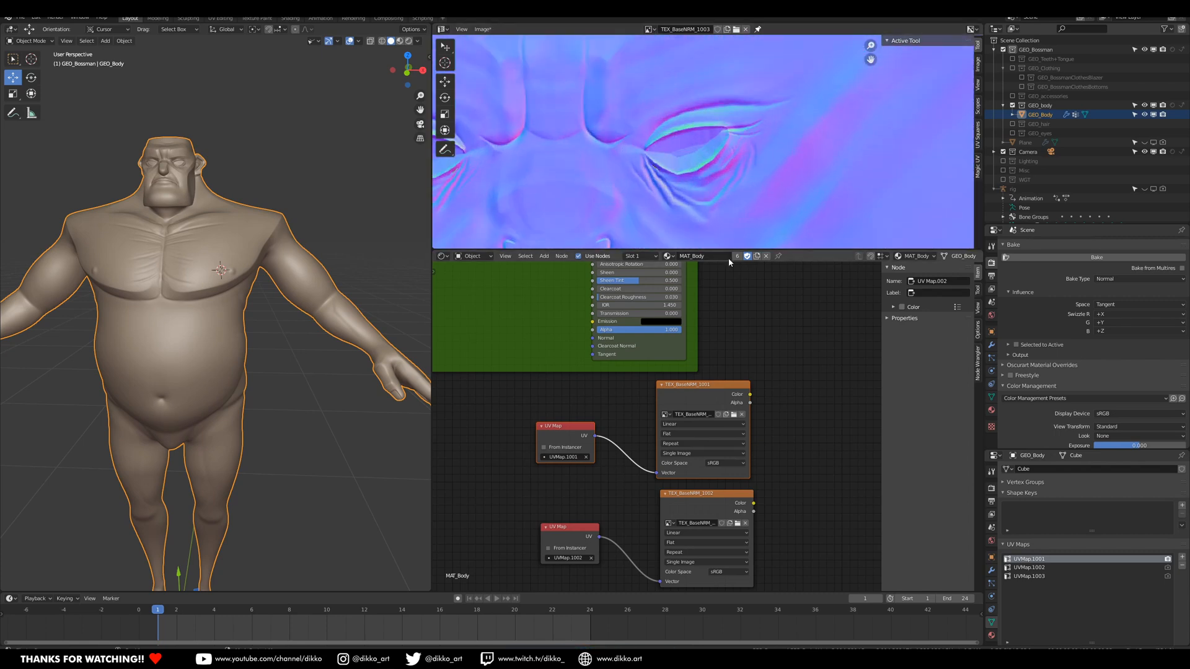
scroll(714, 186, "down", 8)
middle_click_drag(712, 186, 688, 136)
left_click_drag(522, 403, 776, 492)
left_click(734, 300)
left_click(482, 29)
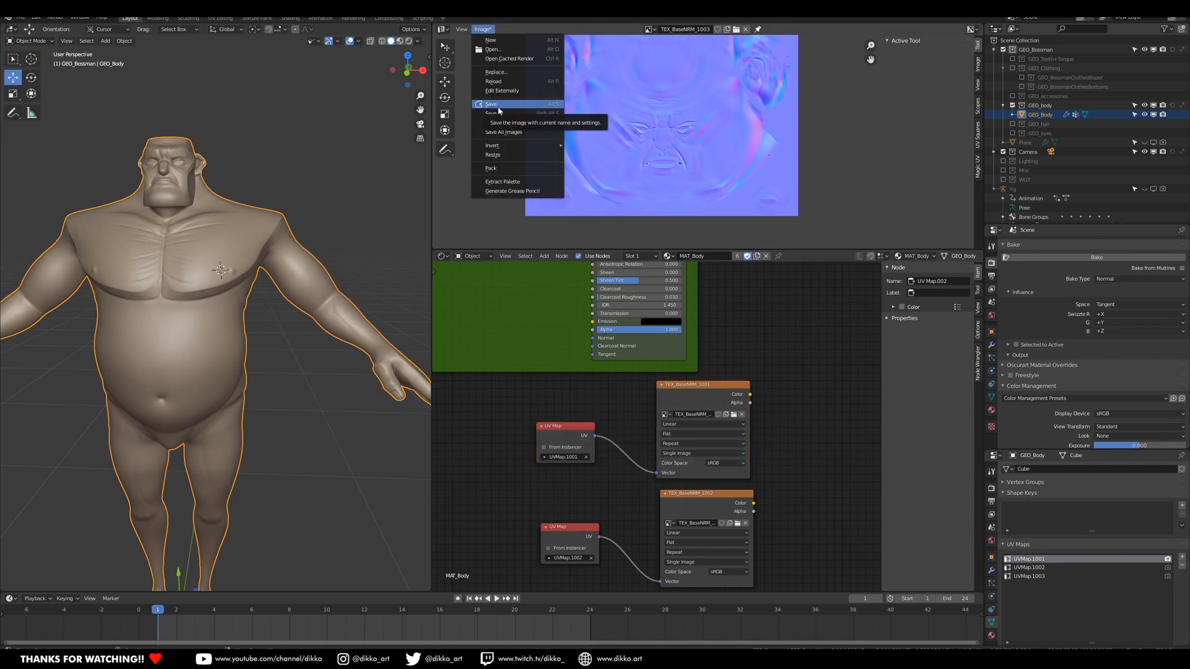
scroll(688, 403, "down", 3)
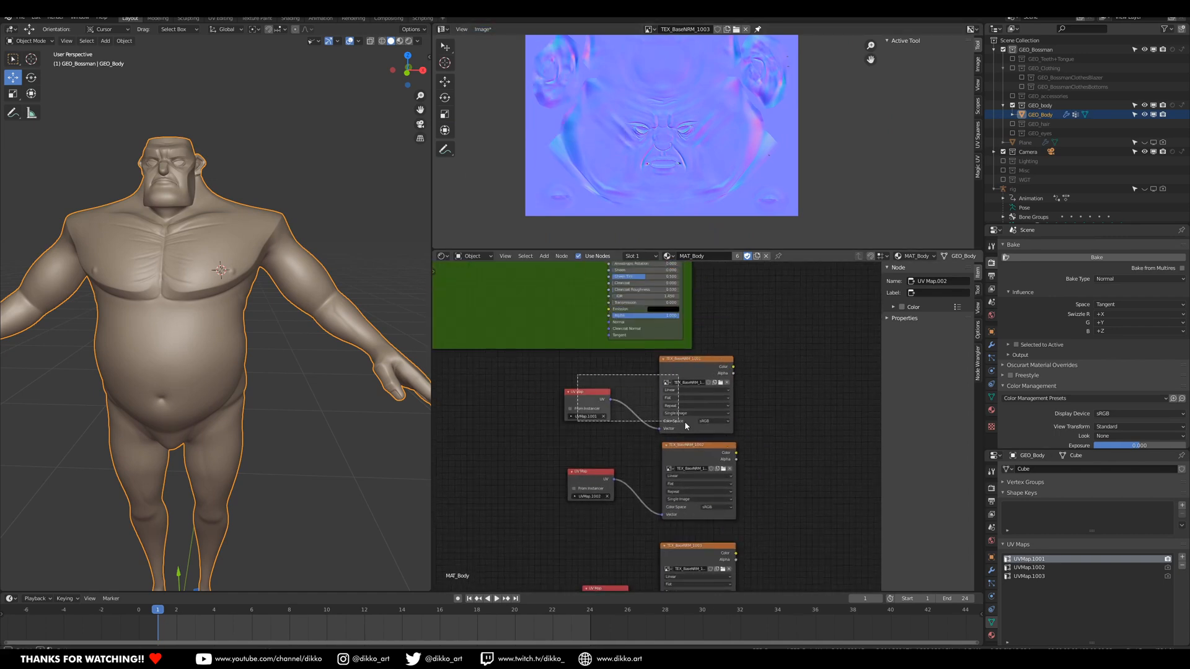
Make the TEX_BaseNRM_1001 node active, display its image, and run the normal bake for the head.
left_click(716, 374)
left_click(649, 29)
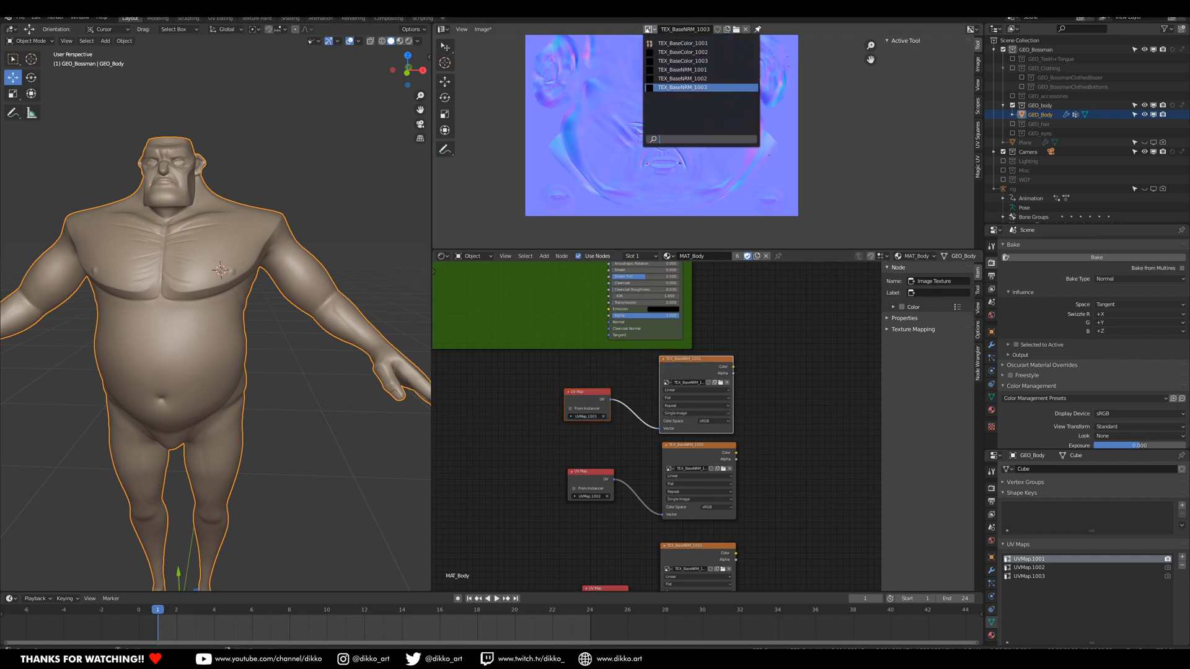
left_click(679, 86)
left_click_drag(547, 374, 785, 420)
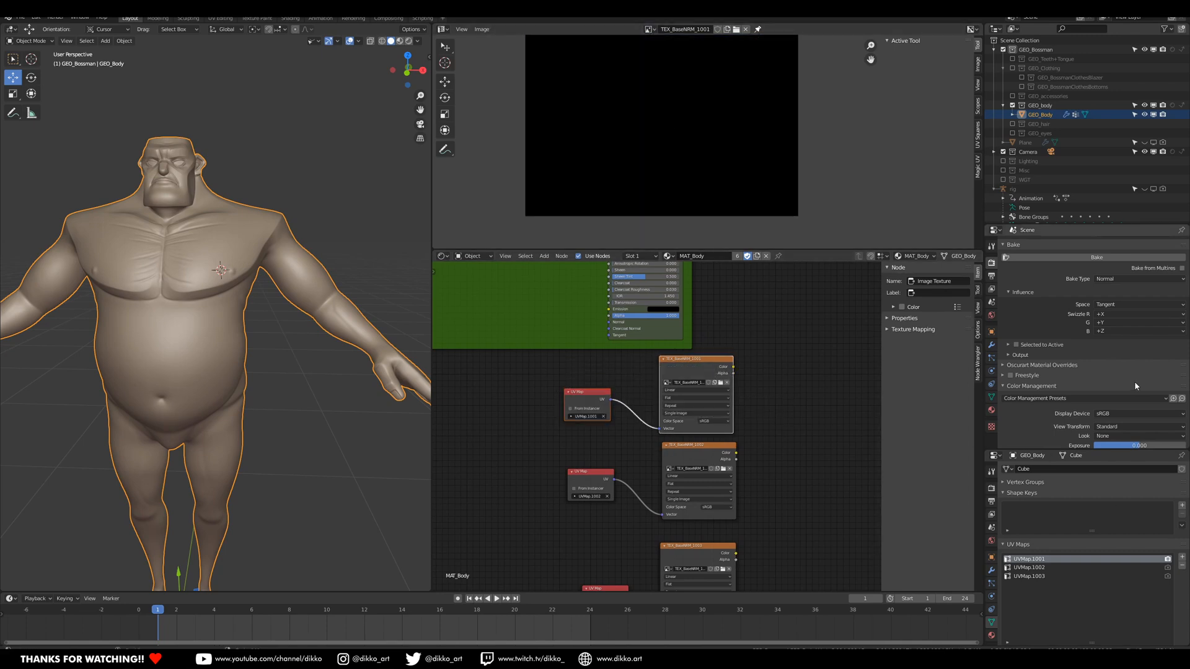
left_click(1072, 258)
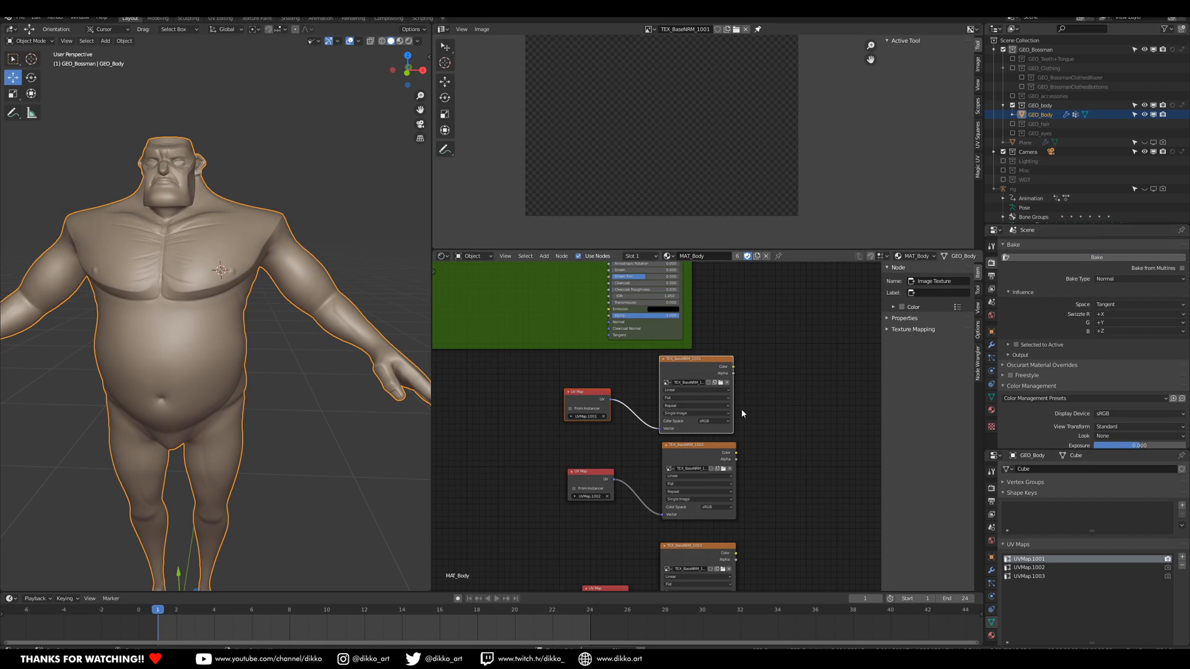
Save the baked head normal map over TEX_BaseNRM_1001.png in the 04_Bakes folder.
left_click(482, 29)
left_click(512, 115)
double_click(628, 260)
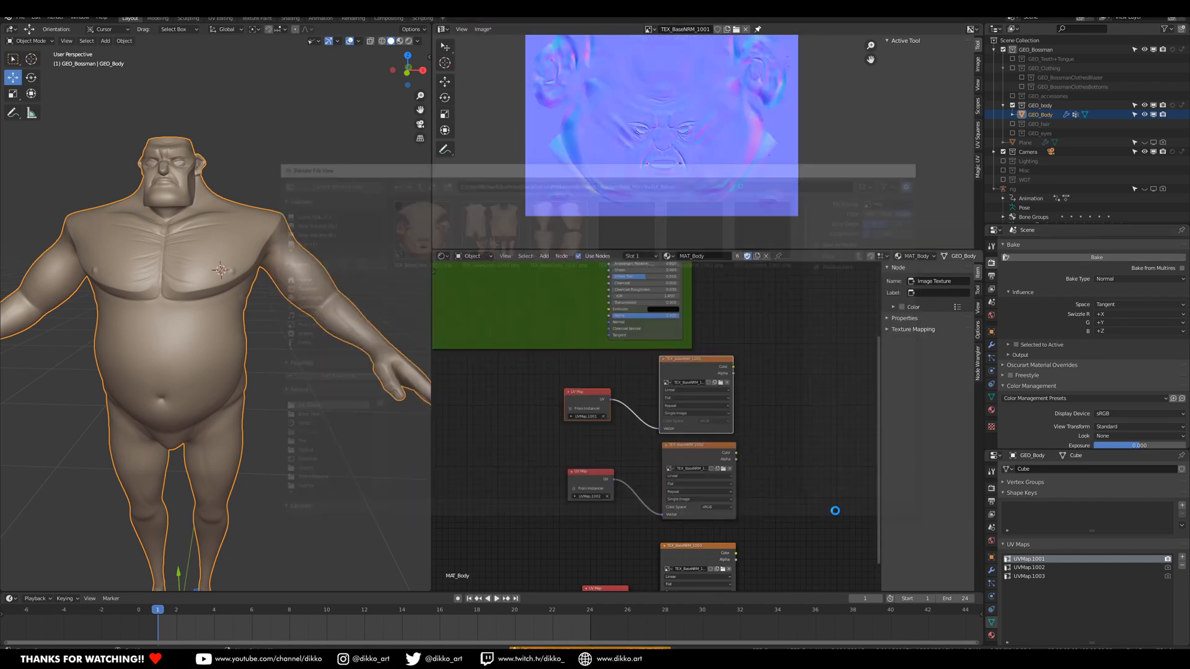
Select the UVMap.1002 and TEX_BaseNRM_1002 nodes, activate UVMap.1002, and run the normal bake for the torso, hands and feet.
left_click(670, 453)
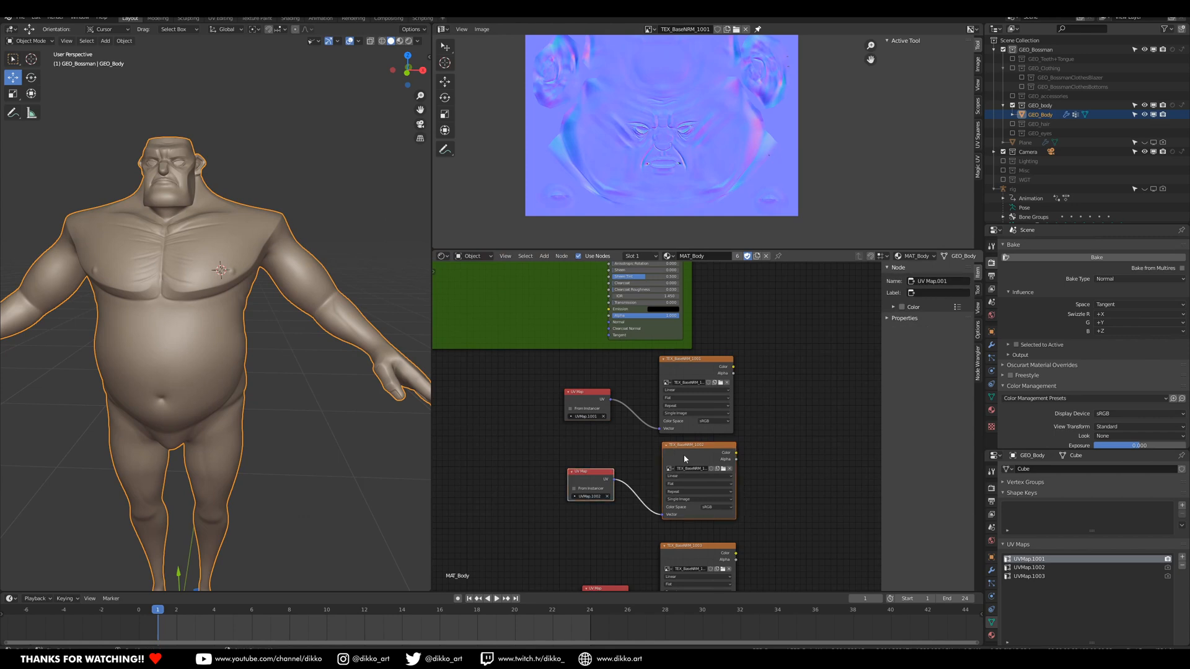
left_click(1045, 568)
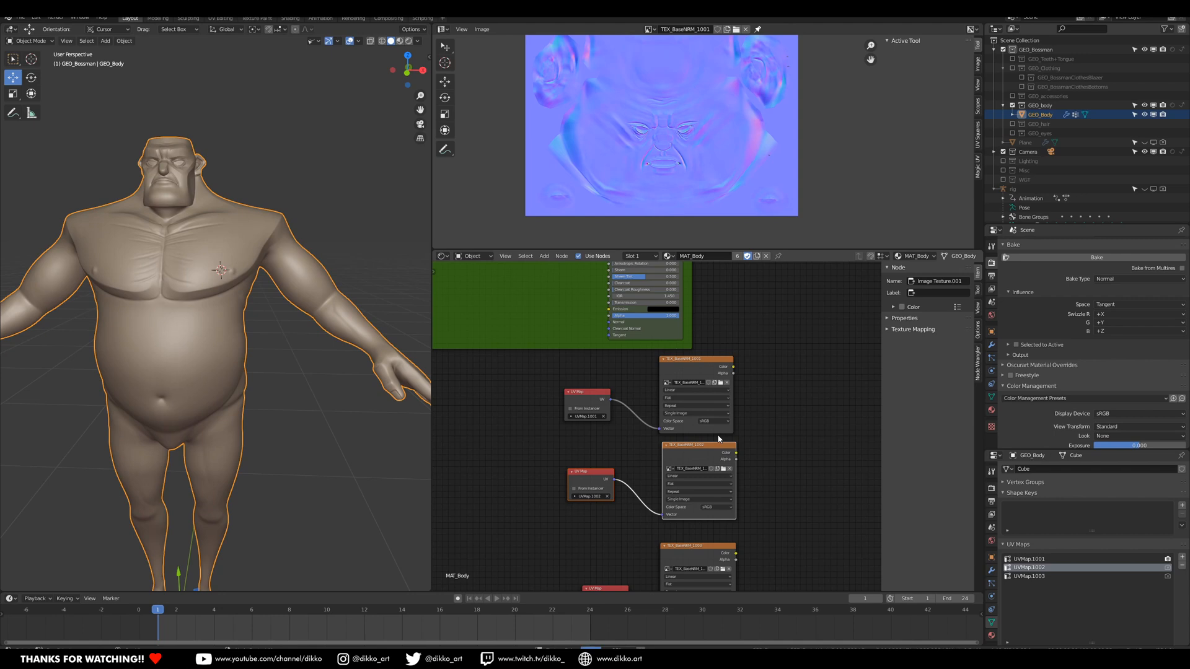
scroll(638, 148, "up", 4)
Save the baked torso normal map over TEX_BaseNRM_1002.png in the 04_Bakes folder.
left_click(485, 30)
left_click(501, 123)
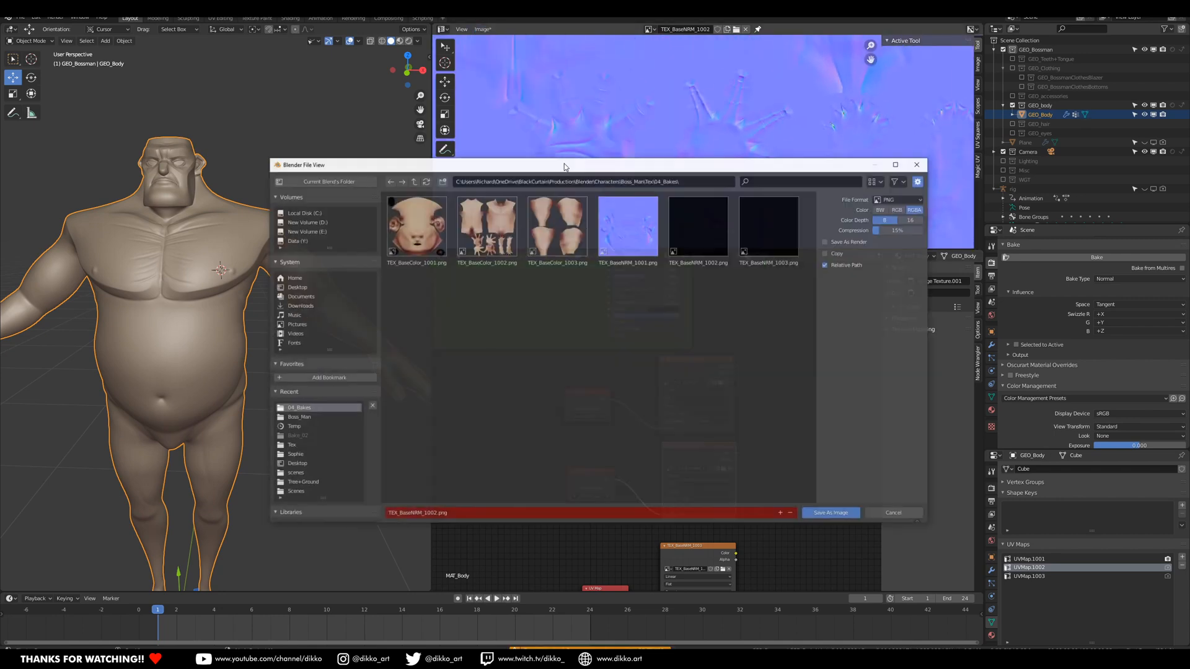
left_click(842, 513)
Select the UVMap.1003 and TEX_BaseNRM_1003 nodes, activate UVMap.1003, and run the normal bake for that tile.
middle_click_drag(631, 559, 594, 460)
left_click_drag(532, 513, 631, 449)
left_click(658, 454)
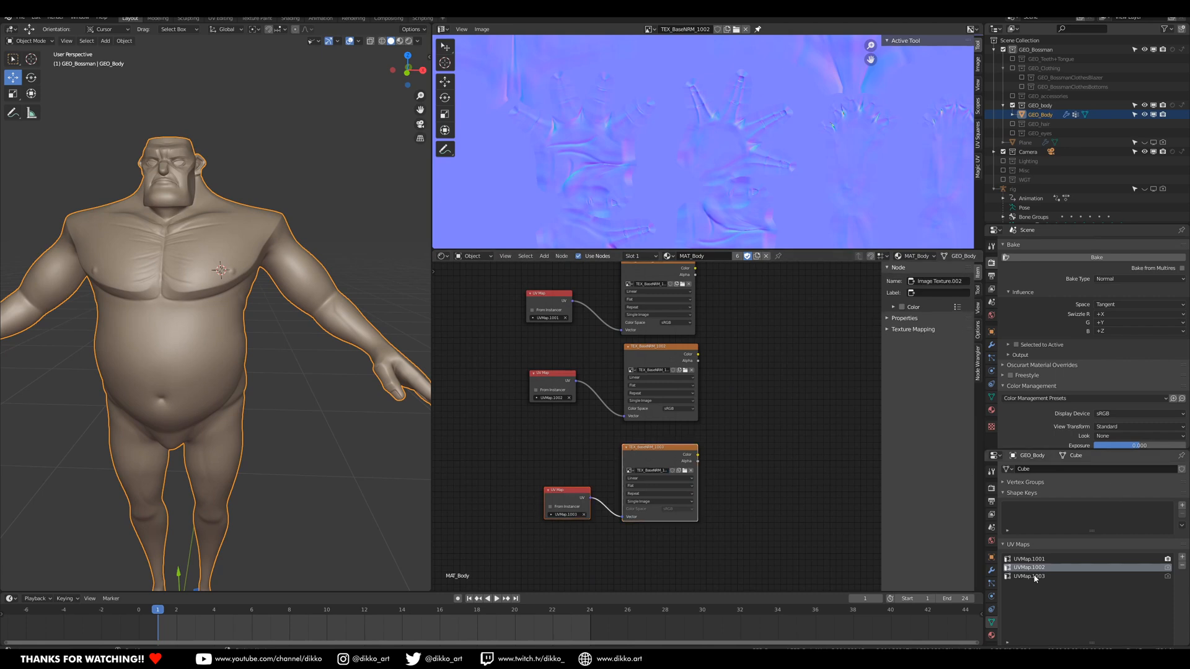
left_click(1030, 576)
scroll(1046, 419, "down", 2)
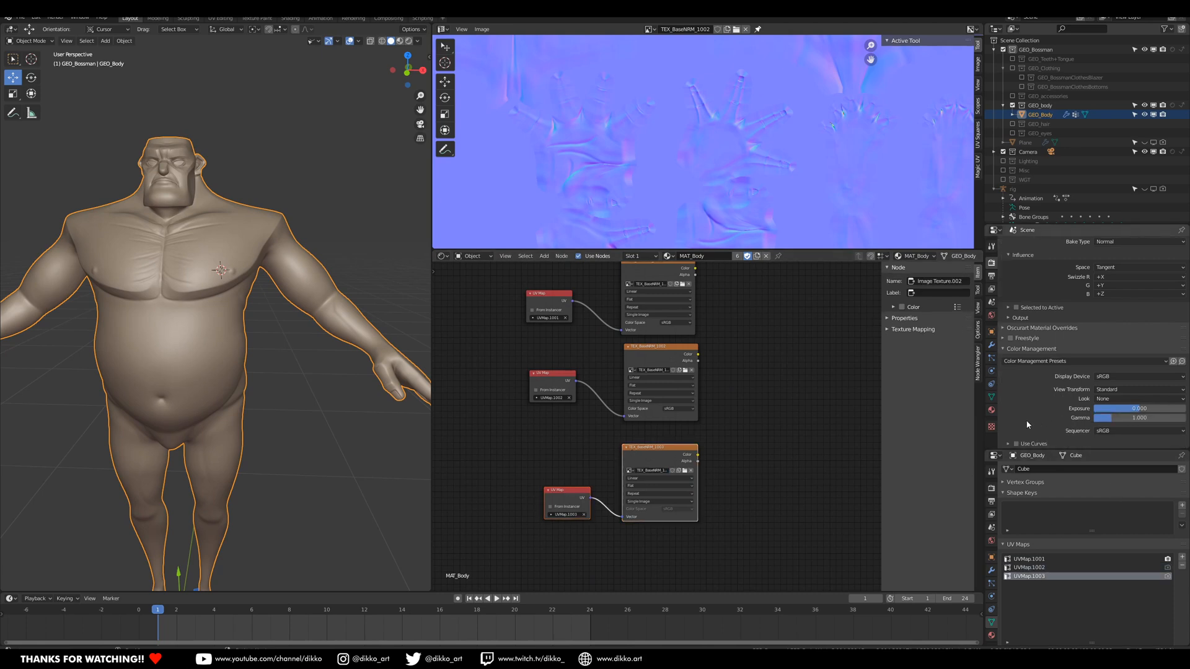
scroll(1035, 407, "up", 1)
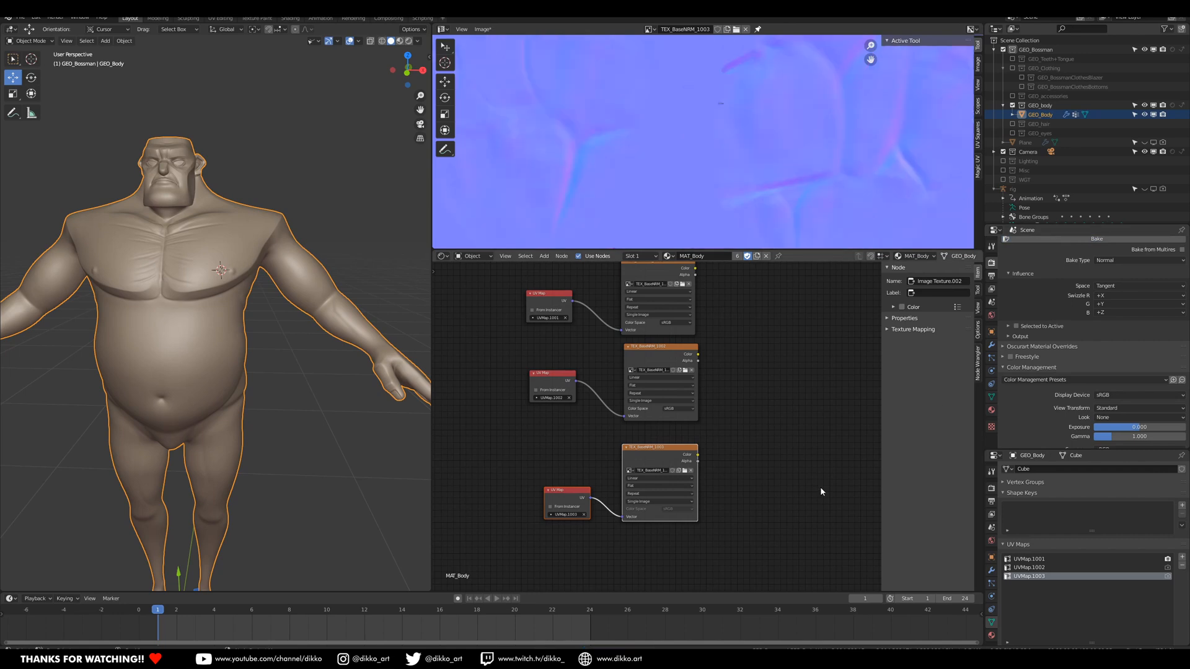
Save the baked limb normal map over TEX_BaseNRM_1003.png in the 04_Bakes folder.
key("Home")
left_click(483, 29)
left_click(509, 122)
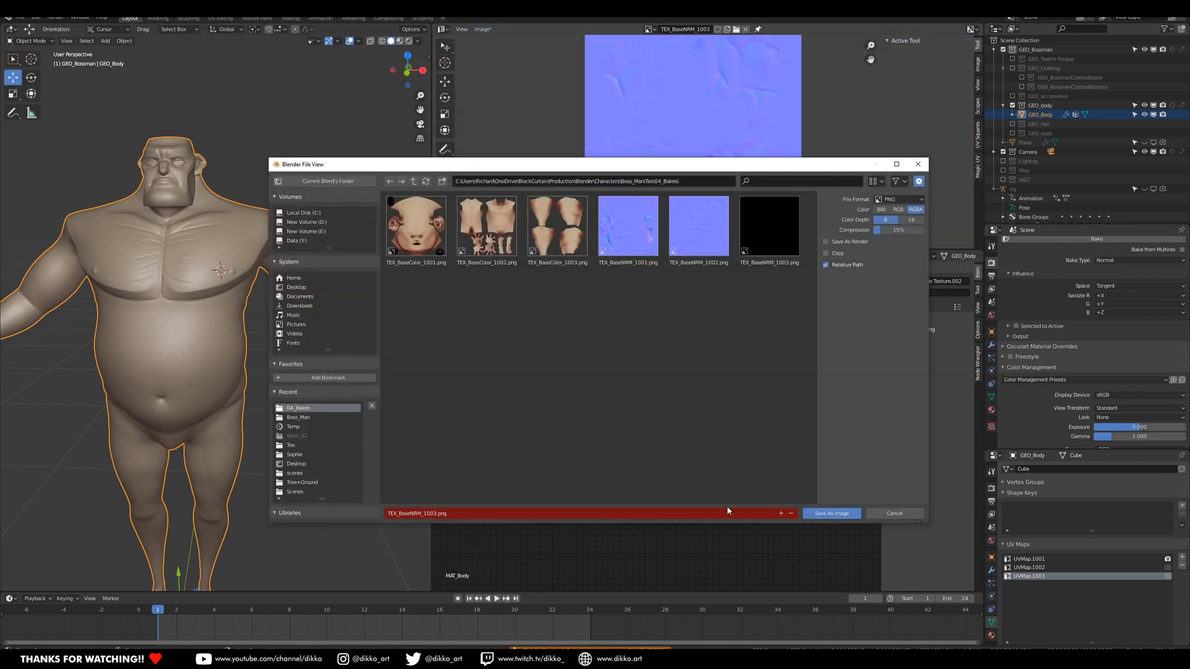
left_click(831, 514)
middle_click_drag(561, 428, 605, 455)
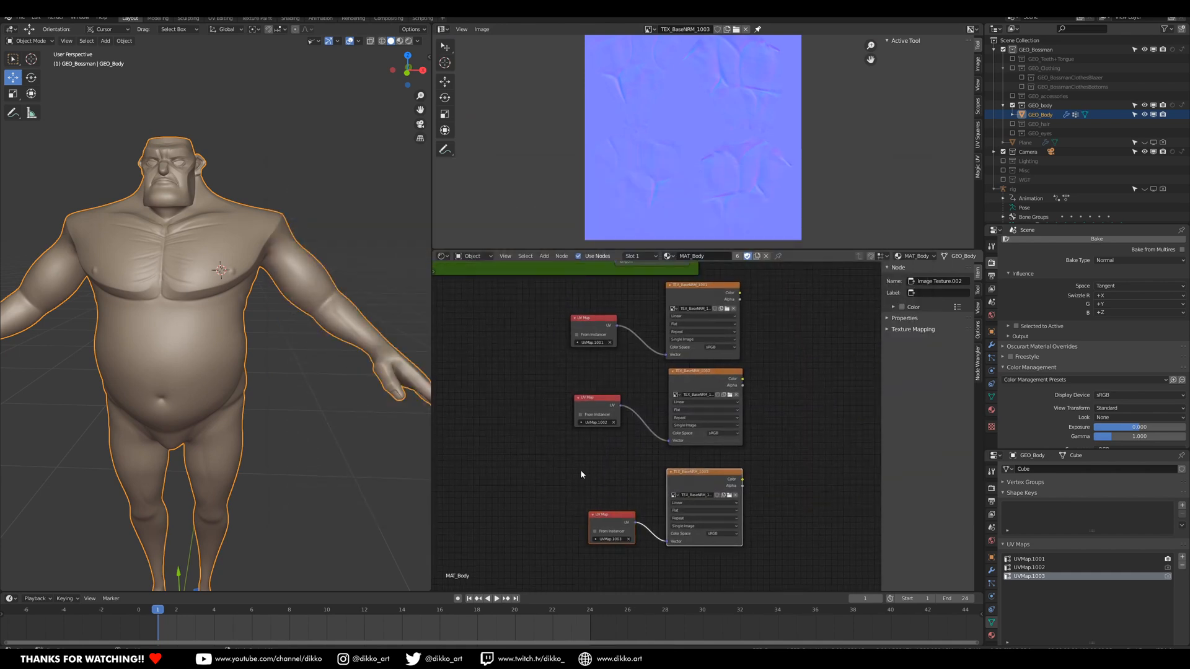
Switch to the file browser, open the saved base color image in Photos, and inspect the head and torso textures.
key("alt+Tab")
double_click(686, 229)
scroll(626, 496, "up", 5)
scroll(673, 393, "down", 5)
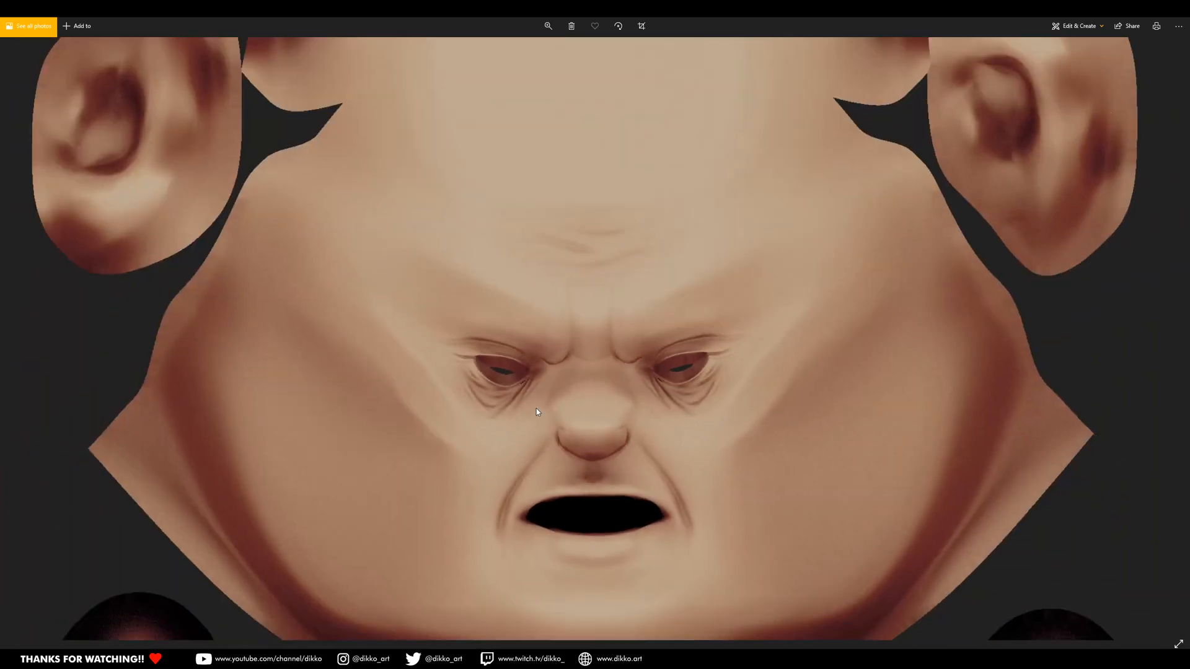
key("Right")
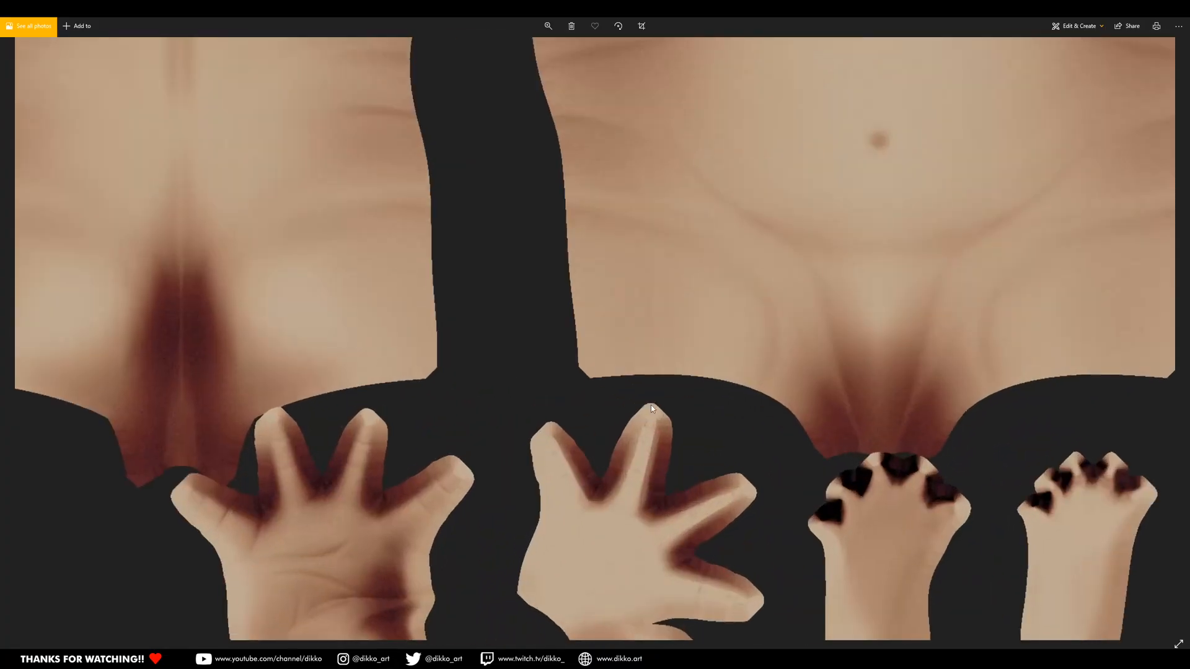
scroll(585, 561, "down", 3)
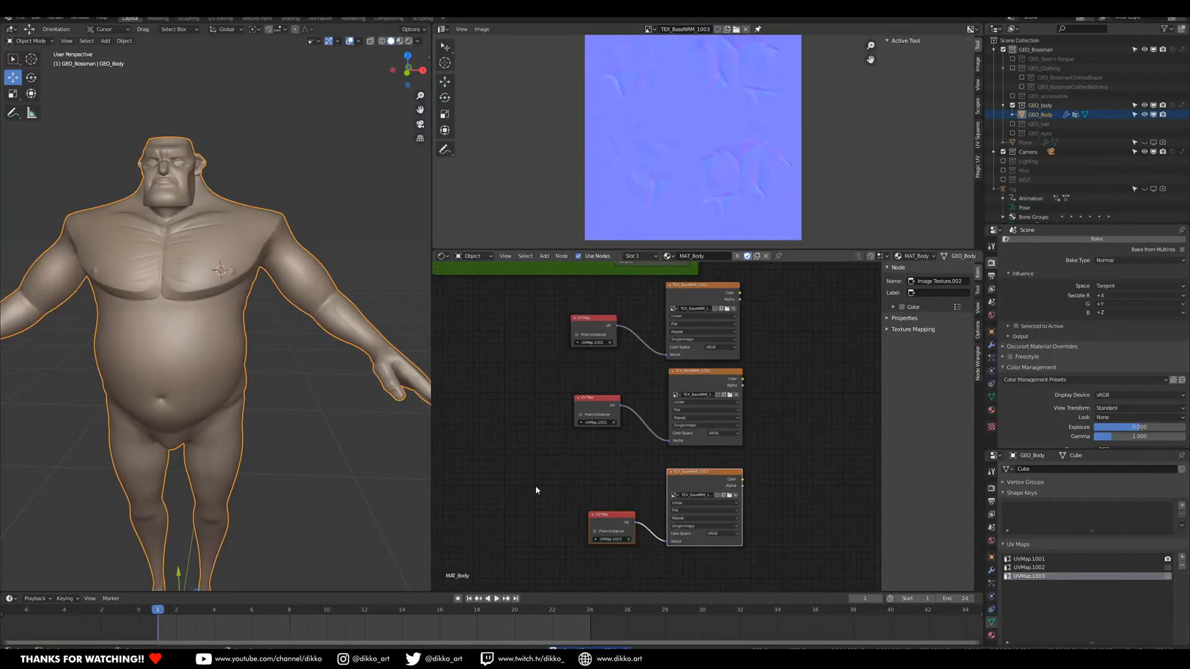
Display GEO_Body's UV islands in Edit Mode, activate UVMap.1001, and return to Object Mode.
middle_click_drag(530, 436, 570, 436)
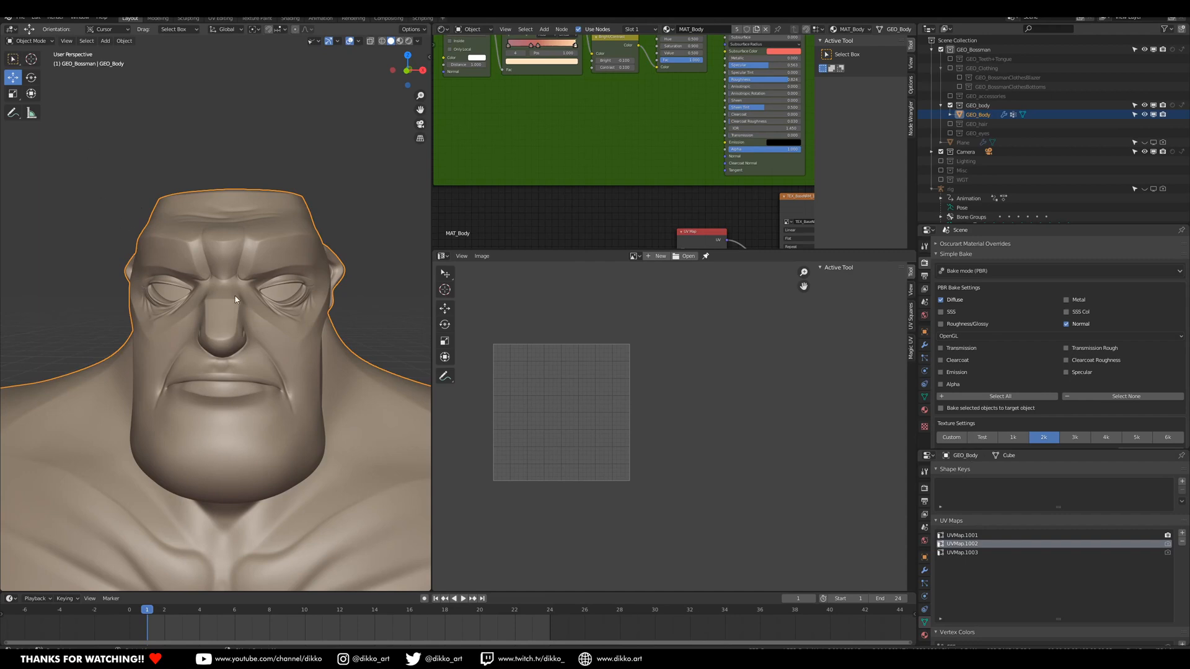
middle_click_drag(197, 338, 189, 336)
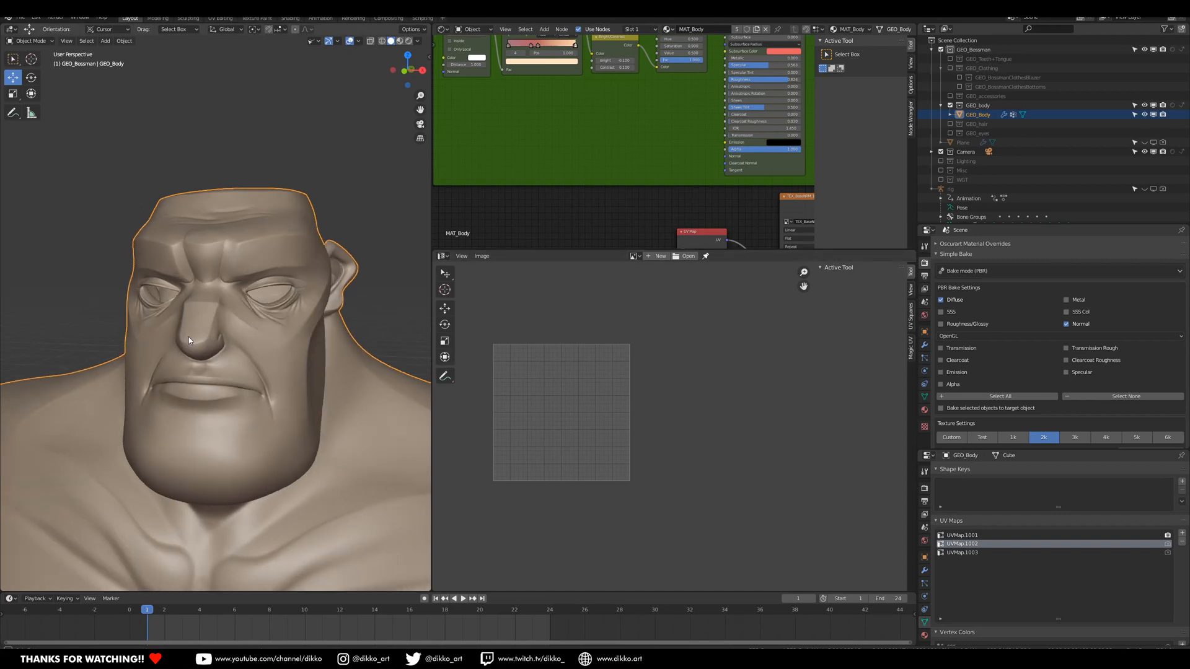
key("Tab")
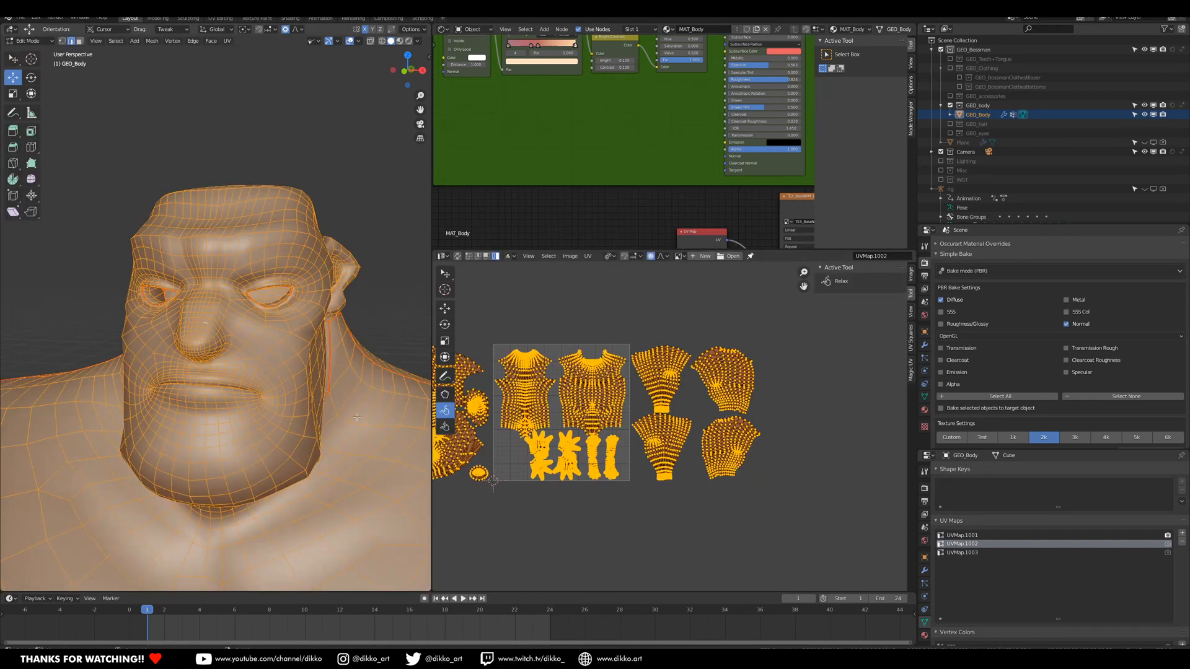
middle_click_drag(514, 434, 640, 413)
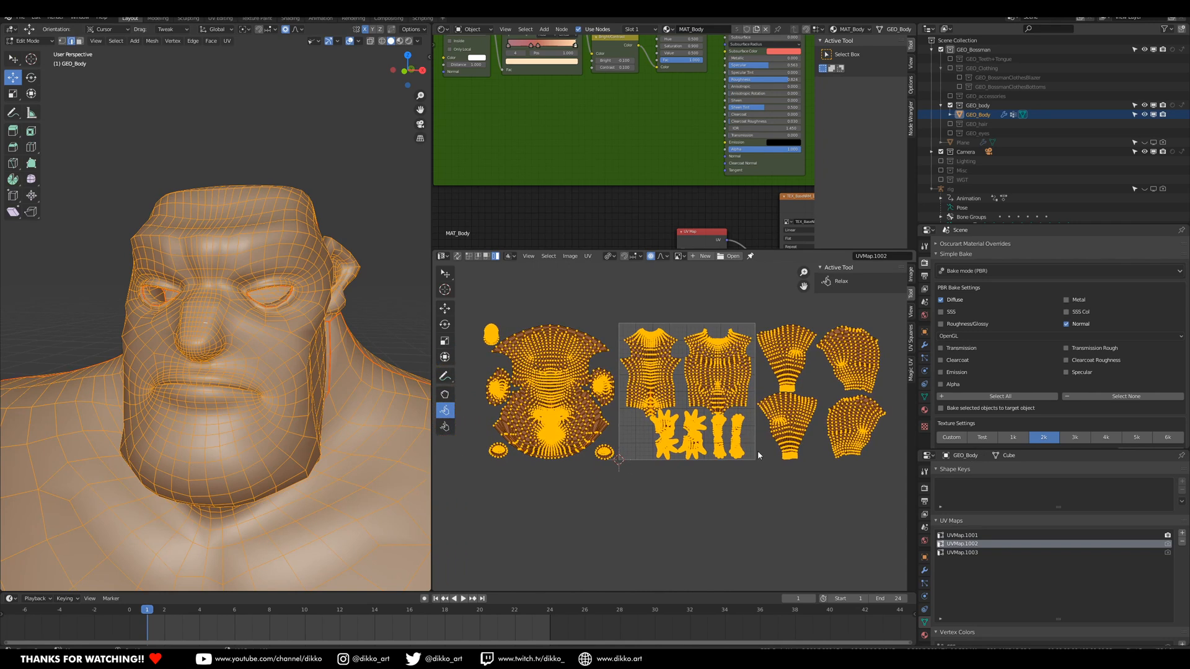
left_click(963, 535)
middle_click_drag(714, 395, 585, 410)
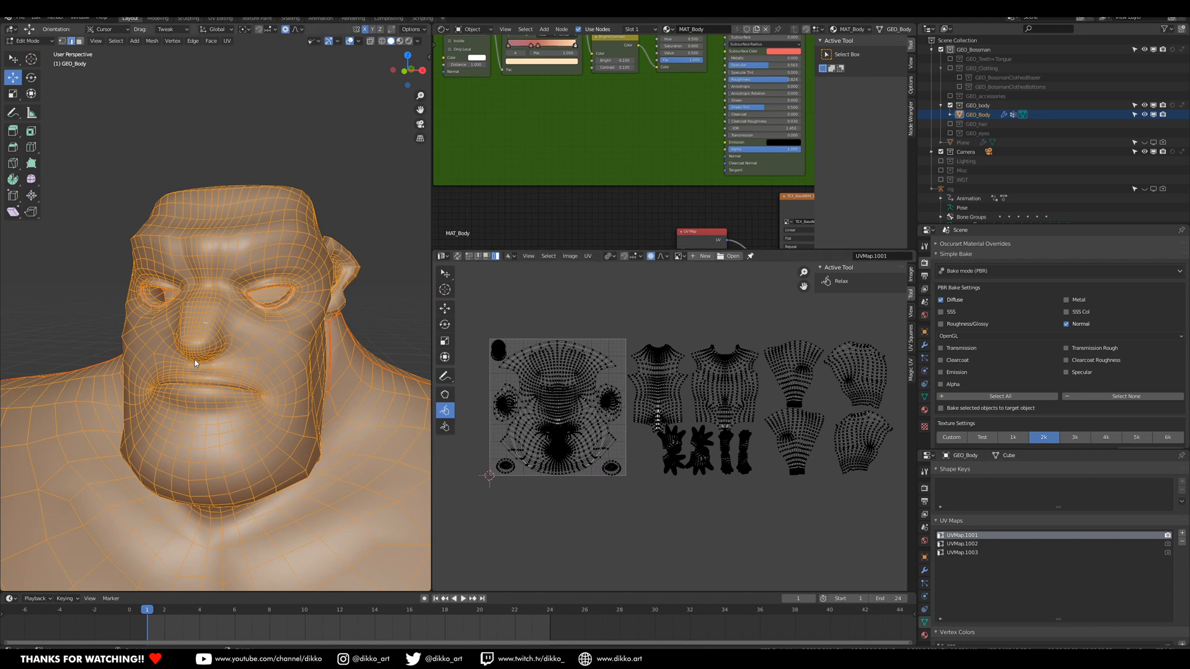
key("Tab")
Search the add-on preferences for "bake", examine the Bake Wrangler and SimpleBake entries, and close the preferences.
left_click(36, 17)
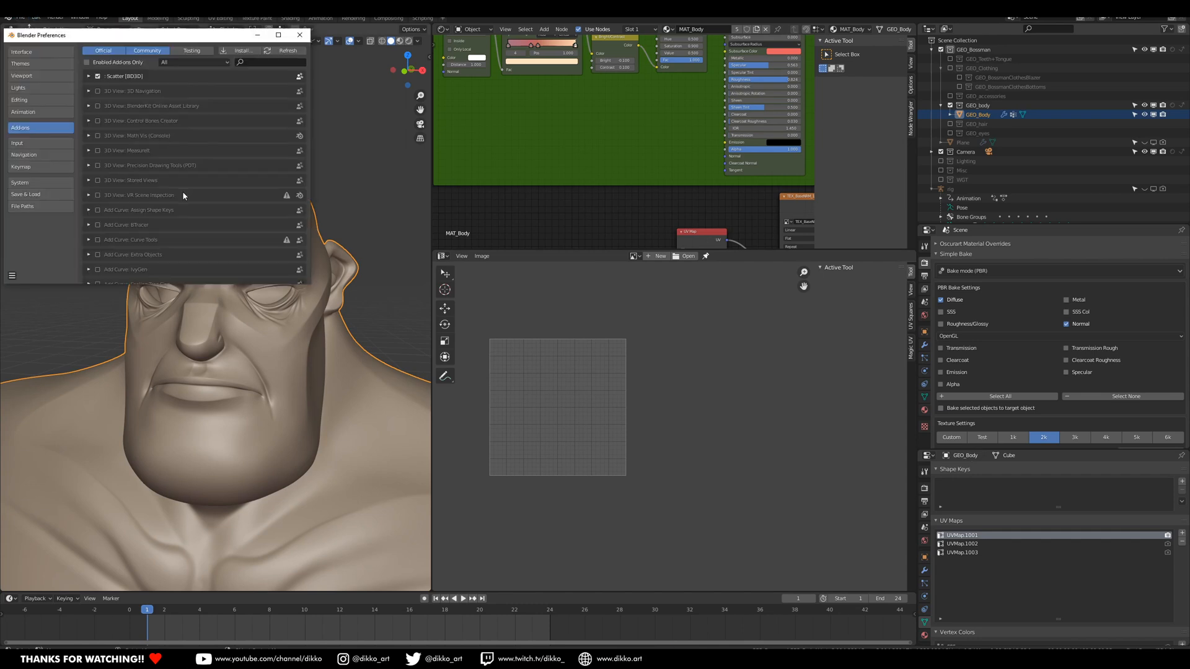
left_click(253, 62)
type("bake")
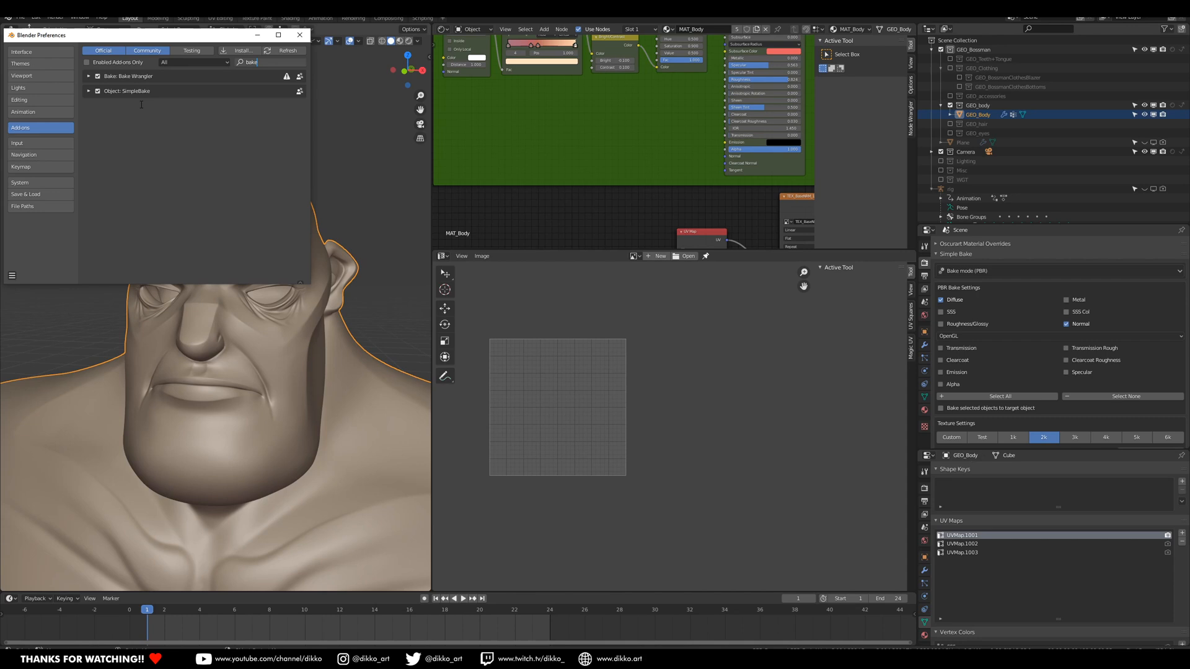
left_click(88, 76)
left_click(90, 76)
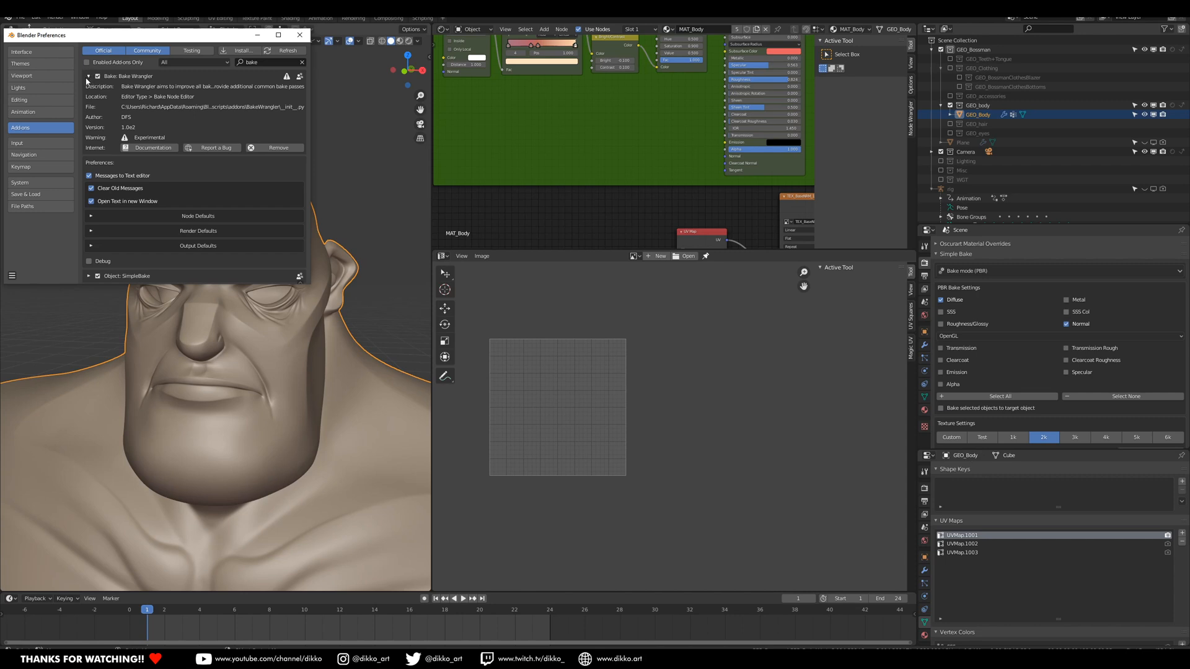
left_click(93, 232)
scroll(102, 165, "down", 2)
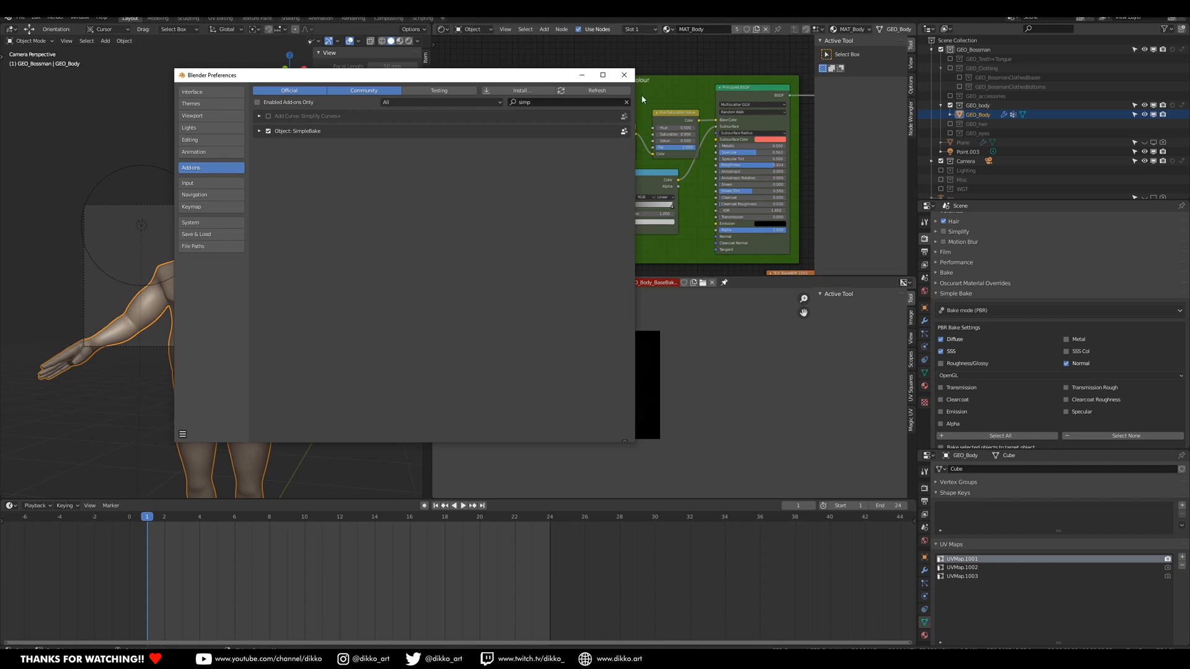
left_click(623, 74)
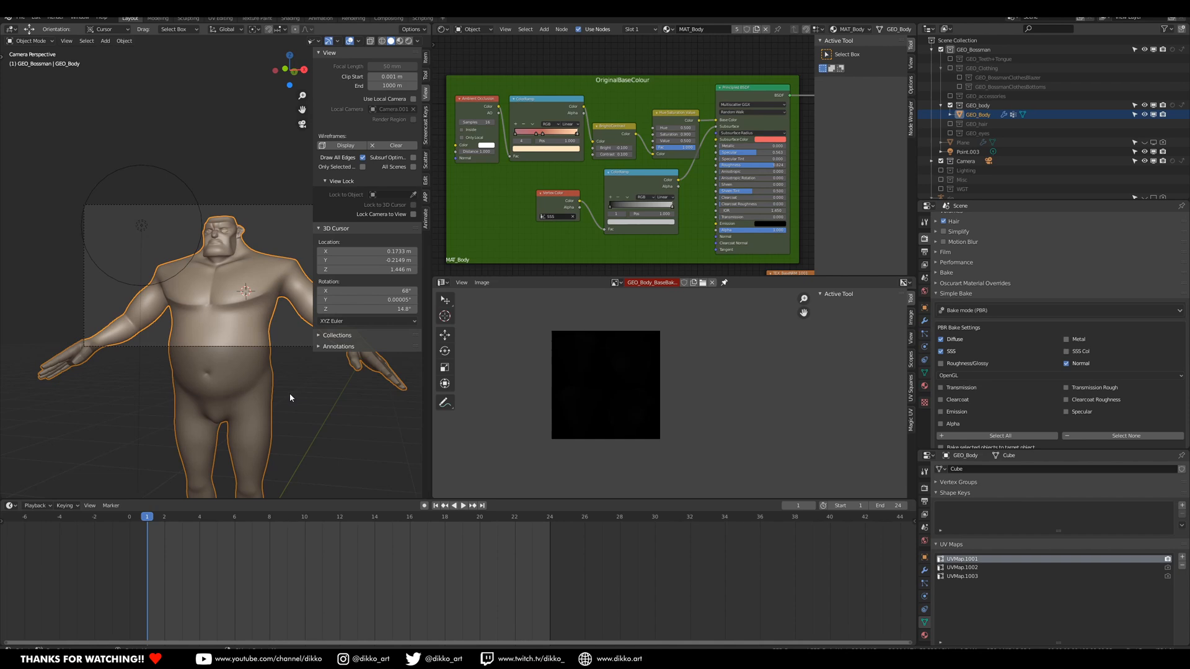
Select the whole body mesh in Edit Mode and compare the UV layouts of UVMap.1003, UVMap.1002 and UVMap.1001.
key("Tab")
left_click(335, 228)
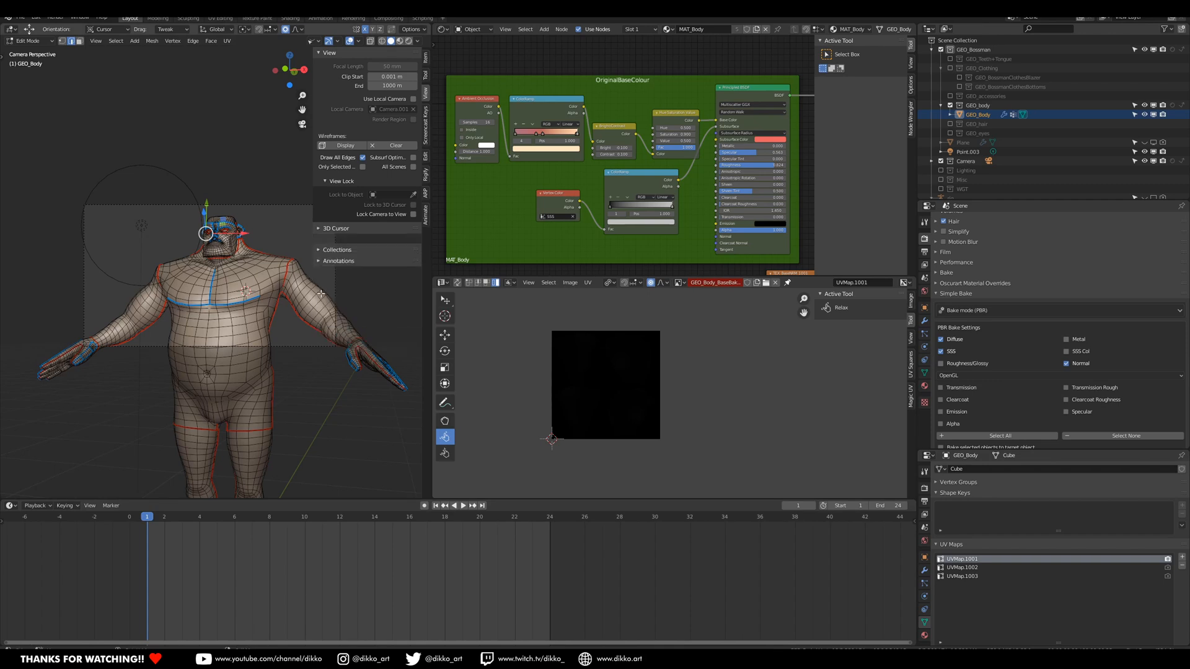
key("a")
left_click(958, 575)
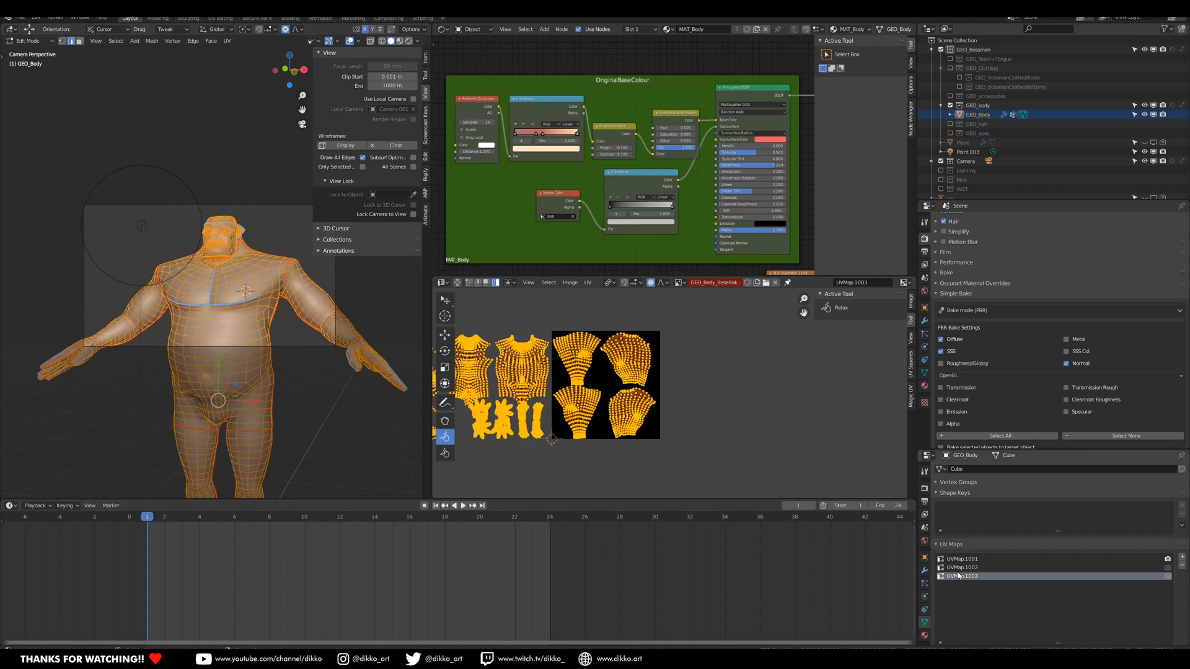
left_click(960, 568)
left_click(960, 559)
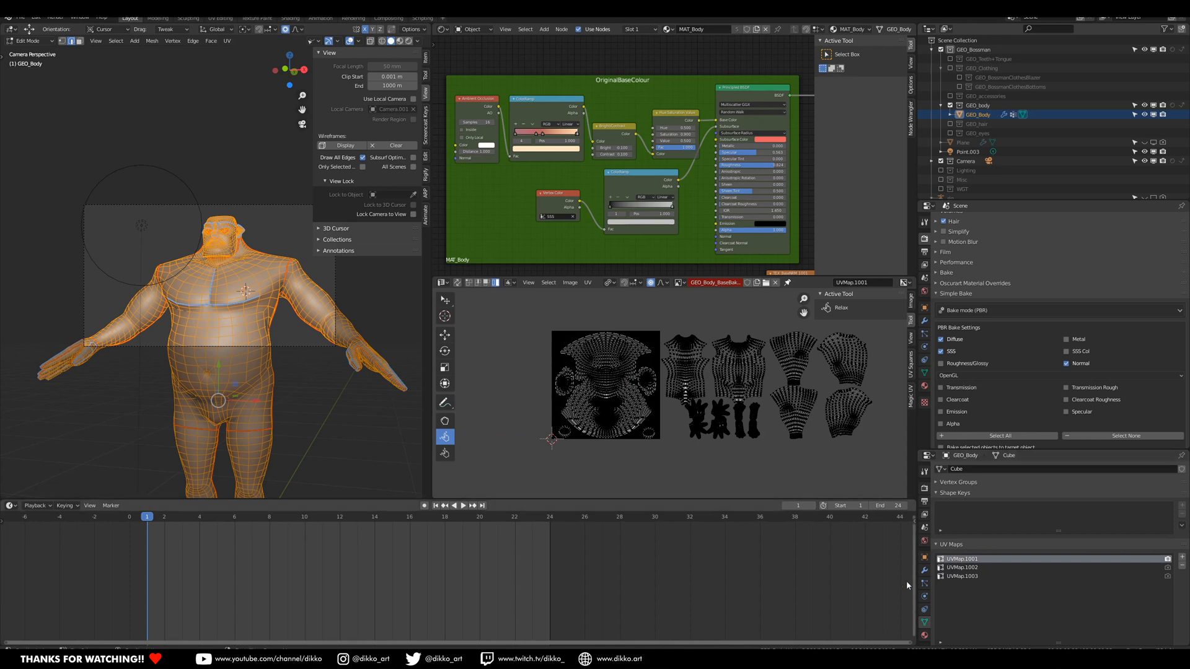
key("Tab")
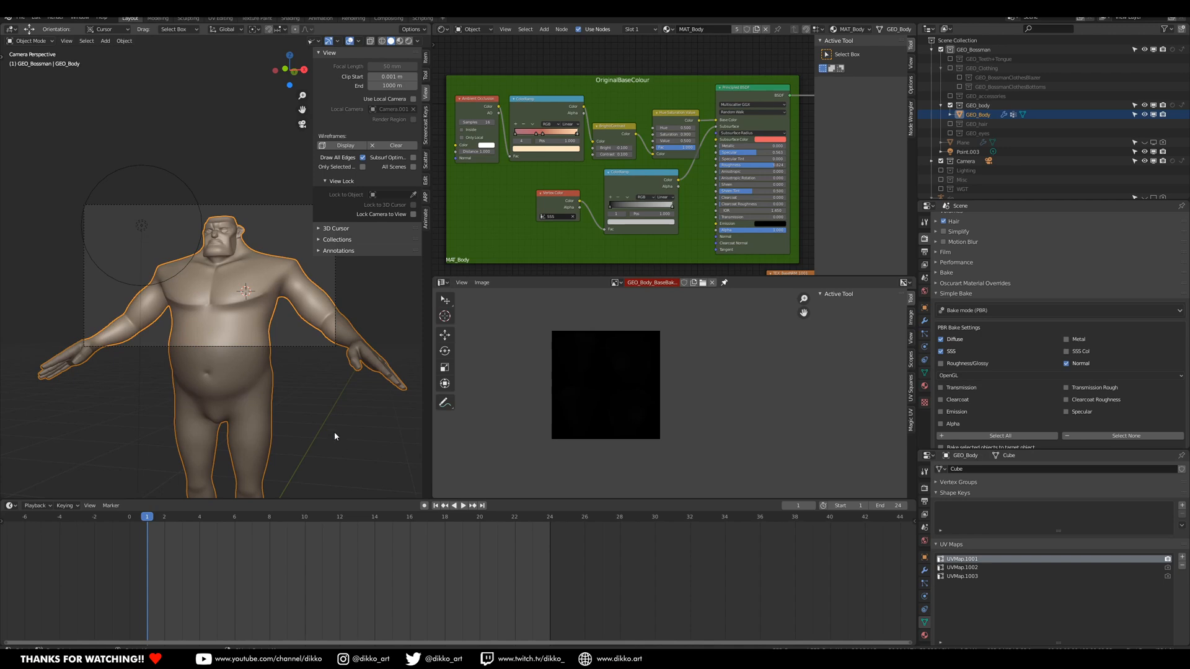
key("Tab")
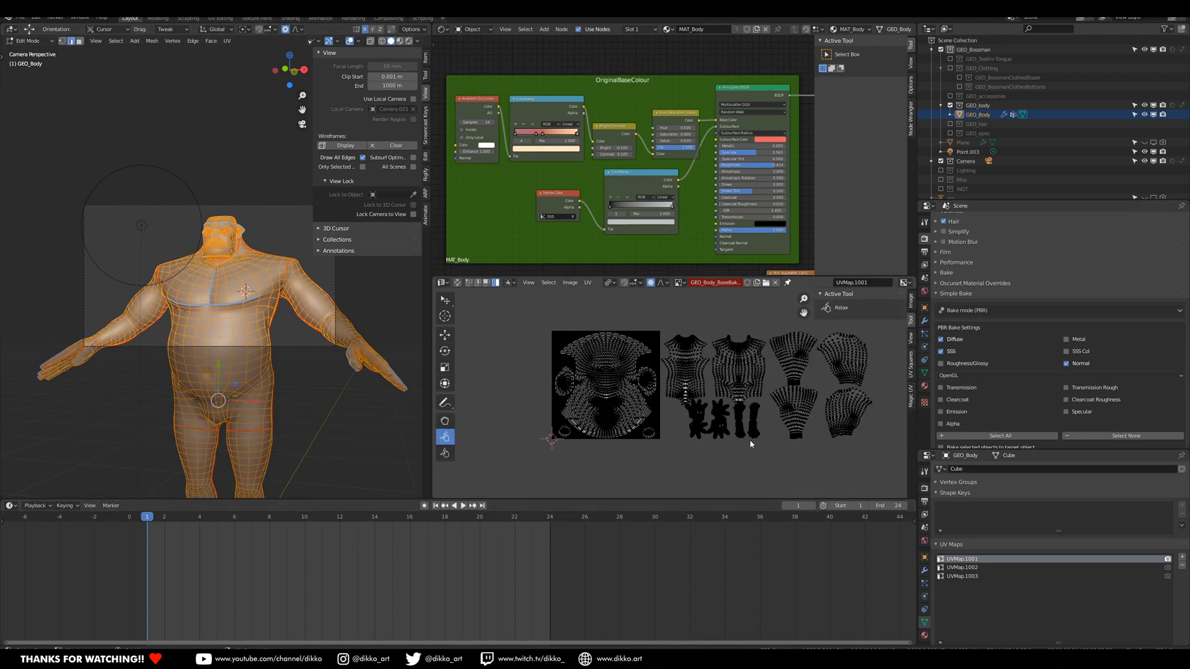
middle_click_drag(722, 440, 685, 425)
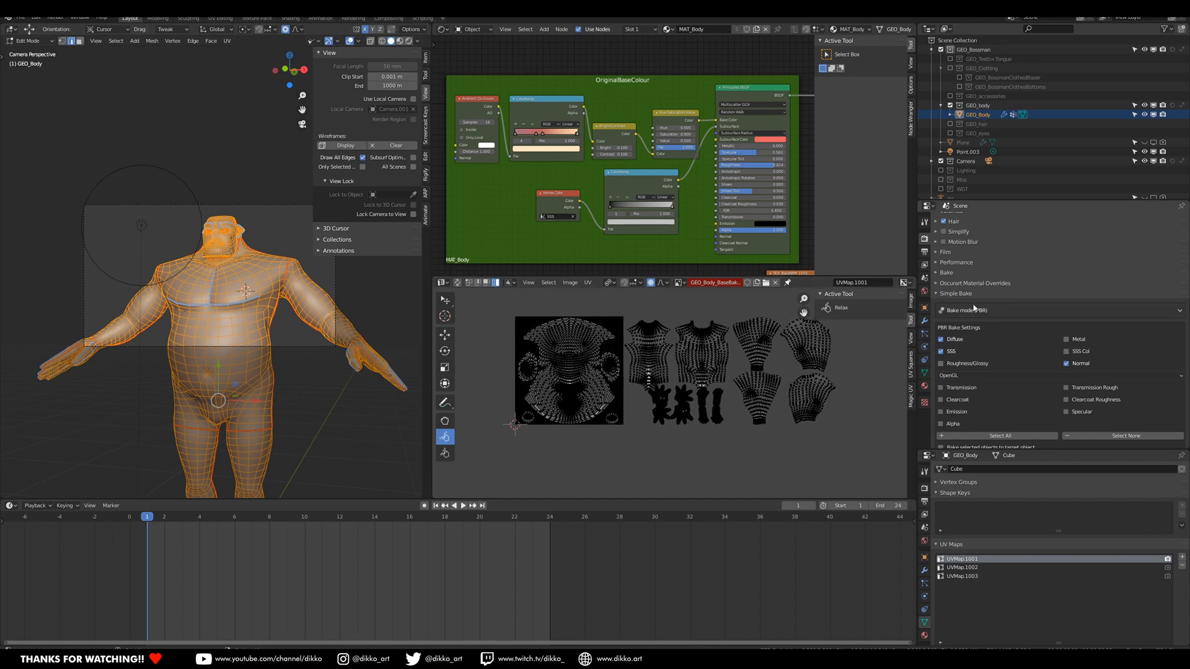
Review the Cycles sampling settings and SimpleBake's PBR map, texture size, export and UV settings.
scroll(1033, 298, "up", 8)
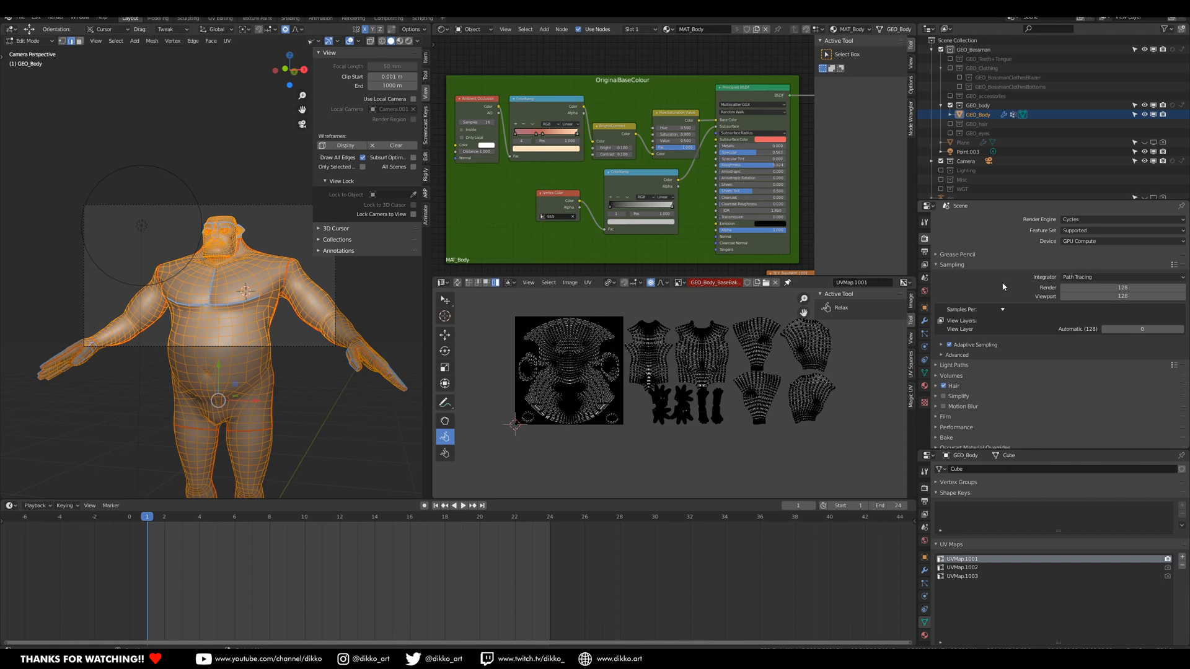
scroll(1010, 372, "down", 8)
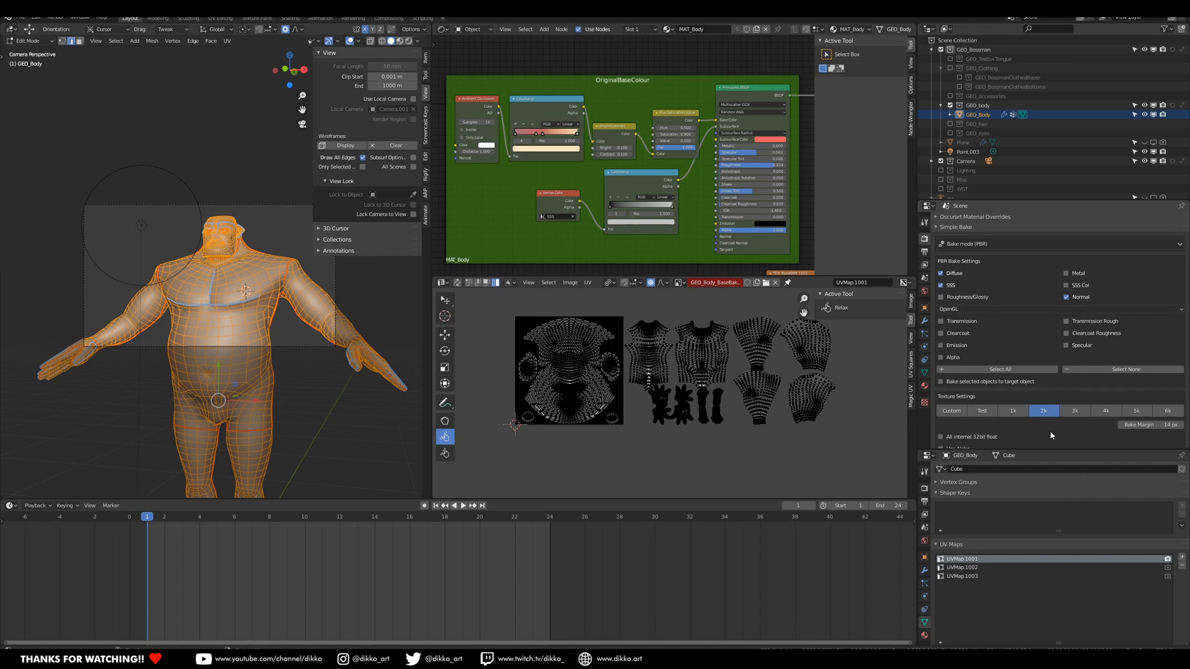
middle_click_drag(1047, 426, 1044, 388)
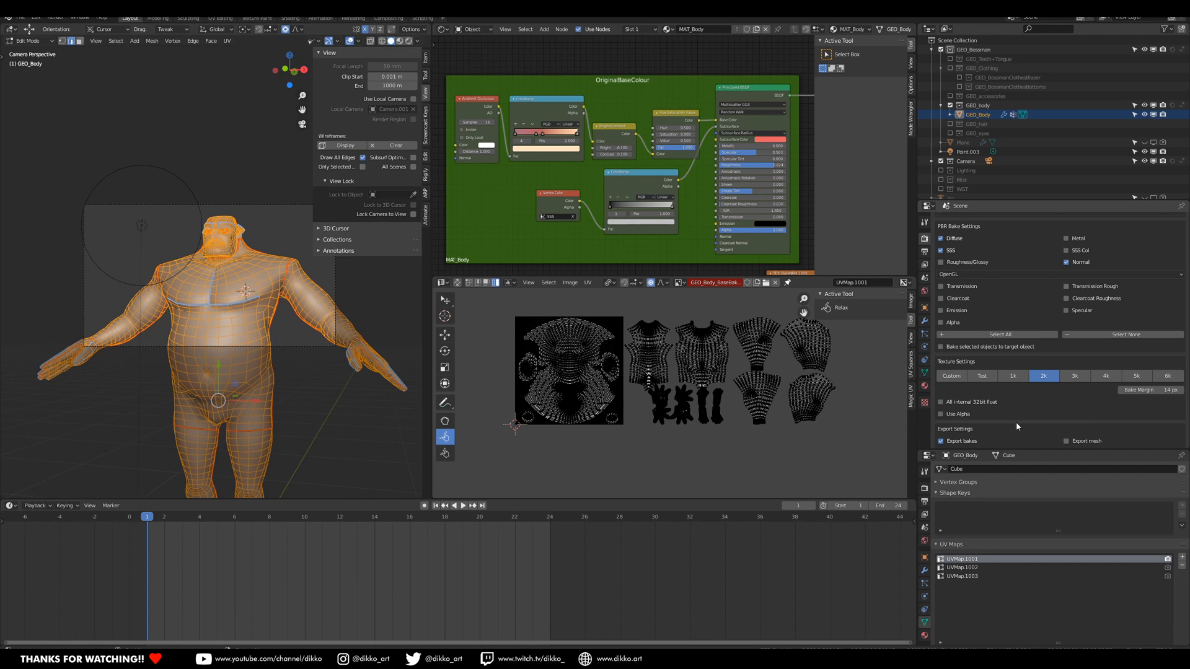
middle_click_drag(1056, 412, 1049, 361)
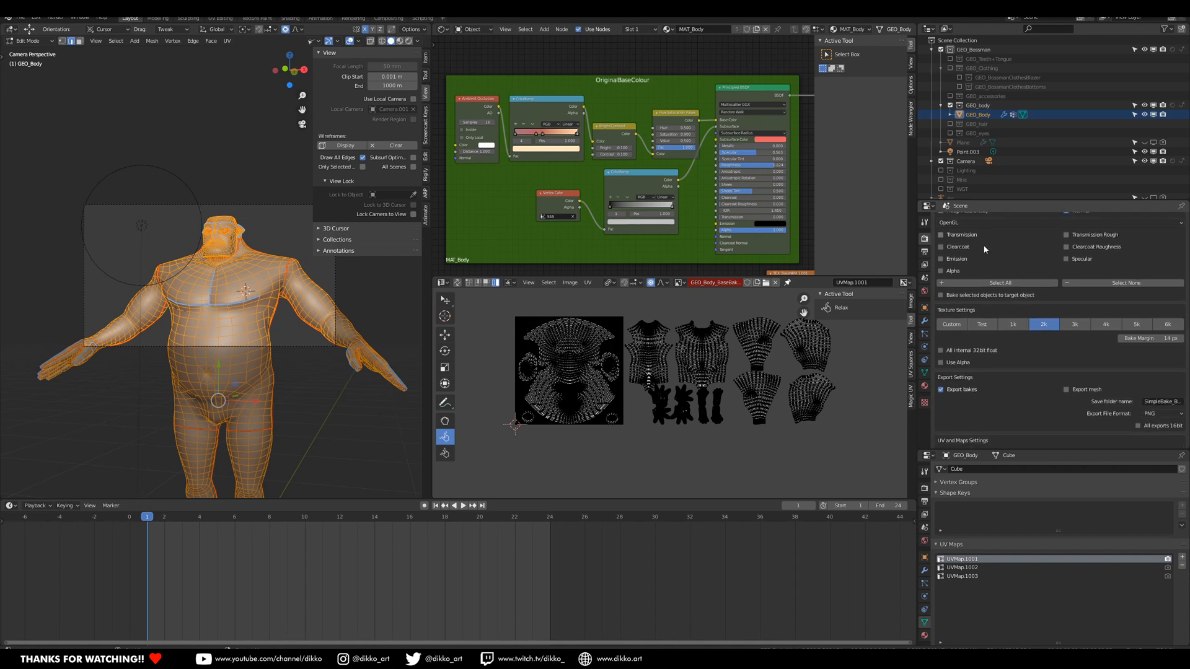
scroll(999, 319, "up", 5)
middle_click_drag(1024, 396, 1026, 258)
Confirm BaseBake_1001 as the SimpleBake batch name and bake the PBR maps for UVMap.1001 in Object Mode.
left_click(1007, 400)
key("Return")
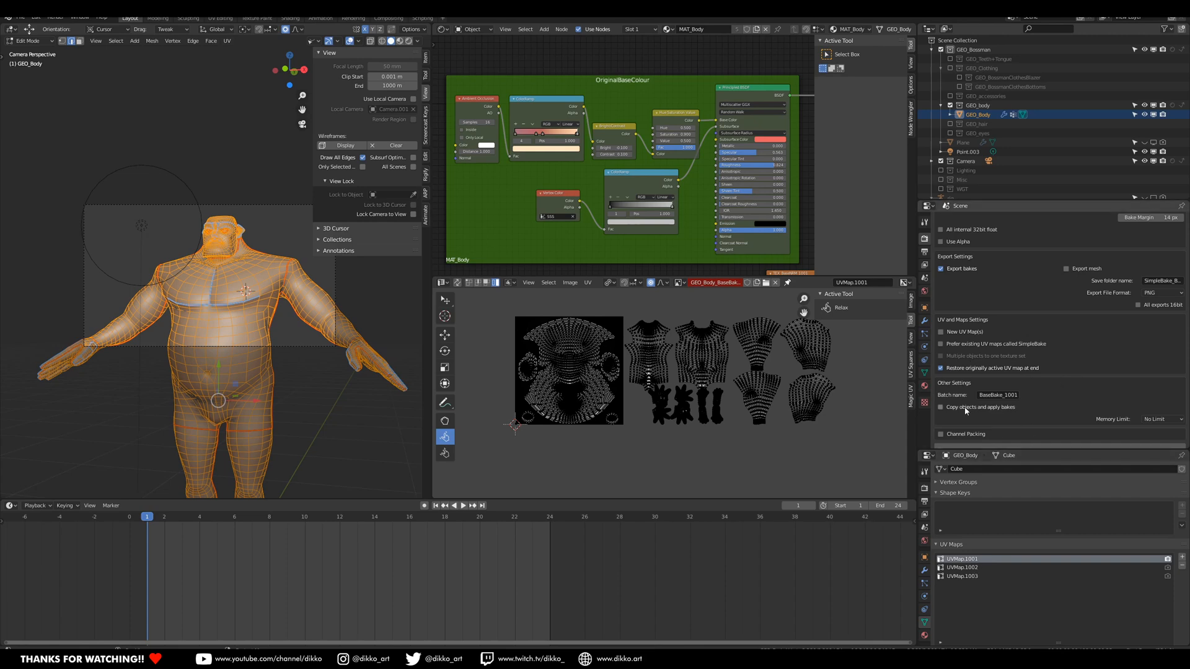
scroll(1016, 338, "up", 7)
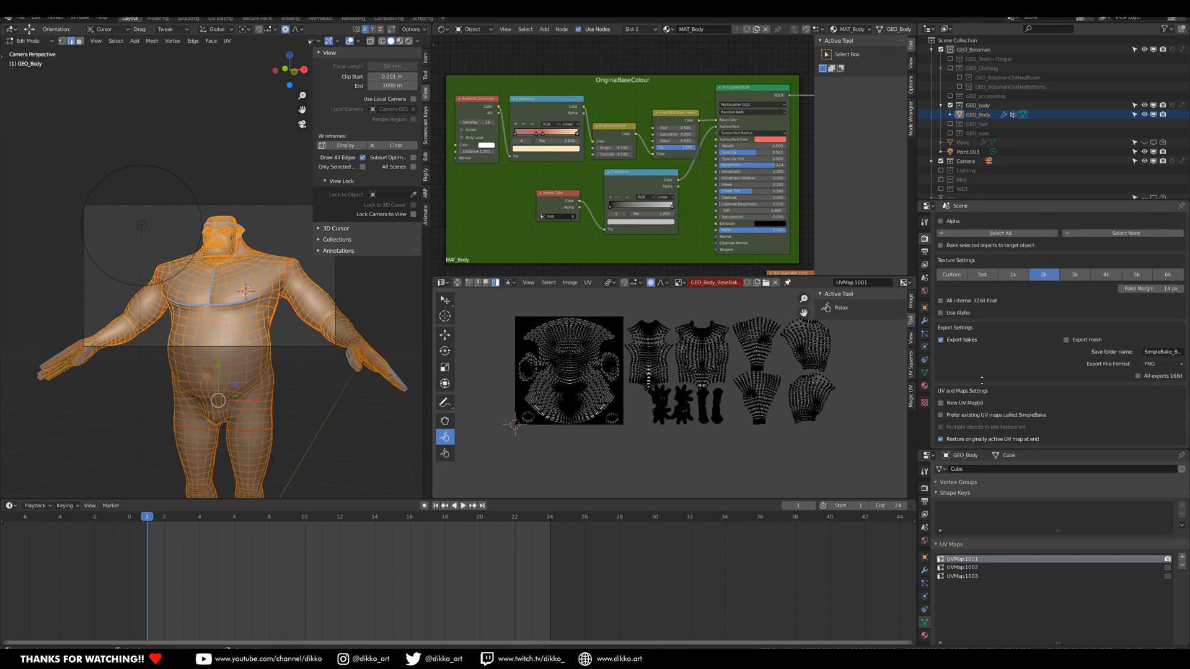
scroll(967, 285, "down", 7)
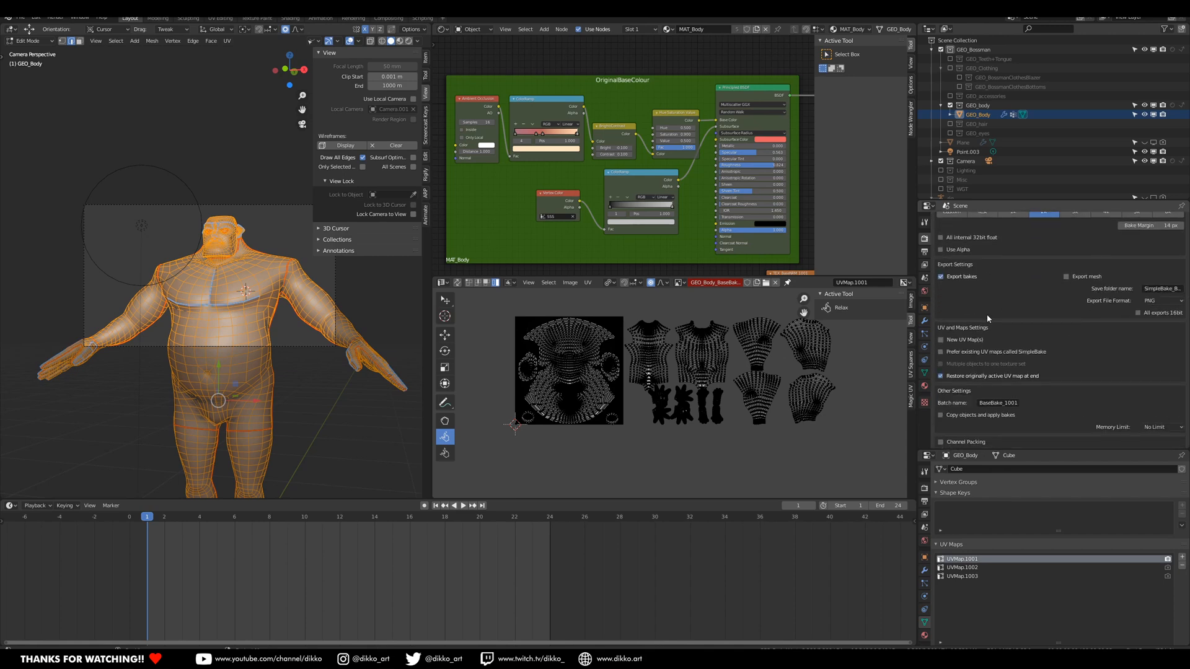
scroll(1027, 300, "down", 3)
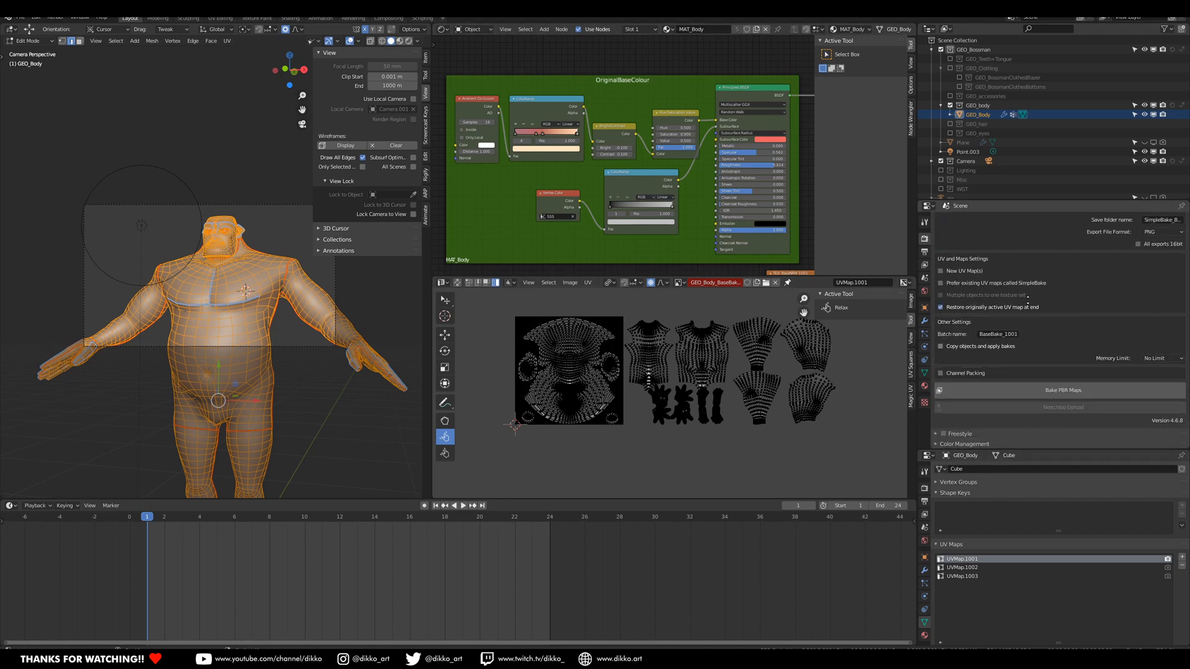
left_click(1040, 395)
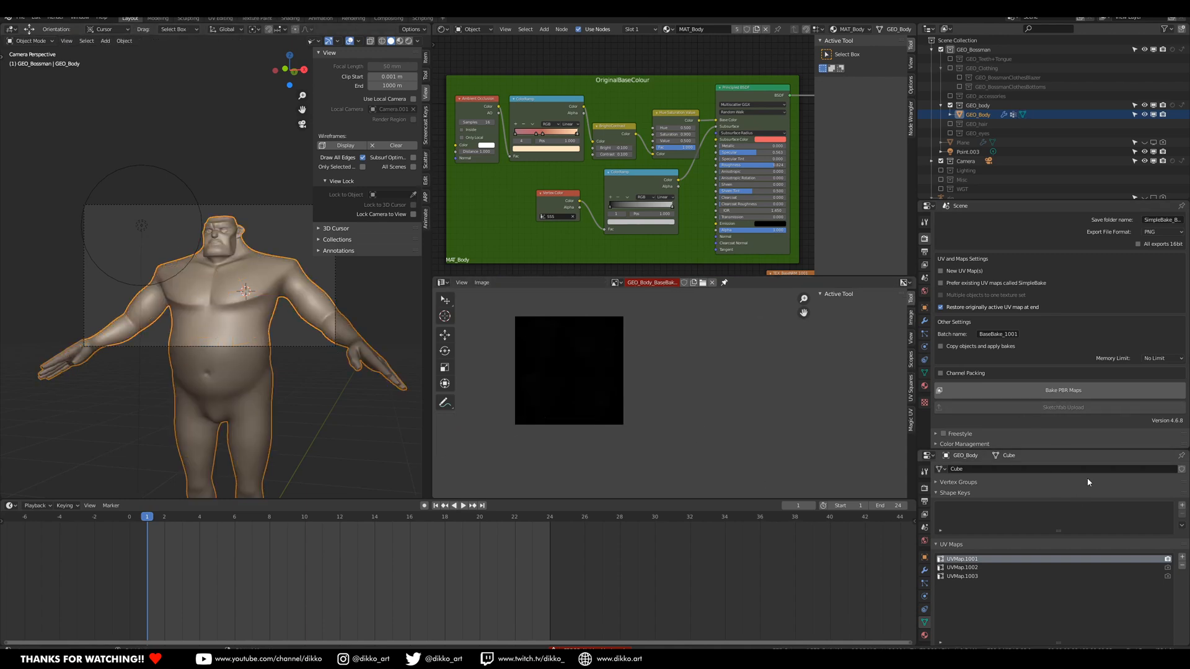
left_click(1057, 391)
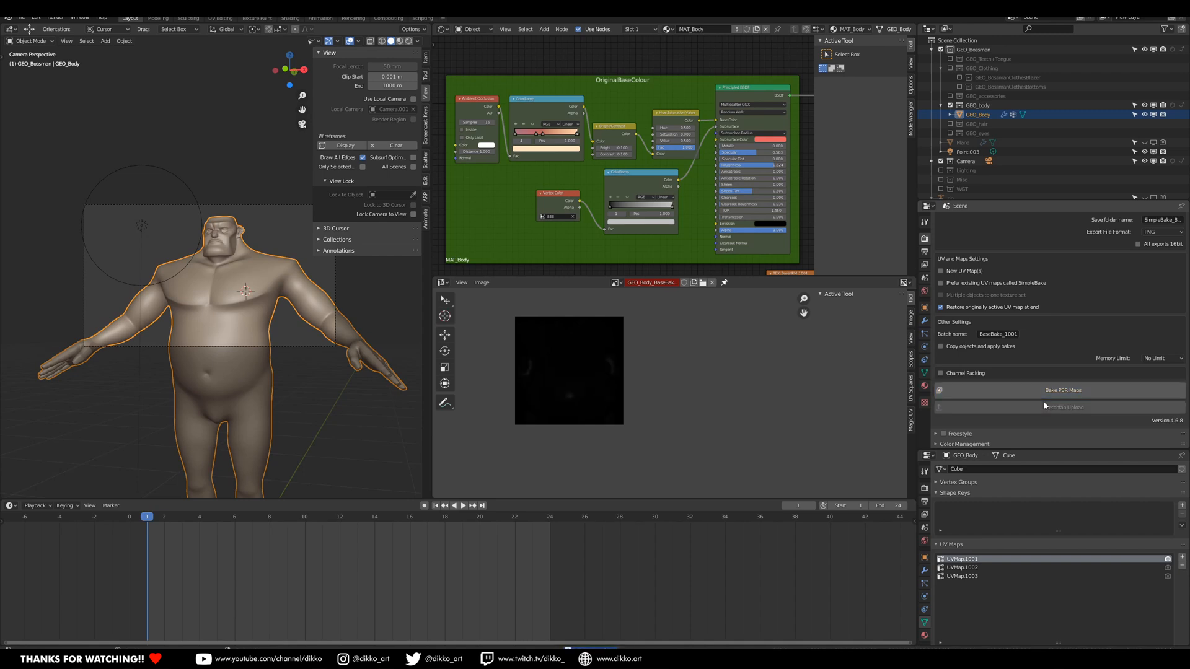
Check the save folder name in SimpleBake's export settings.
scroll(1138, 302, "up", 1)
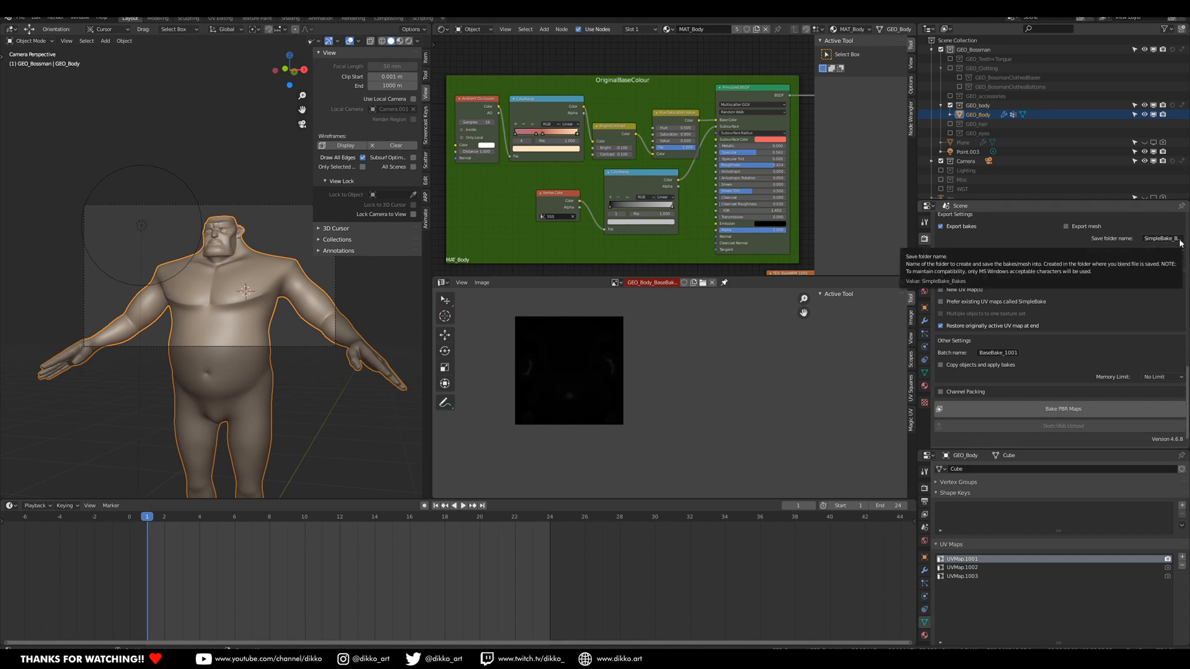
left_click(1180, 239)
key("Return")
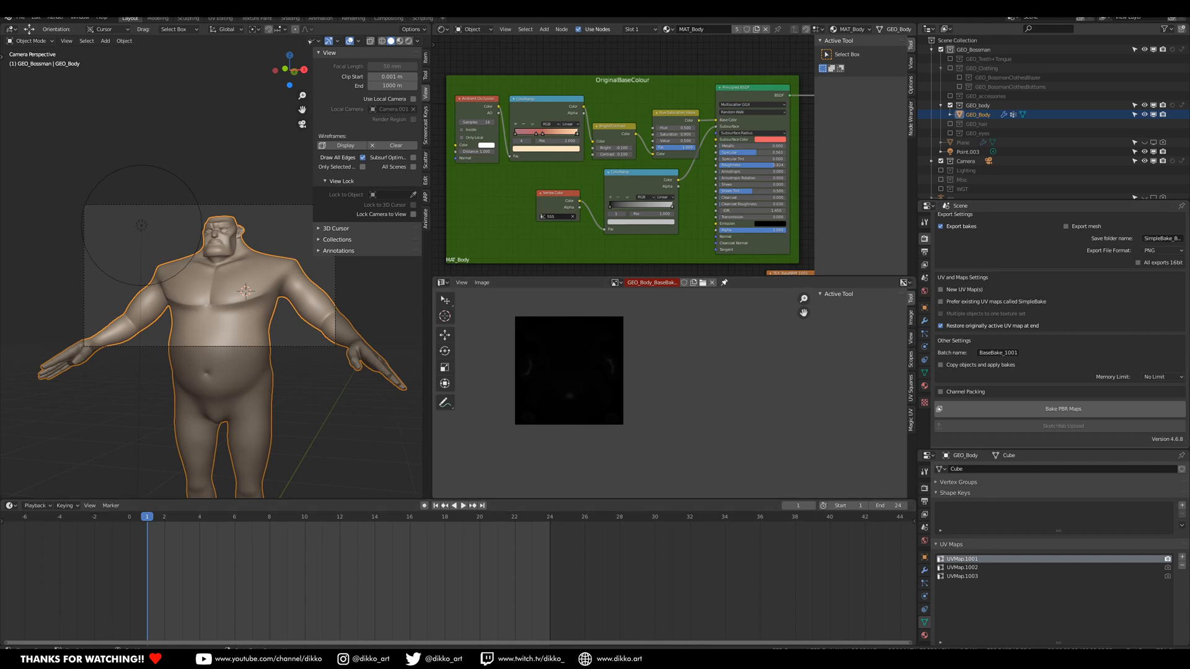
Switch to the SimpleBake_Bakes folder, open the baked 1001 diffuse image in Photos, inspect the face closely, and close it.
key("alt+Tab")
left_click(525, 149)
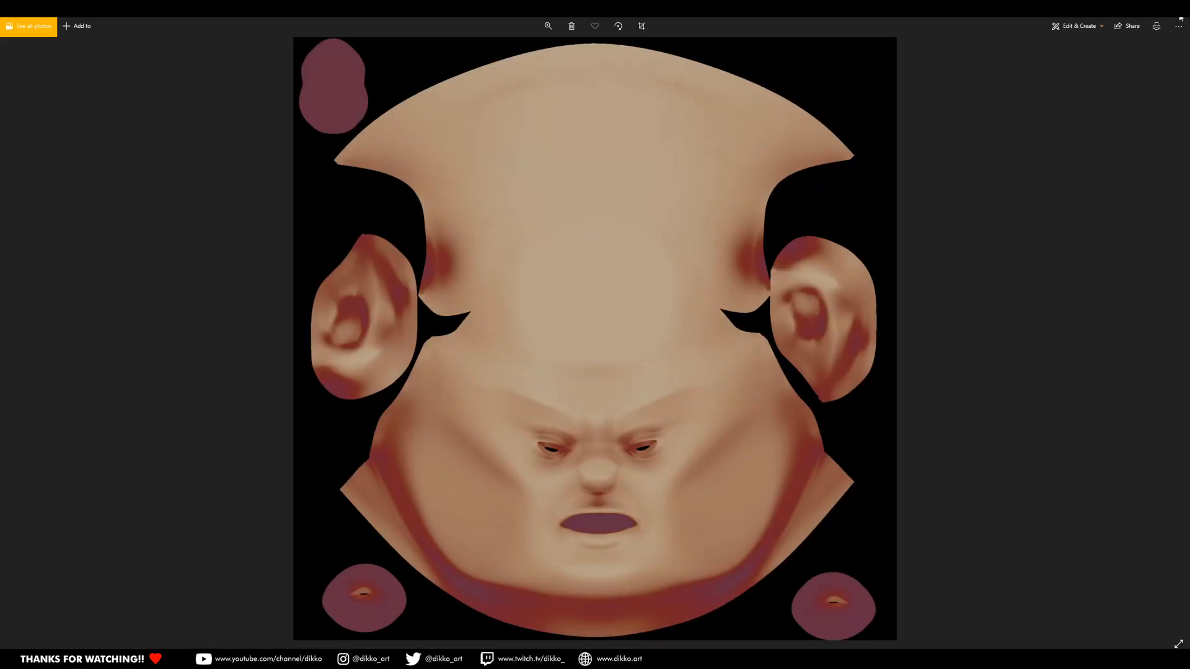
scroll(597, 506, "up", 5)
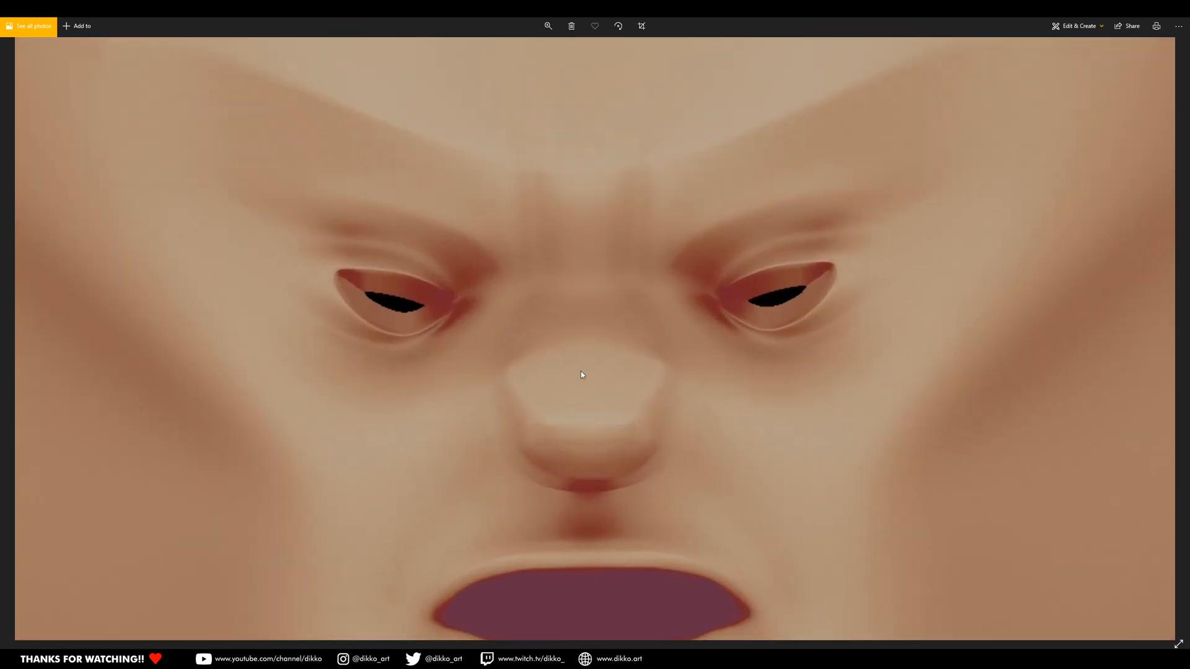
scroll(561, 357, "up", 1)
scroll(539, 335, "down", 5)
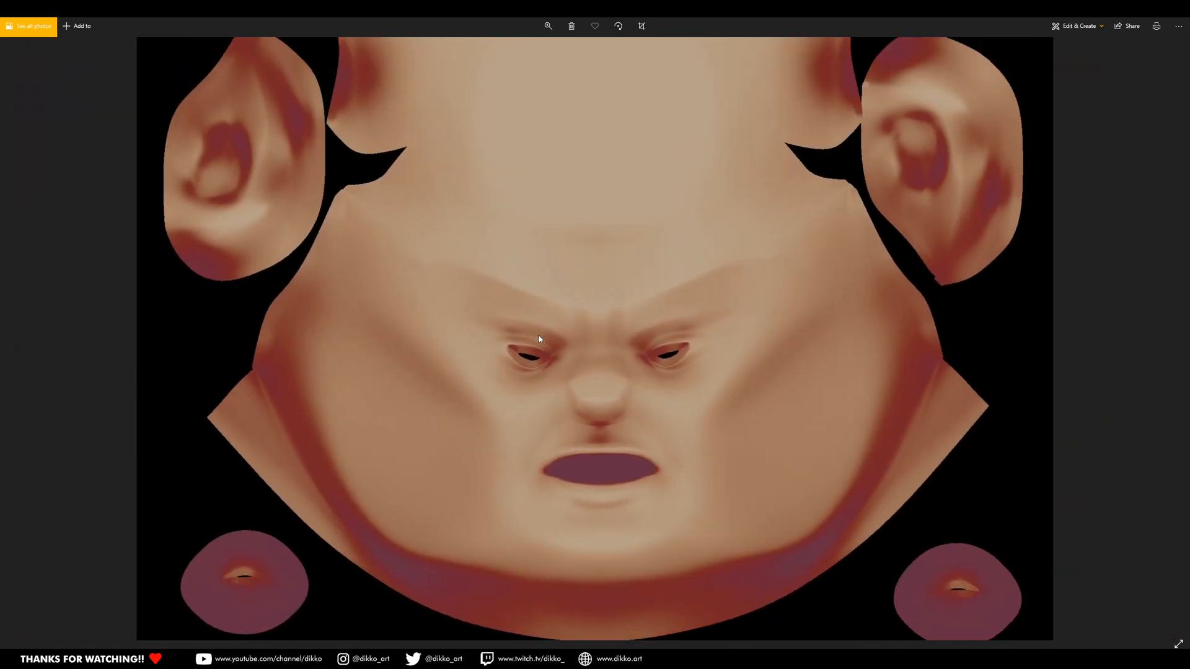
left_click(1183, 26)
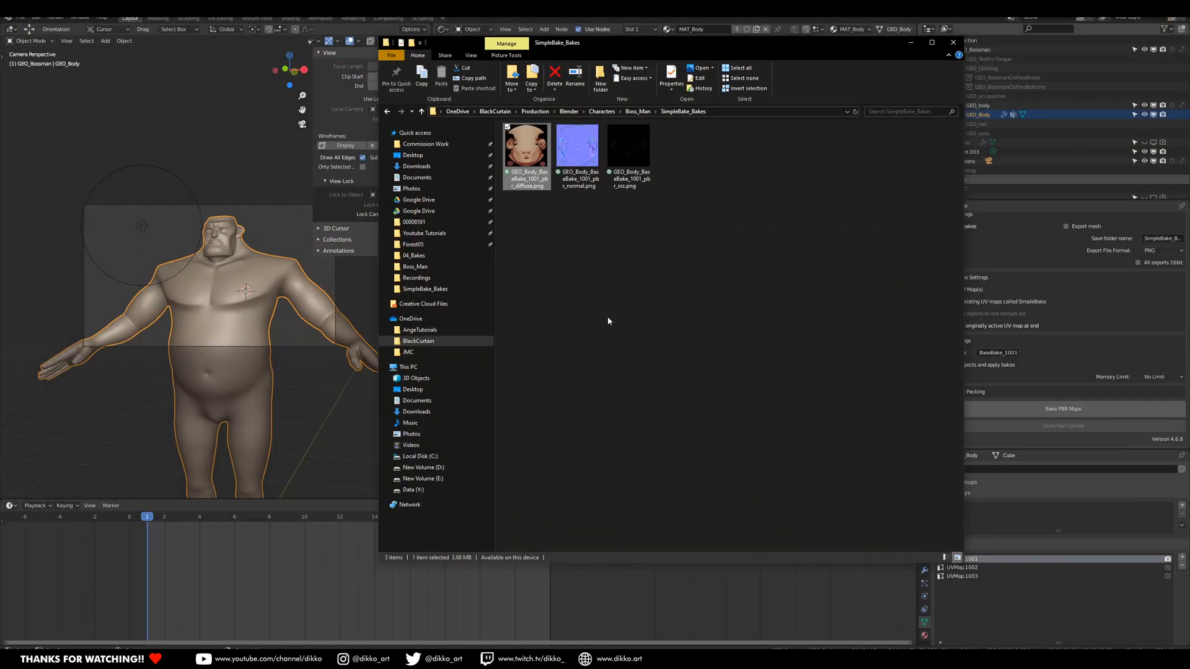
Return to Blender, activate UVMap.1002, and set the SimpleBake batch name to BaseBake_1002.
left_click(964, 578)
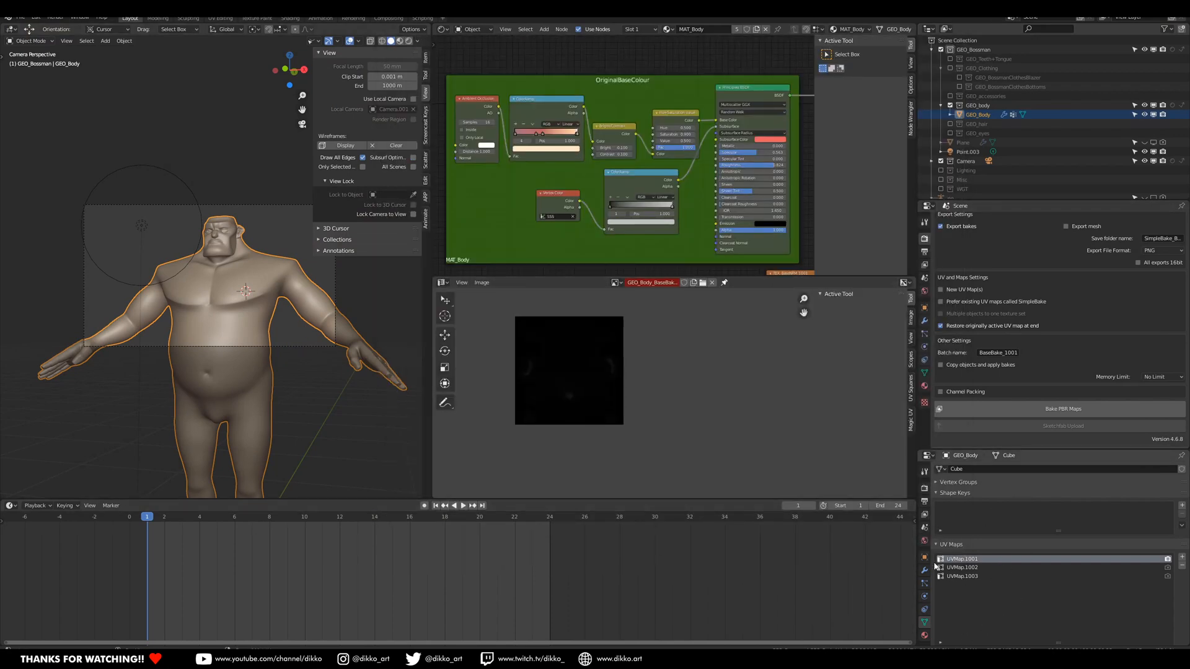
left_click(969, 569)
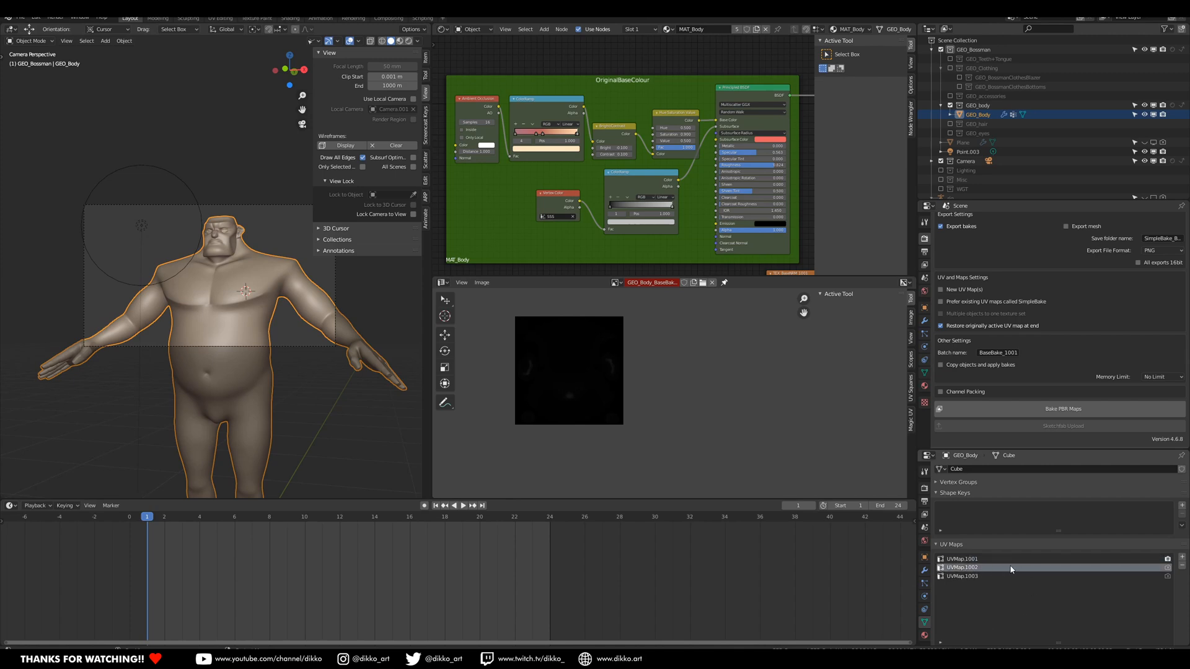
scroll(1032, 326, "up", 1)
left_click(997, 371)
key("ctrl+a")
key("BackSpace")
type("2")
key("Return")
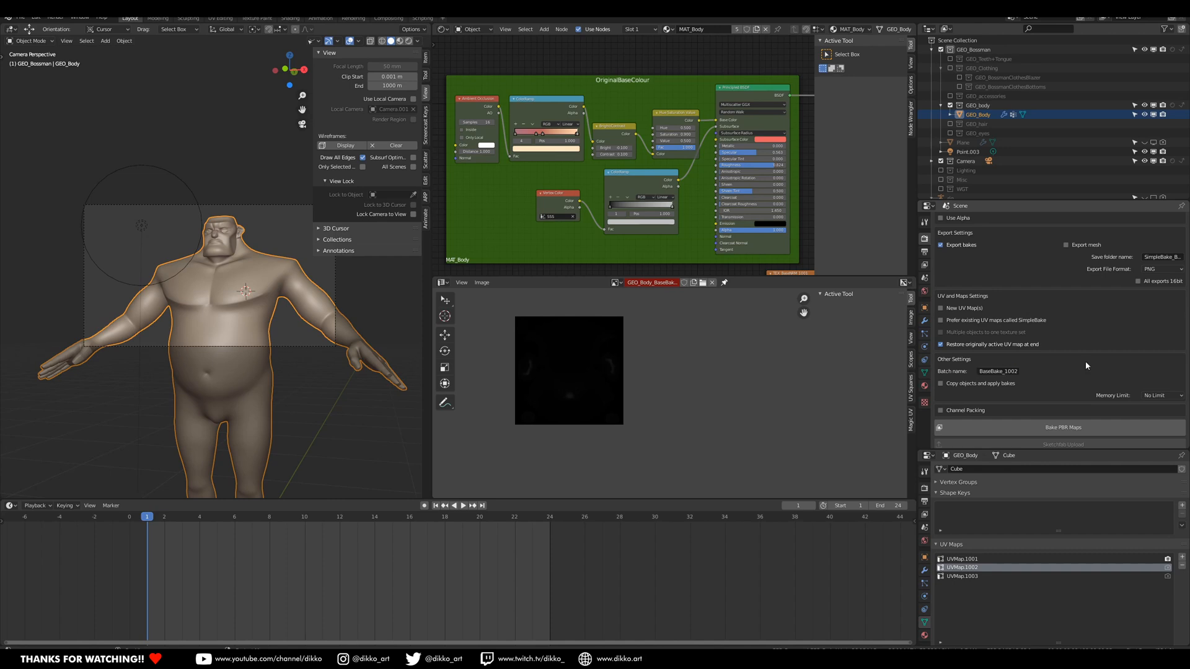
Bake the PBR maps for UVMap.1002, then review the exported 1002 diffuse, normal and SSS images in Photos from the SimpleBake_Bakes folder.
left_click(1023, 428)
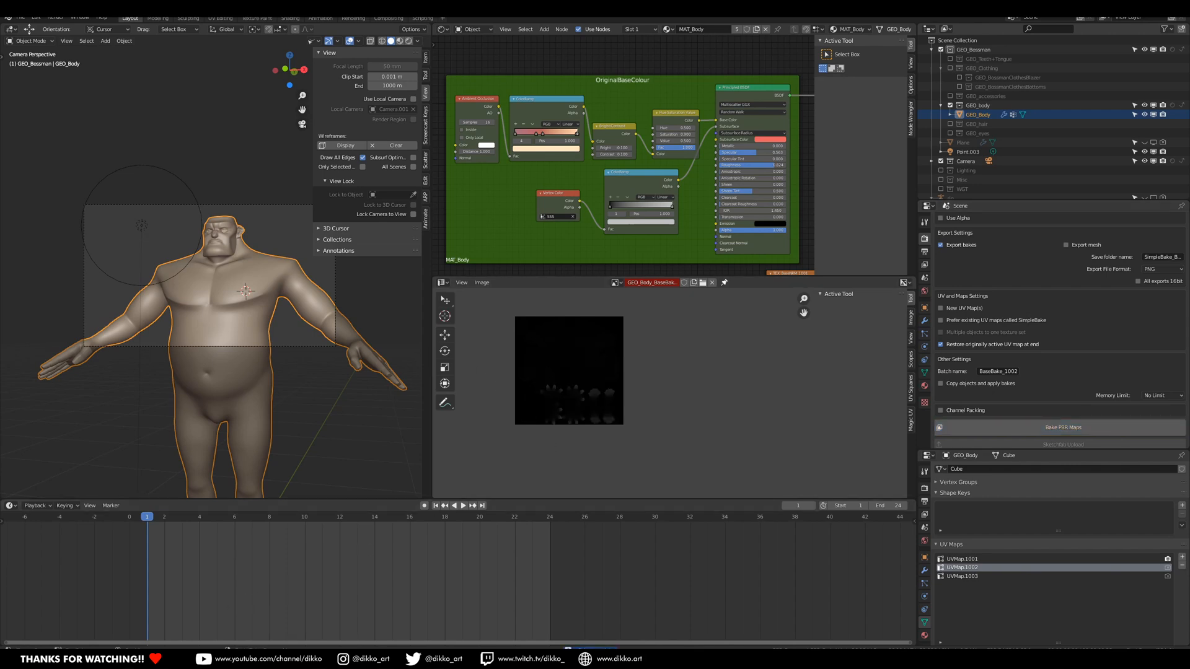
left_click(248, 659)
left_click(692, 144)
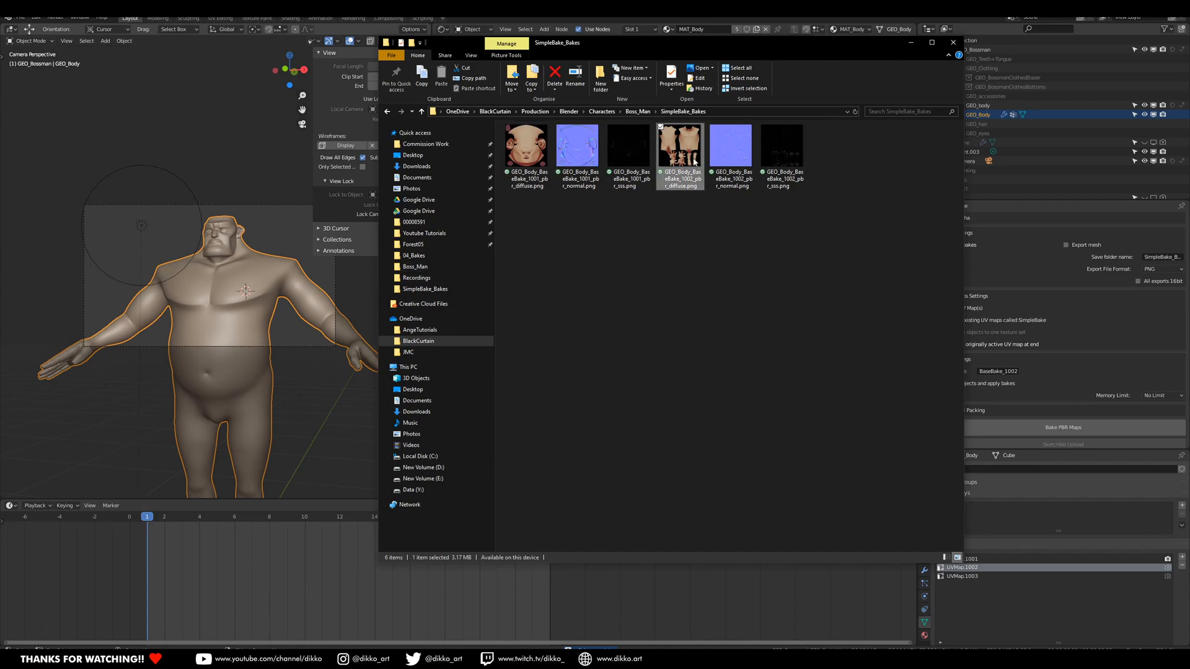
double_click(692, 144)
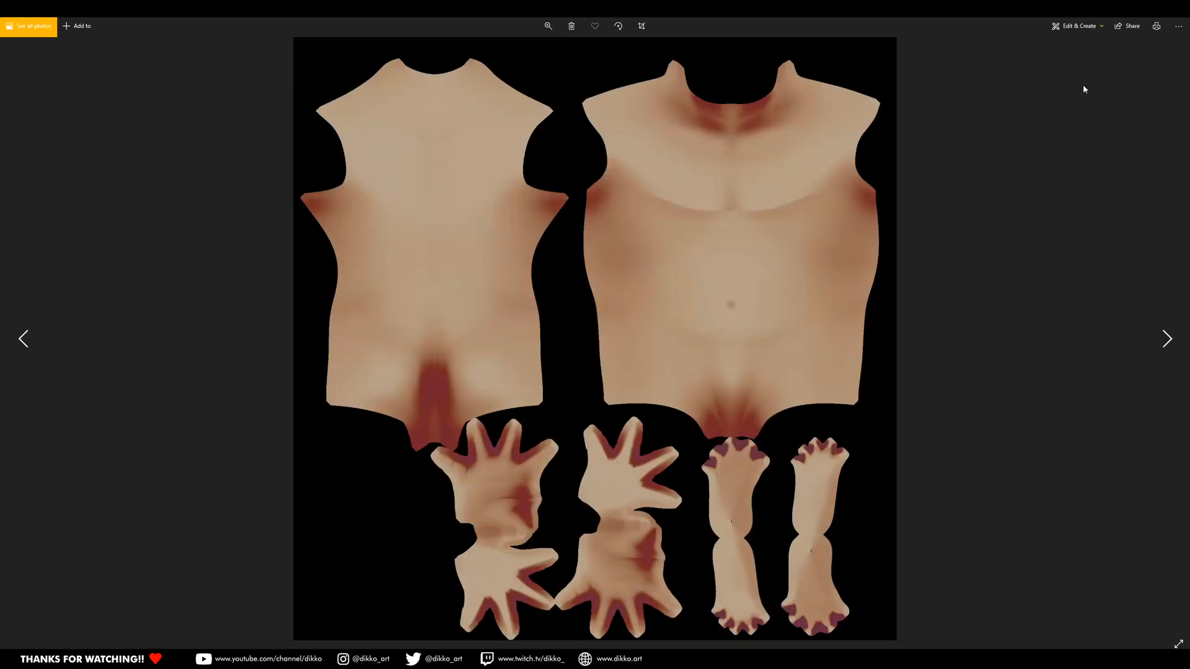
key("Right")
key("Right")
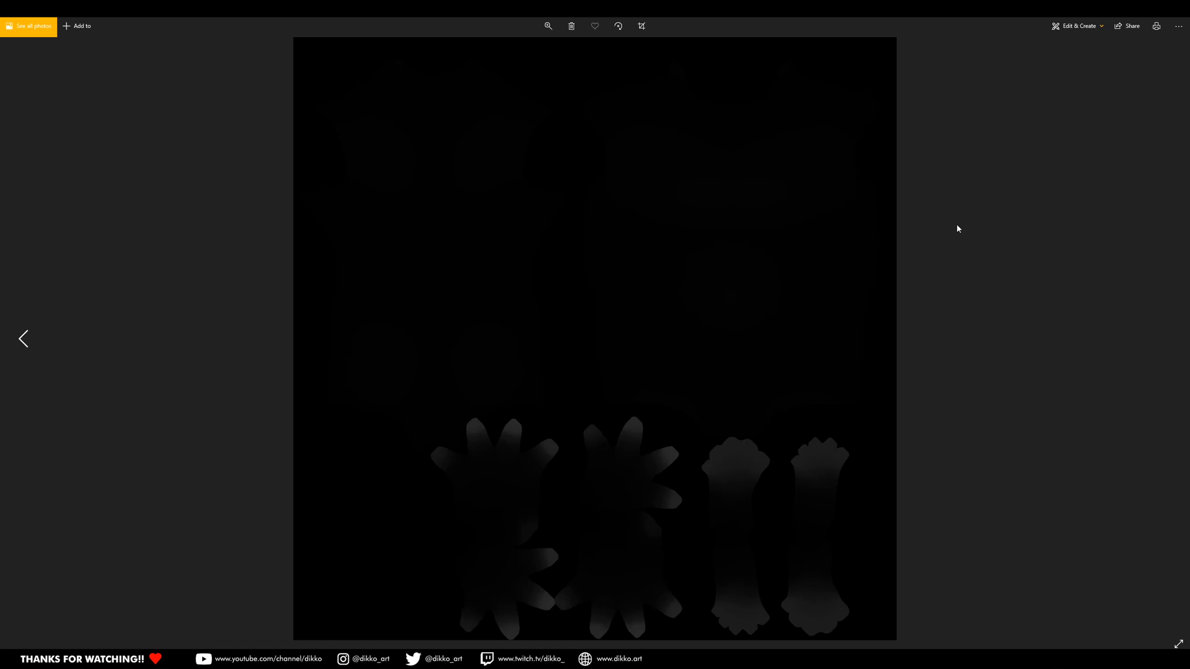
key("alt+F4")
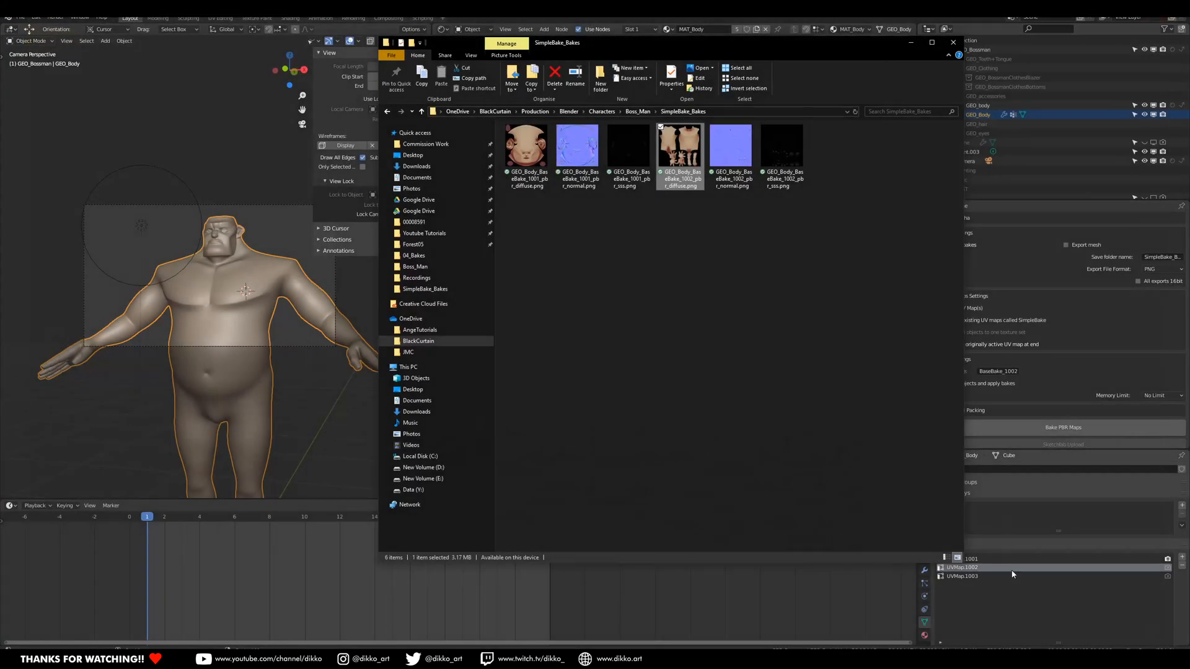
Return to Blender, activate UVMap.1003, set the SimpleBake batch name to BaseBake_1003, and bake its PBR maps.
left_click(965, 577)
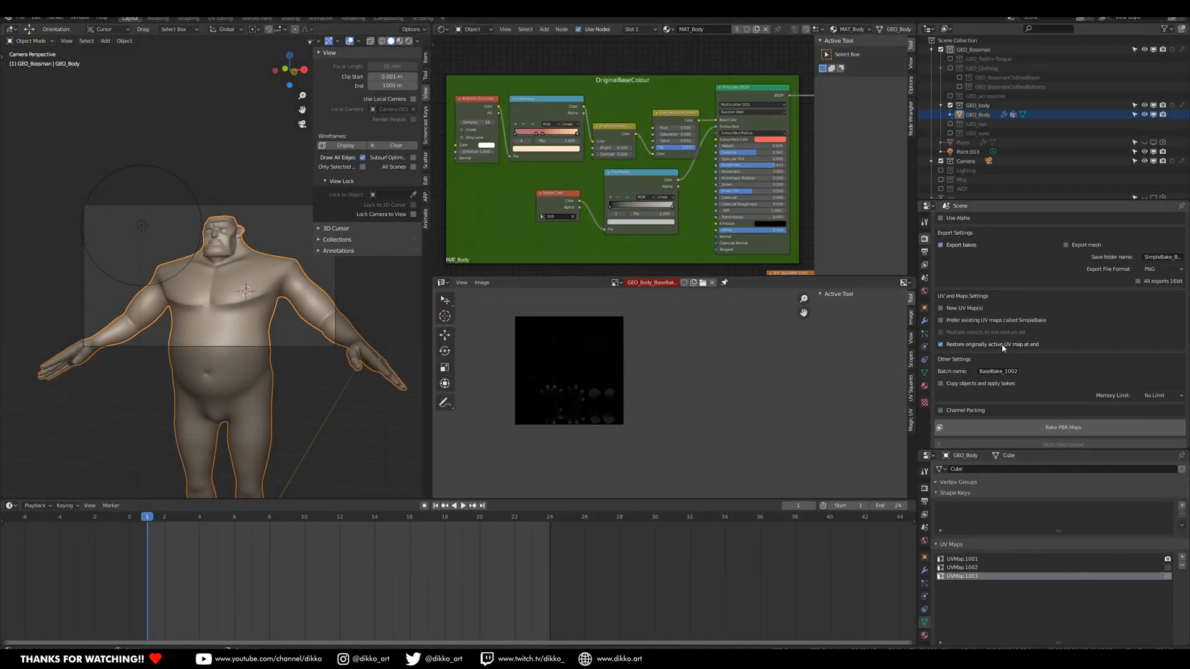
left_click(997, 373)
left_click_drag(1010, 368, 1023, 368)
key("Return")
left_click(1026, 426)
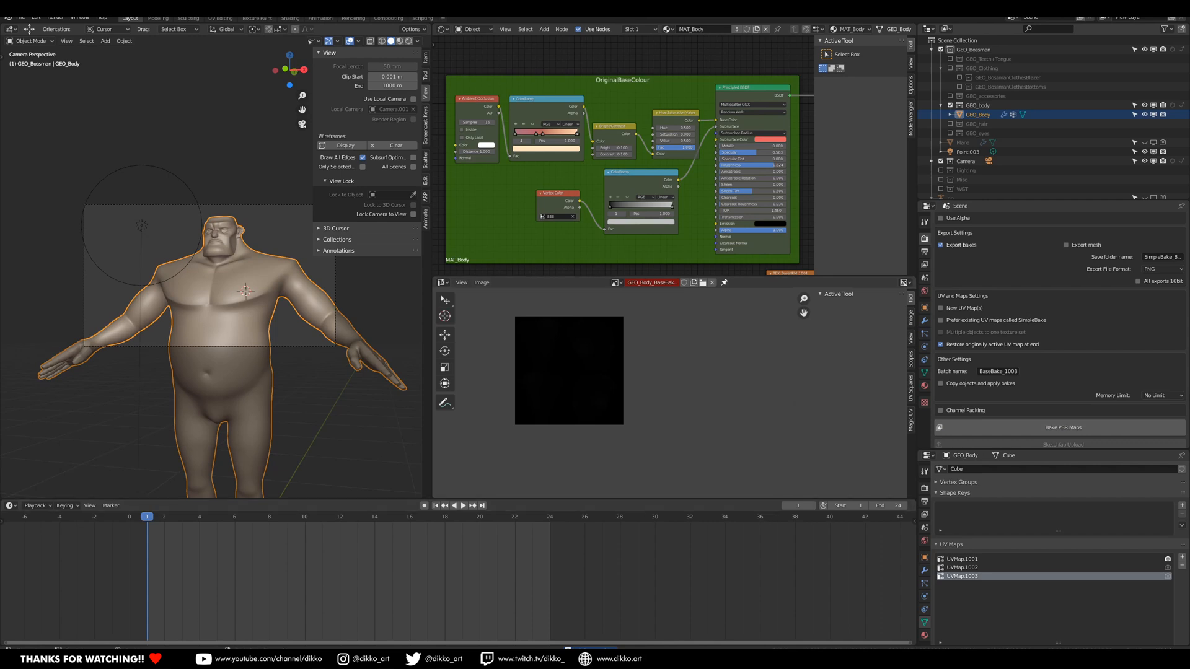
Switch to the SimpleBake_Bakes folder, view the baked 1003 and 1001 diffuse images in Photos, and return to Blender.
left_click(159, 658)
double_click(835, 179)
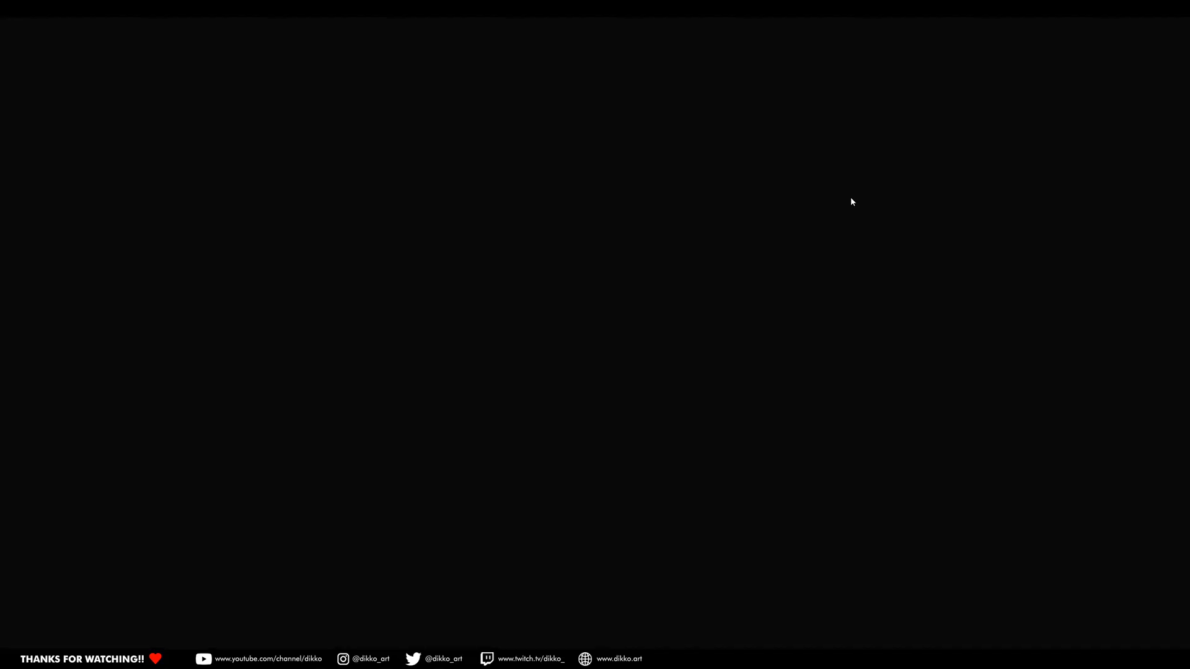
left_click(1188, 11)
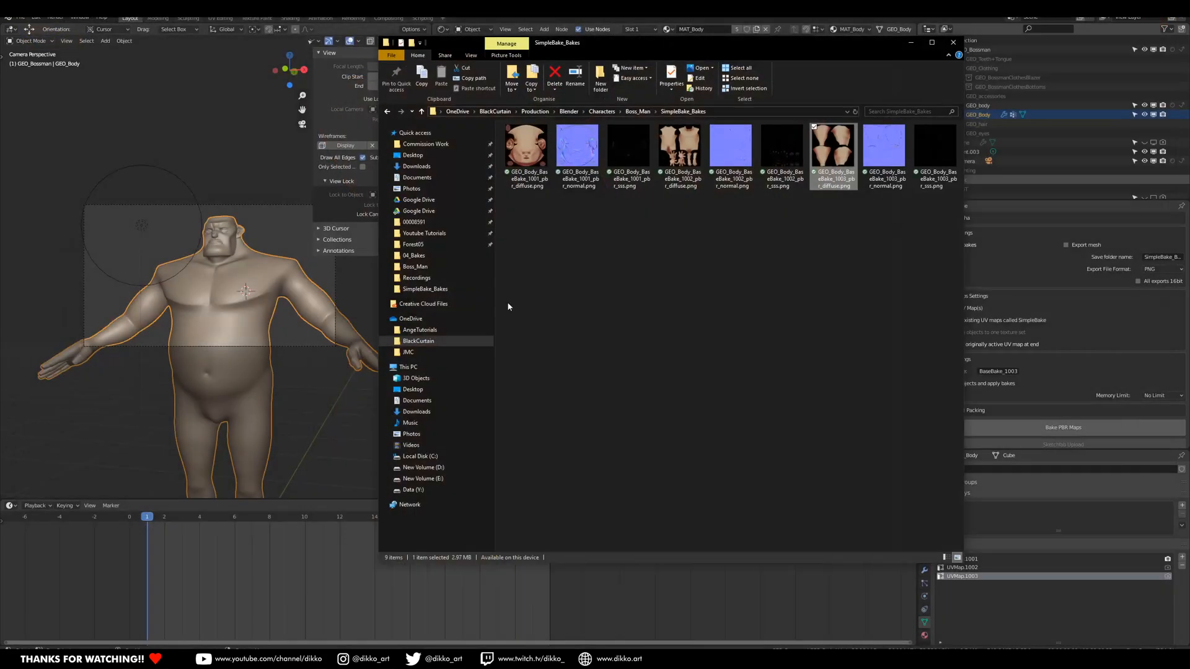
double_click(536, 164)
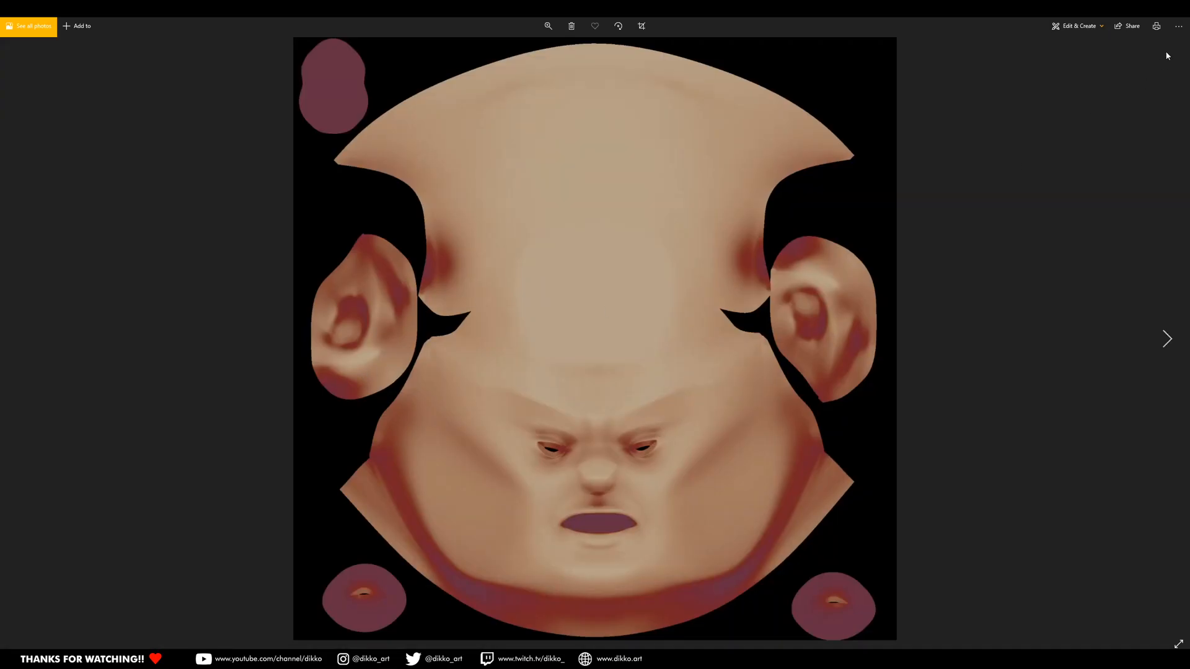
left_click(1183, 11)
left_click(914, 41)
Turn off SSS and Normal in SimpleBake's PBR bake settings, keeping only Diffuse selected.
scroll(972, 355, "up", 8)
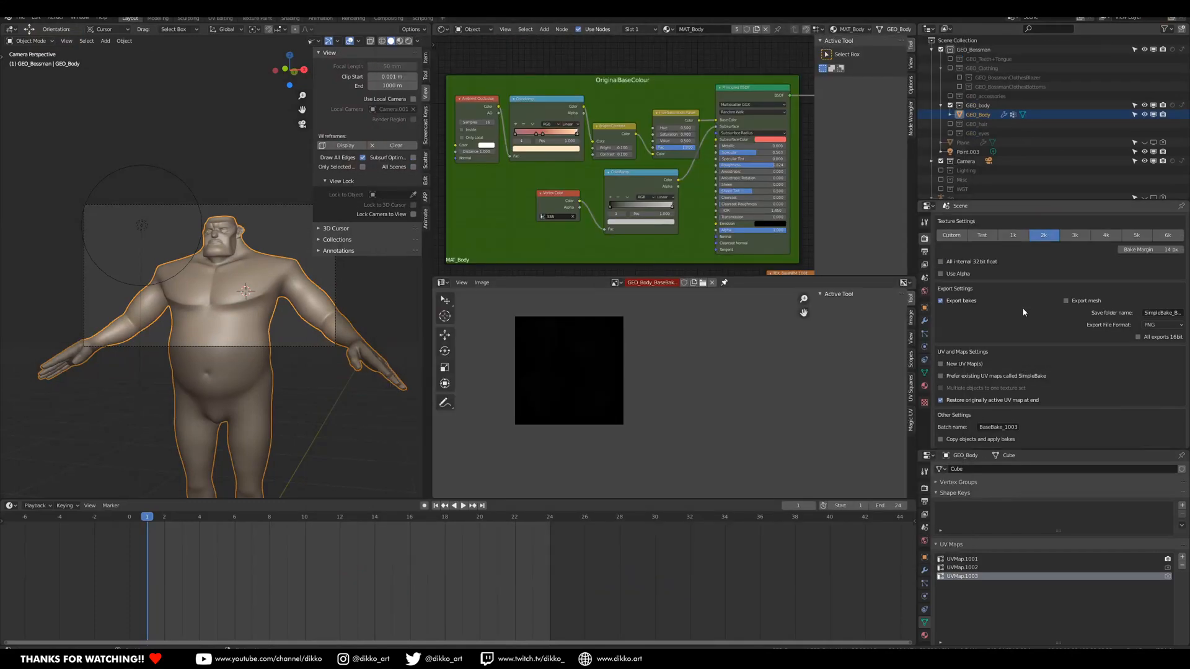
left_click(941, 315)
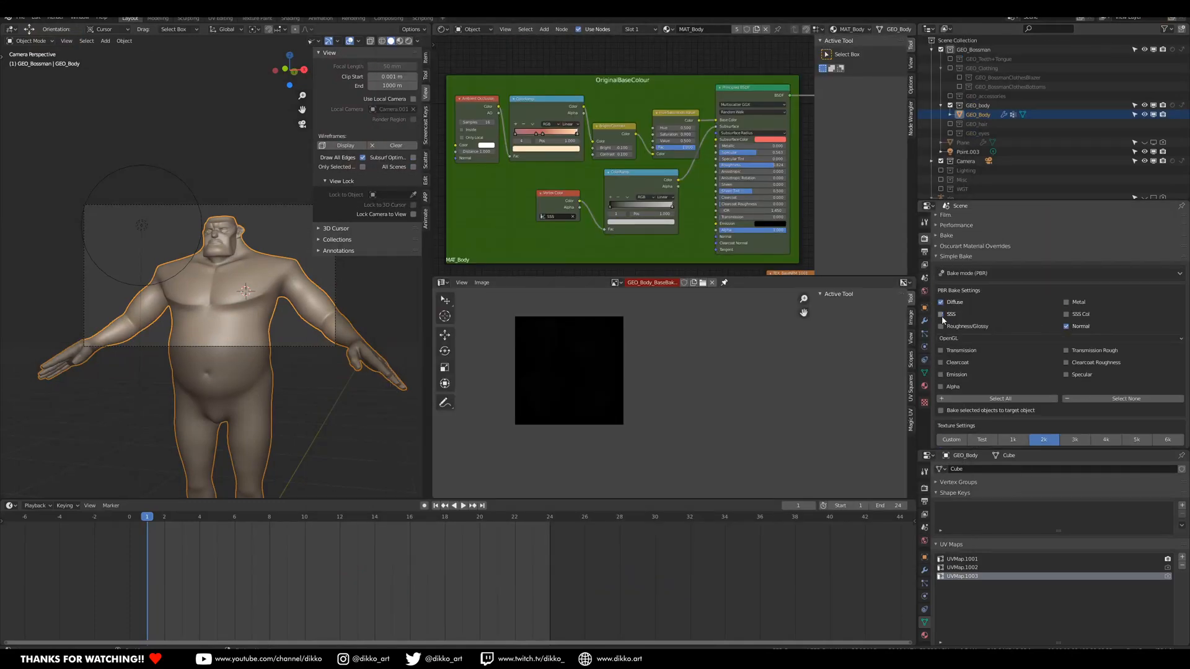
left_click(1066, 327)
scroll(1009, 388, "down", 9)
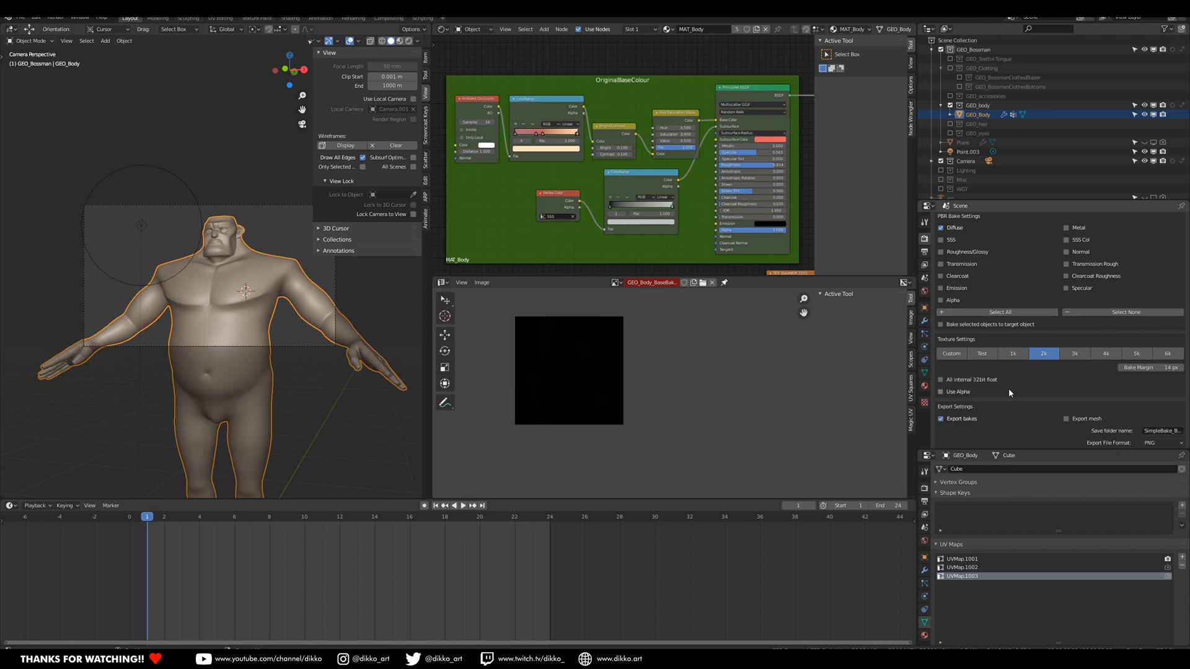
scroll(1026, 372, "down", 1)
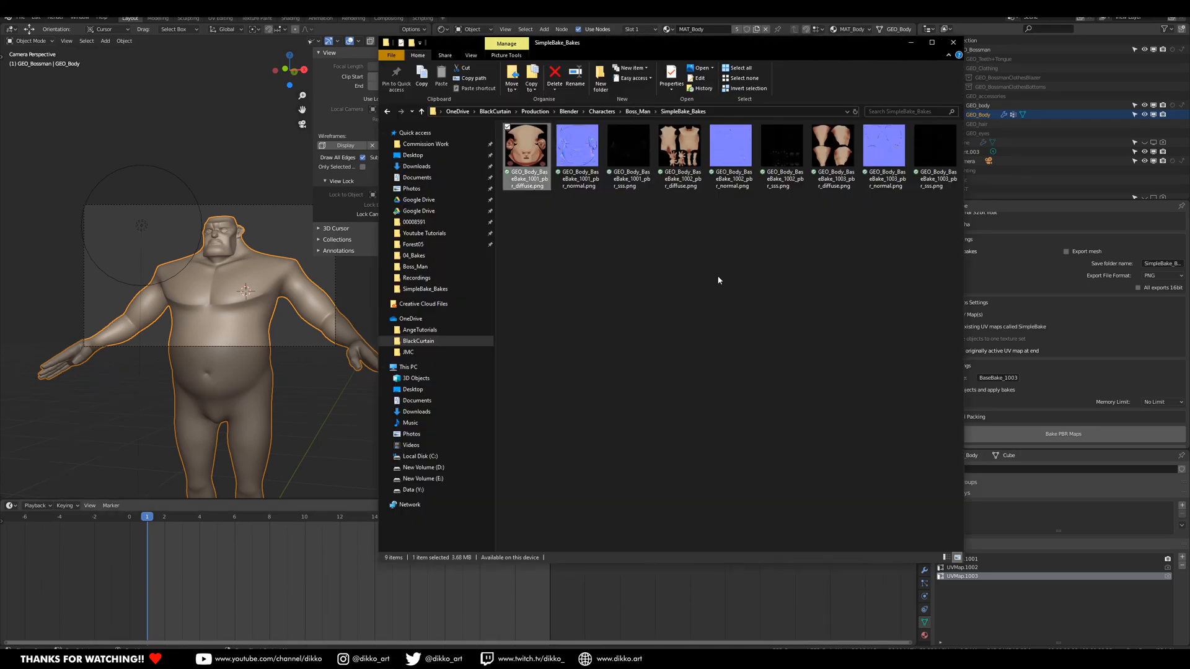
Rebake the BaseBake_1003 diffuse map with the SSS ColorRamp unlinked from Subsurface, viewing the exported image before and after the bake.
double_click(834, 154)
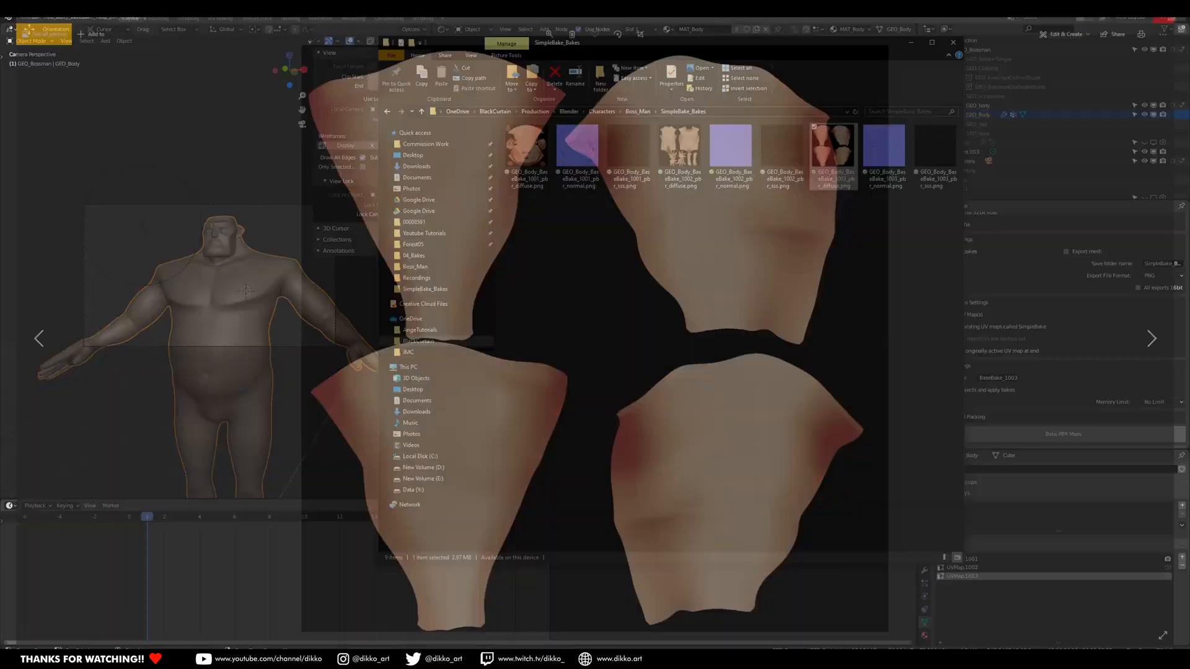
key("alt+F4")
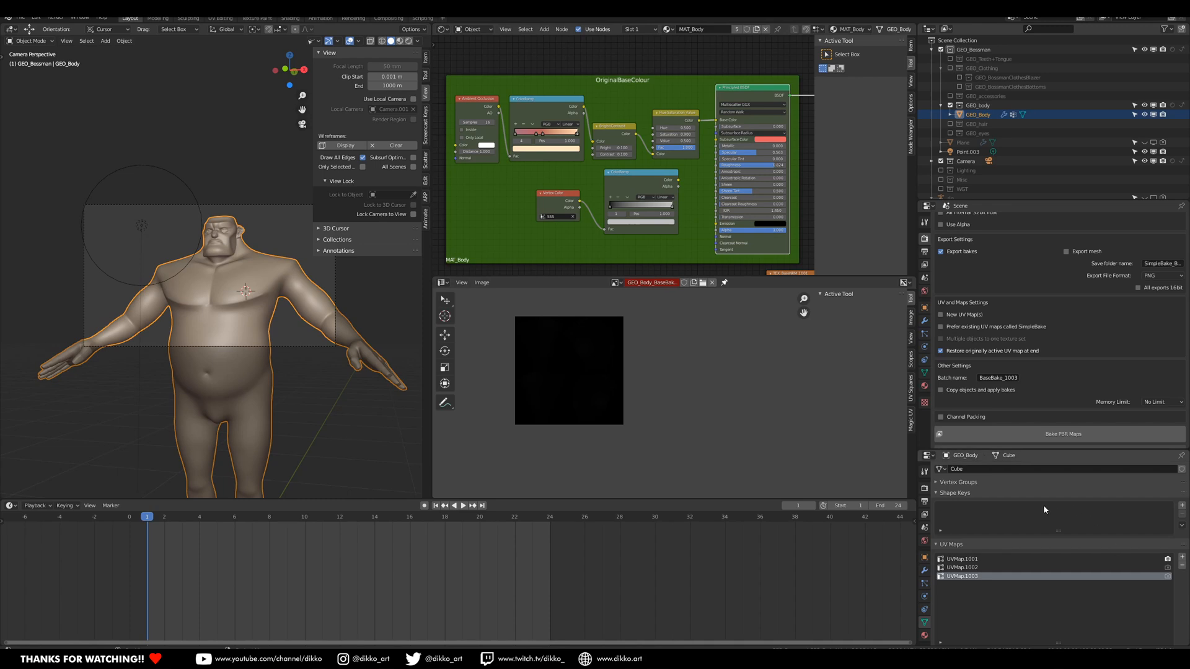
left_click(1041, 440)
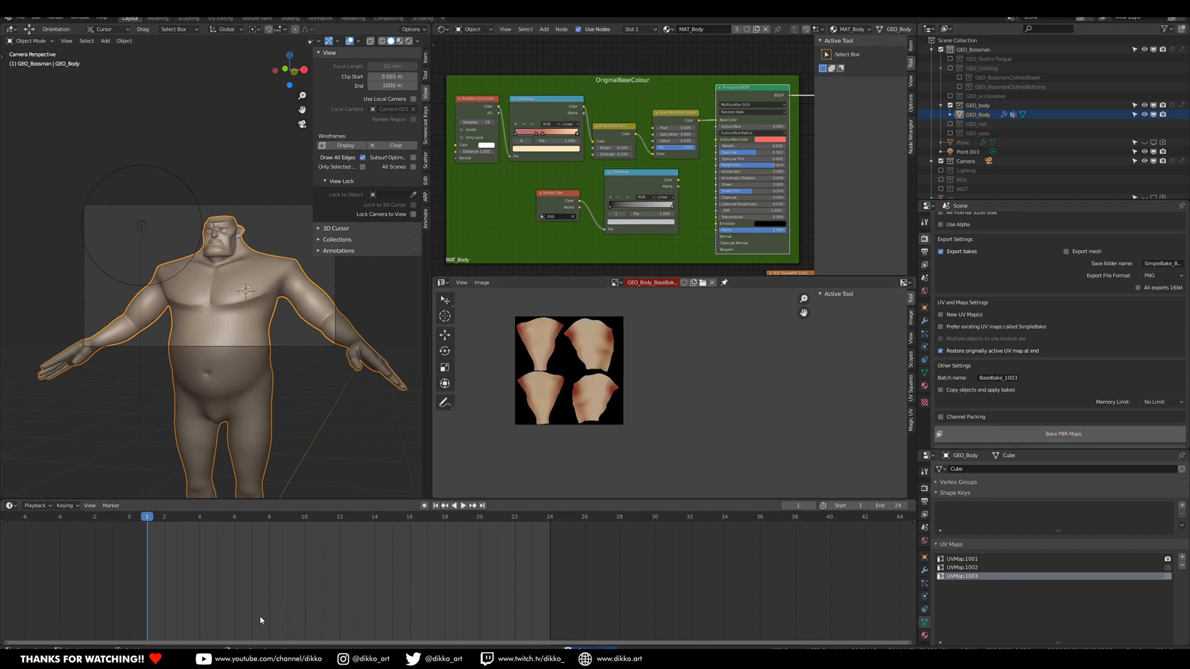
left_click(149, 658)
double_click(833, 149)
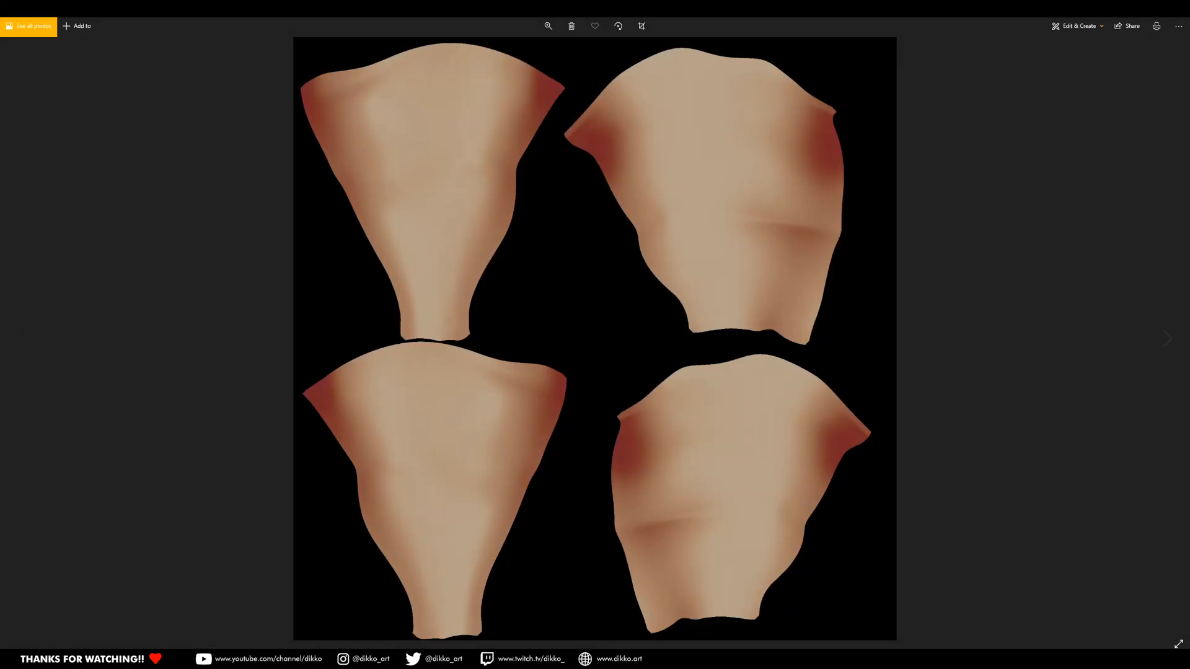
left_click(1176, 9)
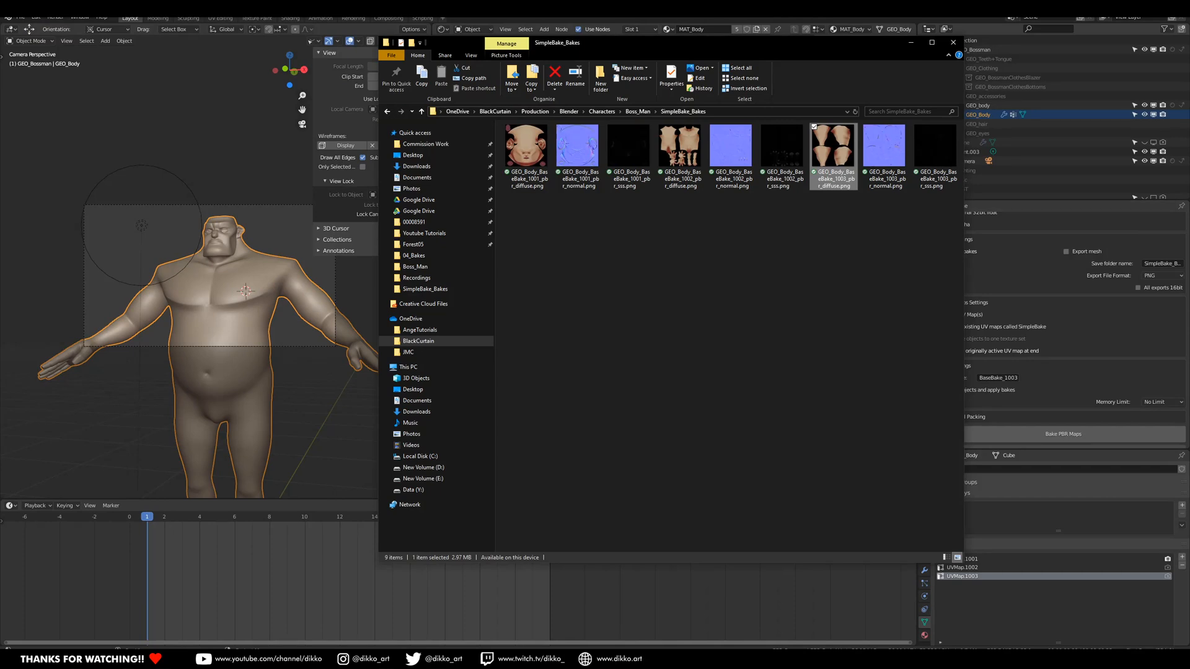
left_click(911, 43)
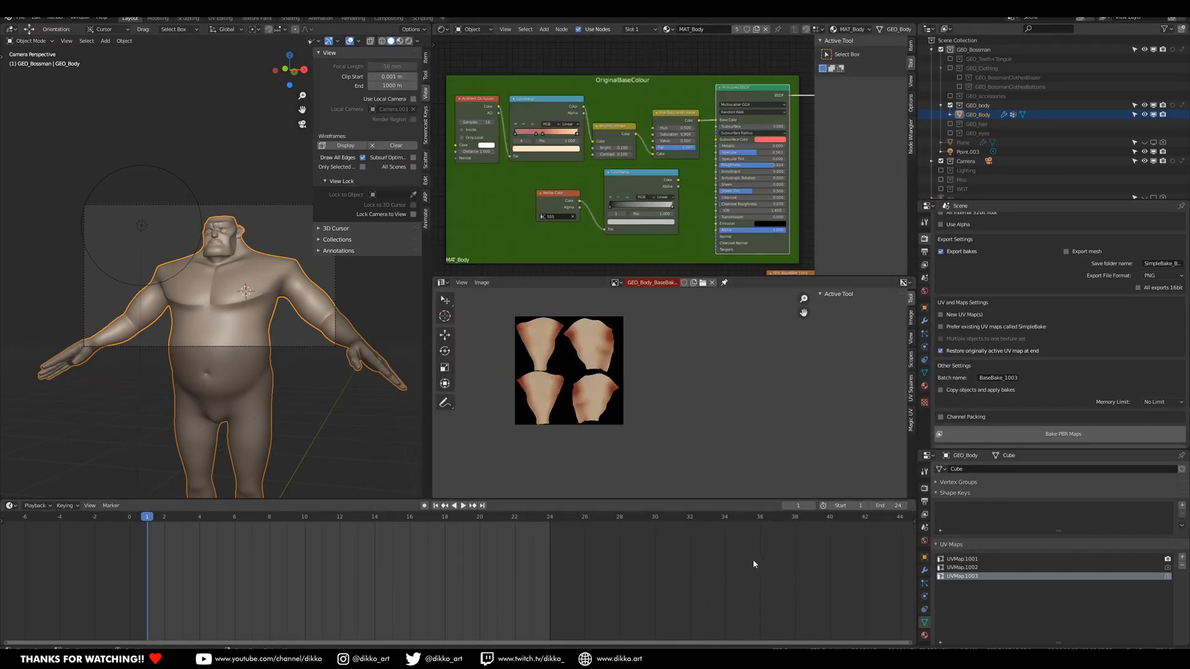
Reconnect the SSS ColorRamp's Color output to the Principled BSDF's Subsurface input in MAT_Body.
left_click_drag(679, 180, 718, 128)
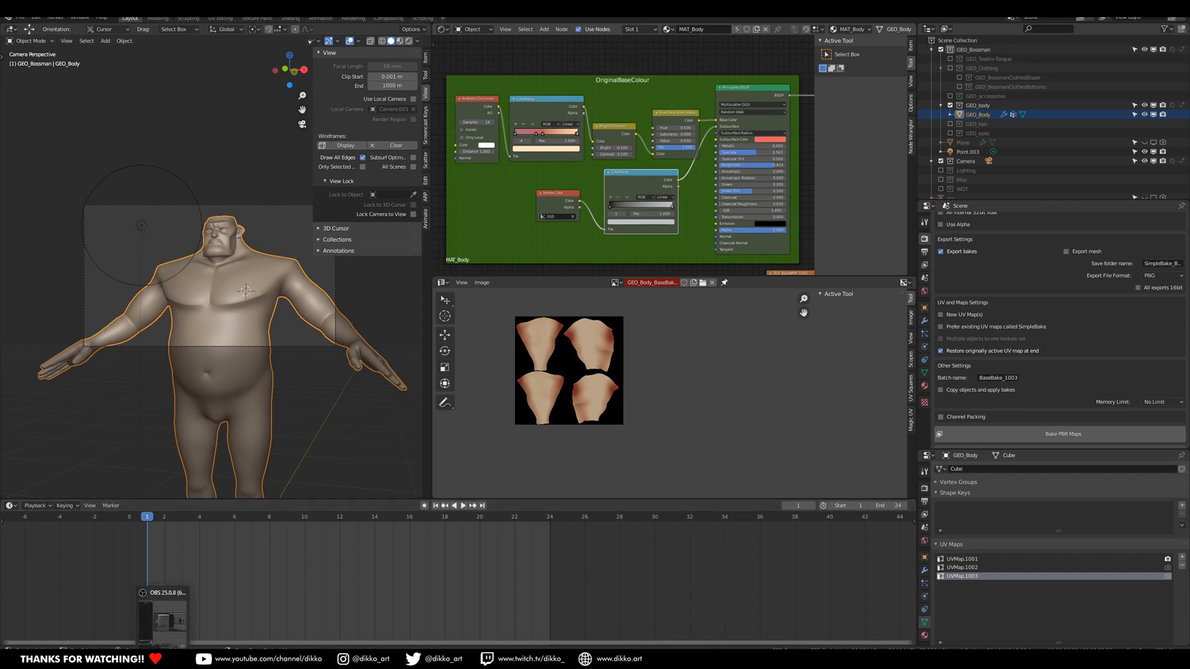
left_click(165, 659)
left_click(1114, 18)
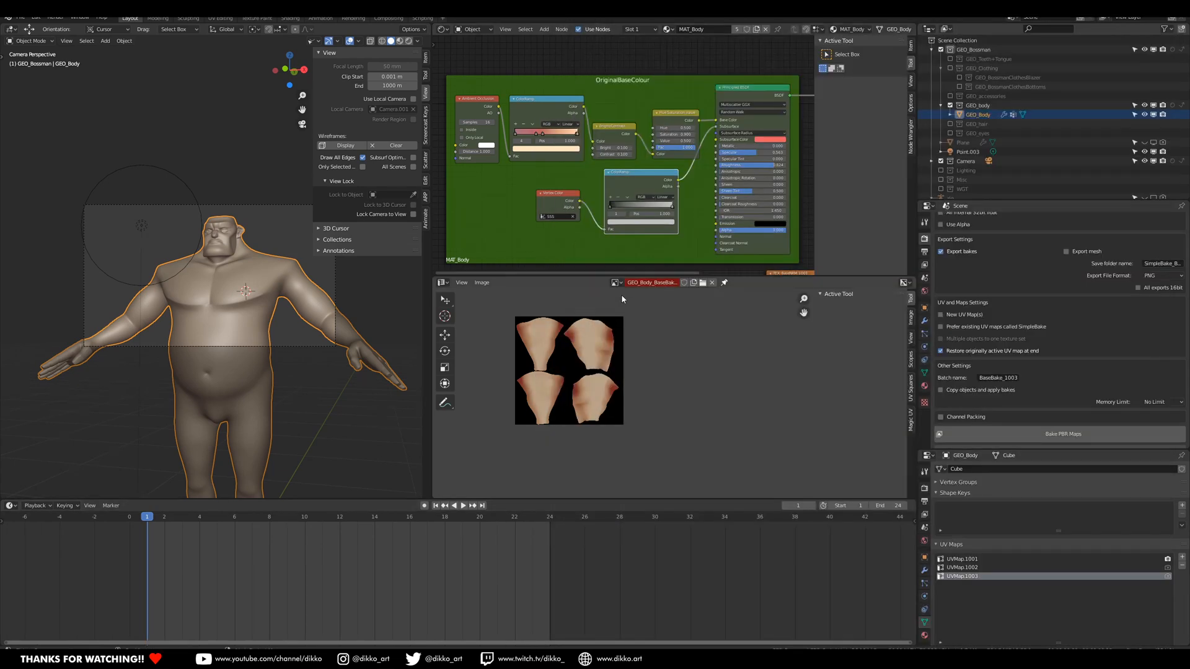
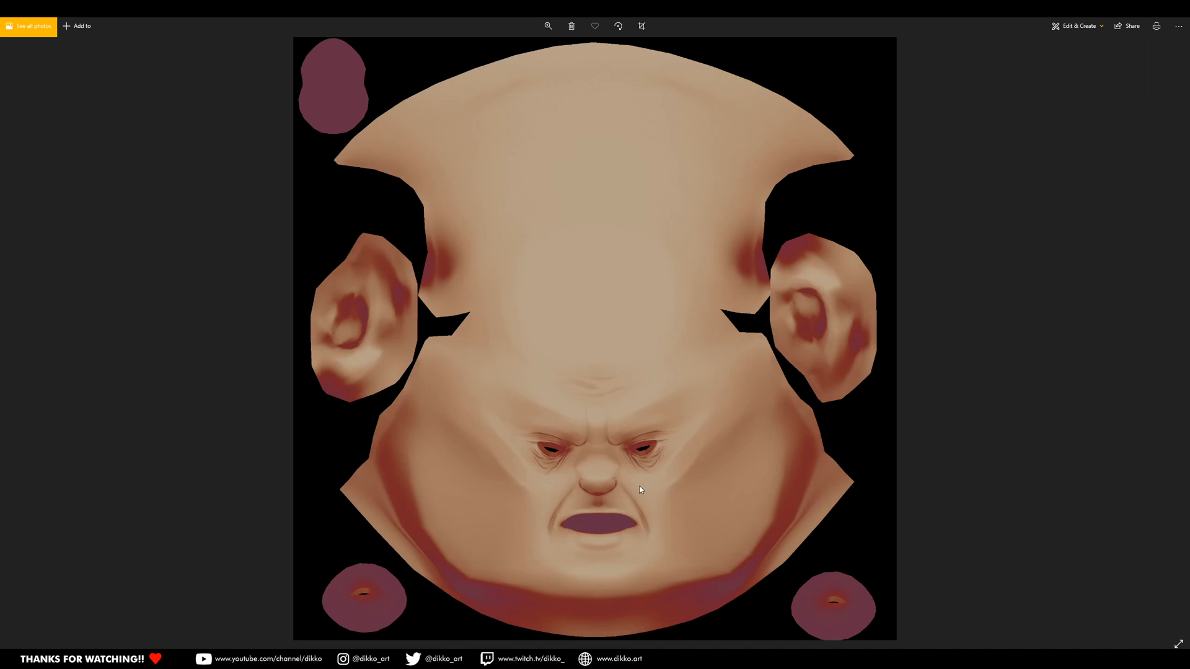
Inspect the face in the 1001 diffuse image up close, and select the 1001 normal image in the SimpleBake_Bakes folder.
scroll(641, 489, "up", 5)
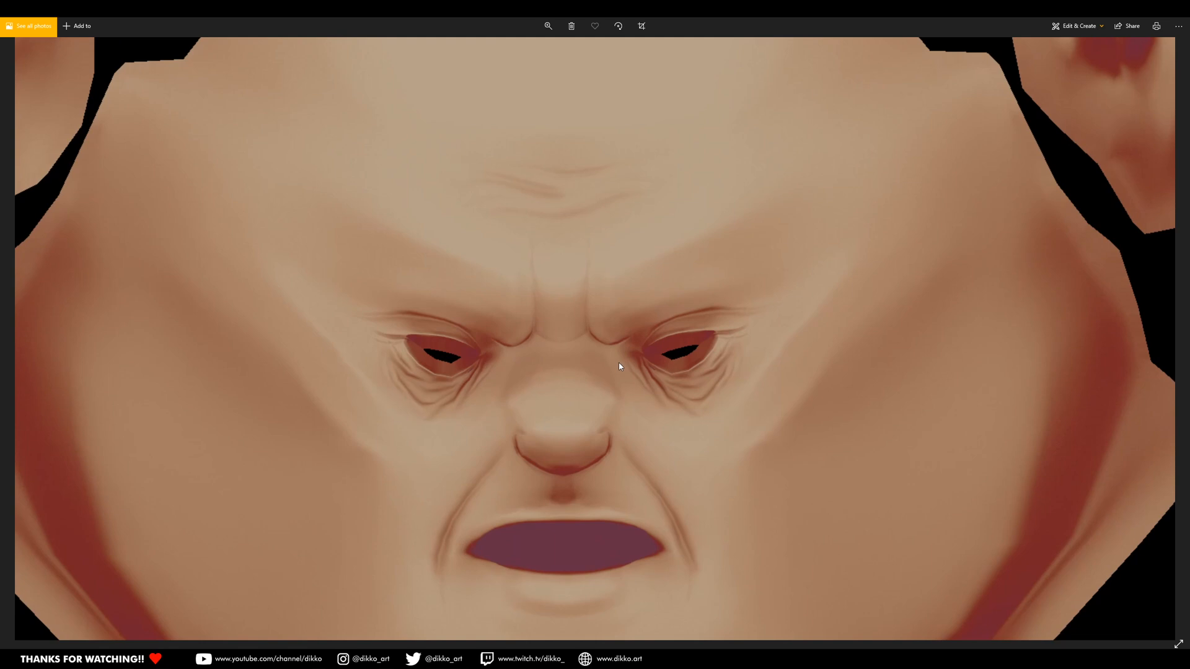
scroll(619, 367, "down", 5)
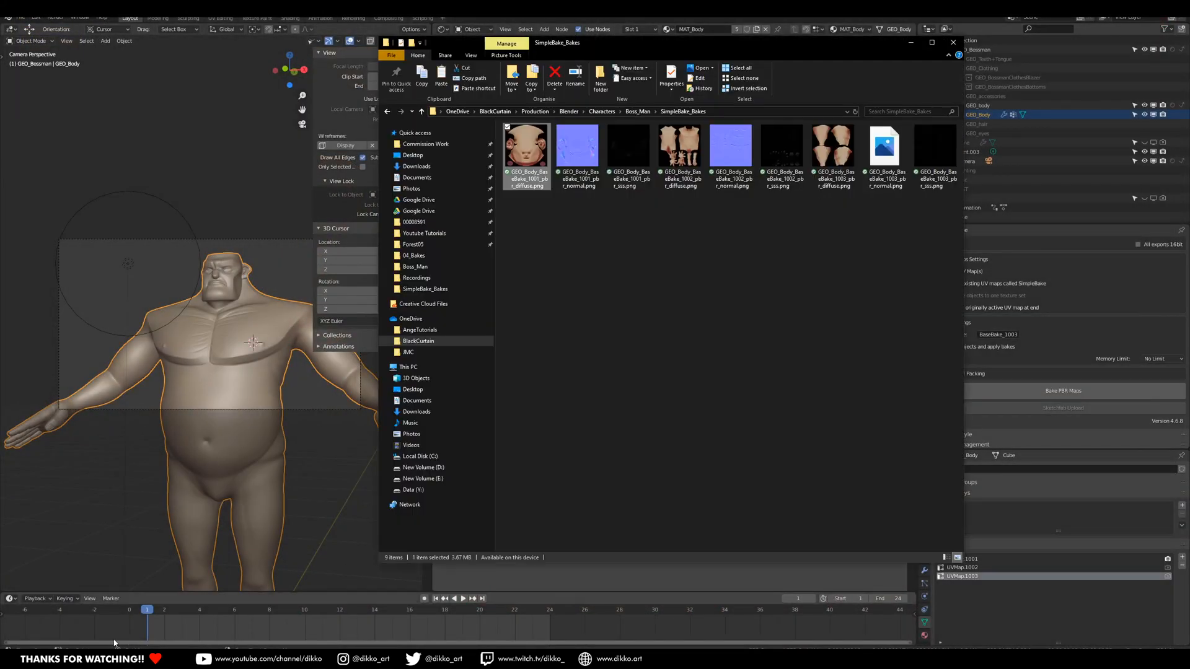
left_click(577, 149)
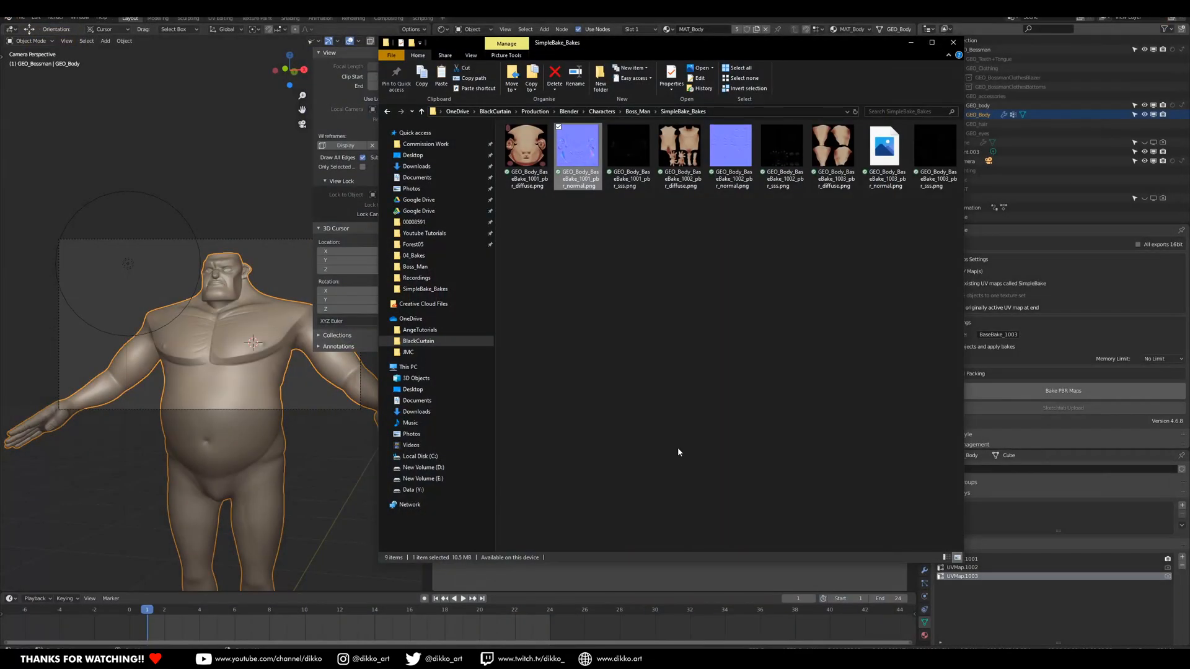
Copy all nine baked images from SimpleBake_Bakes into Boss_Man's Tex > 04_Bakes folder, replacing the existing files.
left_click_drag(925, 215, 539, 148)
left_click(636, 112)
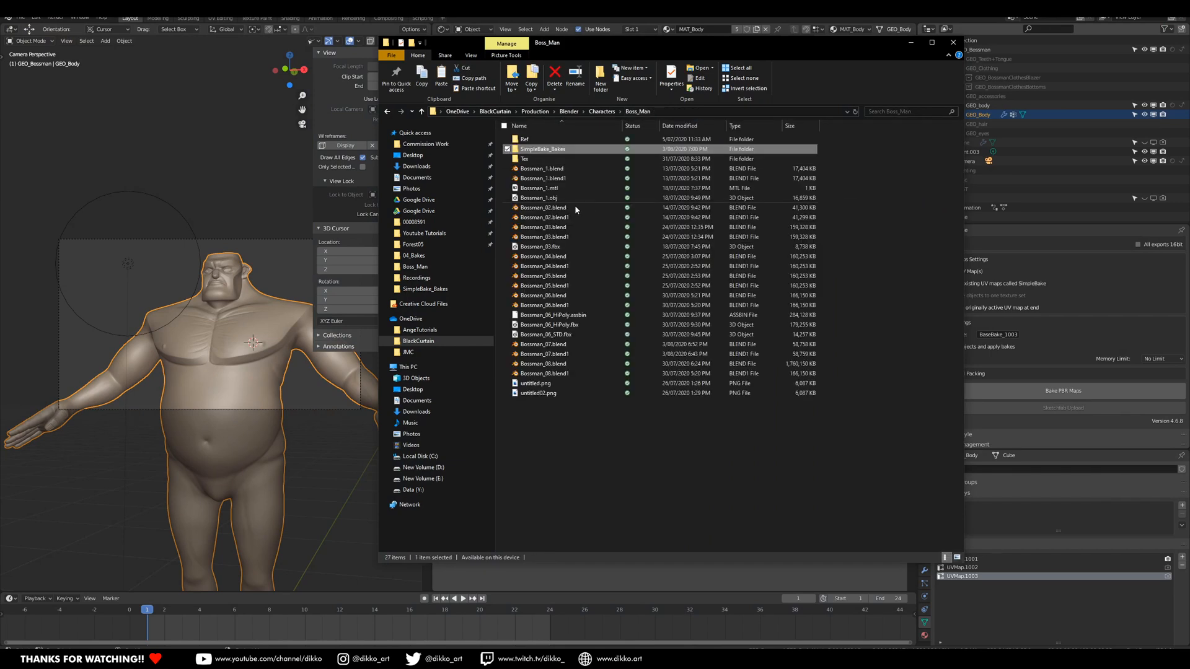
double_click(541, 168)
double_click(541, 169)
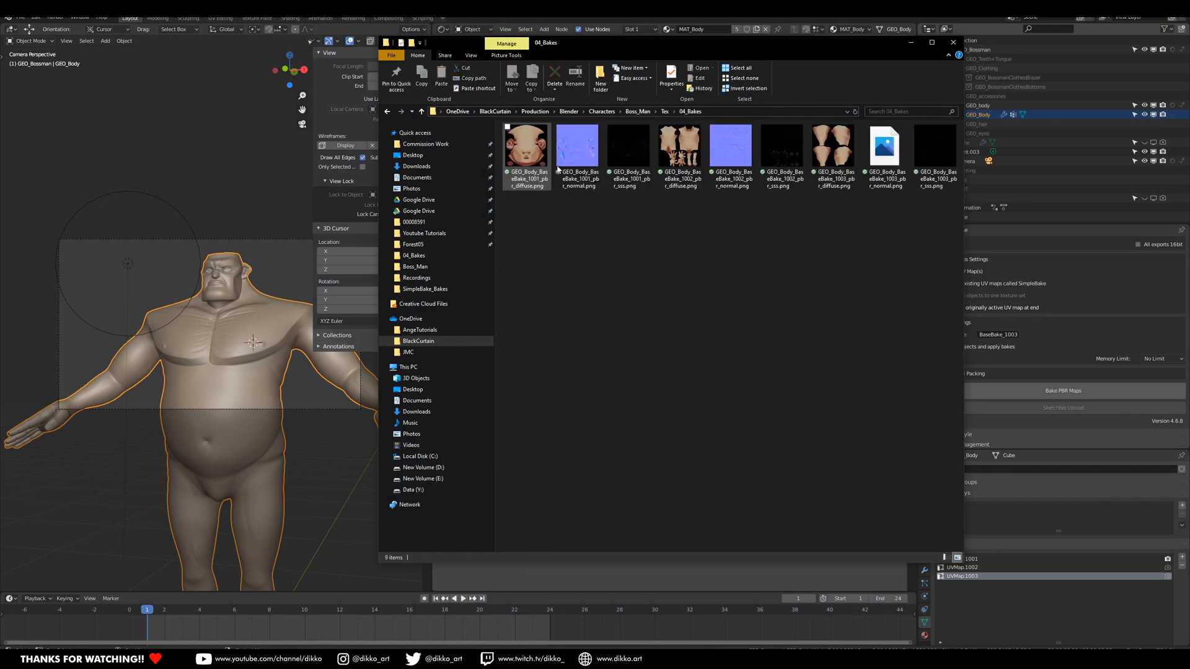
right_click(678, 279)
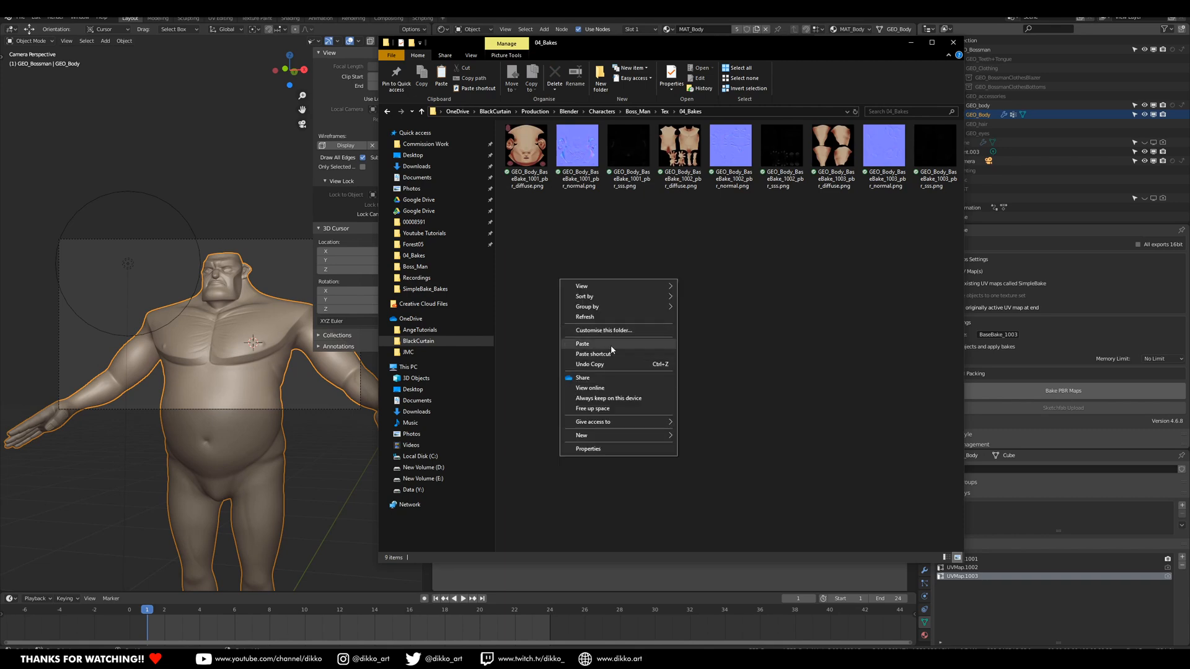
left_click(611, 345)
left_click(583, 263)
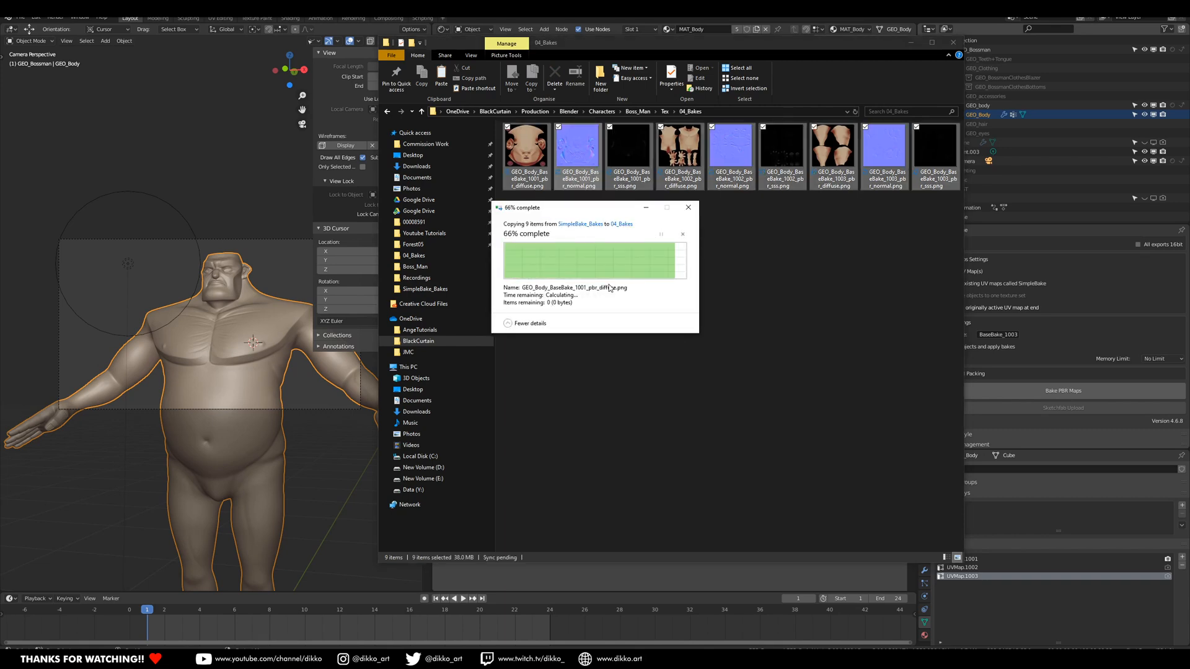
Return to Blender and turn off the Multires modifier on GEO_Body.
key("alt+Tab")
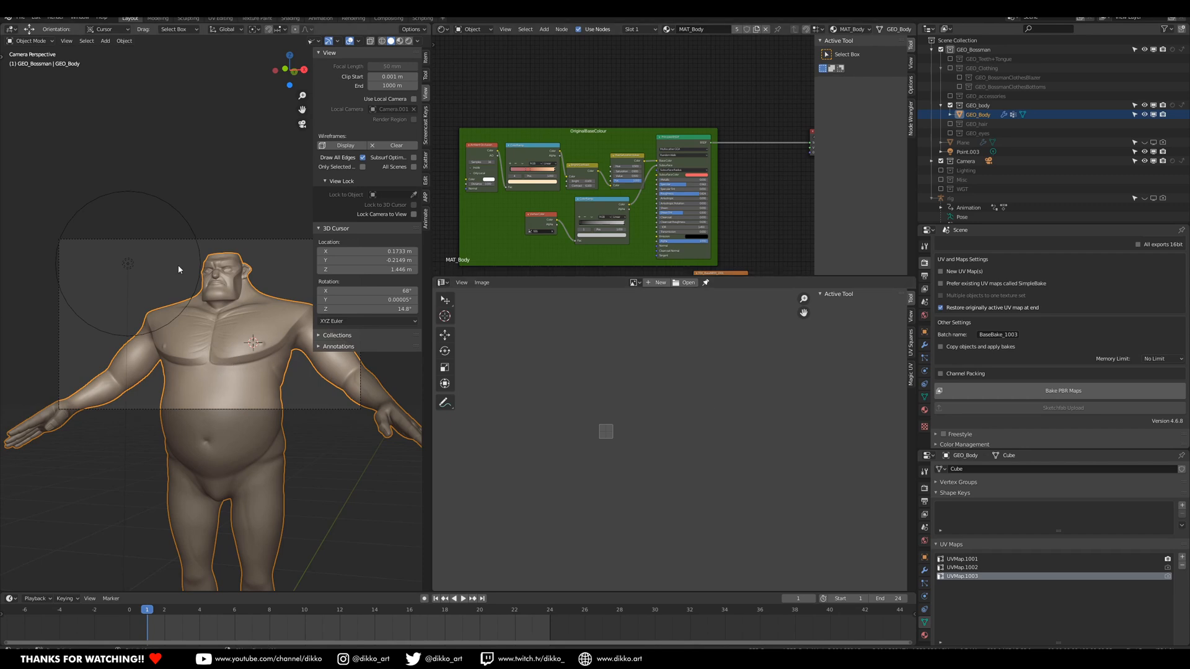
left_click(925, 345)
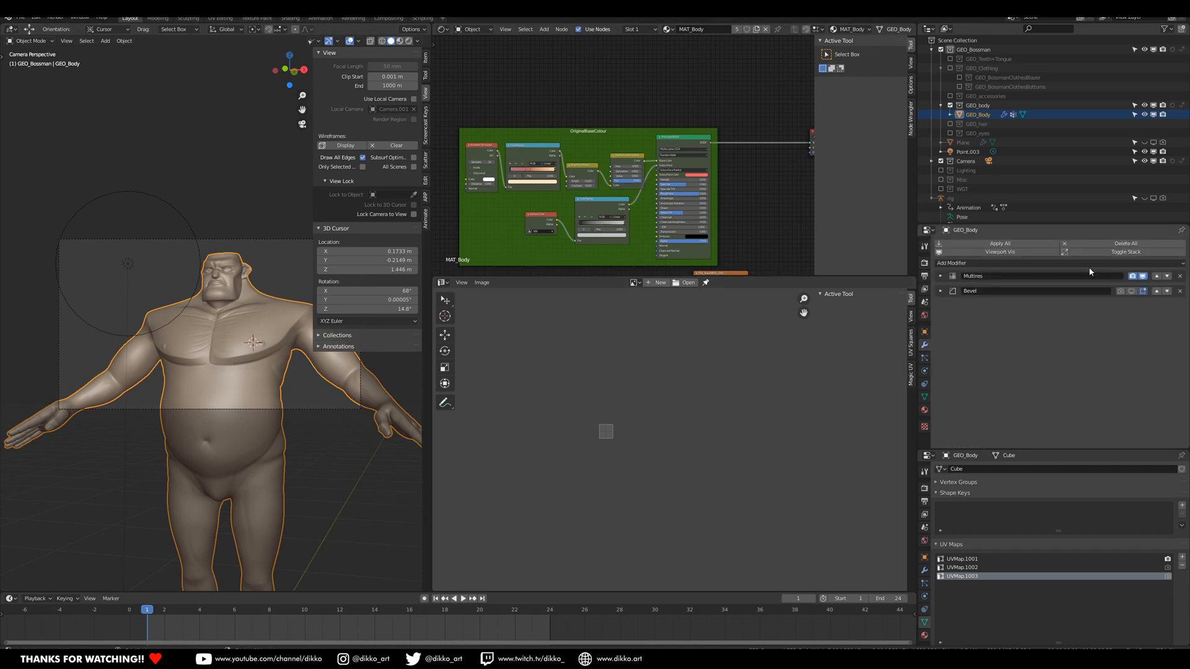
left_click(1142, 277)
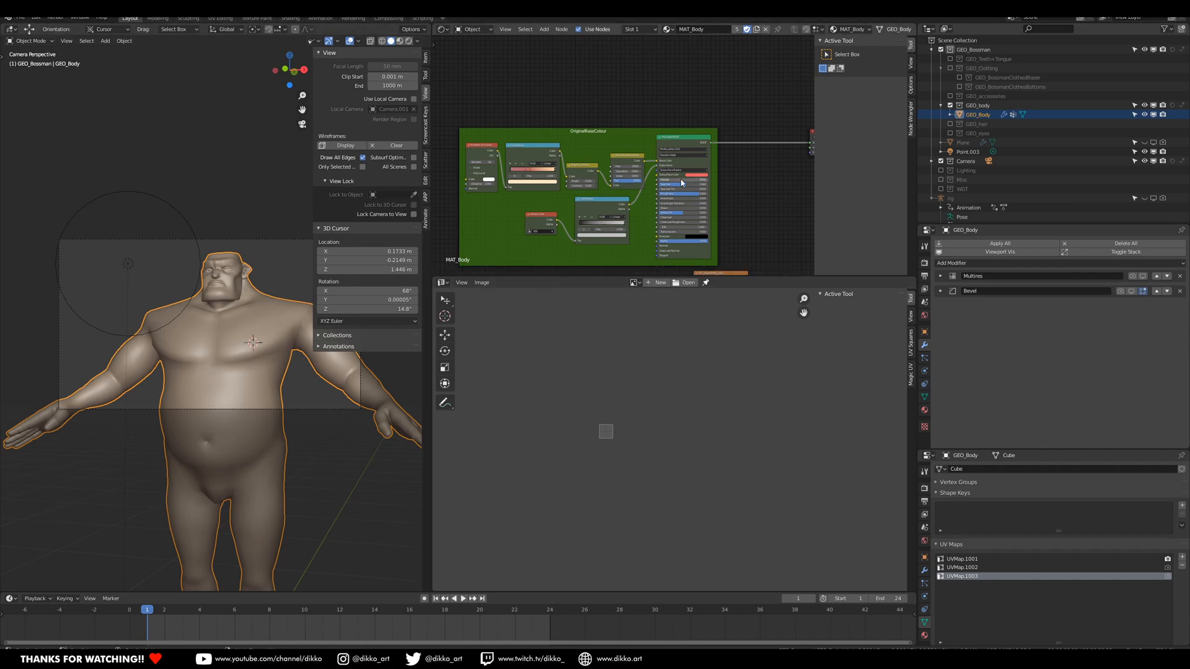
Show the MAT_Body material settings and switch the 3D viewport to rendered shading.
left_click(924, 410)
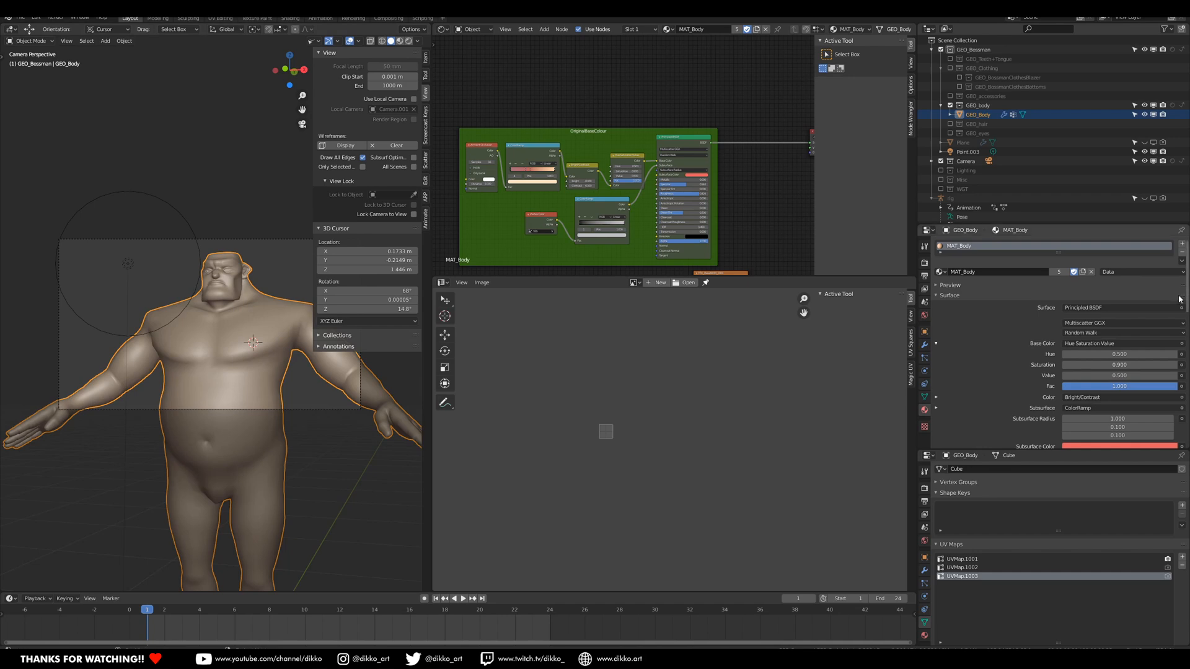
left_click(409, 41)
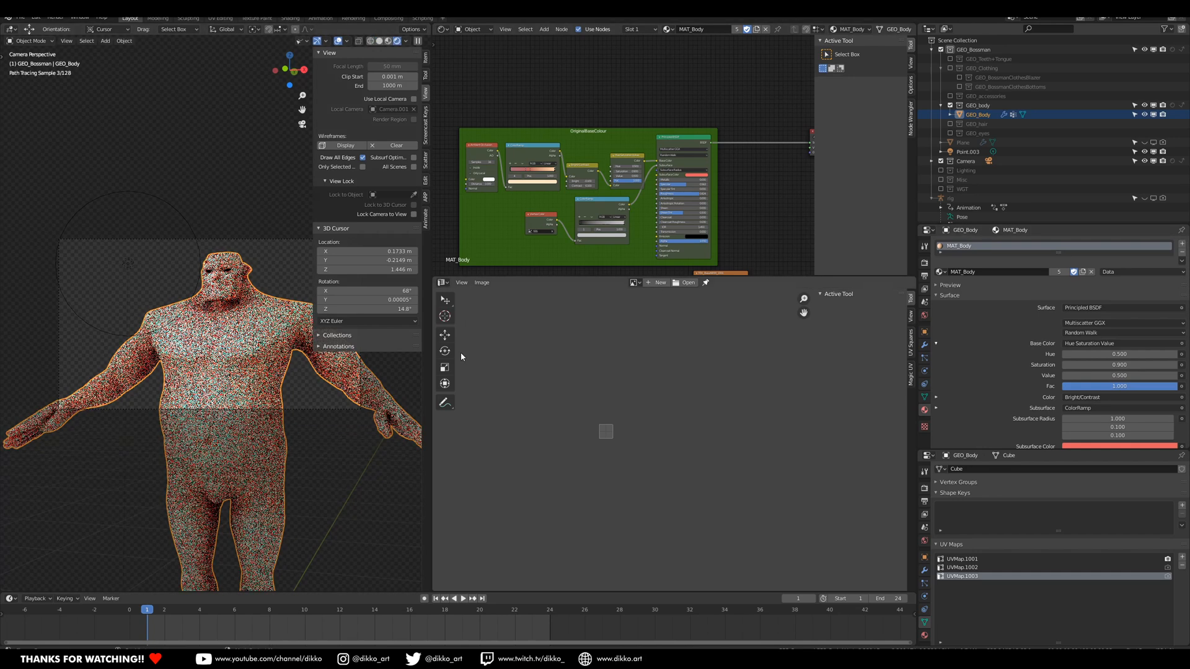
Remove MAT_Body from GEO_Body's material slots and create a new material named MAT_BossmanTexture.
left_click(1182, 253)
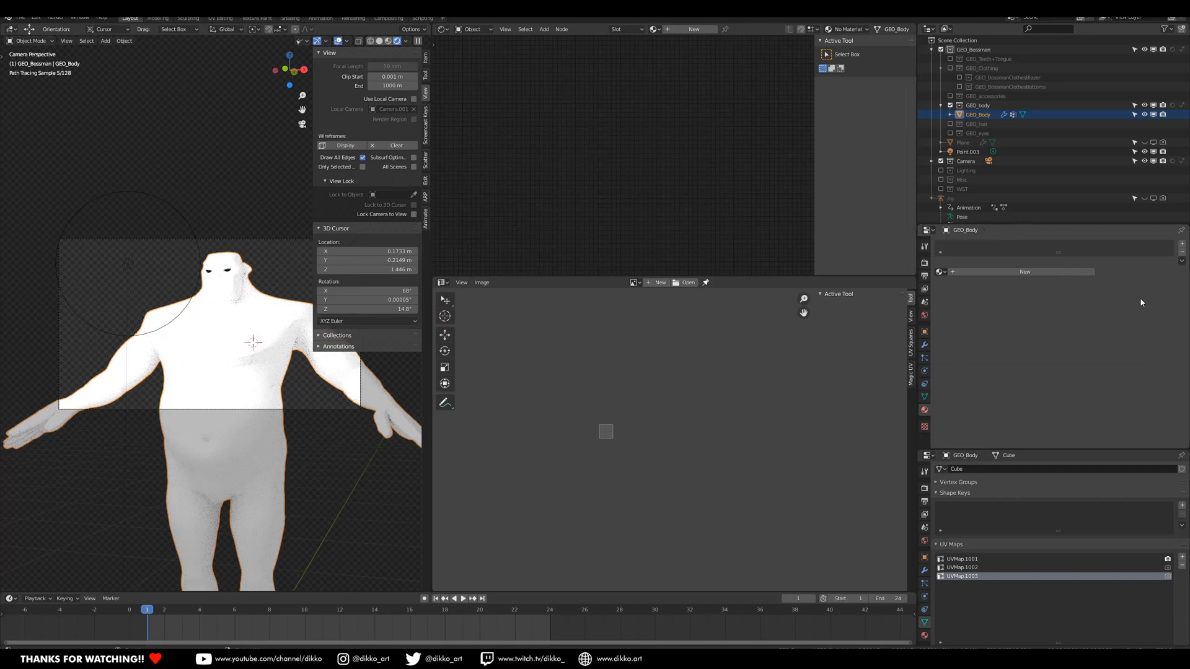
left_click(1021, 273)
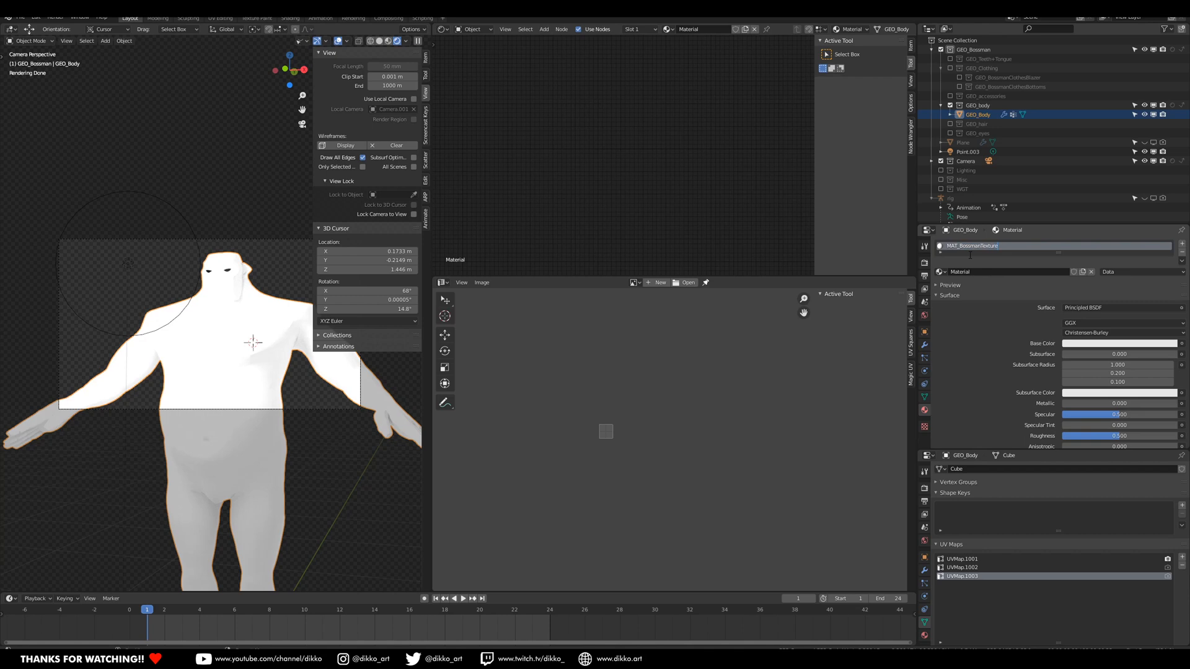
key("Return")
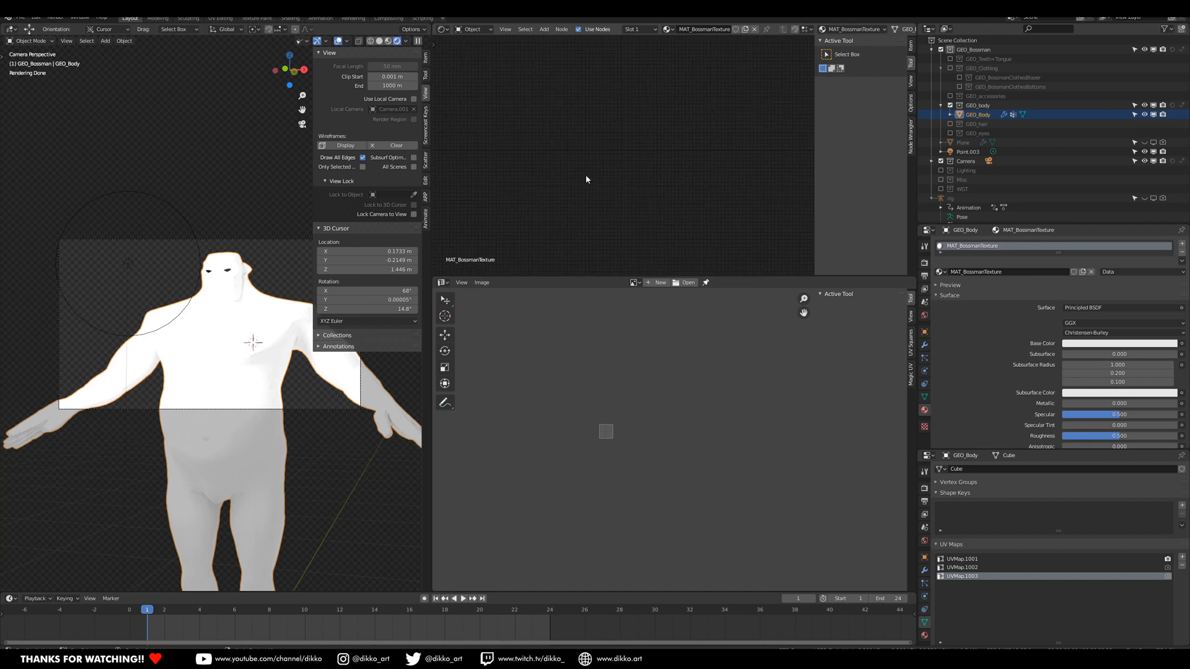
Add an Image Texture node beside the Principled BSDF in the MAT_BossmanTexture node tree.
key("Home")
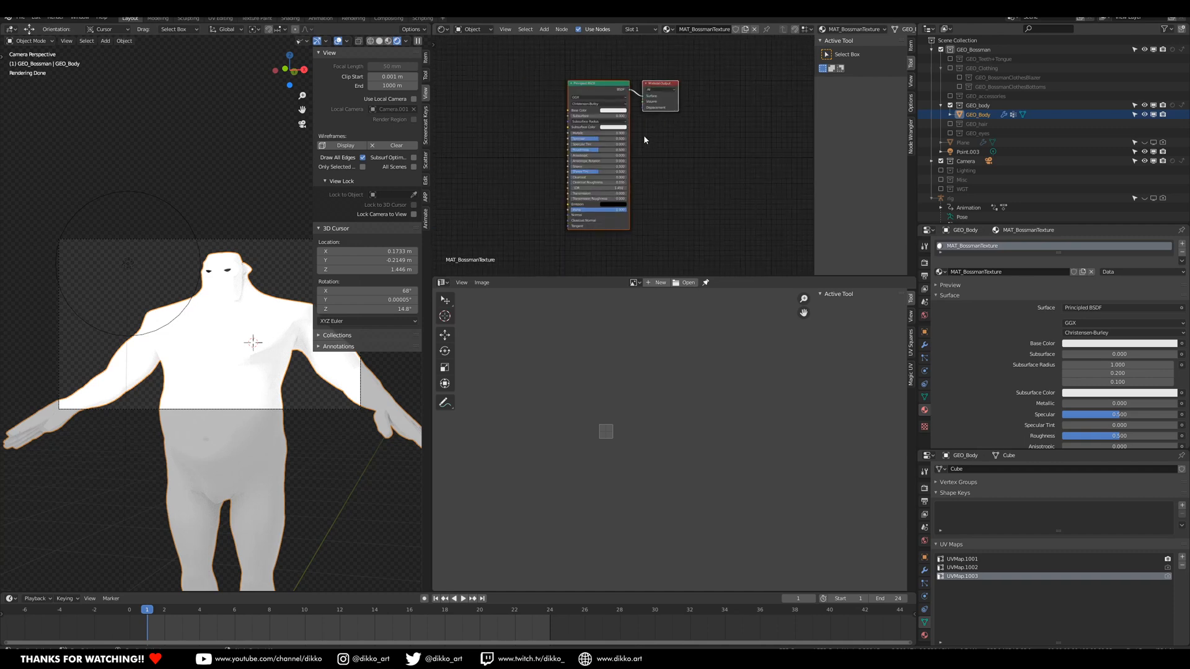
middle_click_drag(553, 93, 630, 97)
scroll(629, 141, "down", 1)
mouse_move(630, 140)
middle_mouse_down()
mouse_move(659, 154)
mouse_move(643, 144)
middle_mouse_up()
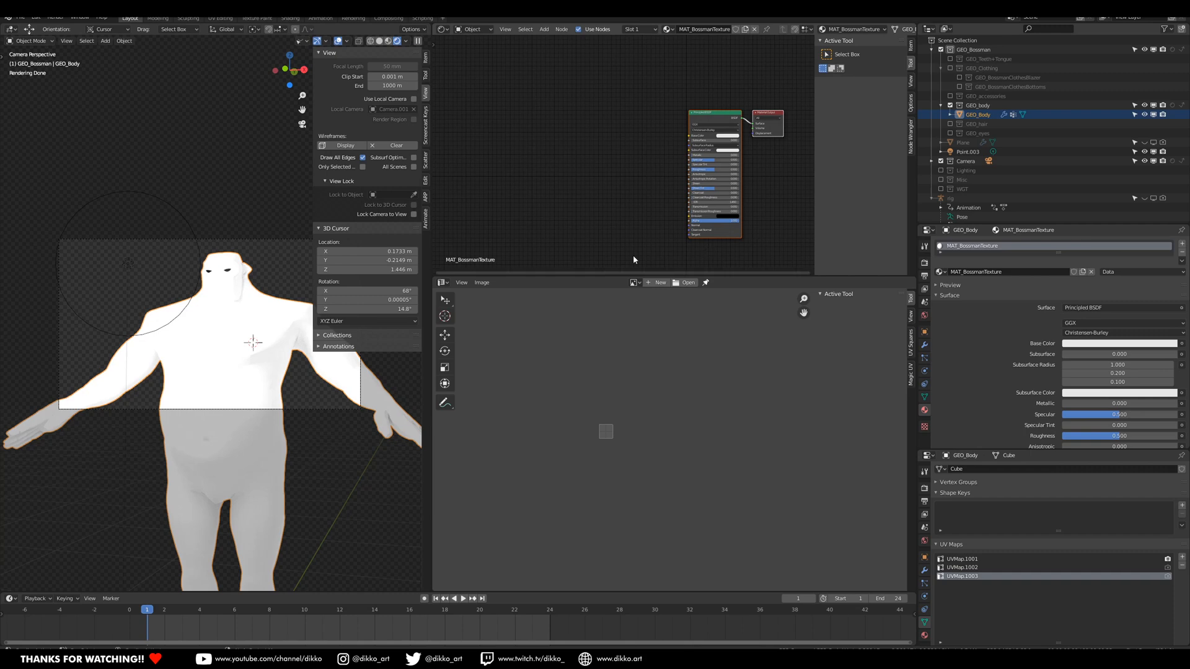
scroll(578, 129, "up", 1)
key("shift+a")
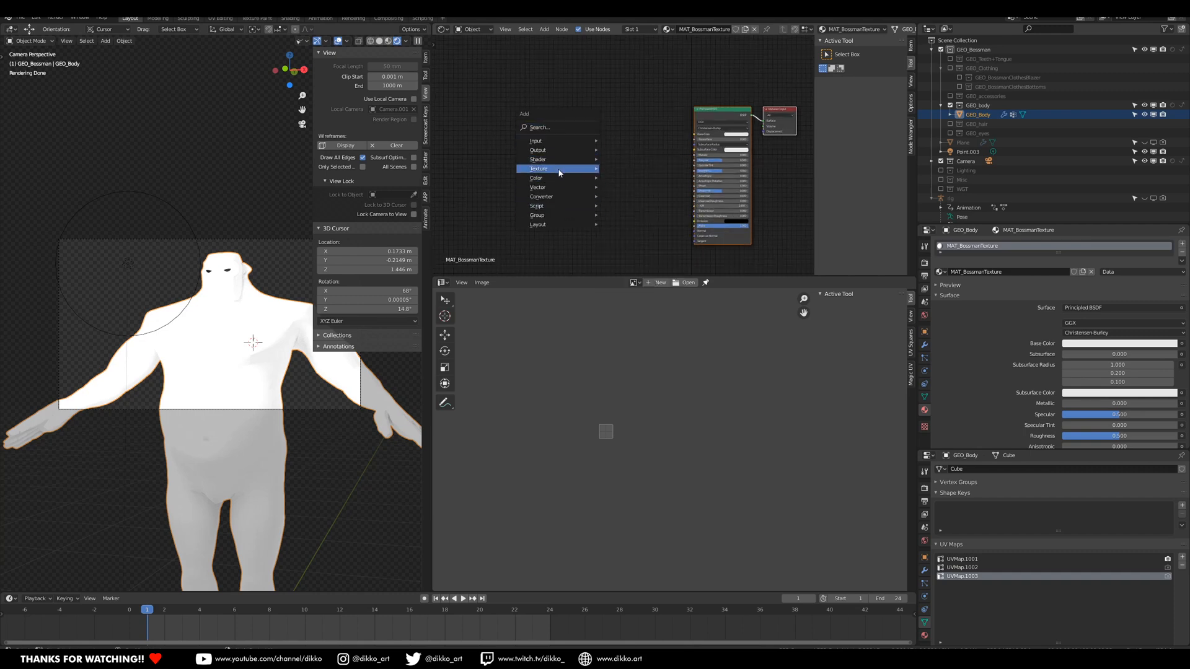
mouse_move(559, 168)
left_click(638, 242)
left_click(565, 136)
scroll(570, 133, "up", 3)
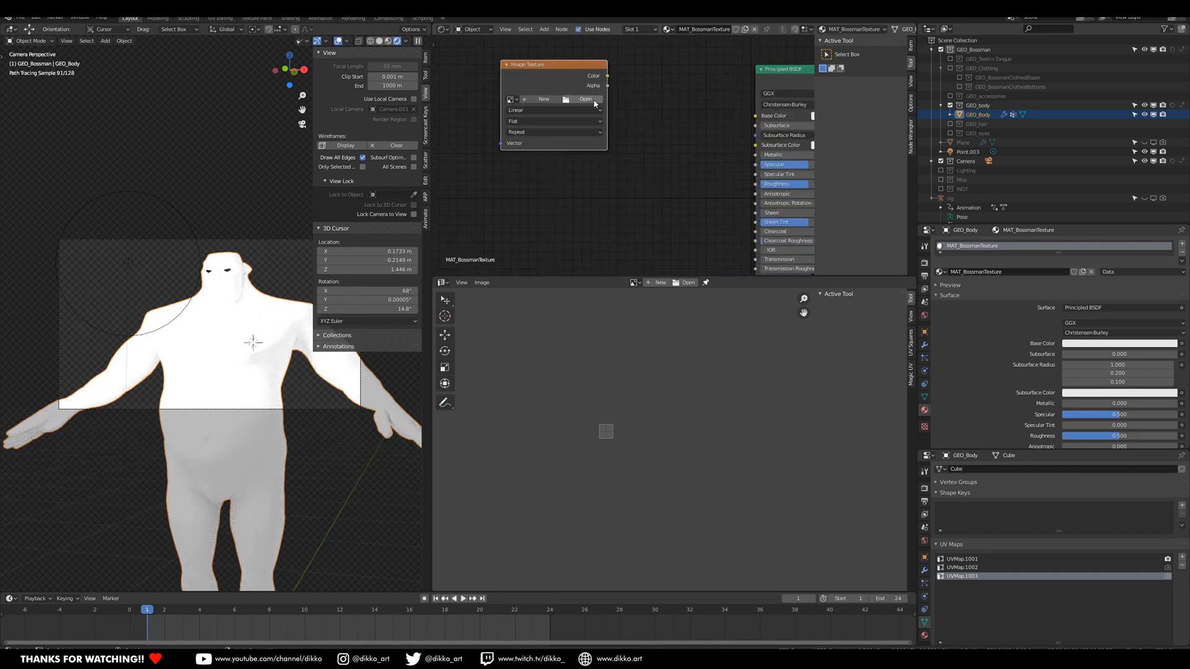
Load GEO_Body_BaseBake_1001_pbr_diffuse.png from Tex > 04_Bakes with UDIM detection on, and connect the image's Color to Base Color.
left_click(593, 102)
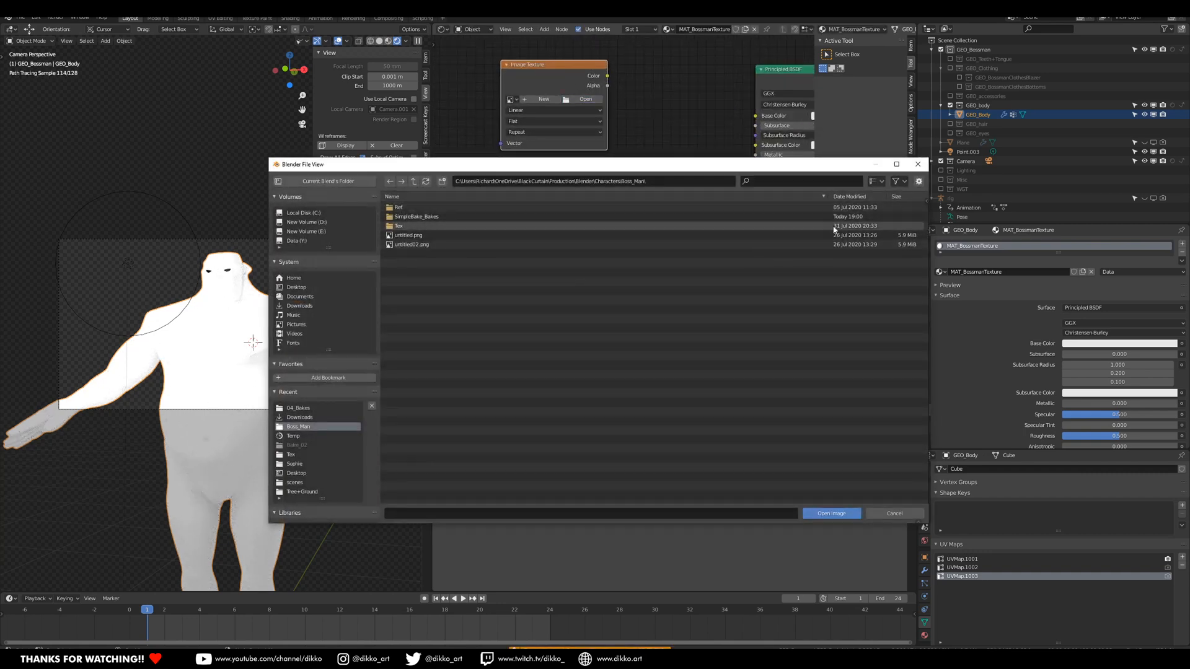
double_click(399, 226)
double_click(417, 237)
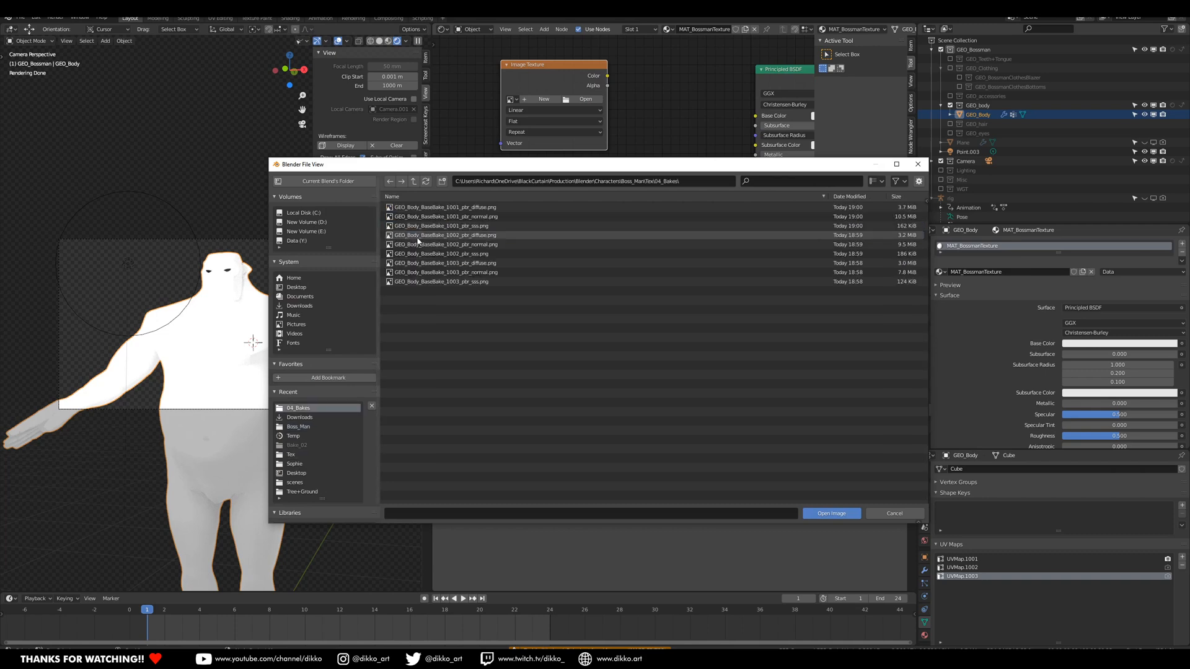
left_click(918, 181)
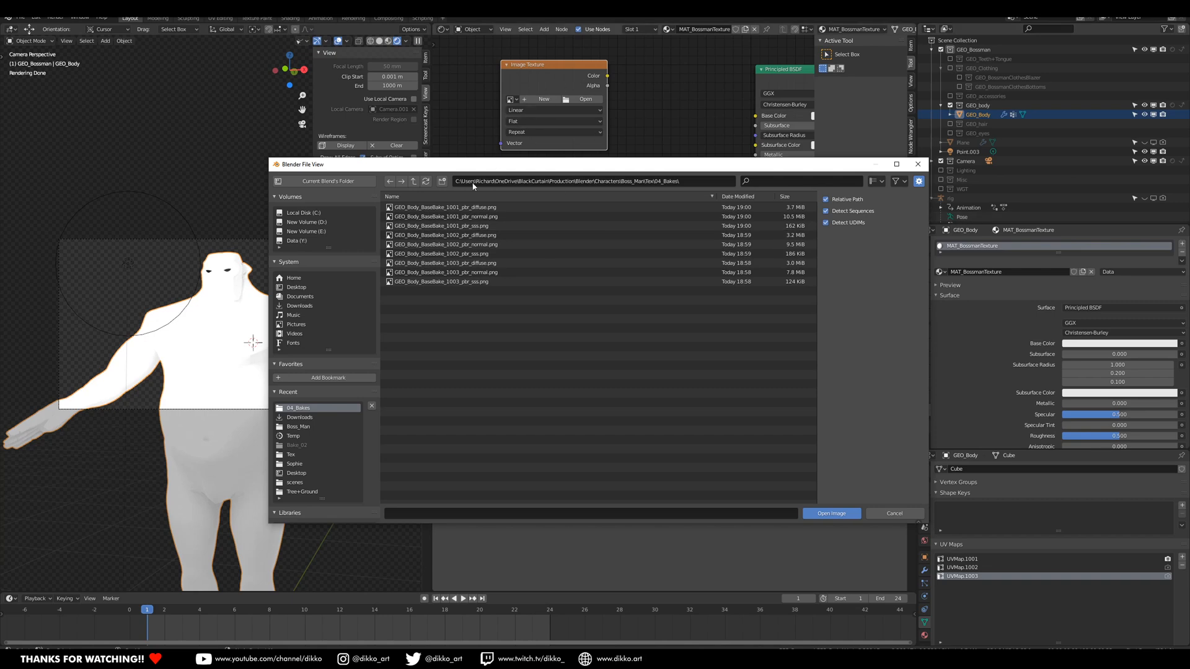
left_click(444, 208)
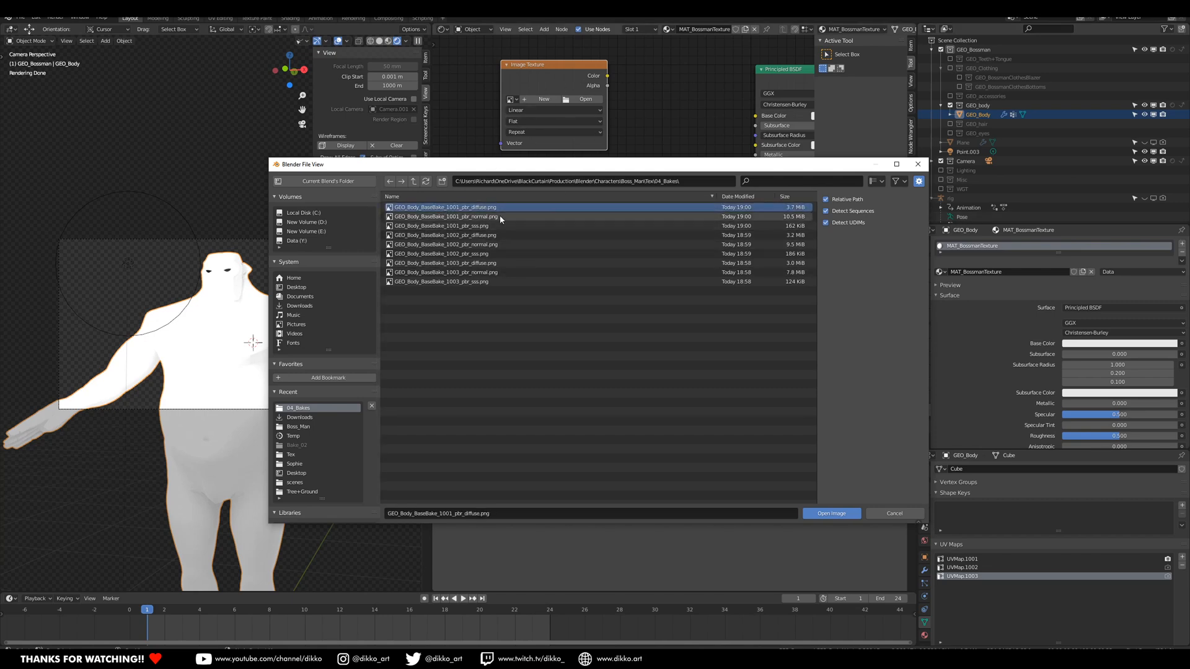
left_click(832, 514)
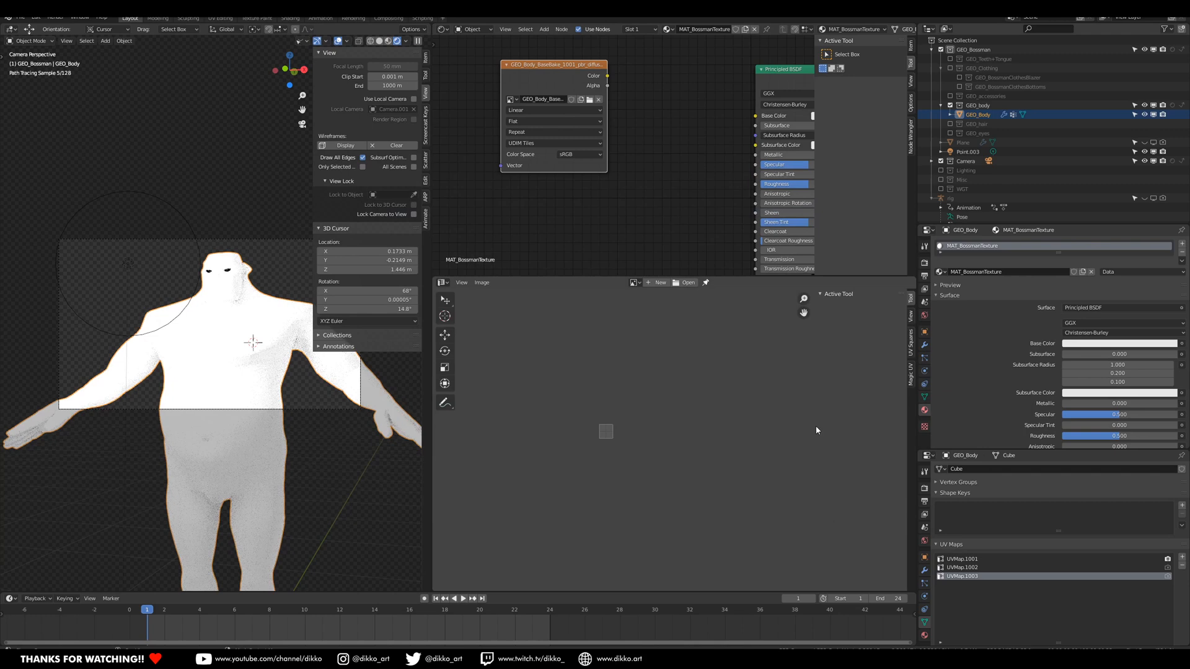
left_click_drag(723, 123, 759, 118)
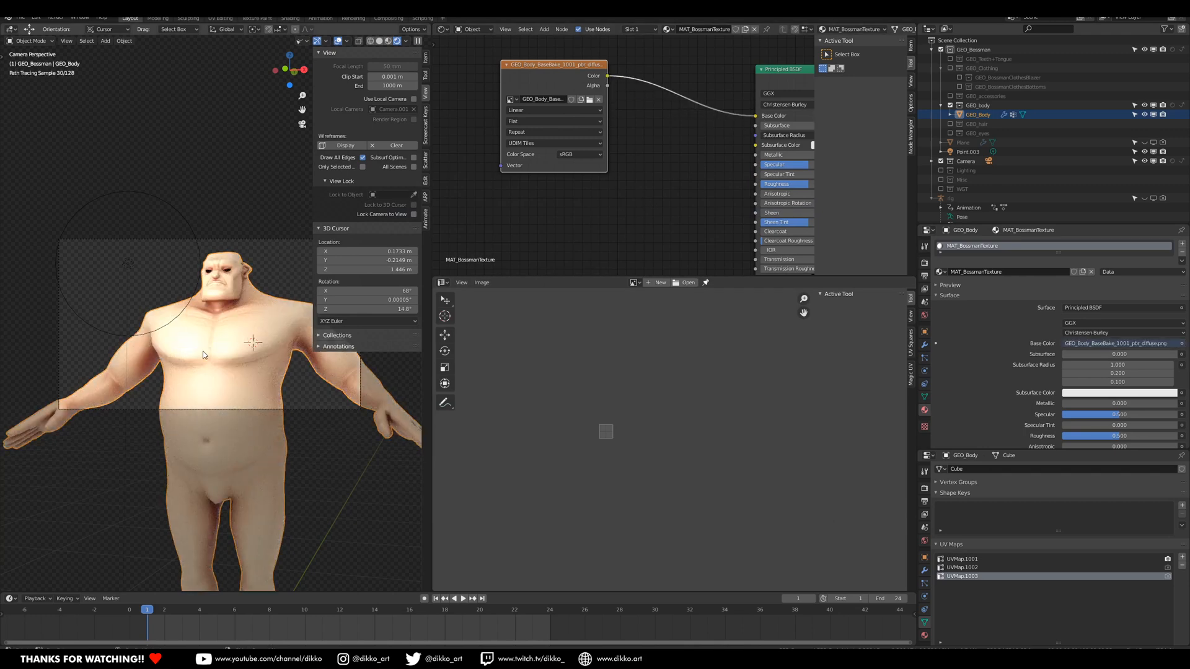
Inspect the diffuse texture on the character's face, eyes and mouth up close in the rendered viewport.
left_click(144, 292)
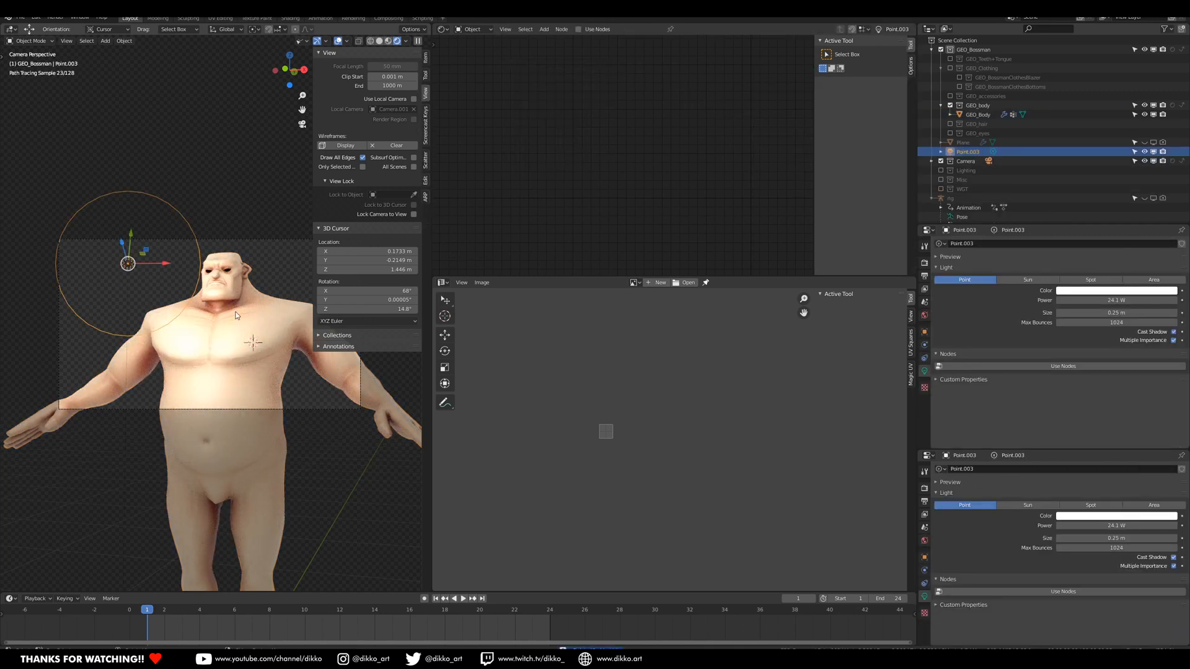
middle_click_drag(204, 304, 238, 342)
scroll(245, 316, "up", 4)
scroll(244, 315, "up", 4)
scroll(241, 314, "down", 2)
scroll(238, 342, "up", 3)
middle_click_drag(222, 158, 214, 280)
scroll(232, 281, "up", 5)
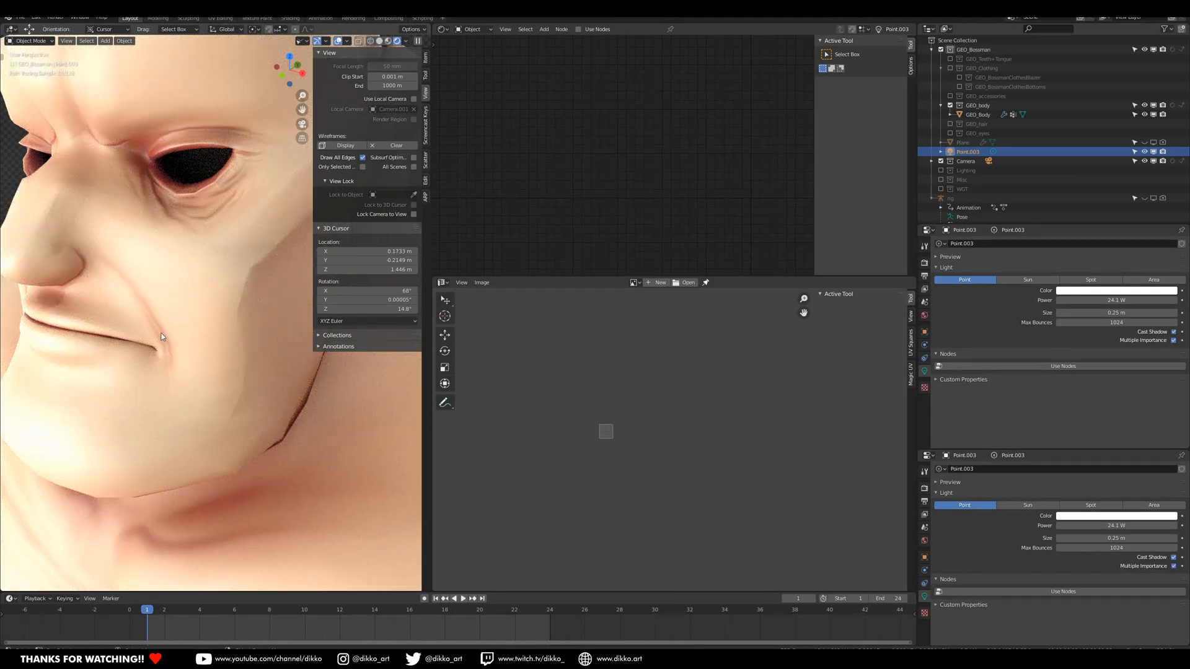
scroll(161, 336, "down", 8)
Select the body again and duplicate the diffuse image node, placing the copy below the original.
left_click(170, 377)
scroll(564, 183, "down", 1)
key("shift+d")
left_click(565, 179)
scroll(586, 200, "up", 2)
scroll(586, 200, "up", 1)
middle_click_drag(569, 191, 632, 154)
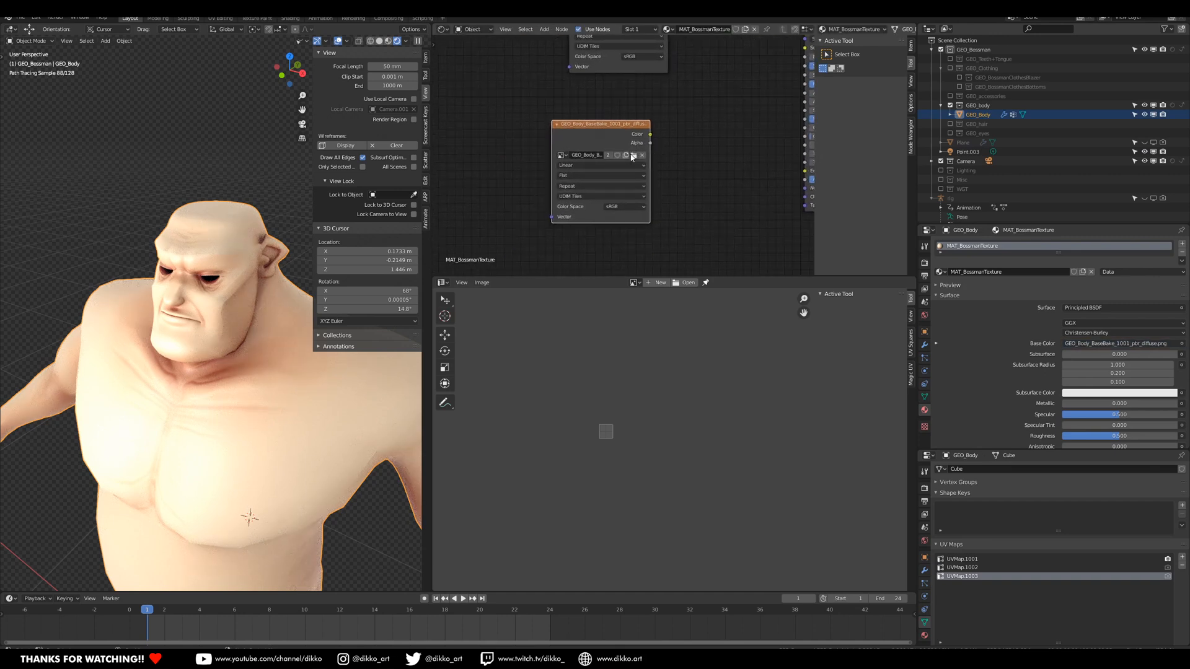
Load GEO_Body_BaseBake_1001_pbr_normal.png into the duplicated image node and set its color space to Non-Color.
left_click(632, 155)
left_click(625, 217)
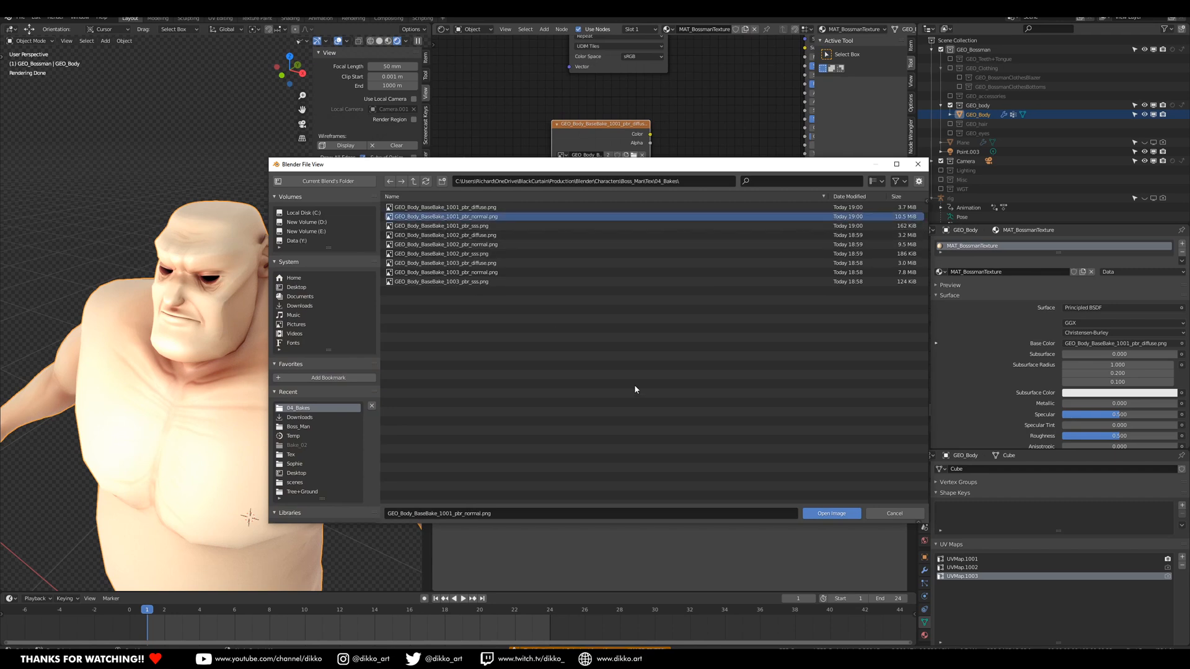
left_click(831, 513)
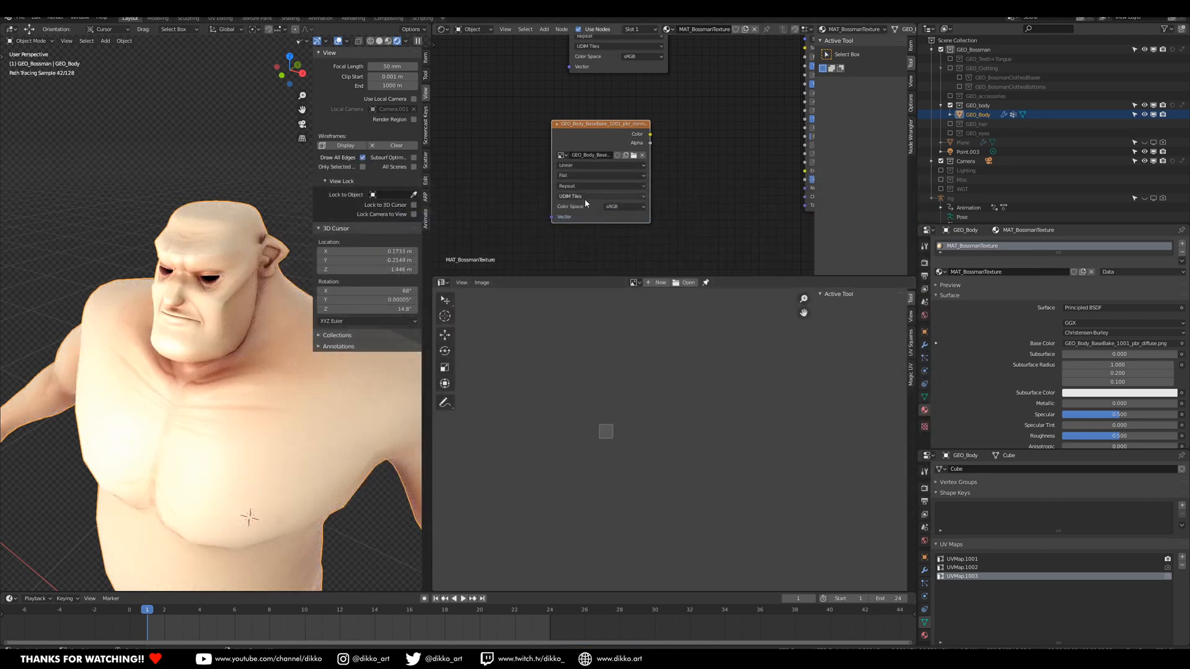
left_click(621, 208)
left_click(620, 245)
Add a Normal Map node between the normal image node and the Principled BSDF.
middle_click_drag(652, 169, 603, 160)
left_click_drag(533, 111, 493, 111)
key("shift+a")
left_click(572, 95)
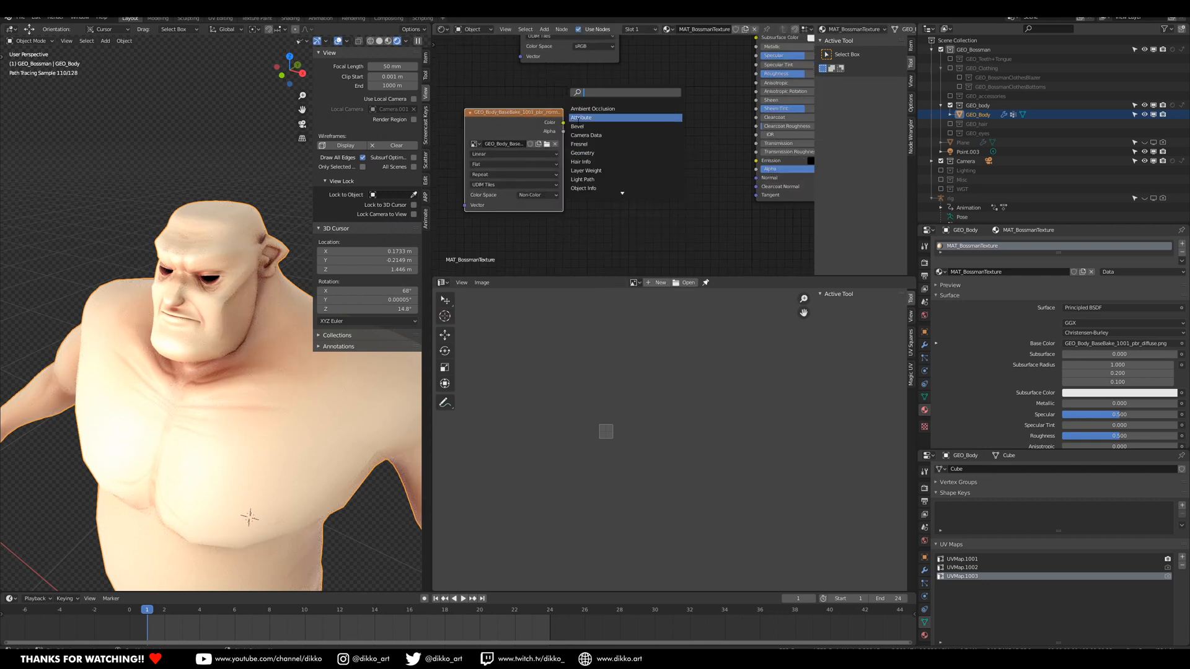
type("nom")
key("BackSpace")
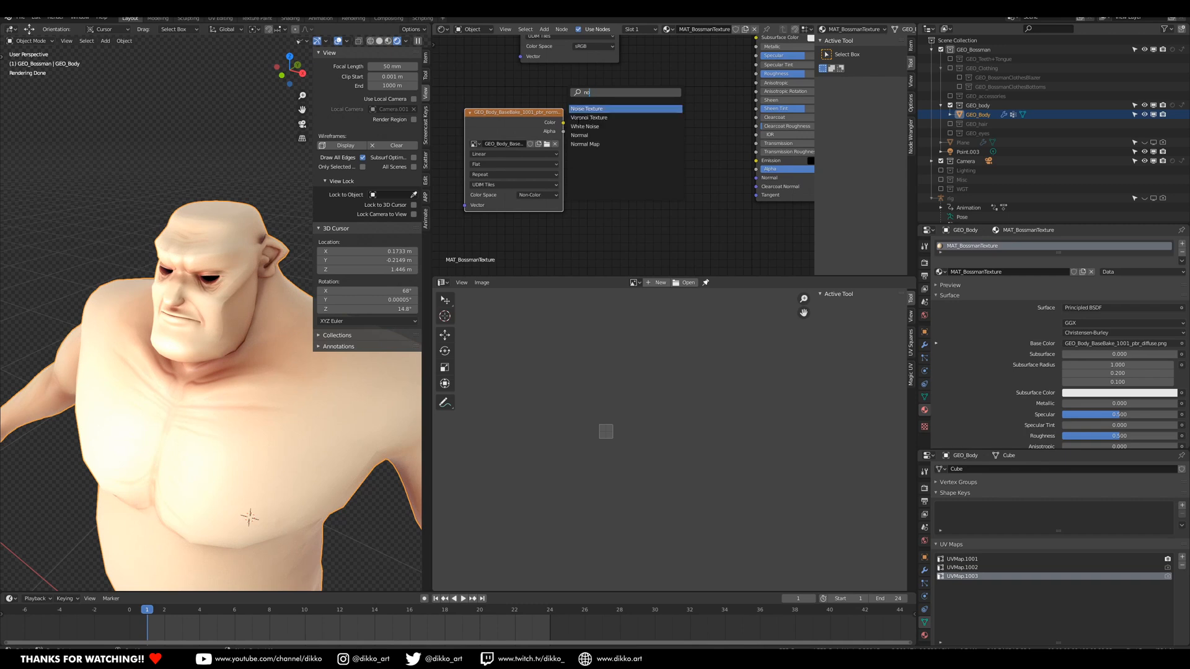
left_click(593, 118)
left_click(602, 124)
Connect the normal image's Color through the Normal Map node to the Principled BSDF's Normal input, and move the Normal Map node closer to the shader.
left_click_drag(563, 122, 581, 155)
left_click_drag(643, 113, 689, 146)
left_click_drag(759, 186, 761, 181)
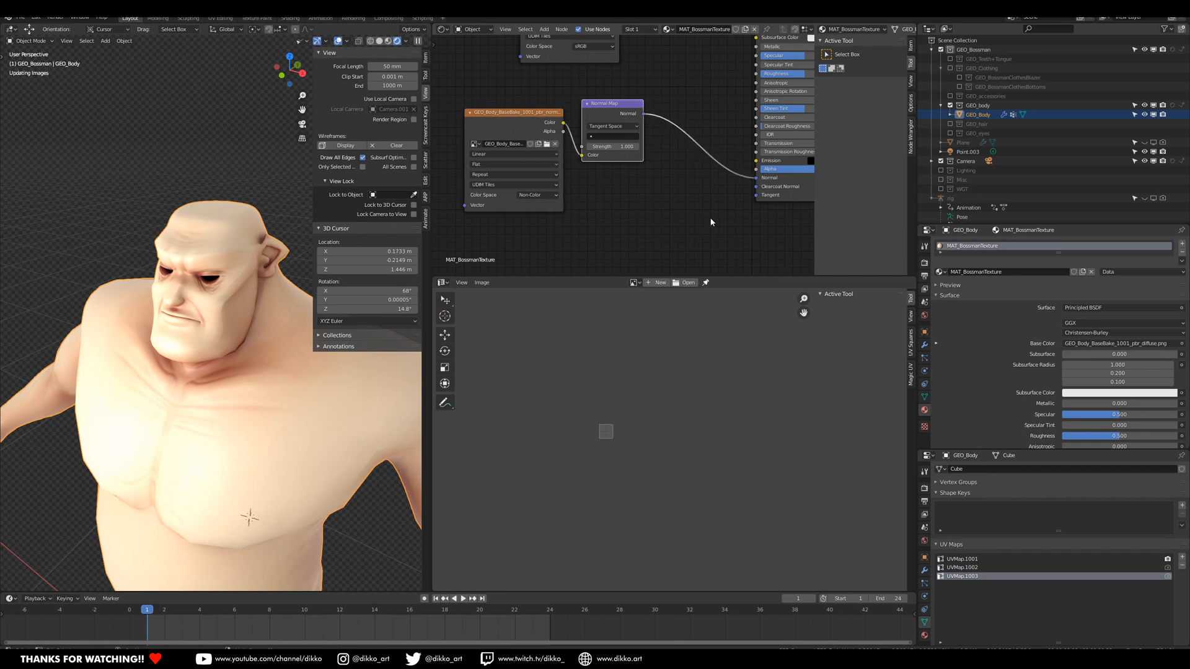
scroll(711, 222, "down", 2)
middle_click_drag(671, 173, 586, 205)
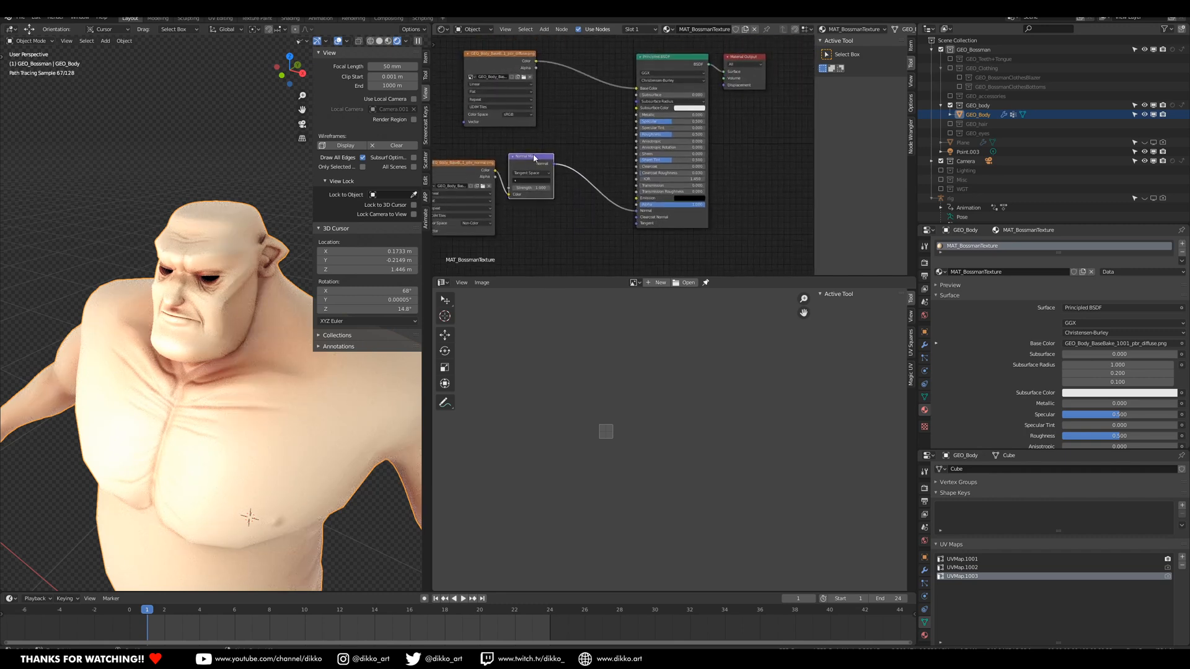
left_click_drag(533, 155, 594, 164)
Move the point light around the character's upper body to check how the baked normal map catches the light.
middle_click_drag(183, 402, 111, 346)
scroll(210, 403, "up", 4)
scroll(168, 406, "down", 8)
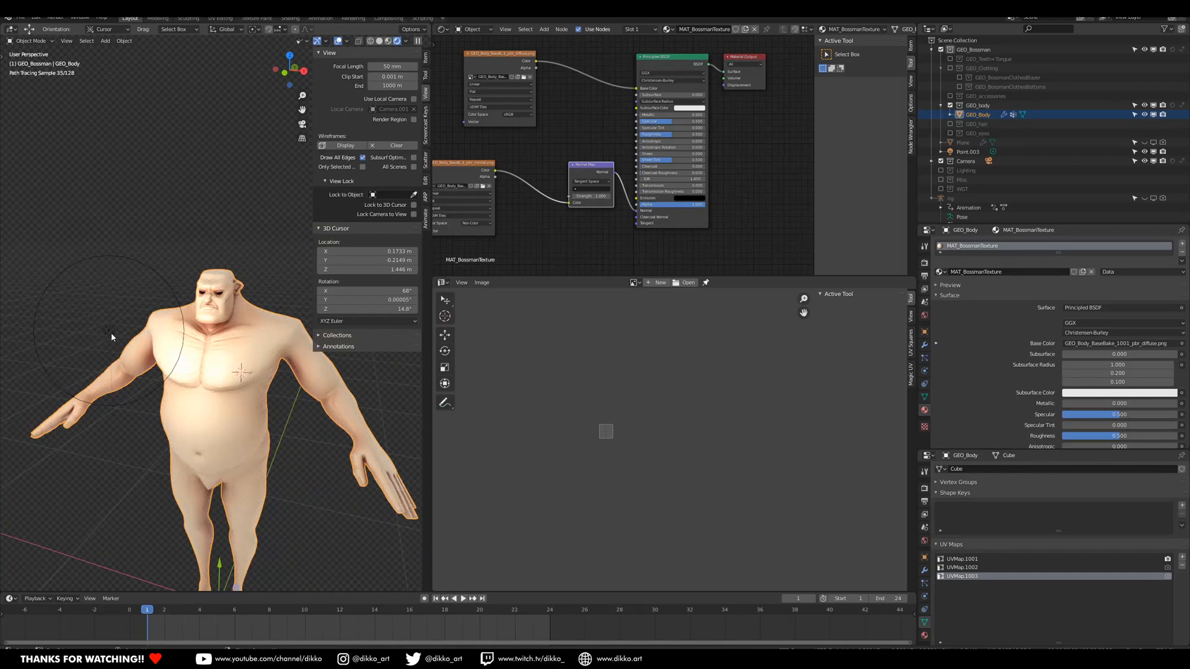
left_click(111, 333)
key("g")
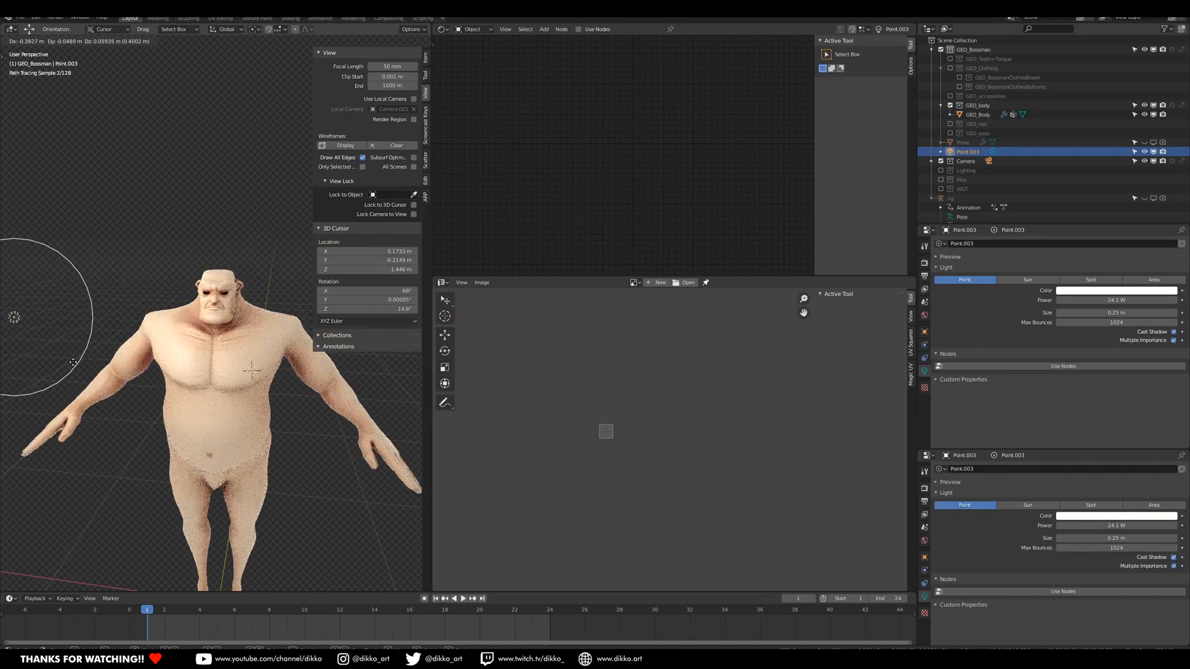
left_click(114, 335)
scroll(159, 307, "up", 2)
scroll(161, 305, "down", 2)
middle_click_drag(160, 306, 181, 328)
key("g")
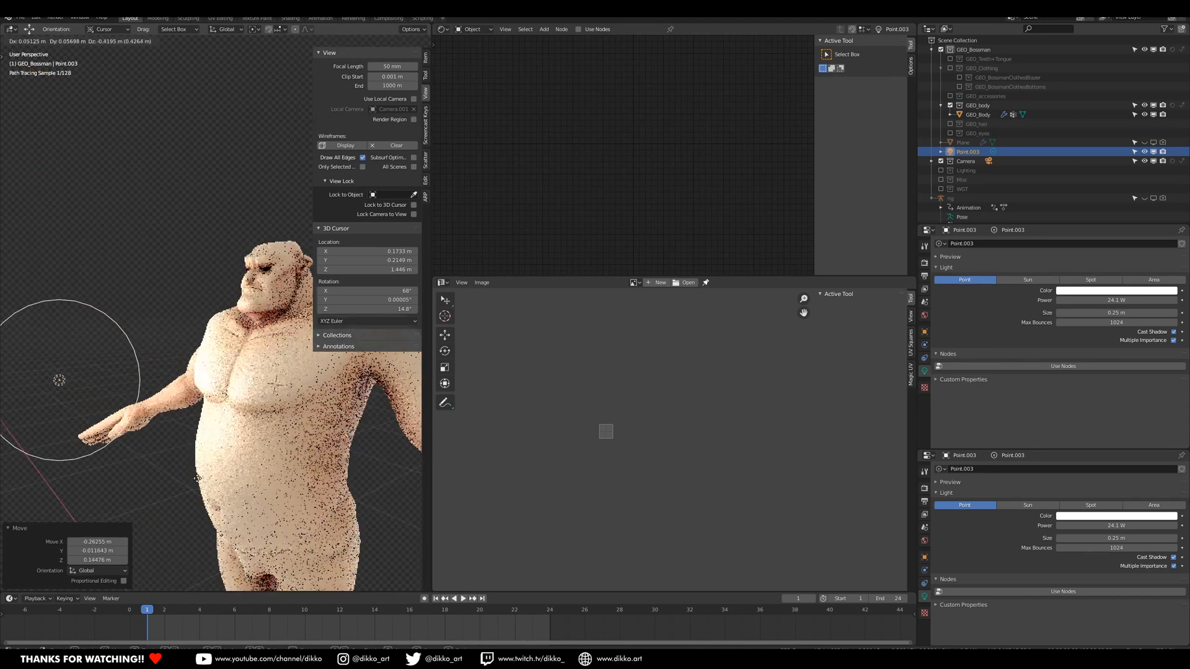
left_click(239, 346)
scroll(226, 360, "up", 3)
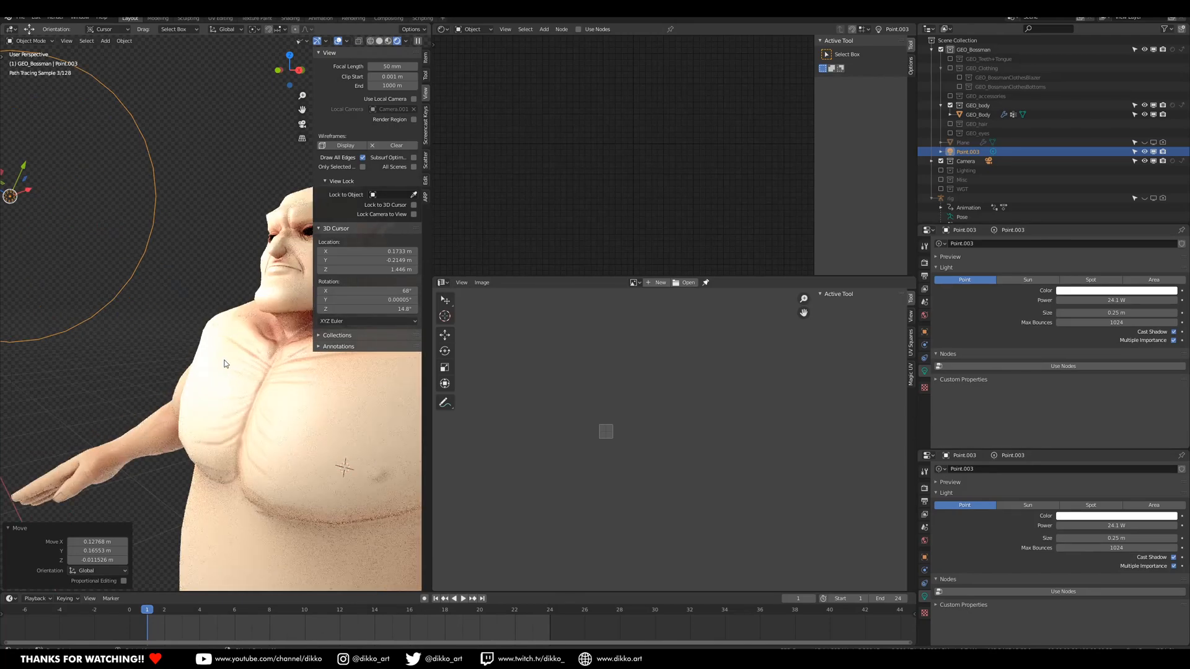
key("g")
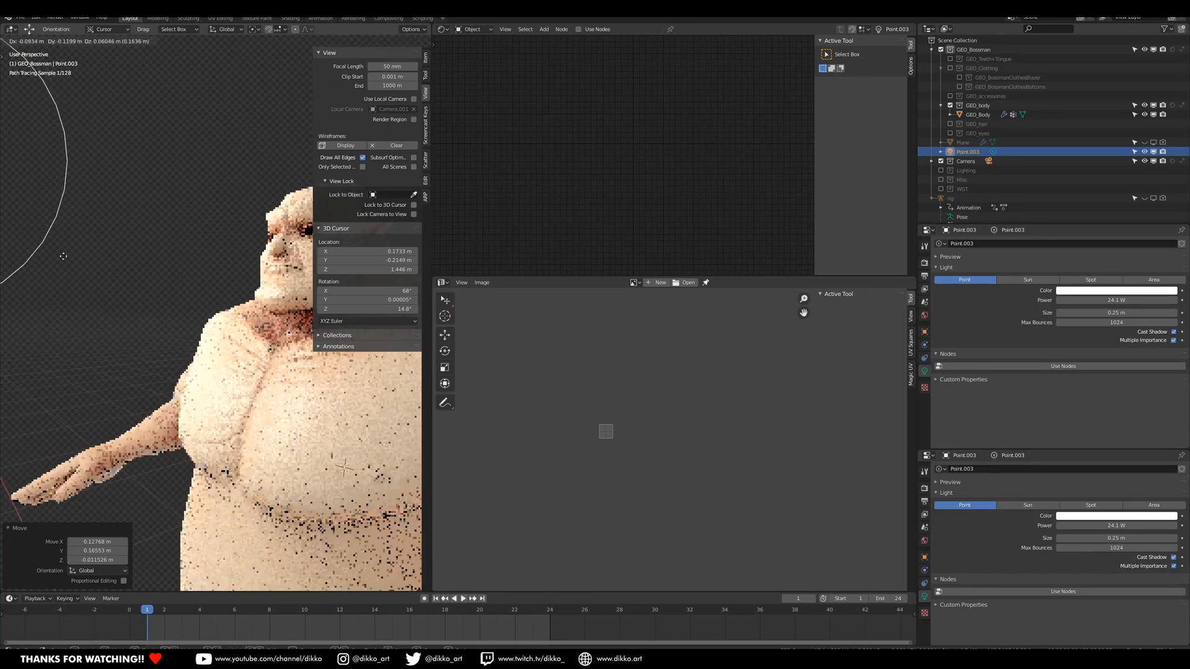
left_click(397, 273)
middle_click_drag(251, 444, 294, 450)
Add a Subdivision Surface modifier to GEO_Body and turn on the Bevel modifier for viewport and render.
left_click(318, 442)
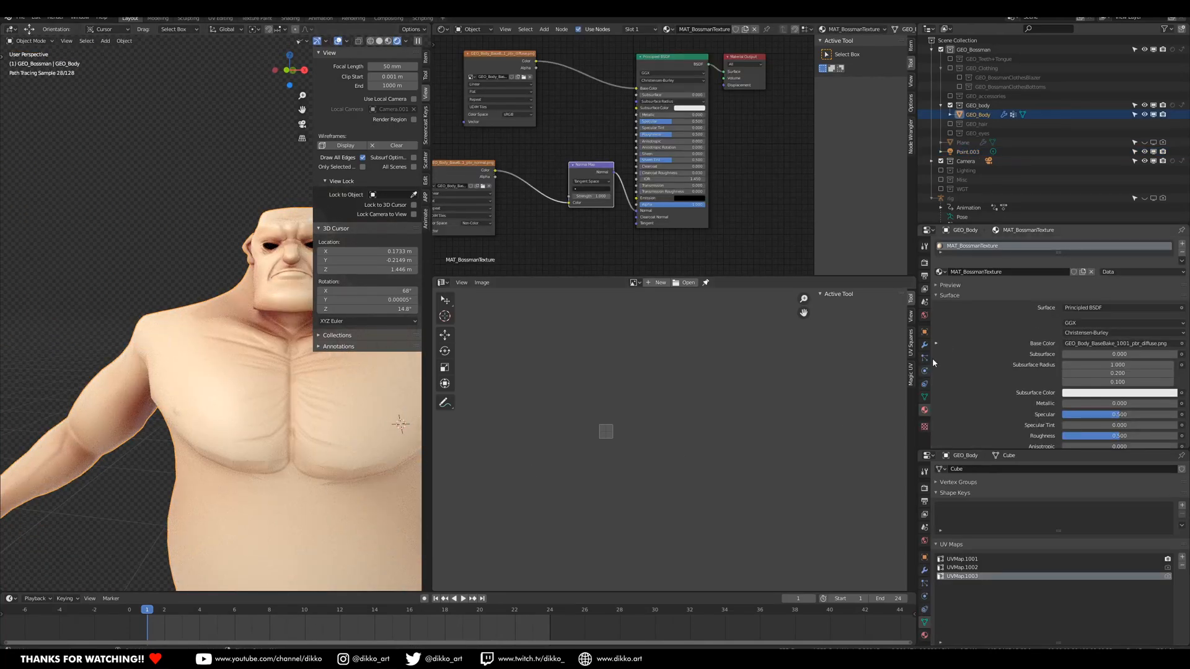
left_click(924, 345)
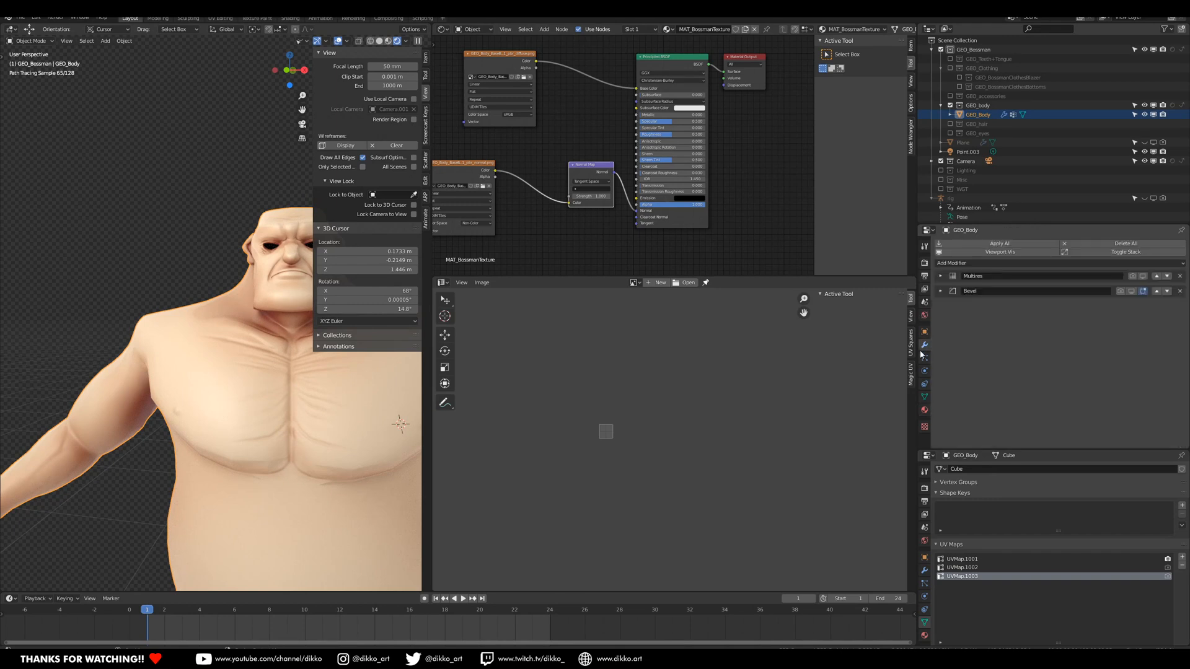
left_click(992, 263)
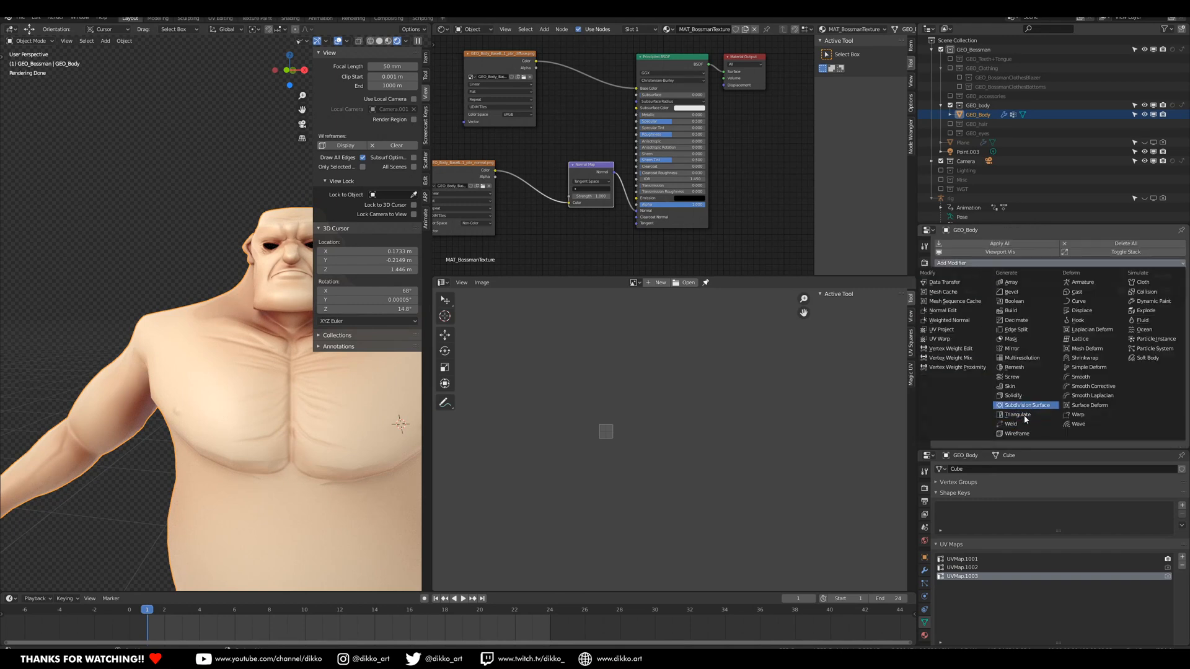
left_click(1026, 405)
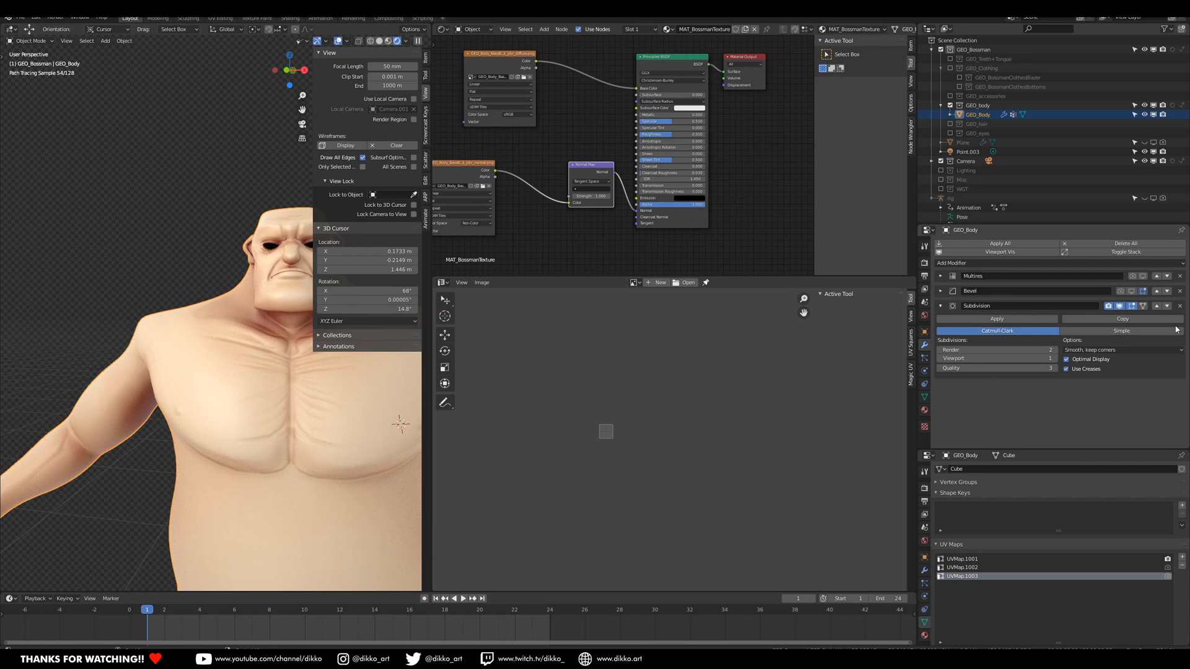
left_click(1122, 290)
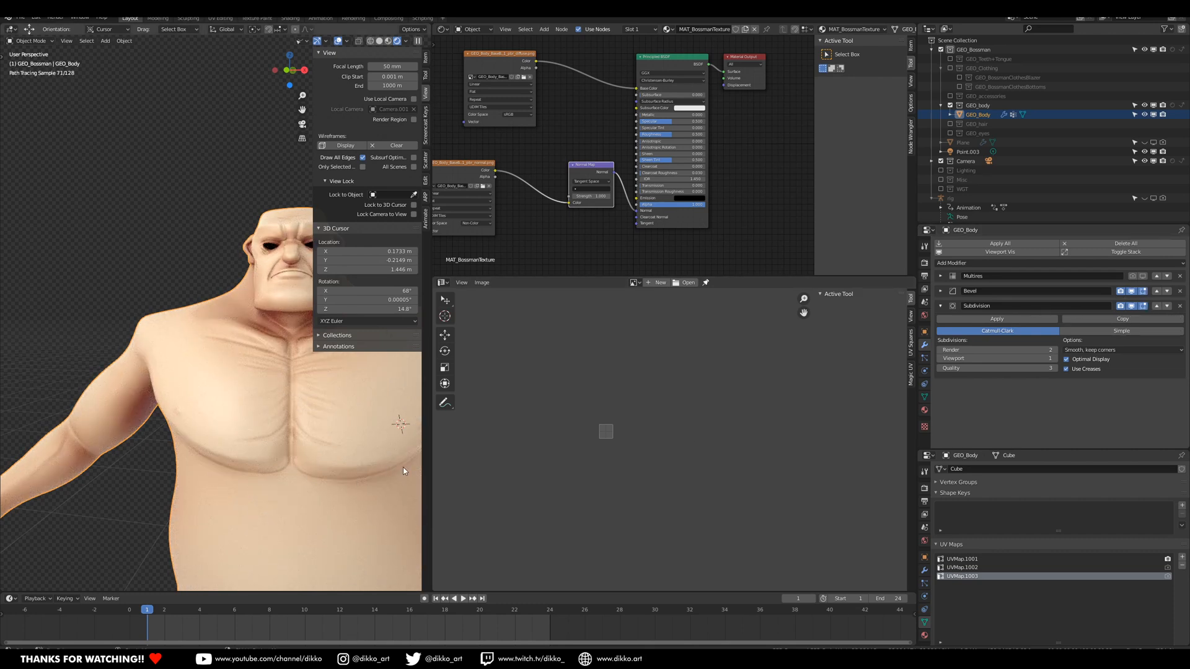
Inspect the subdivided head, face and neck with the baked maps at close range.
mouse_move(196, 437)
middle_mouse_down()
mouse_move(300, 441)
mouse_move(158, 438)
mouse_move(284, 414)
mouse_move(186, 448)
mouse_move(337, 453)
mouse_move(279, 449)
mouse_move(199, 407)
middle_mouse_up()
scroll(186, 449, "up", 4)
scroll(199, 407, "up", 4)
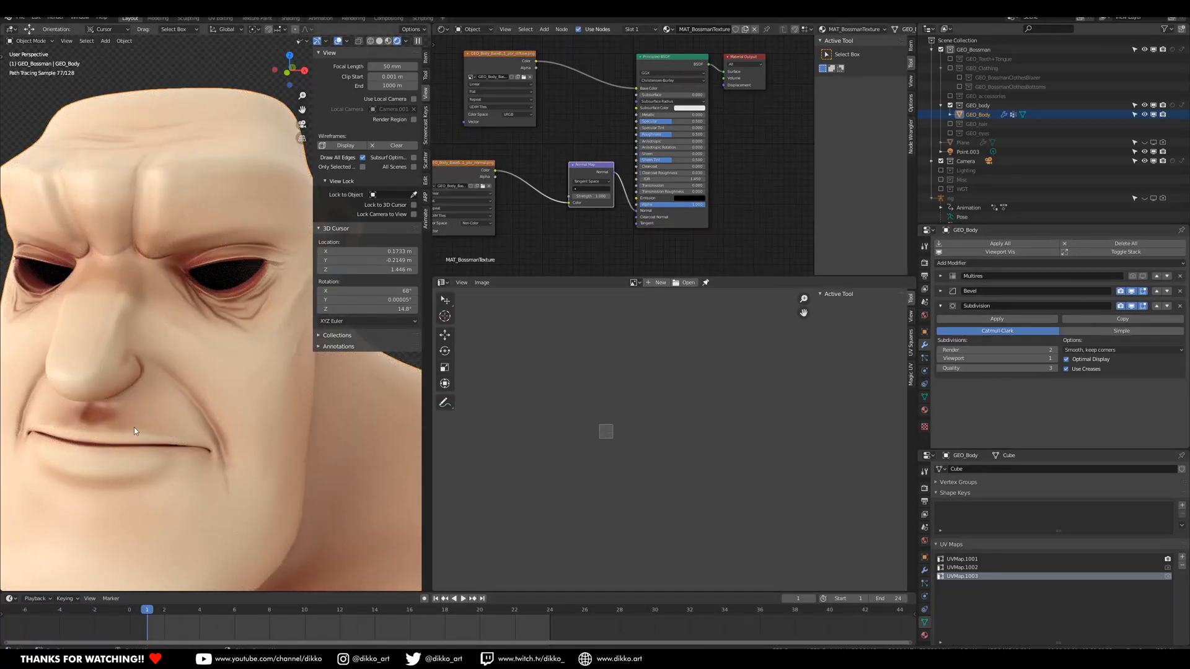
scroll(281, 289, "down", 3)
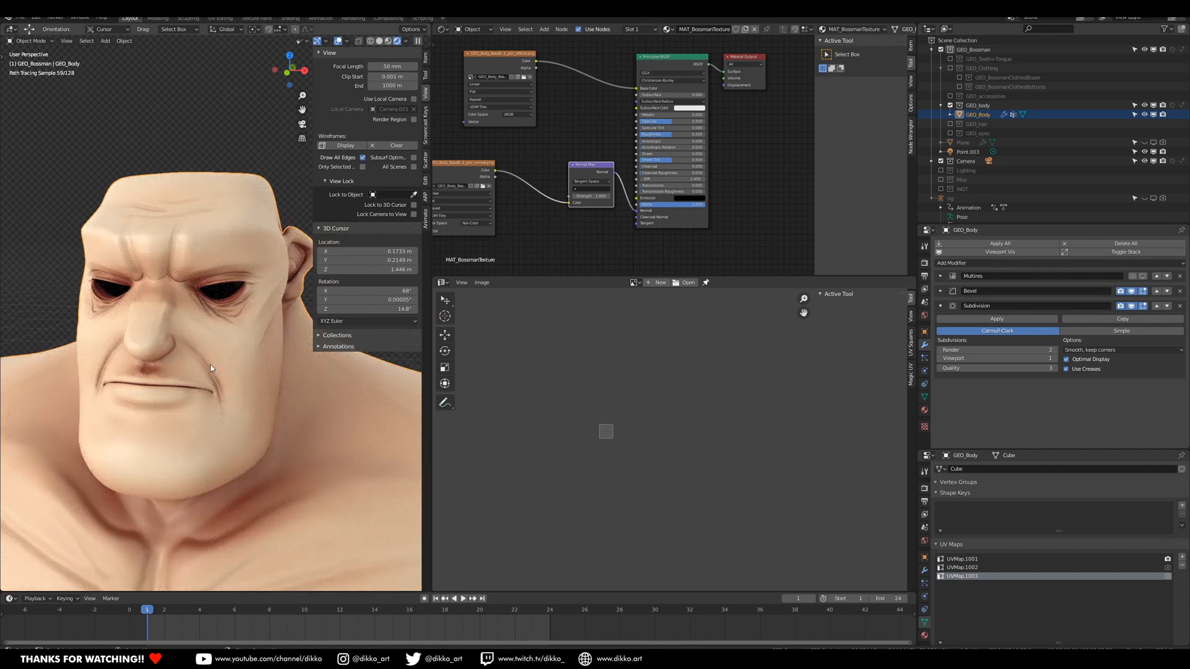
scroll(188, 315, "down", 2)
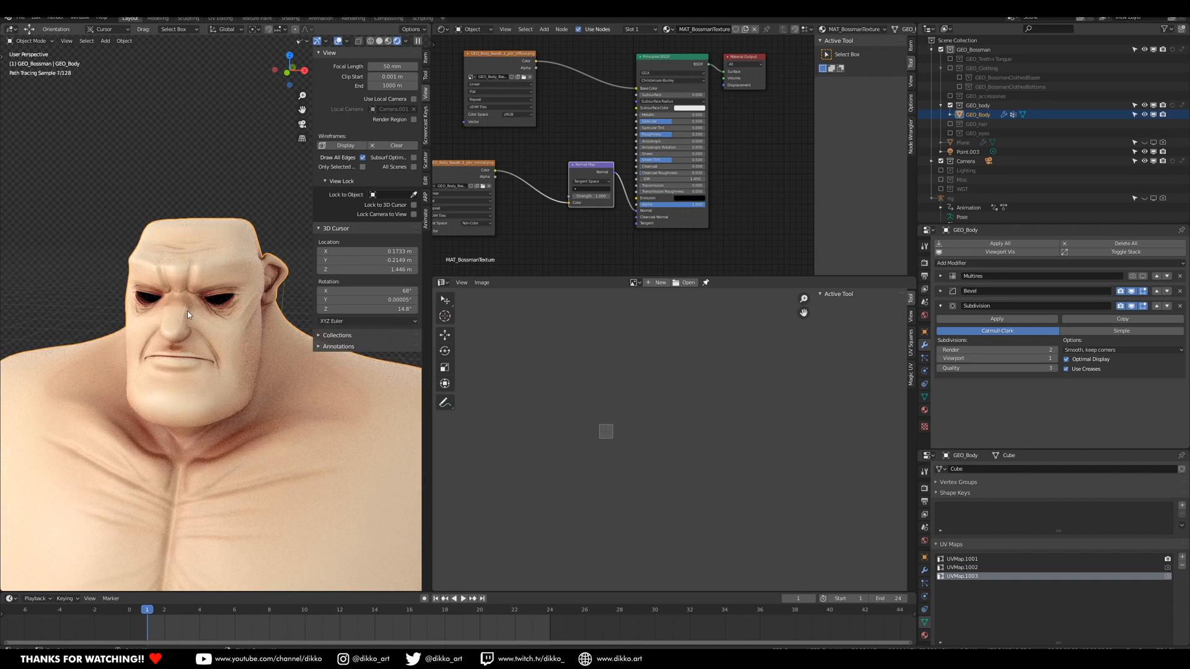
Inspect the character's body from the side and front to check the baked maps on the chest, arms and head.
middle_click_drag(269, 365, 343, 367)
mouse_move(326, 453)
middle_mouse_down()
mouse_move(297, 460)
mouse_move(320, 397)
middle_mouse_up()
scroll(283, 415, "down", 3)
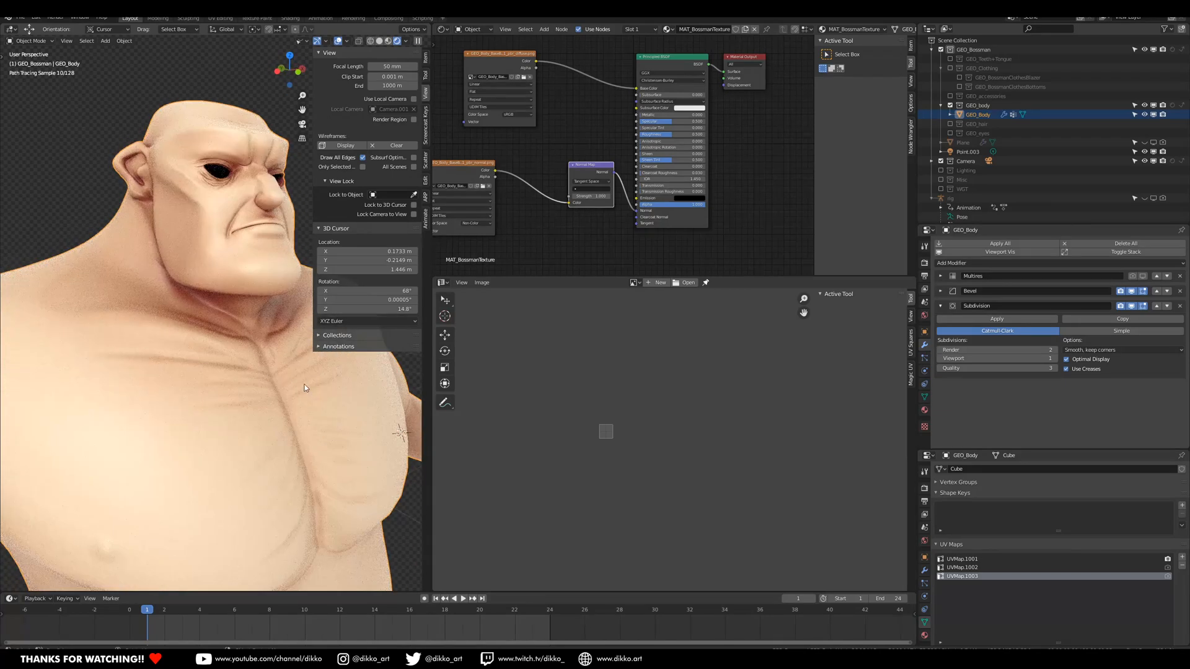
mouse_move(307, 422)
middle_mouse_down()
mouse_move(329, 466)
mouse_move(236, 484)
mouse_move(336, 457)
middle_mouse_up()
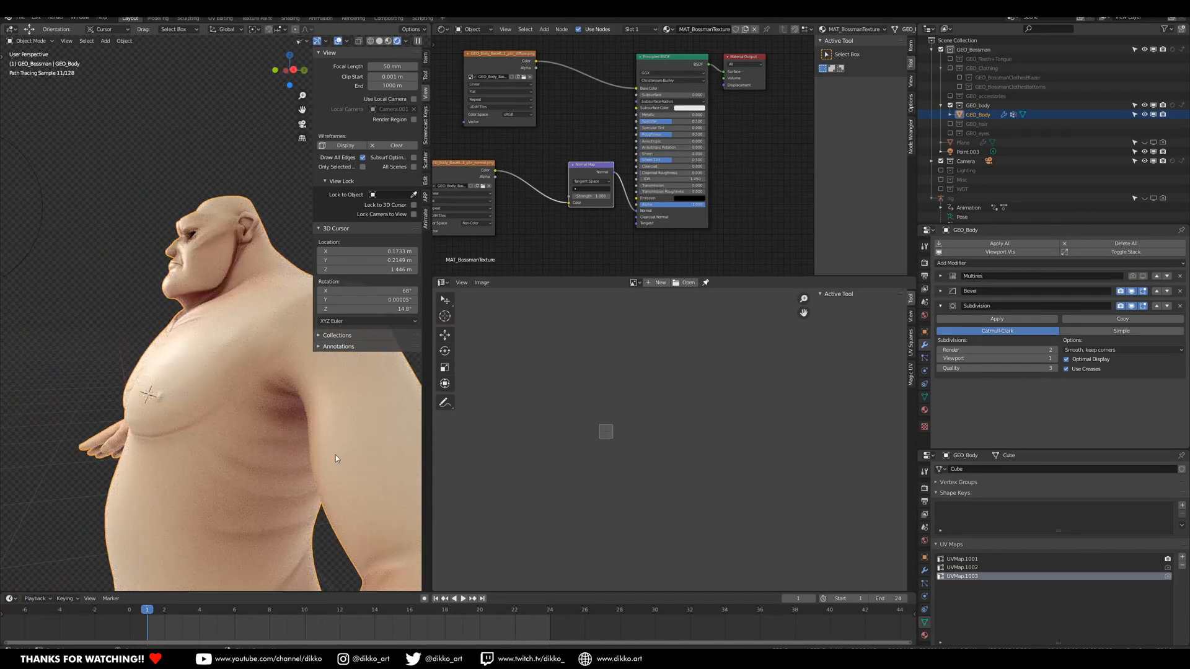
middle_click_drag(265, 466, 227, 477)
mouse_move(195, 380)
middle_mouse_down()
mouse_move(302, 378)
mouse_move(248, 409)
mouse_move(186, 415)
middle_mouse_up()
scroll(199, 374, "up", 5)
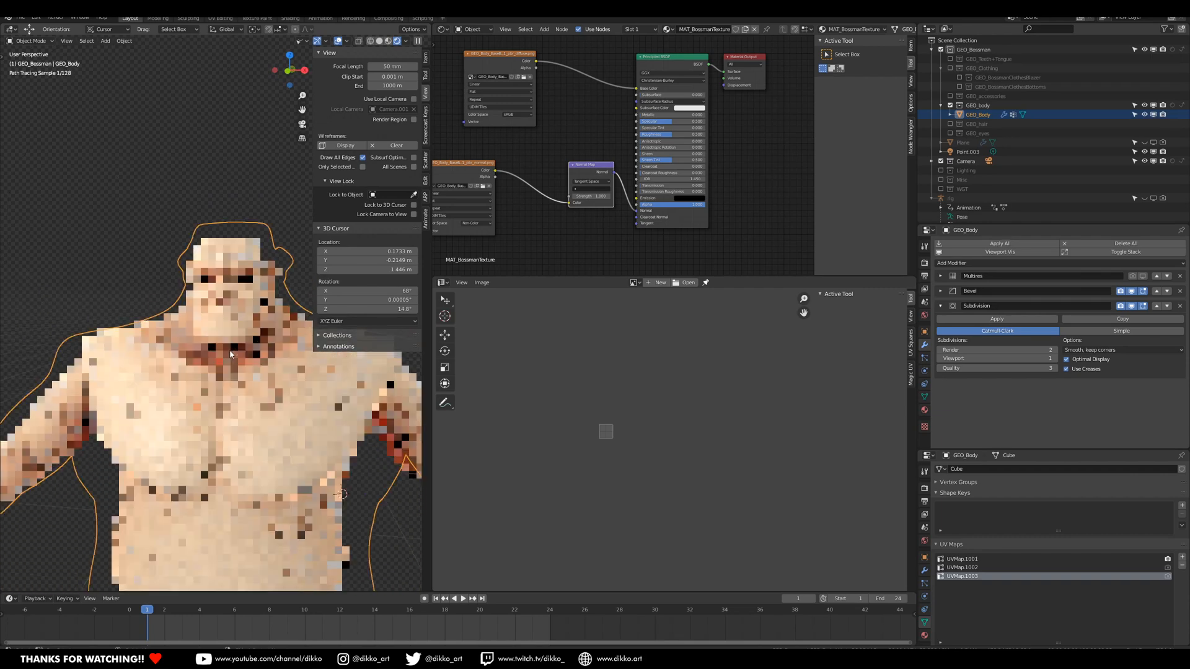
Move the normal image texture node and the Normal Map node so they sit evenly spaced before the Principled BSDF.
middle_click_drag(486, 168, 524, 169)
left_click_drag(524, 169, 541, 166)
left_click_drag(626, 173, 609, 171)
Show the TEX_BaseNRM_1003 image in the UV Editor and look over its tile area.
left_click(633, 282)
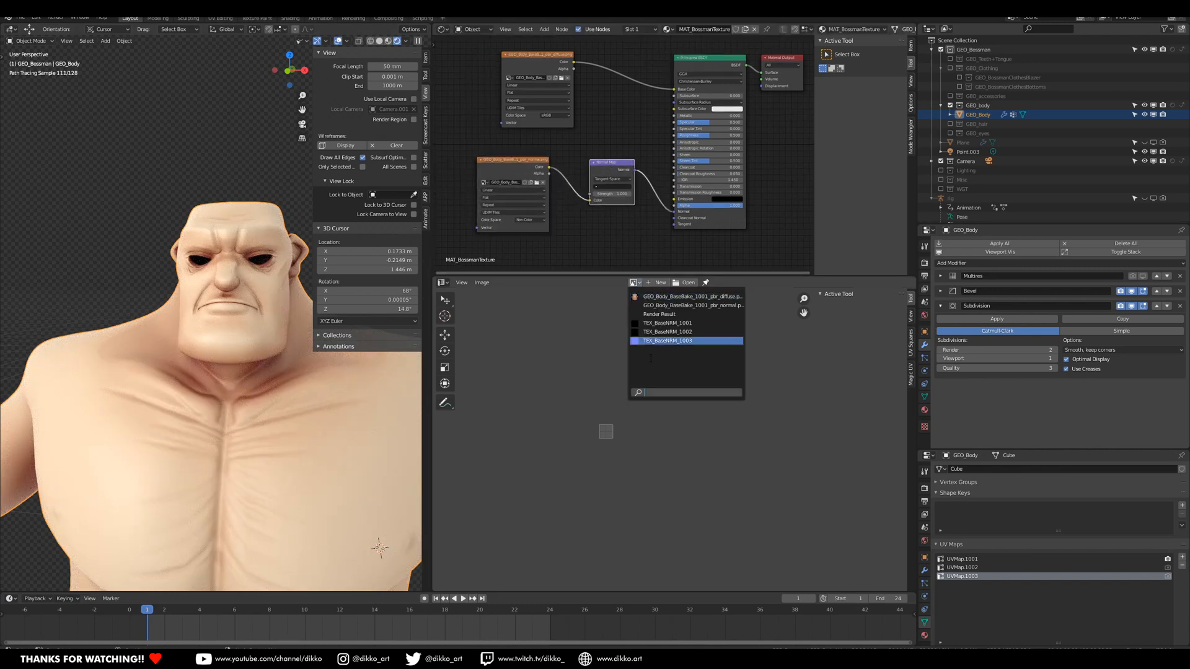
left_click(665, 341)
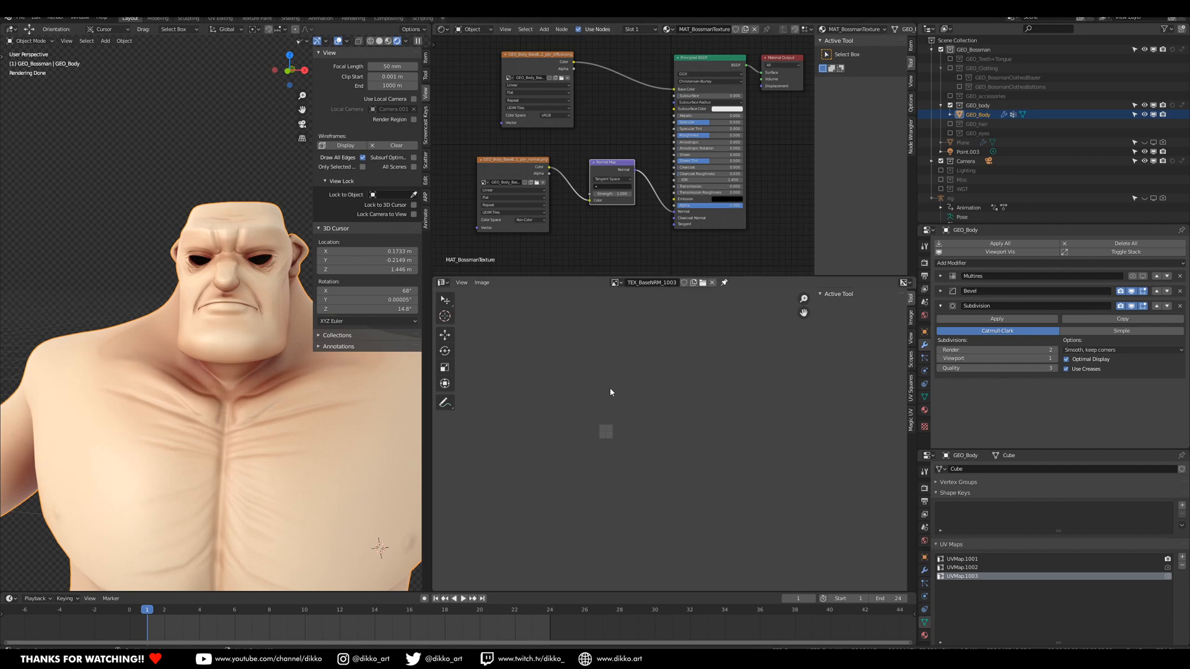
middle_click_drag(585, 330, 666, 340)
scroll(607, 387, "up", 5)
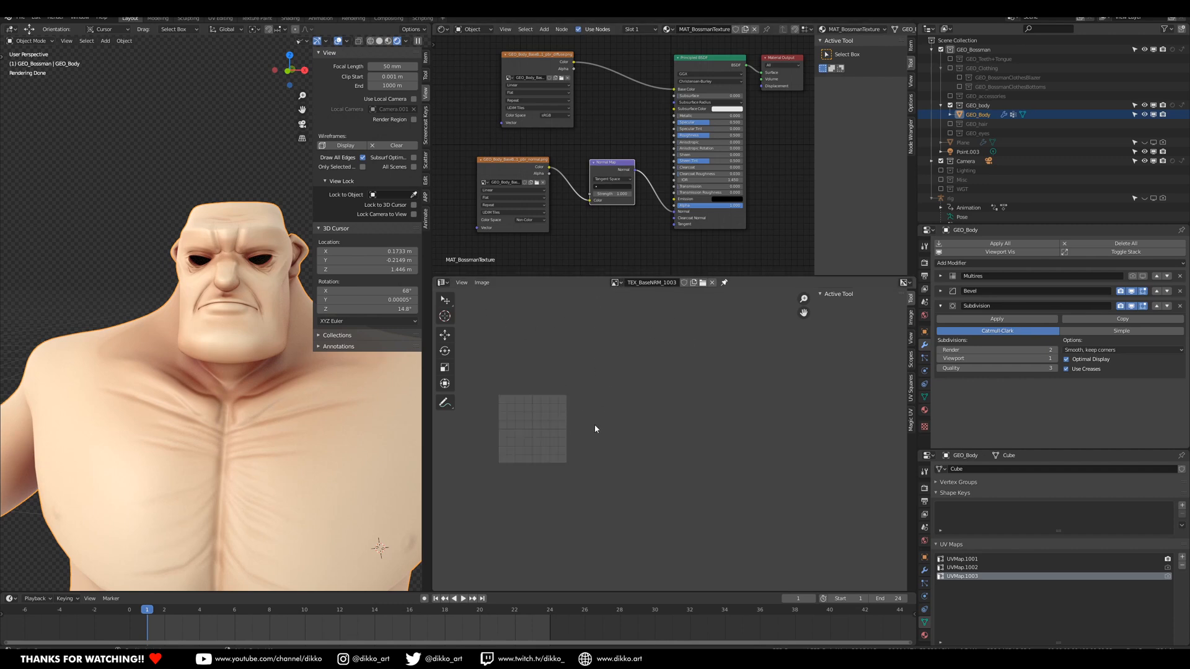
middle_click_drag(594, 425, 677, 427)
Change the UV Editor area to the Image Editor and select the TEX_BaseNRM_1003 image again.
left_click(443, 283)
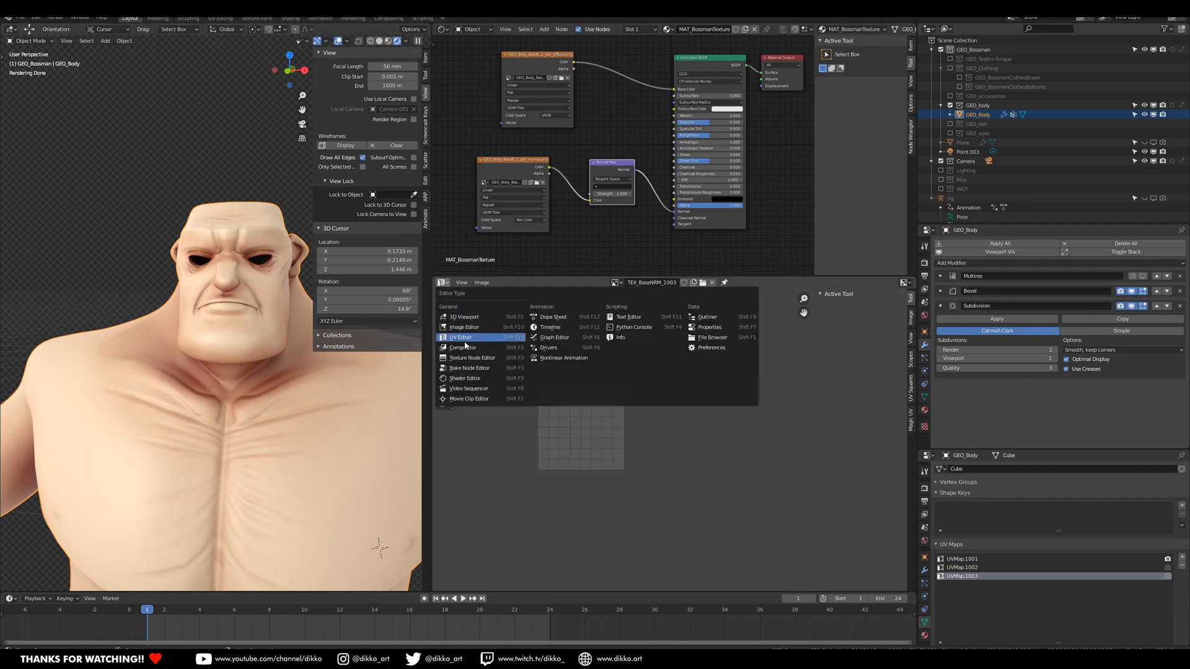
left_click(471, 327)
left_click(616, 285)
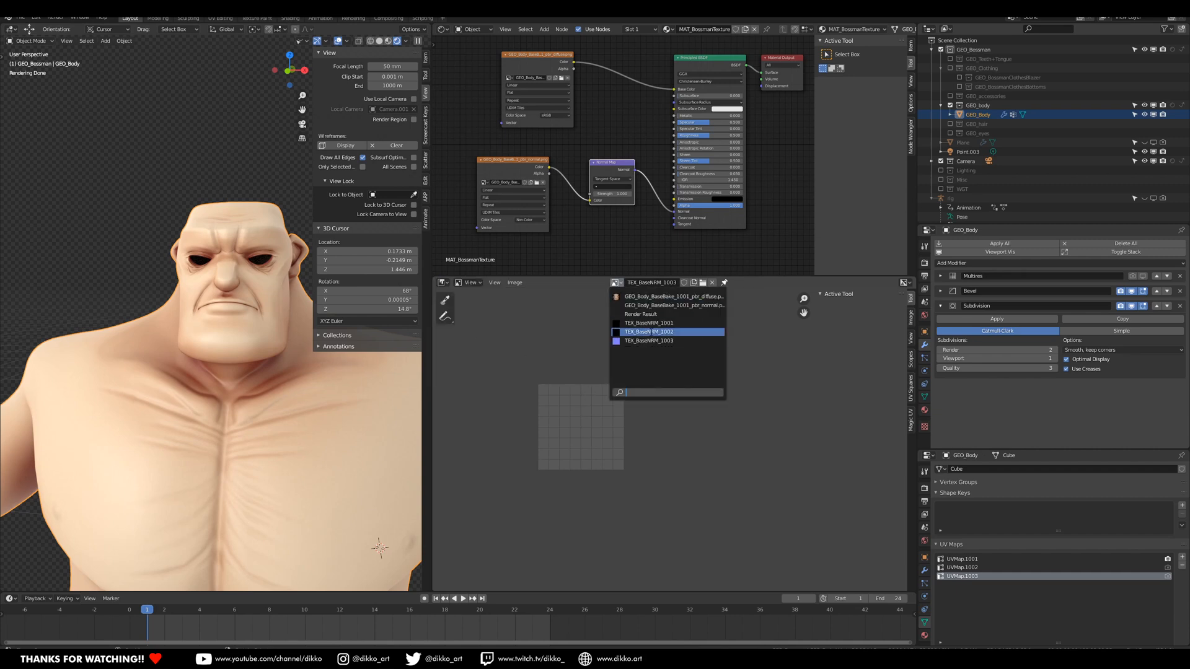
left_click(646, 340)
Display the GEO_Body_BaseBake_1001_pbr_diffuse image and examine its UDIM tiles of the head, torso and limbs.
left_click(616, 285)
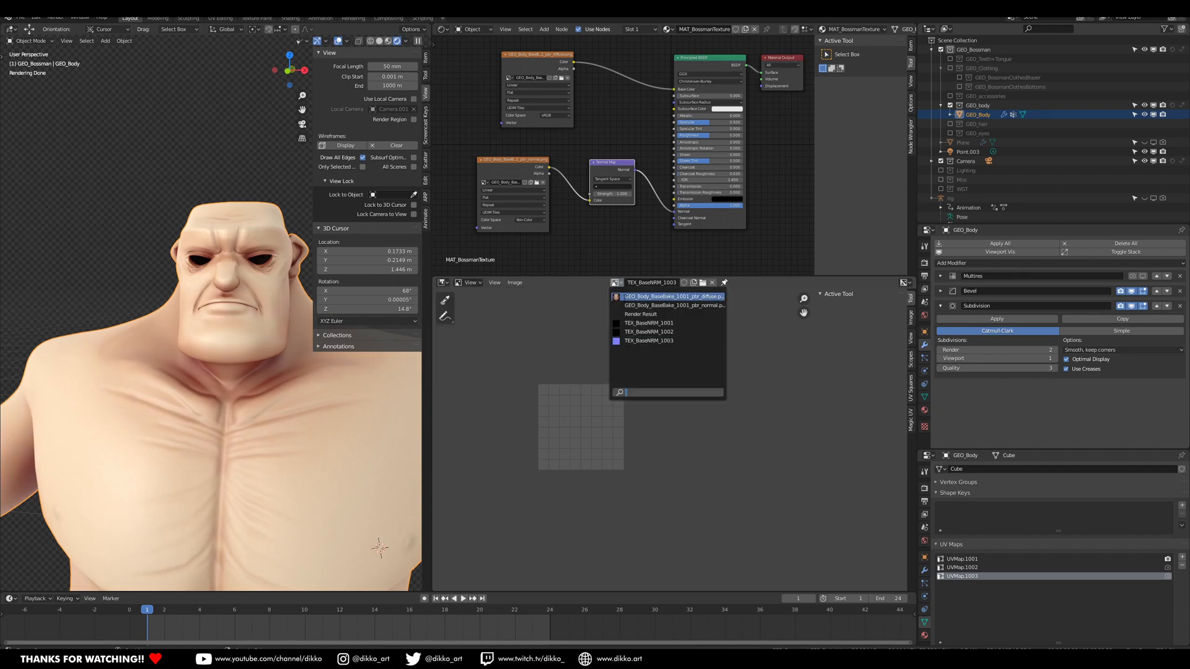
left_click(646, 295)
scroll(598, 401, "down", 4)
scroll(578, 483, "up", 1)
middle_click_drag(772, 460, 732, 454)
scroll(754, 446, "down", 3)
middle_click_drag(643, 436, 768, 427)
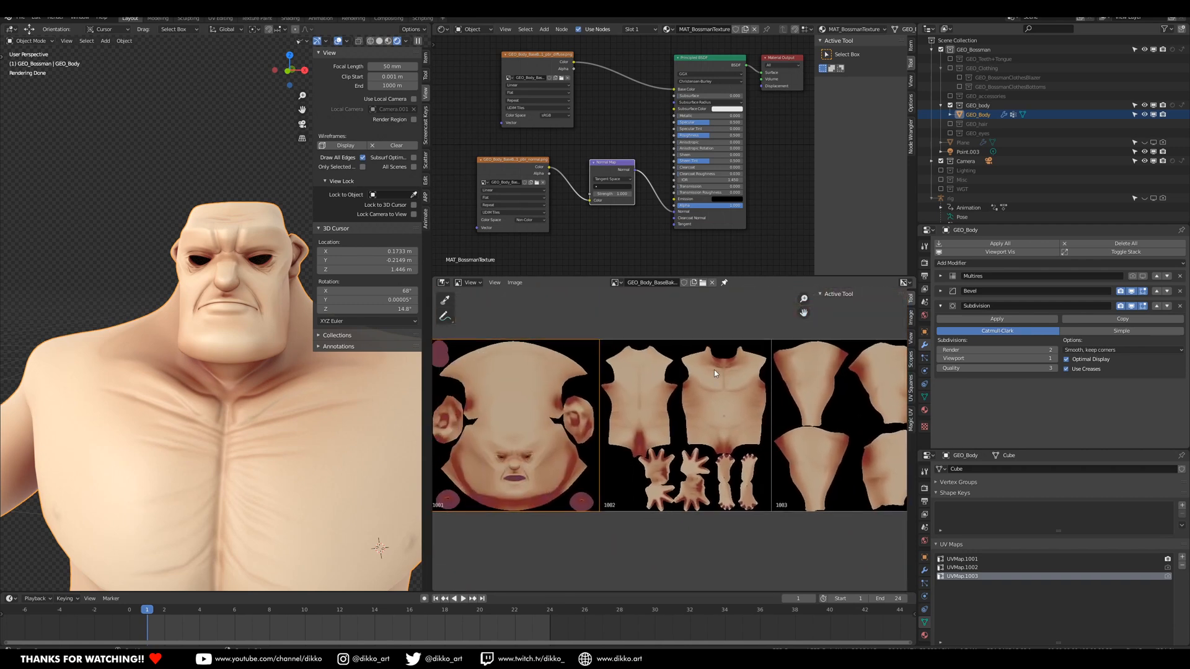
Display the GEO_Body_BaseBake_1001_pbr_normal image and examine the baked detail across its UDIM tiles.
left_click(615, 283)
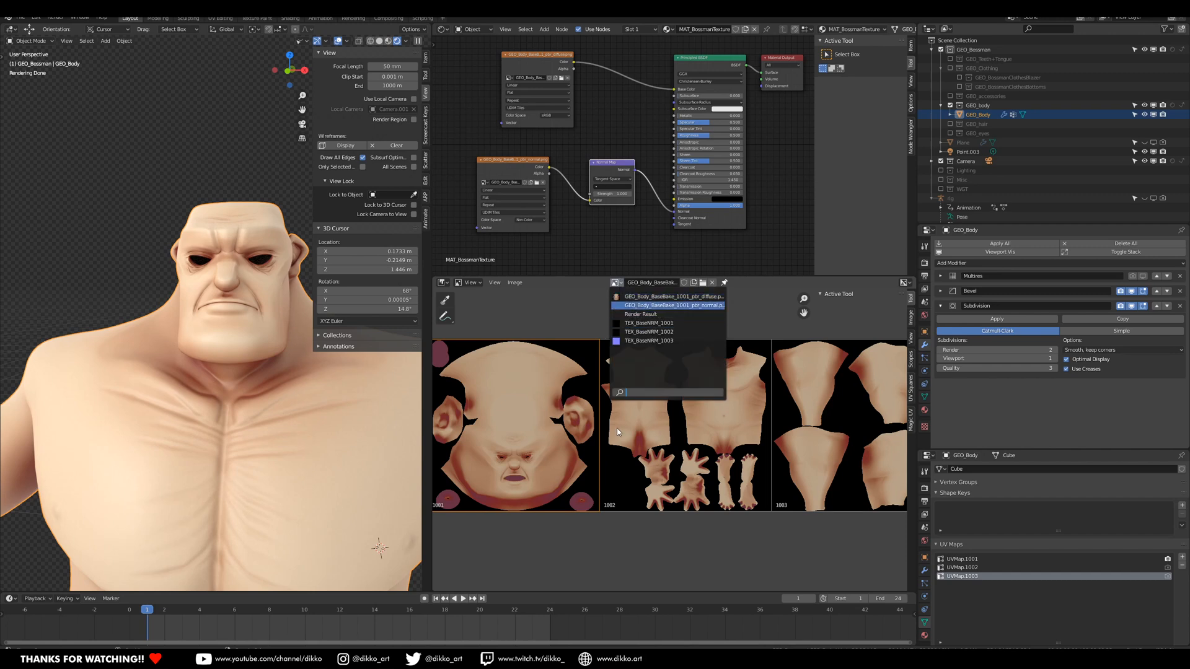
middle_click_drag(647, 451, 458, 478)
scroll(660, 447, "up", 5)
scroll(702, 570, "down", 3)
middle_click_drag(865, 481, 719, 409)
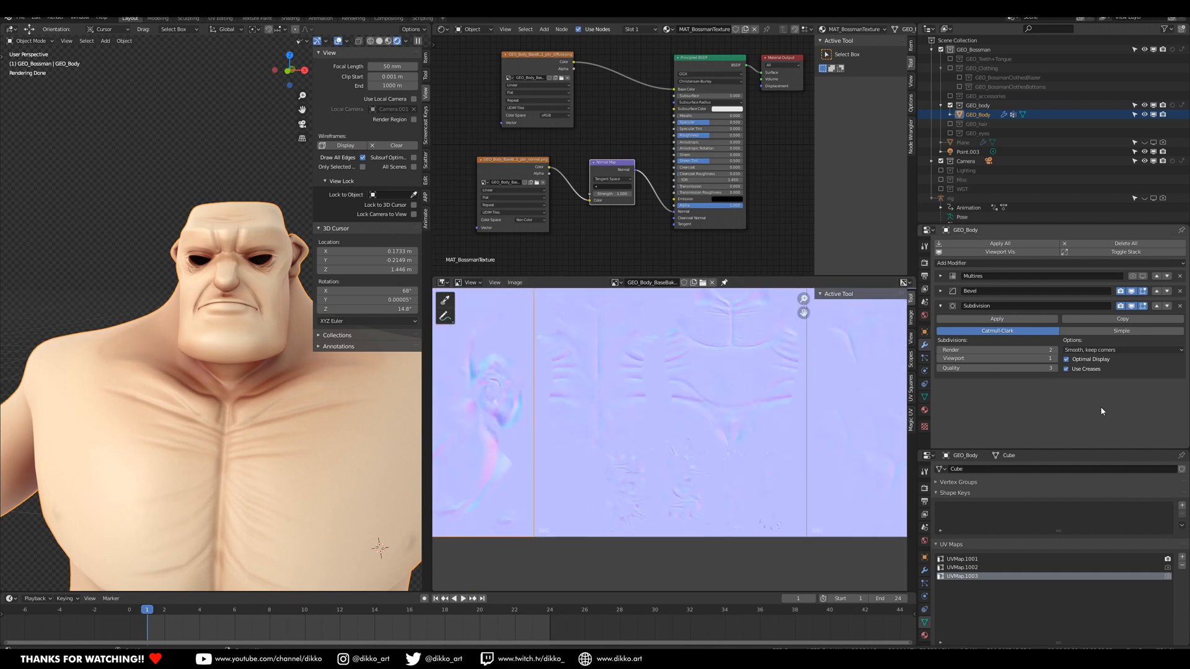
Turn off the viewport display of GEO_Body's Subdivision modifier.
left_click(1133, 306)
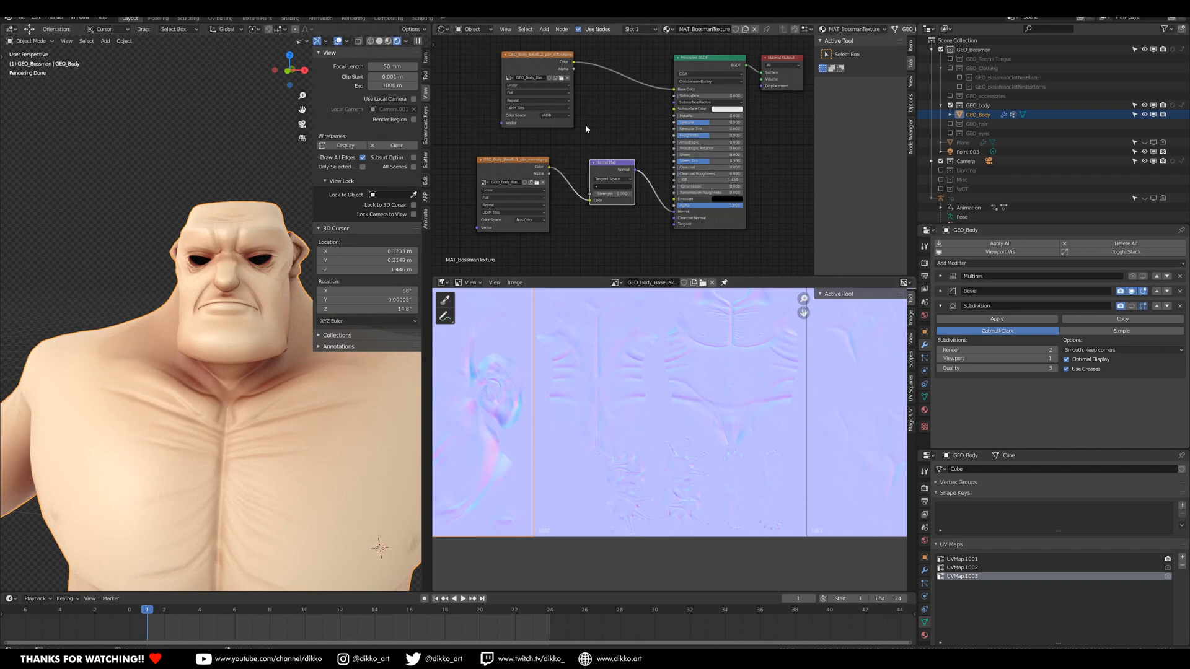
Spread out the material nodes, moving the diffuse texture up and the normal texture and Normal Map nodes down, away from each other.
middle_click_drag(645, 110, 667, 149)
left_click_drag(554, 99, 515, 86)
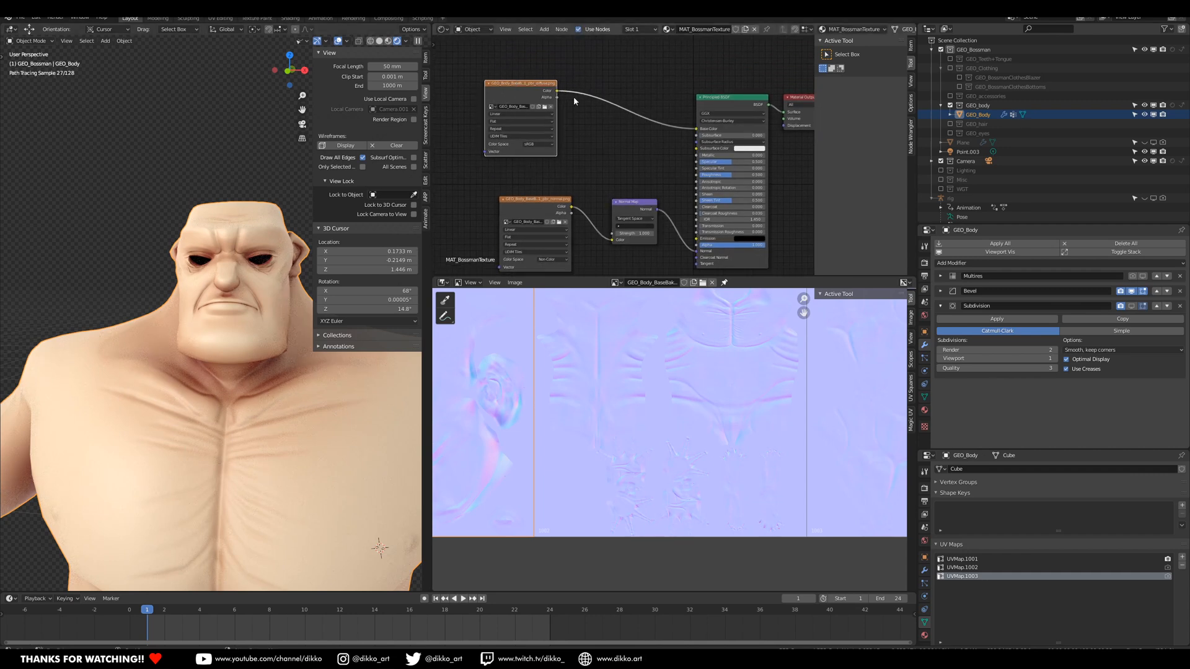
left_click_drag(527, 213, 510, 261)
left_click_drag(638, 209, 629, 257)
middle_click_drag(620, 215, 638, 225)
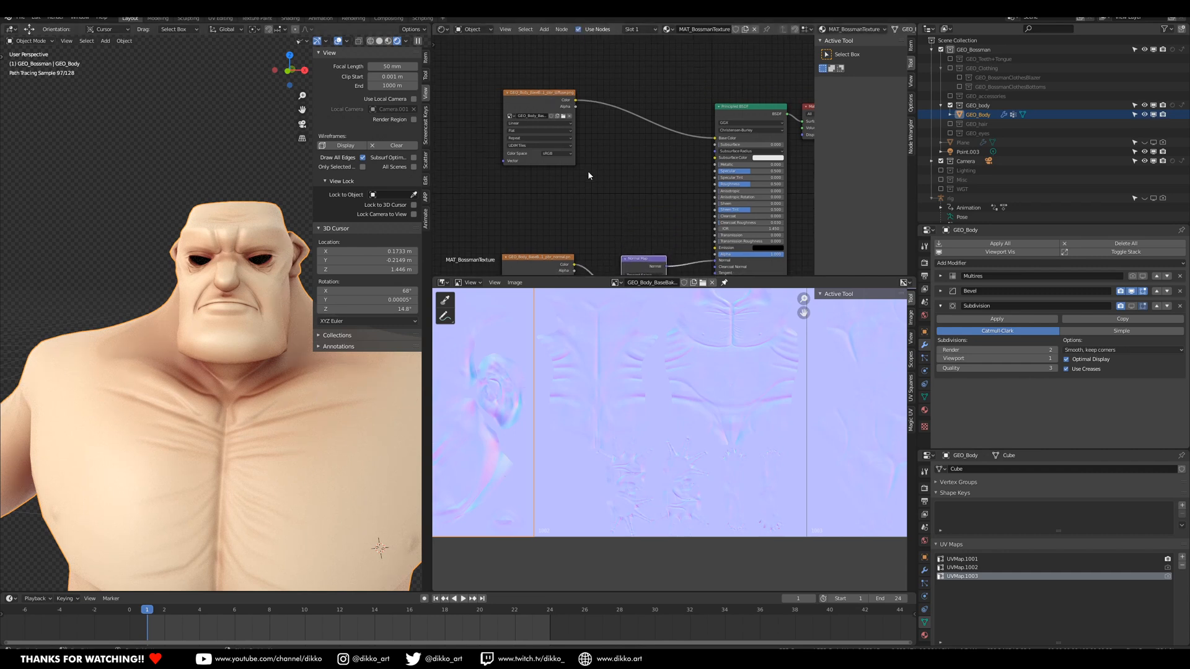
middle_click_drag(613, 177, 622, 228)
left_click_drag(552, 151, 536, 108)
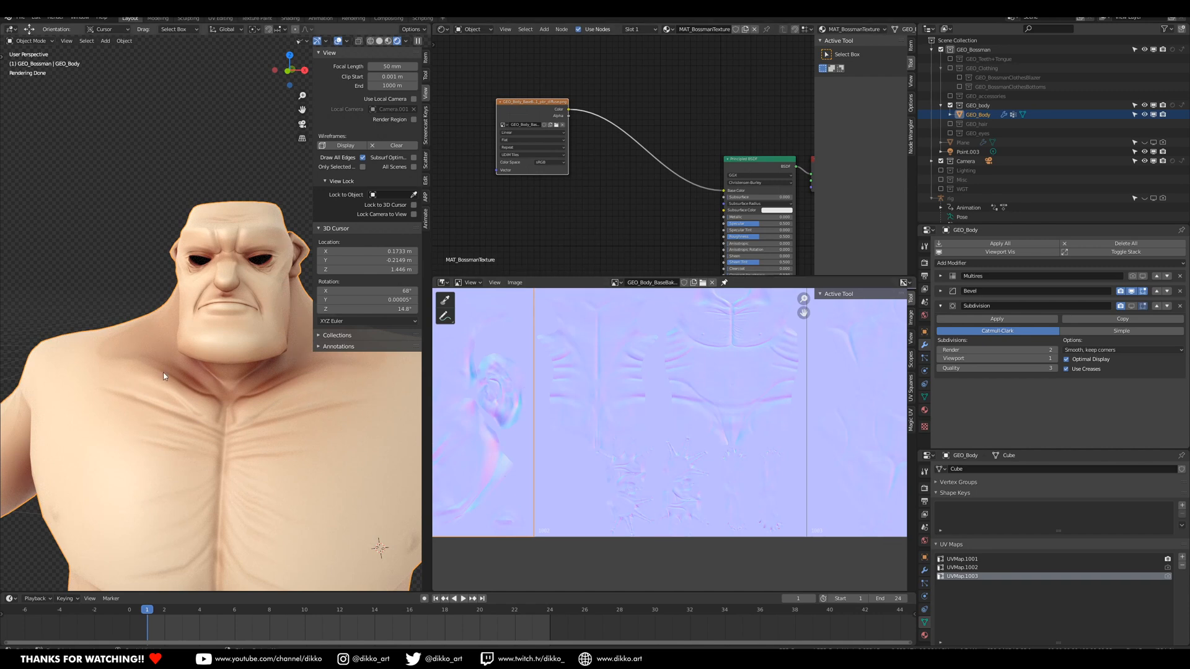
mouse_move(163, 337)
middle_mouse_down()
mouse_move(194, 343)
mouse_move(162, 339)
middle_mouse_up()
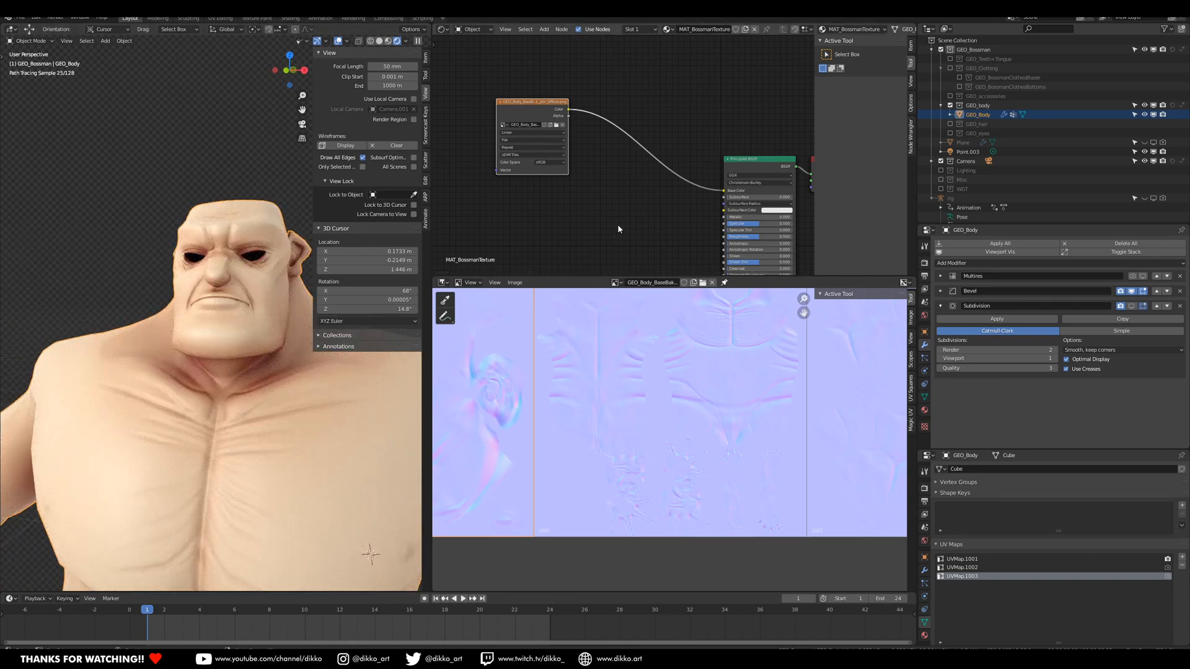